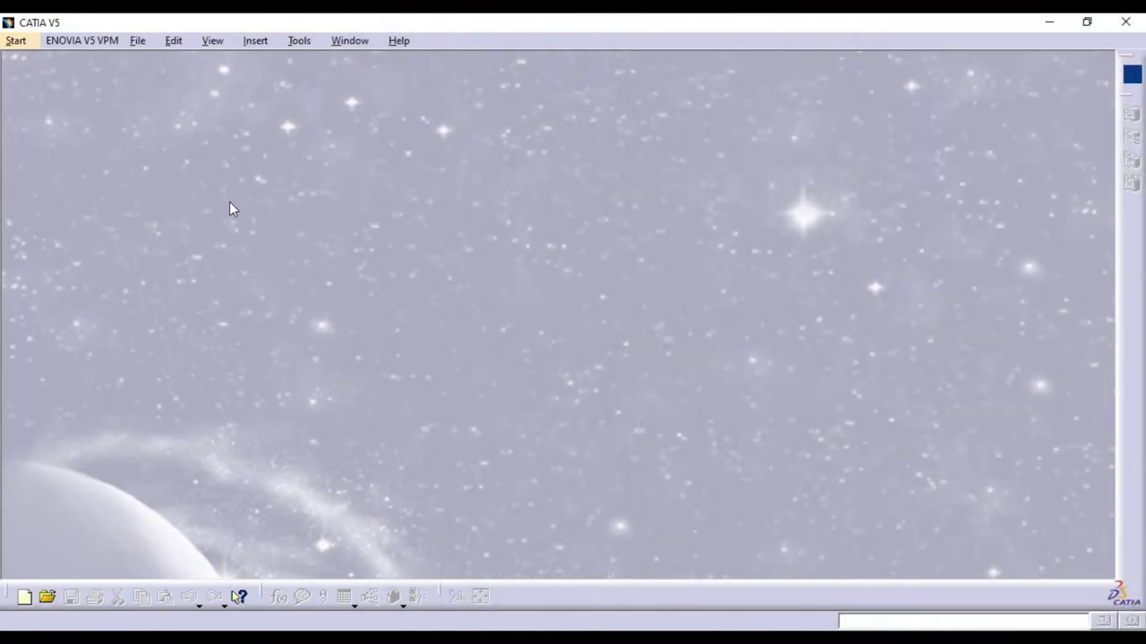
# Create a new Part Design part named 'Badminton racket'
pyautogui.click(15, 41)
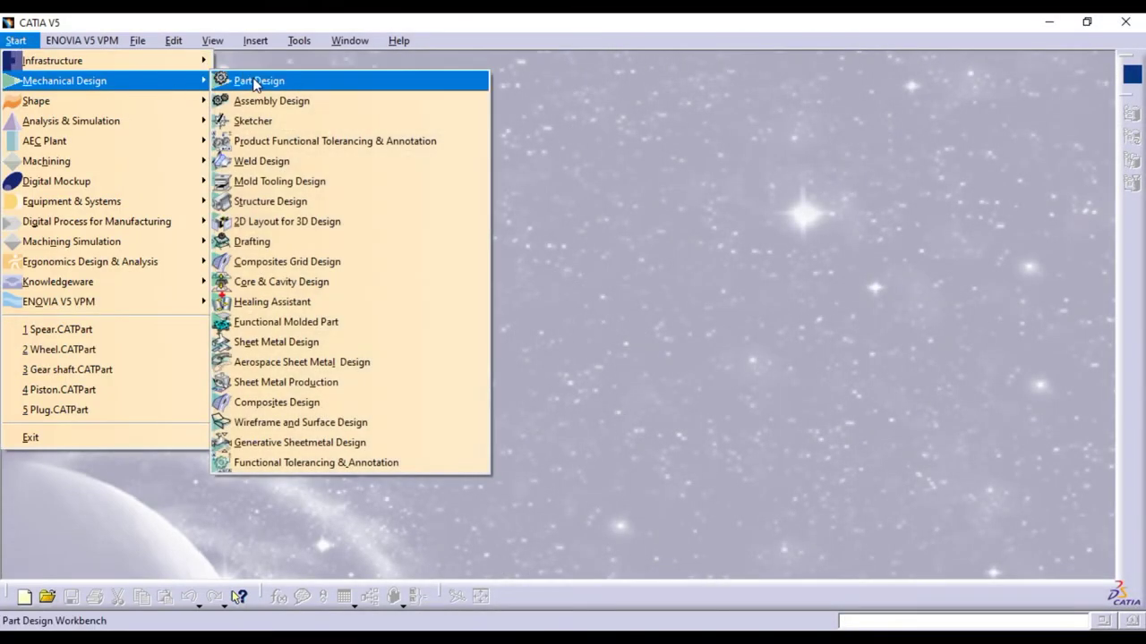
pyautogui.click(258, 81)
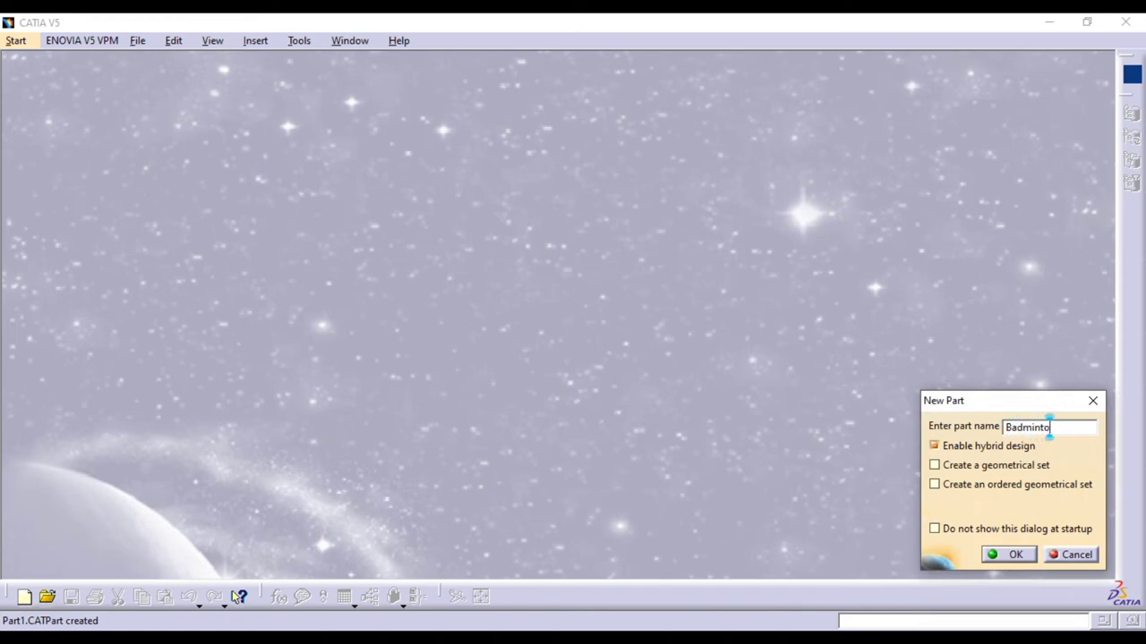
pyautogui.write('Badminton racket')
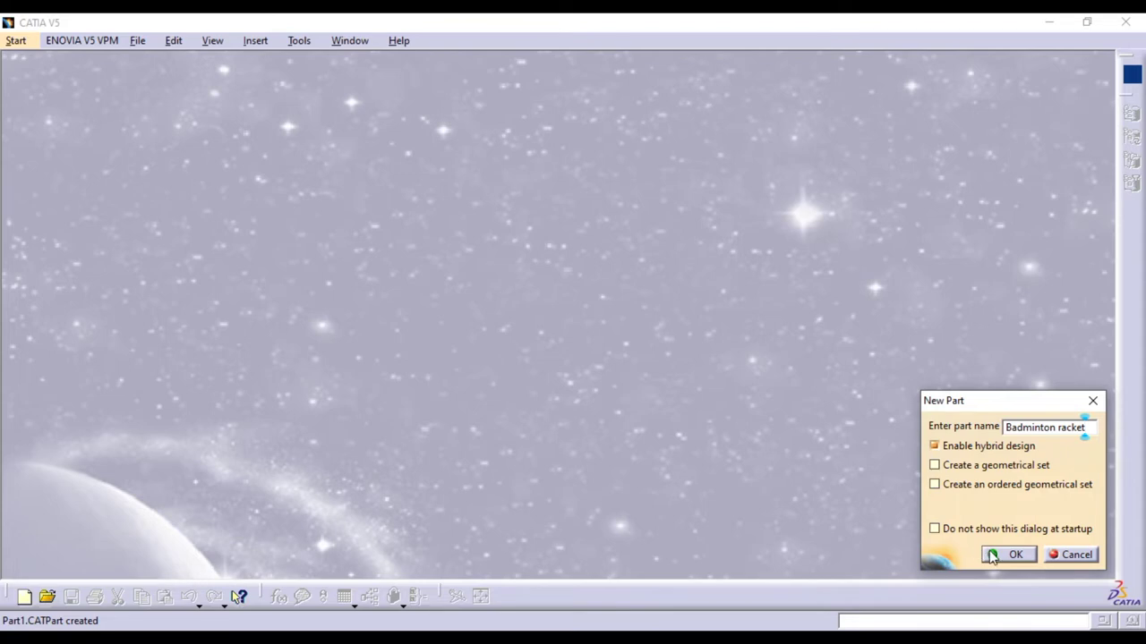
pyautogui.click(992, 555)
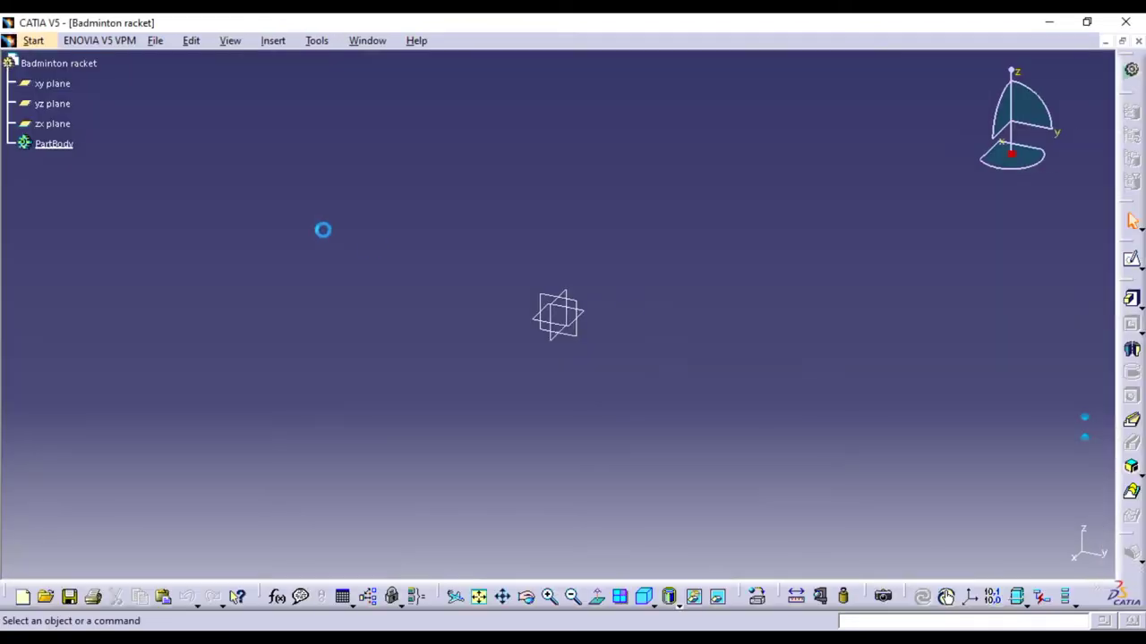
# Open a new sketch on the xy plane
pyautogui.moveTo(626, 361)
pyautogui.mouseDown(button='middle')
pyautogui.moveTo(590, 386)
pyautogui.moveTo(582, 328)
pyautogui.mouseUp(button='middle')
pyautogui.click(523, 358)
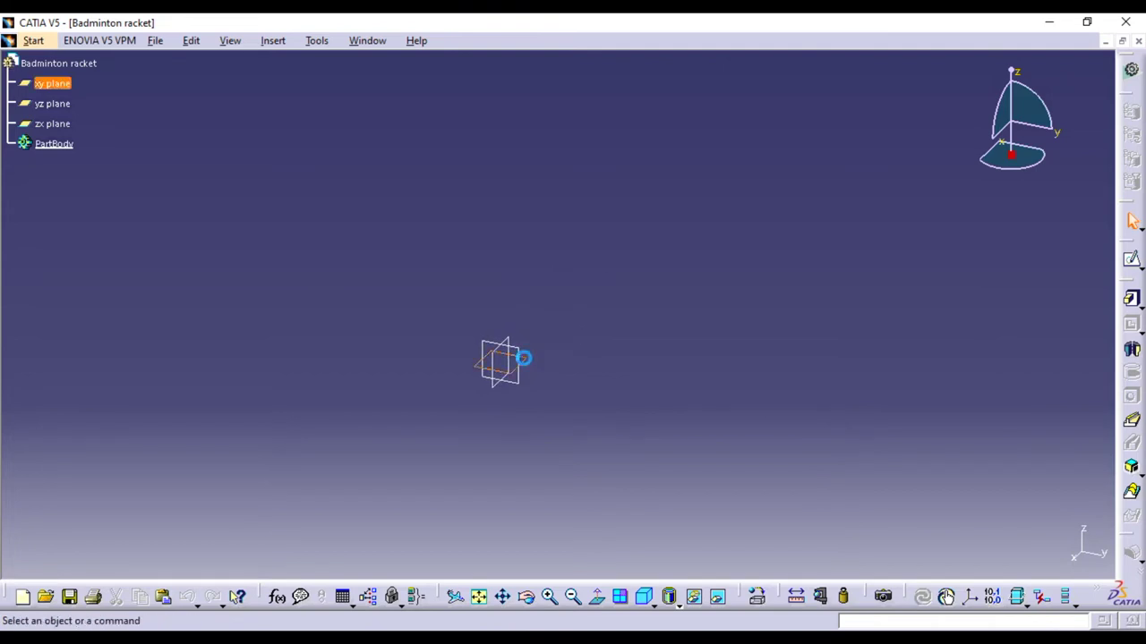
pyautogui.click(1131, 259)
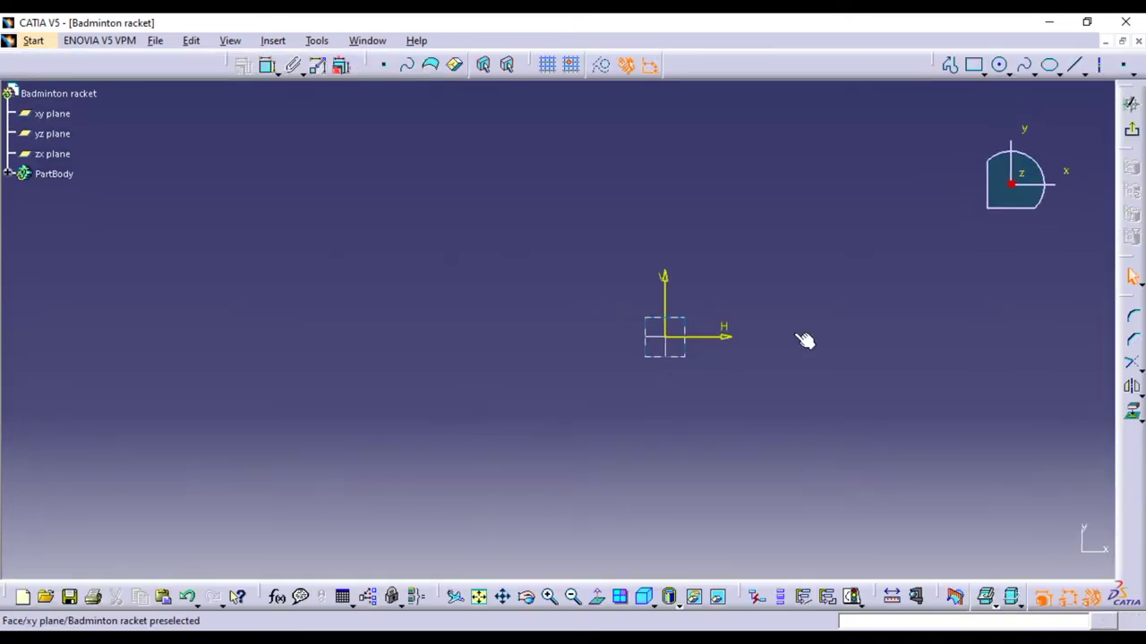
pyautogui.moveTo(804, 340); pyautogui.dragTo(606, 339, button='middle')
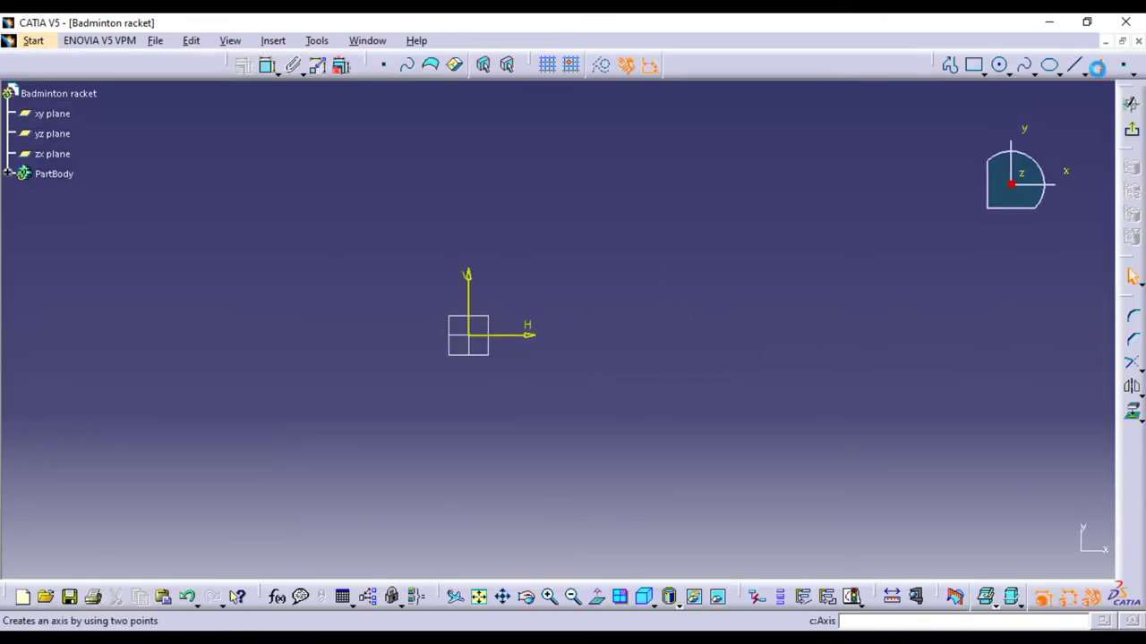
# Draw a horizontal and a vertical construction axis crossing at the origin
pyautogui.click(1097, 64)
pyautogui.click(80, 339)
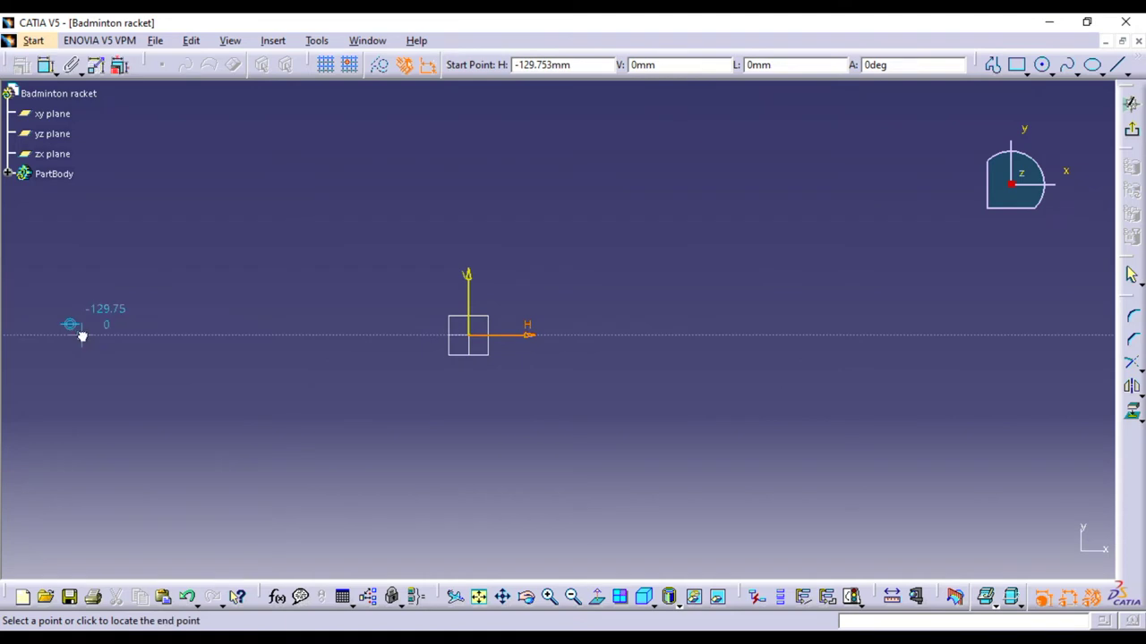
pyautogui.click(999, 347)
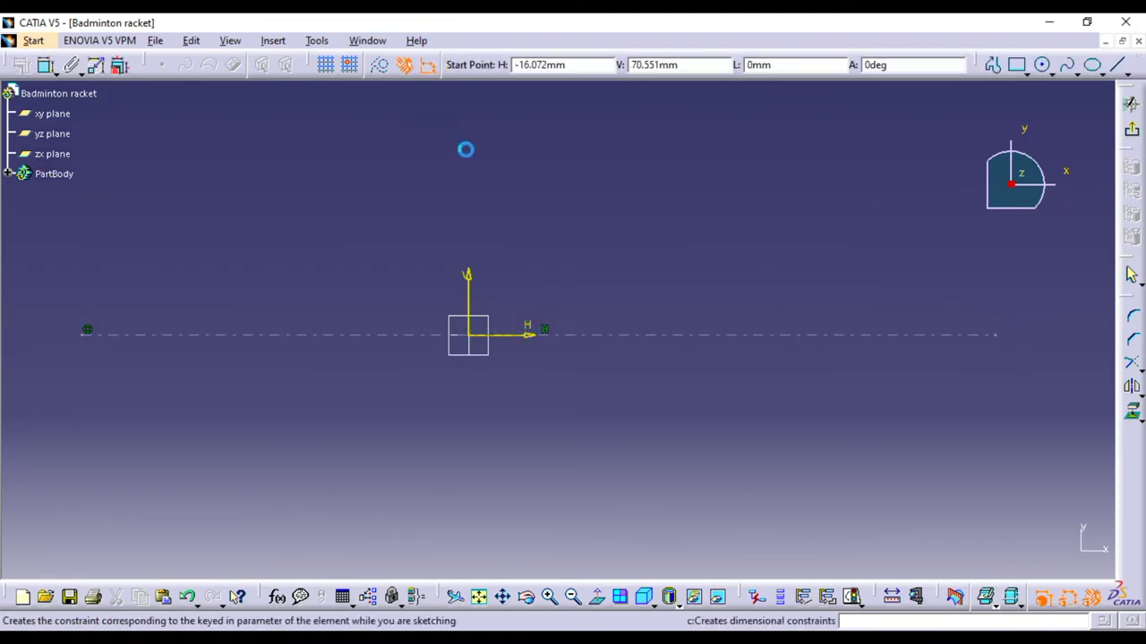
pyautogui.click(467, 122)
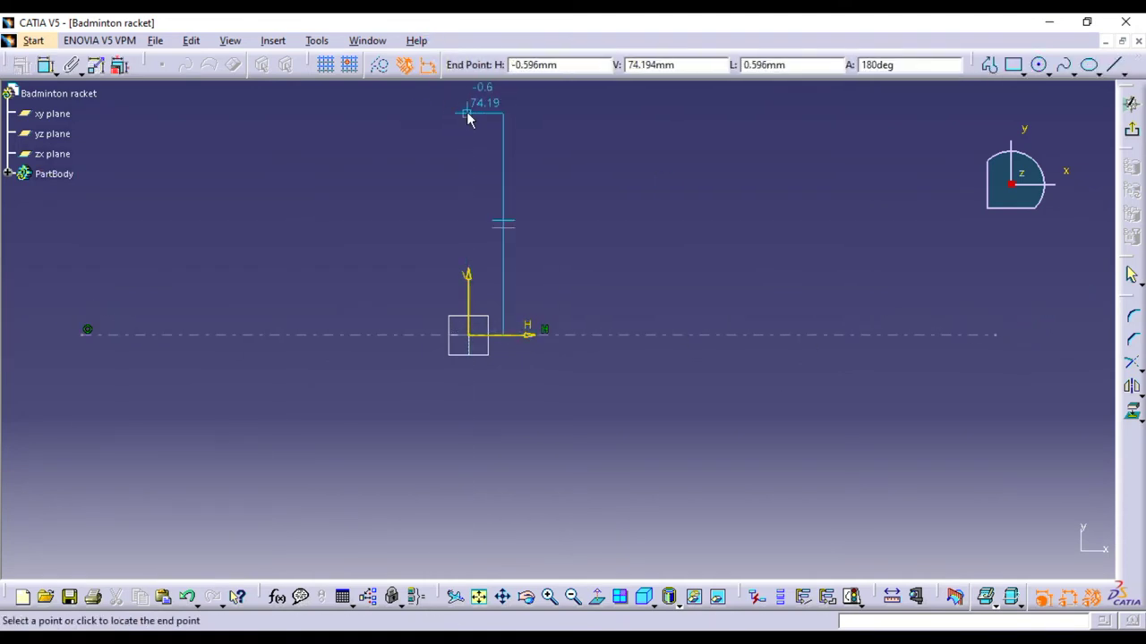
pyautogui.click(467, 530)
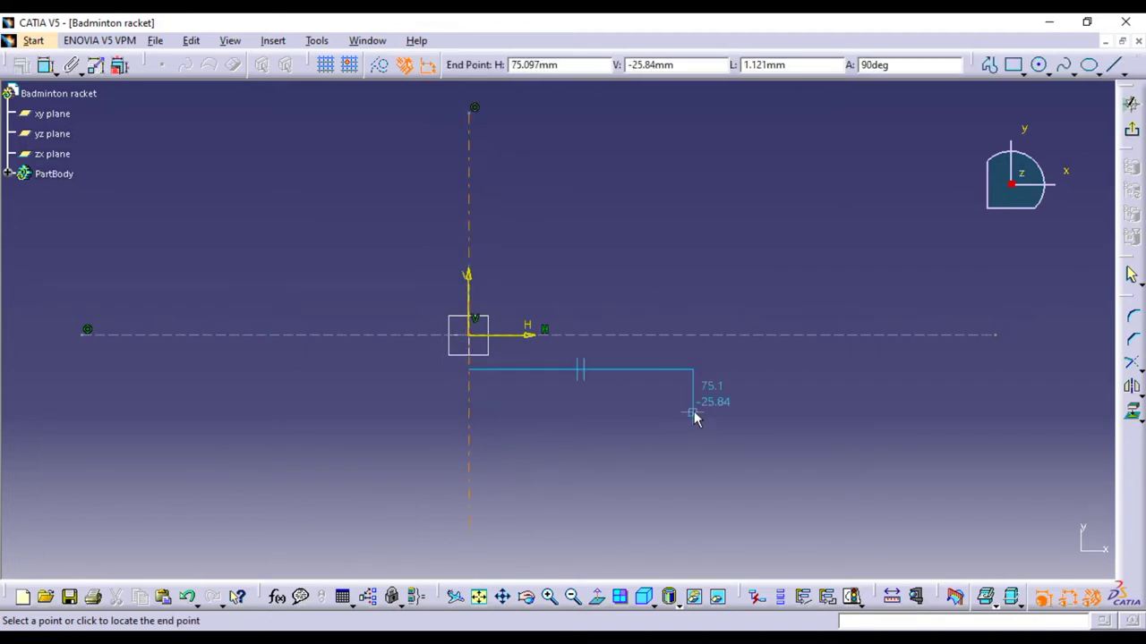
pyautogui.click(694, 413)
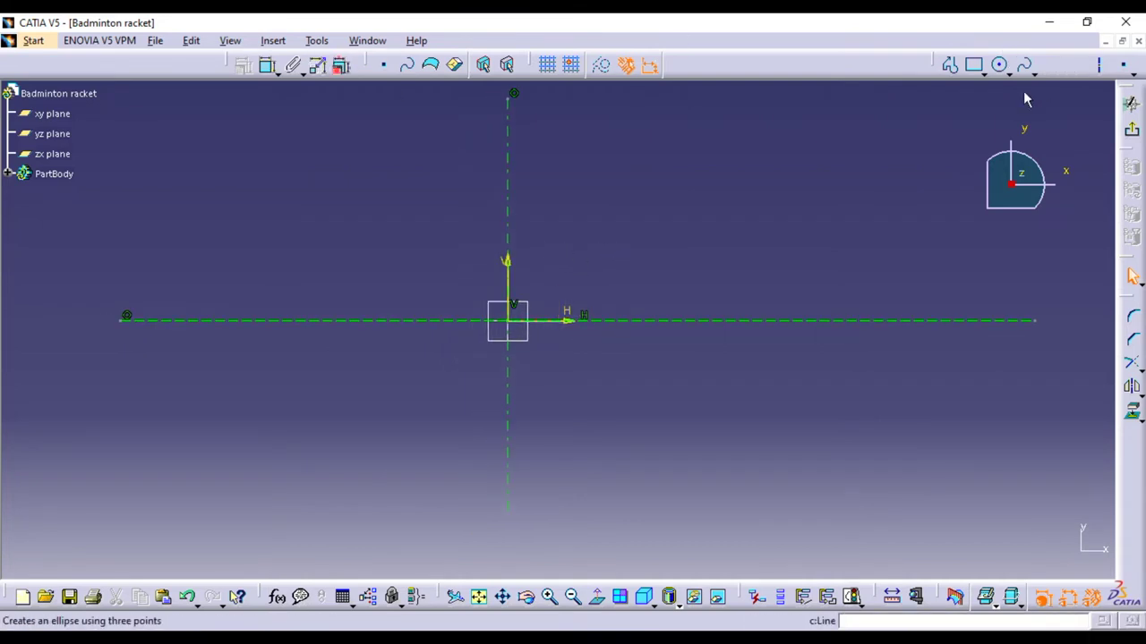
# Draw an ellipse centred on the origin with its major axis along the horizontal axis
pyautogui.click(1058, 75)
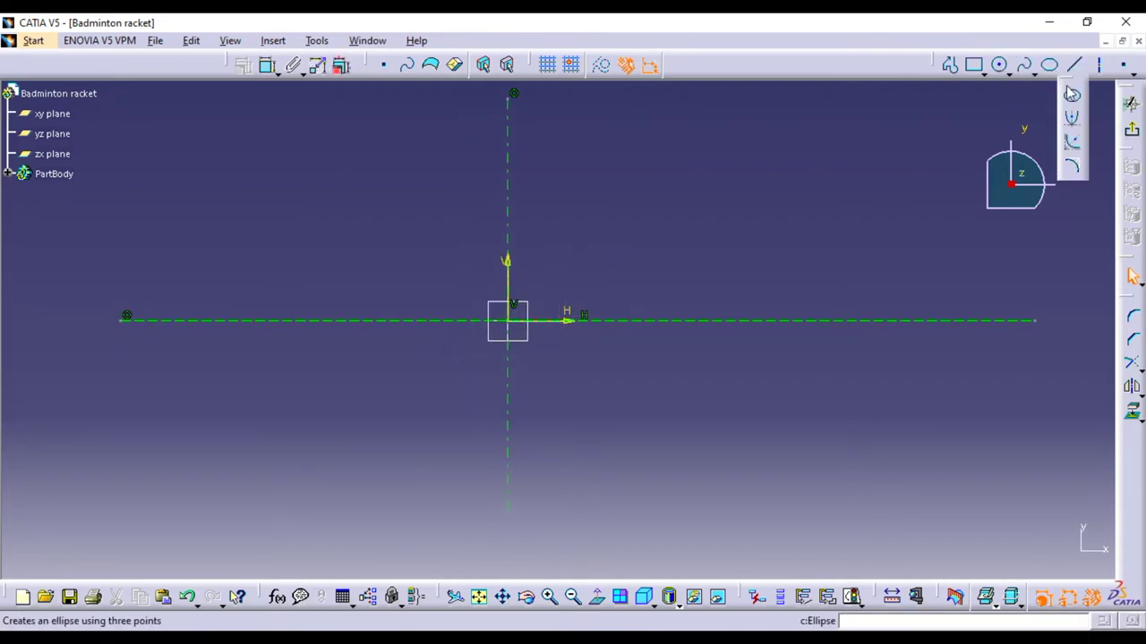
pyautogui.click(1010, 79)
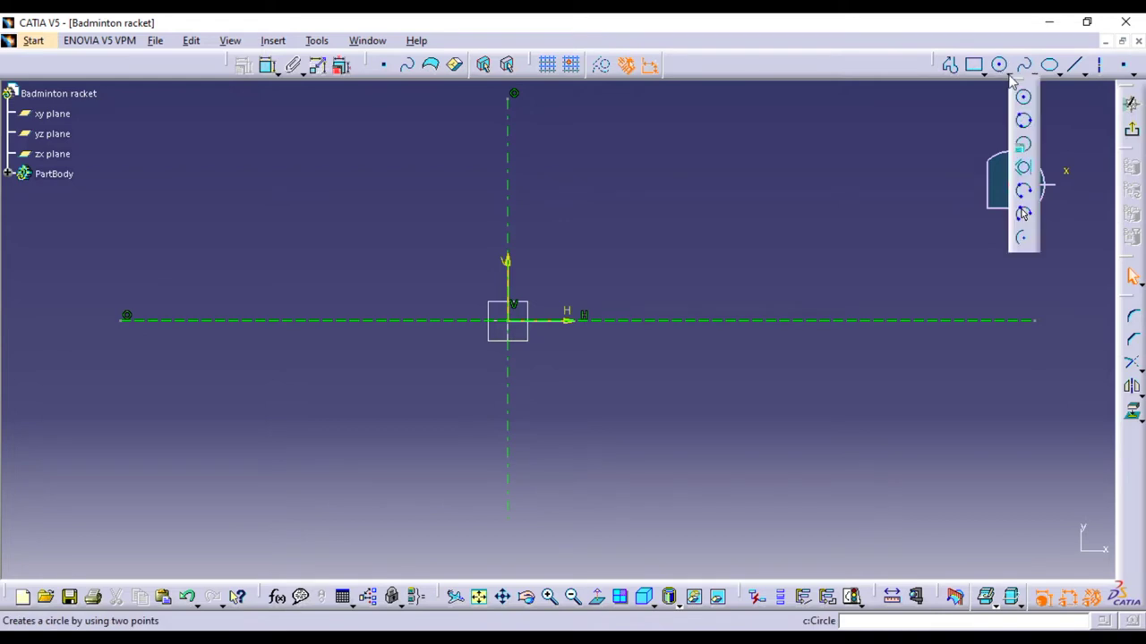
pyautogui.moveTo(1011, 80); pyautogui.dragTo(1003, 68)
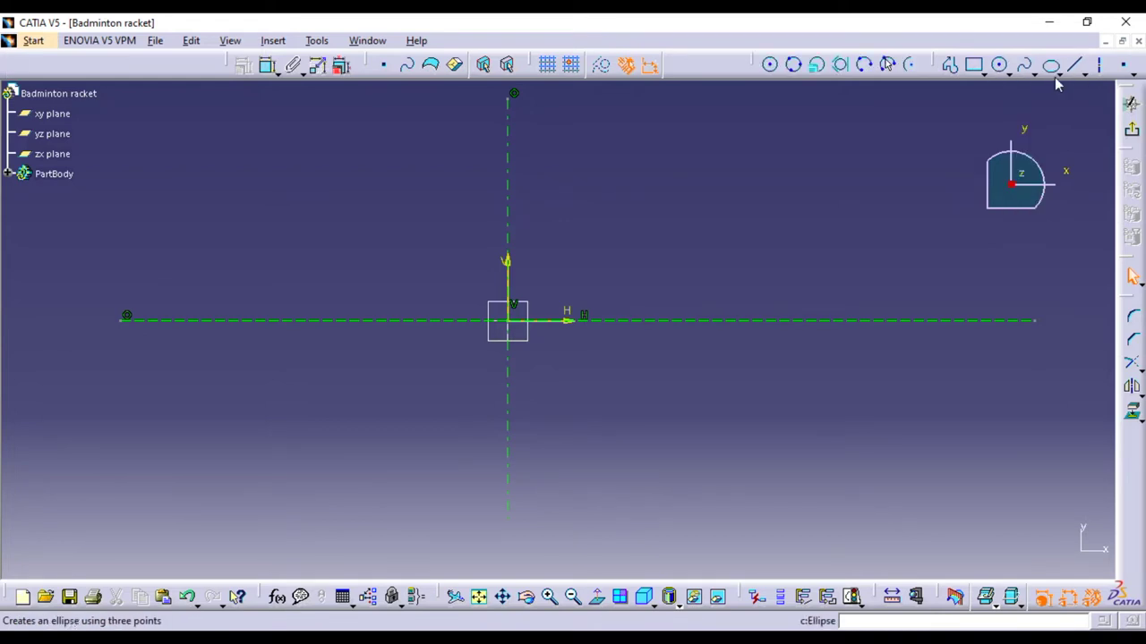
pyautogui.click(514, 328)
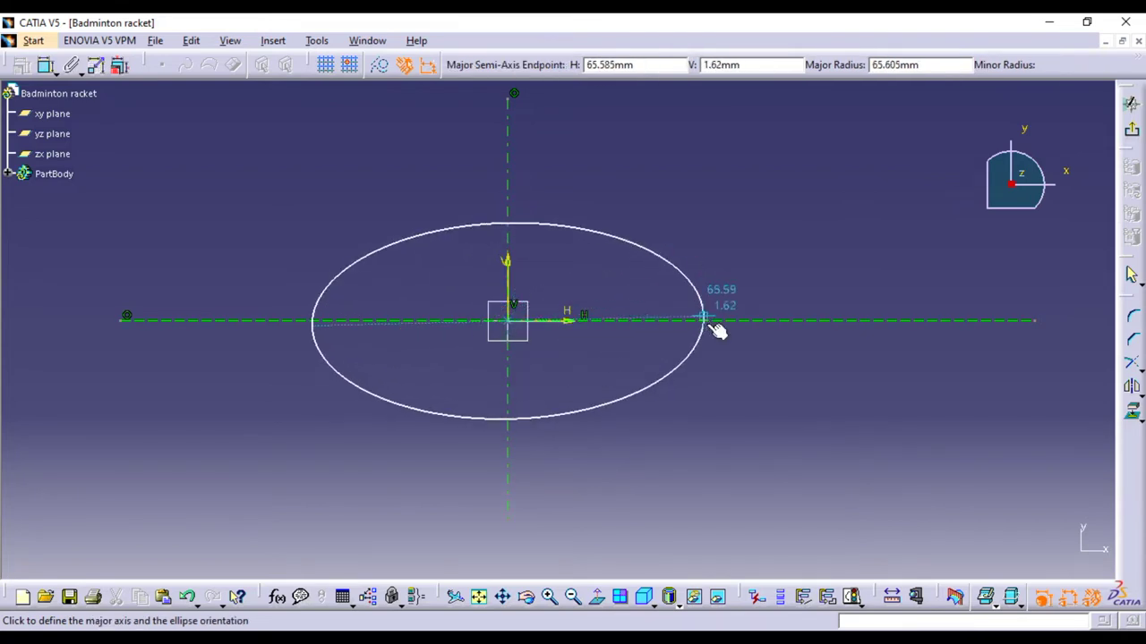
pyautogui.click(707, 322)
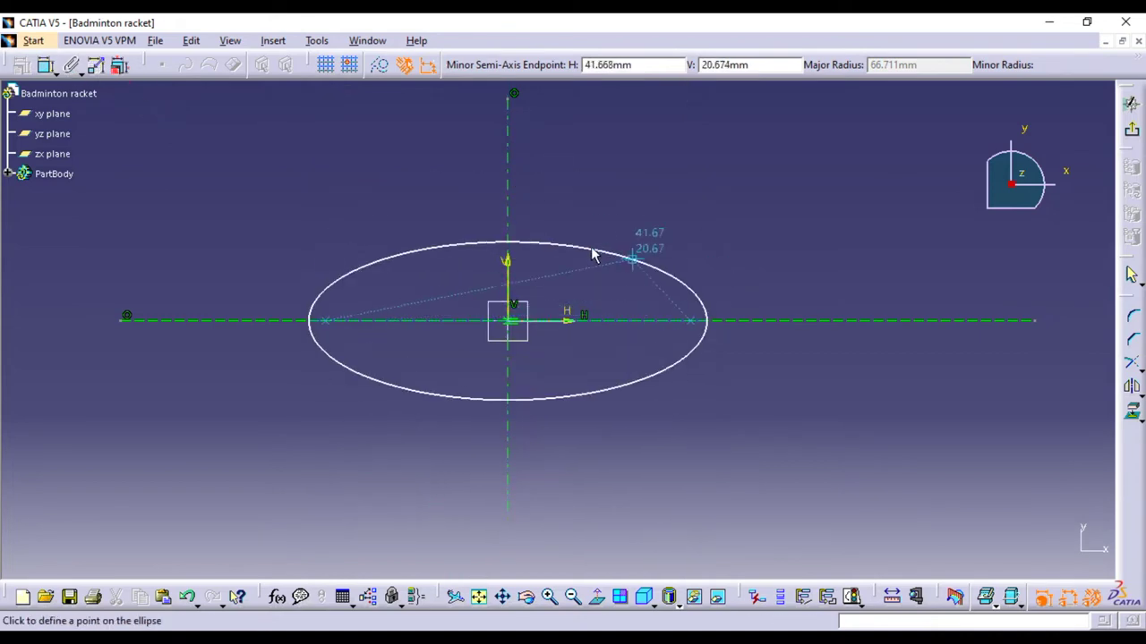
pyautogui.click(507, 231)
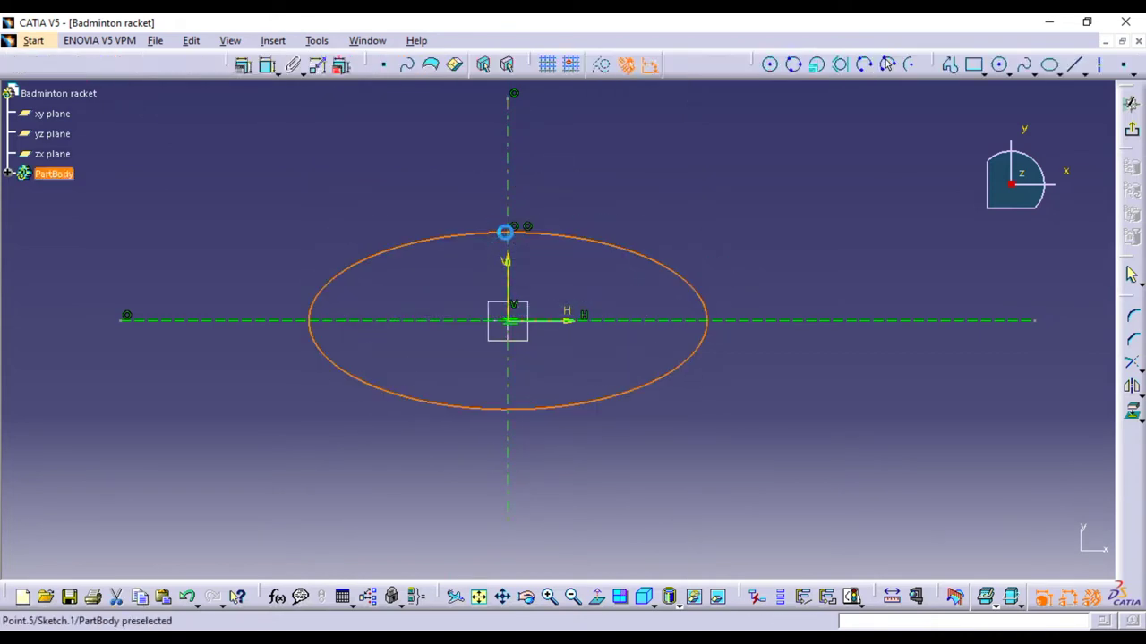
# Dimension the ellipse width to 300 mm
pyautogui.click(267, 64)
pyautogui.click(653, 259)
pyautogui.click(430, 170)
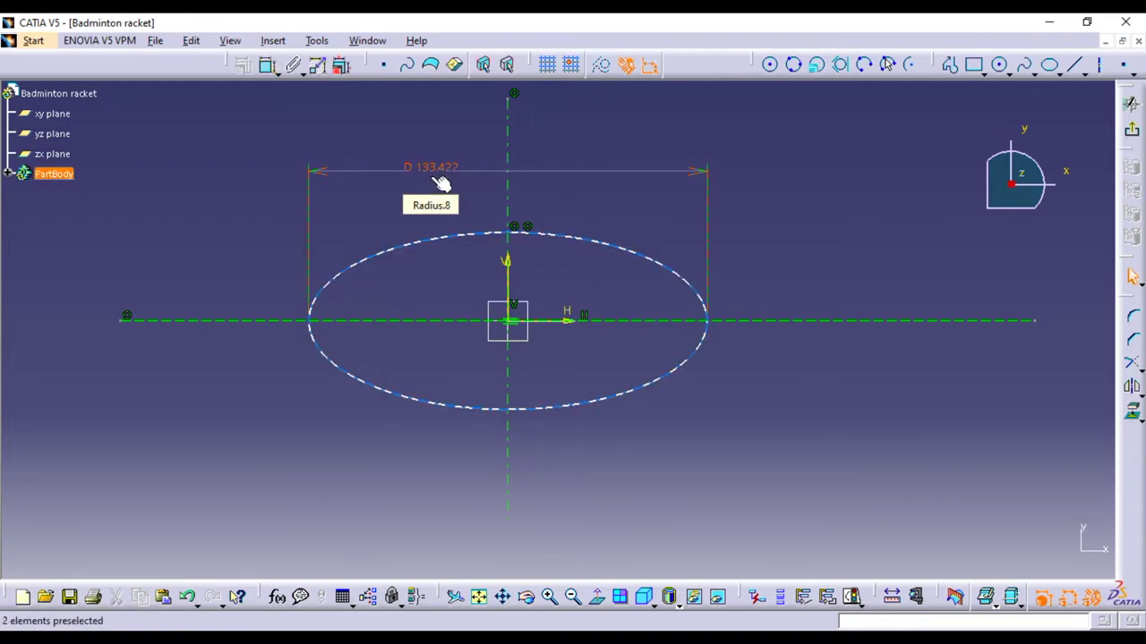
pyautogui.doubleClick(428, 166)
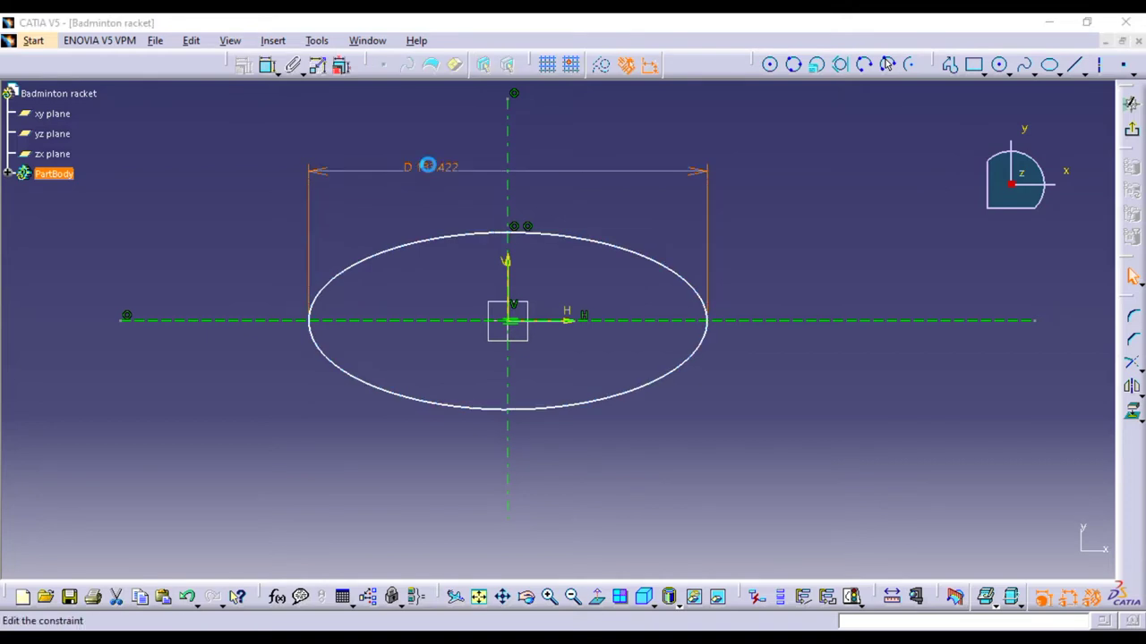
pyautogui.write('300')
pyautogui.press('Return')
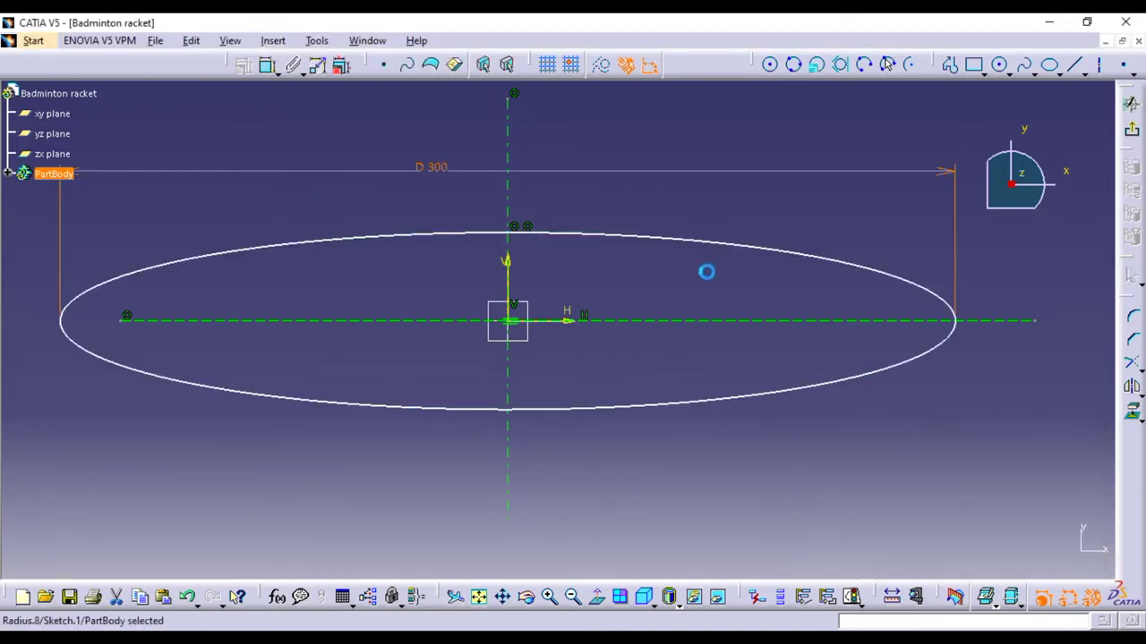
# Dimension the ellipse height to 200 mm
pyautogui.click(652, 460)
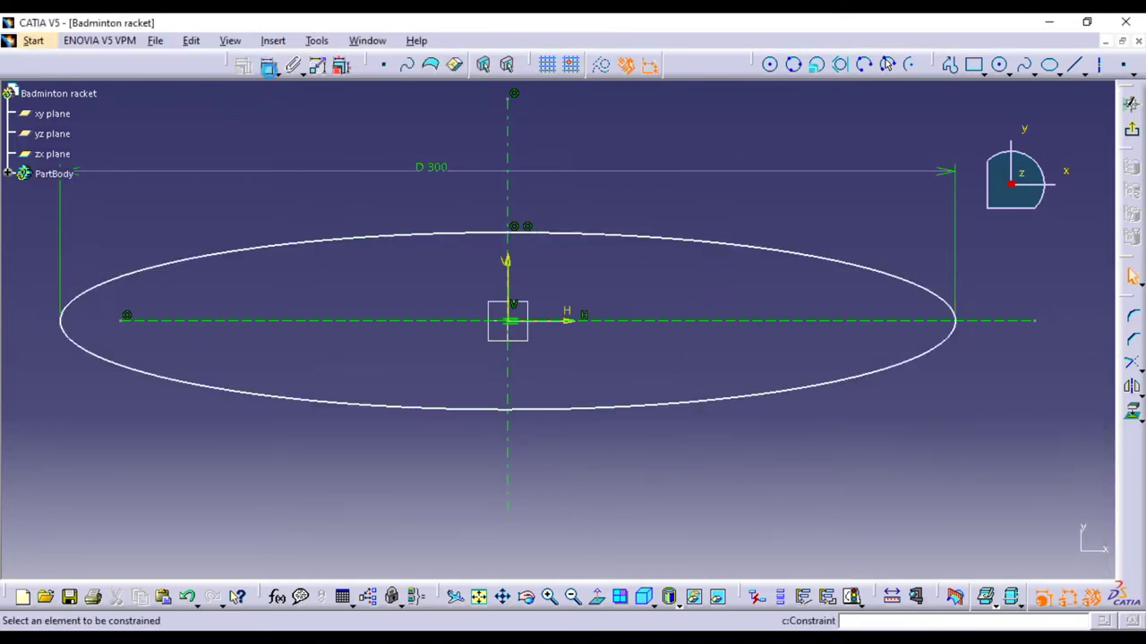
pyautogui.click(512, 235)
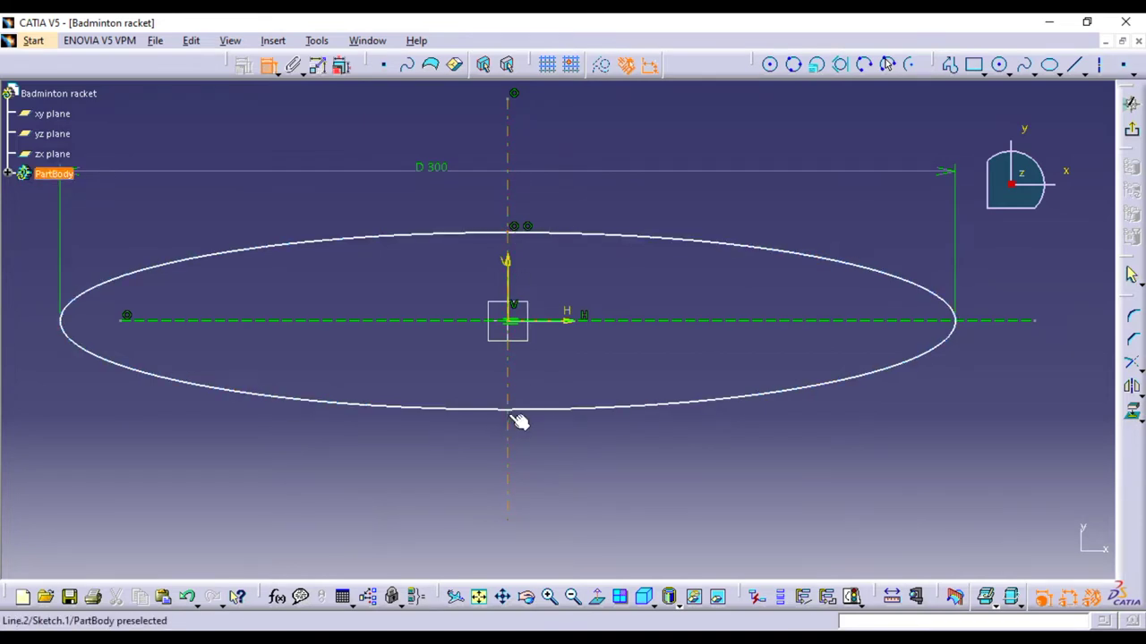
pyautogui.click(516, 412)
pyautogui.click(638, 304)
pyautogui.doubleClick(637, 298)
pyautogui.write('200')
pyautogui.click(1011, 555)
# Move the D 300 and 200 dimensions clear of the ellipse and zoom out
pyautogui.moveTo(690, 418)
pyautogui.mouseDown(button='middle')
pyautogui.moveTo(688, 453)
pyautogui.moveTo(677, 395)
pyautogui.moveTo(616, 310)
pyautogui.mouseUp(button='middle')
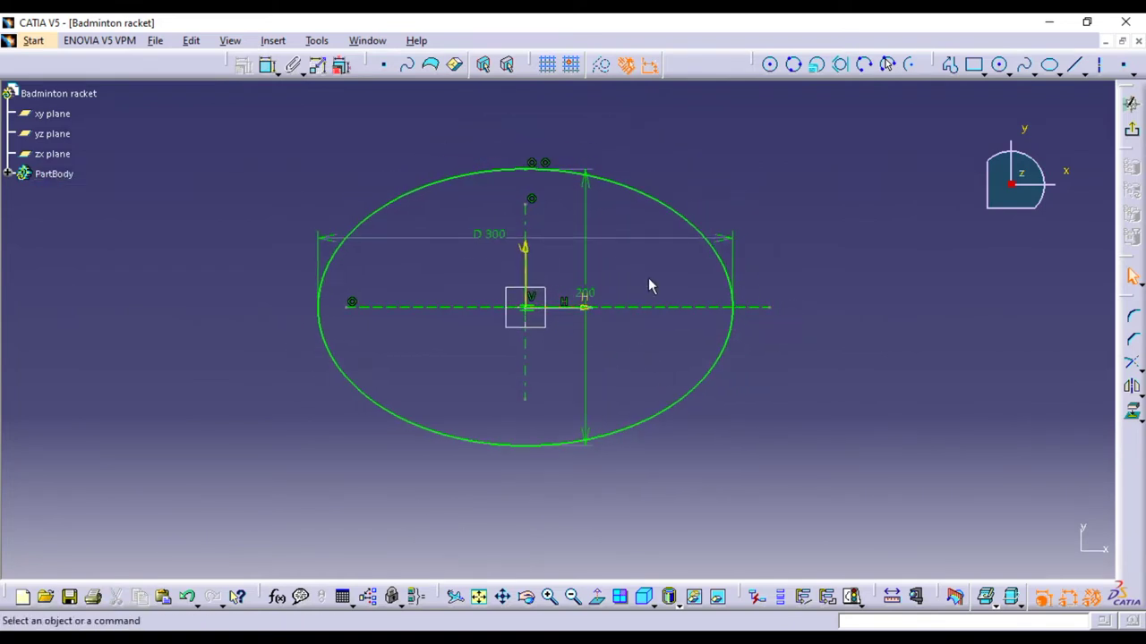
pyautogui.click(593, 298)
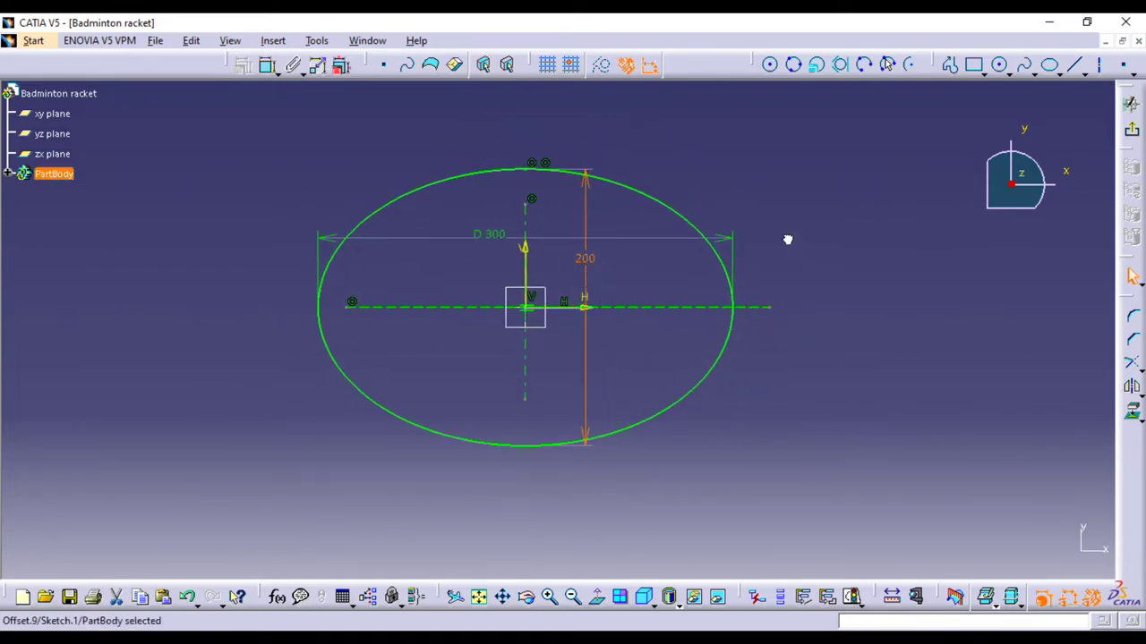
pyautogui.click(823, 232)
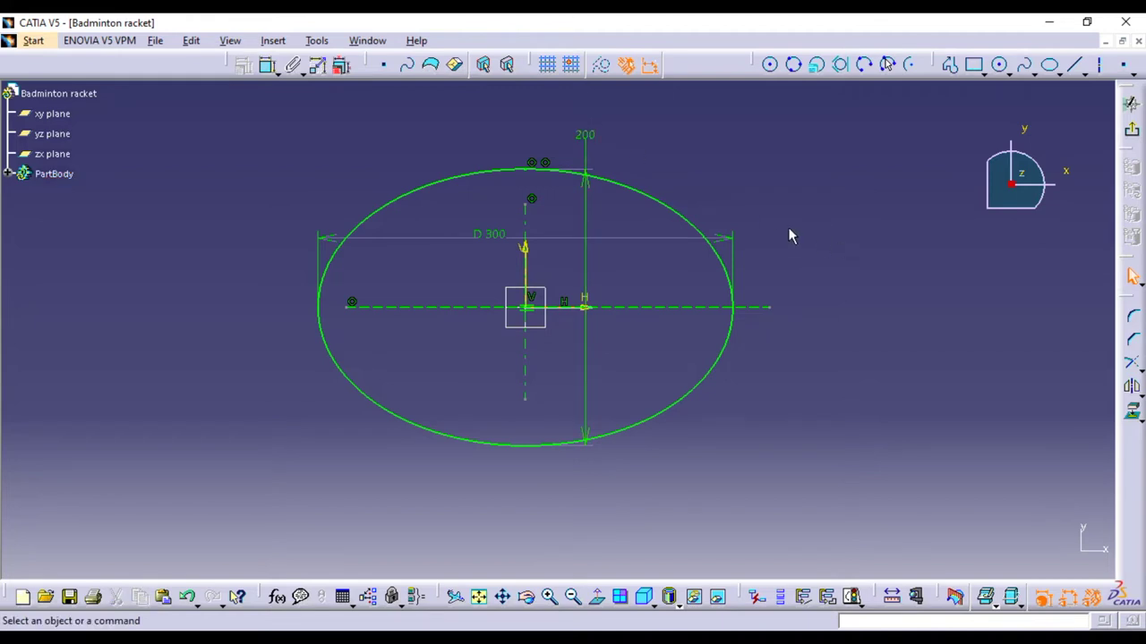
pyautogui.click(498, 238)
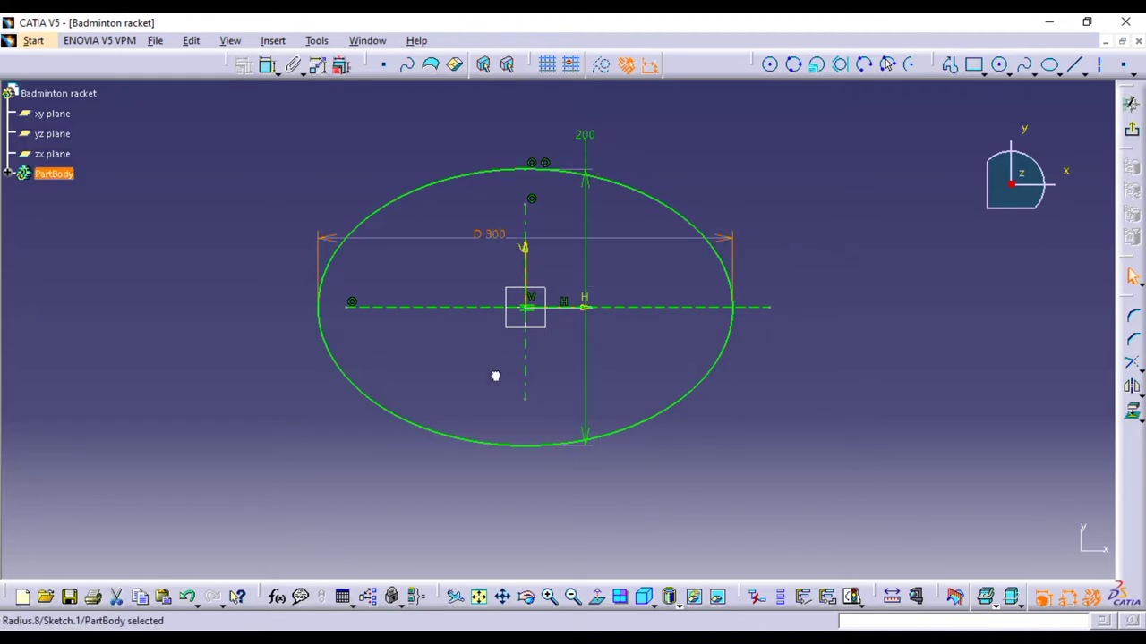
pyautogui.click(268, 463)
pyautogui.moveTo(583, 134); pyautogui.dragTo(688, 204)
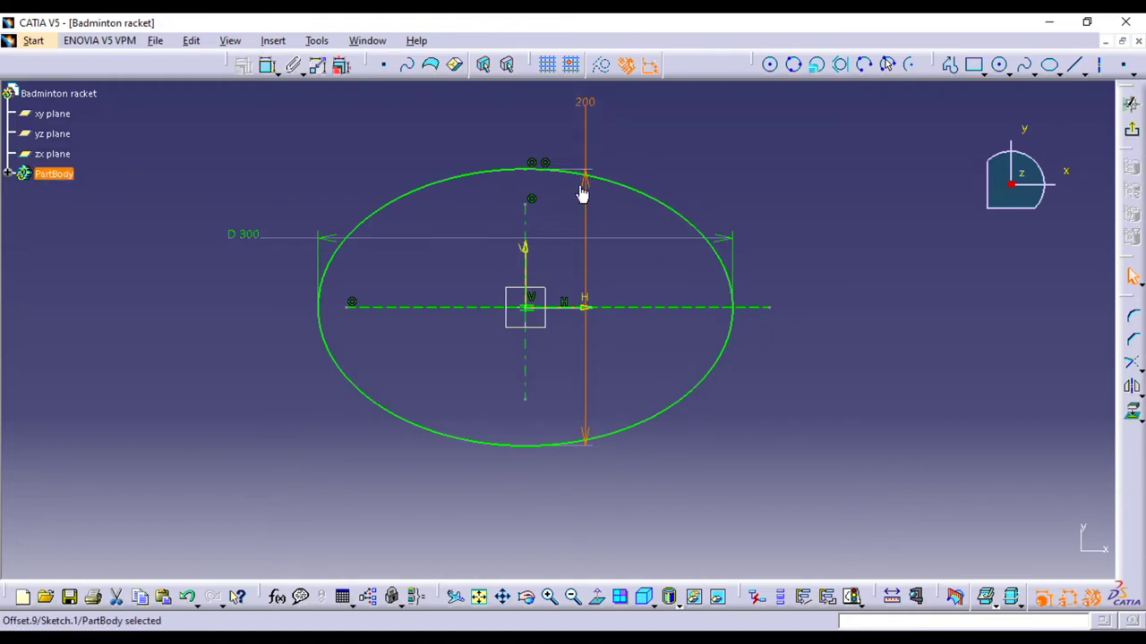
pyautogui.click(762, 302)
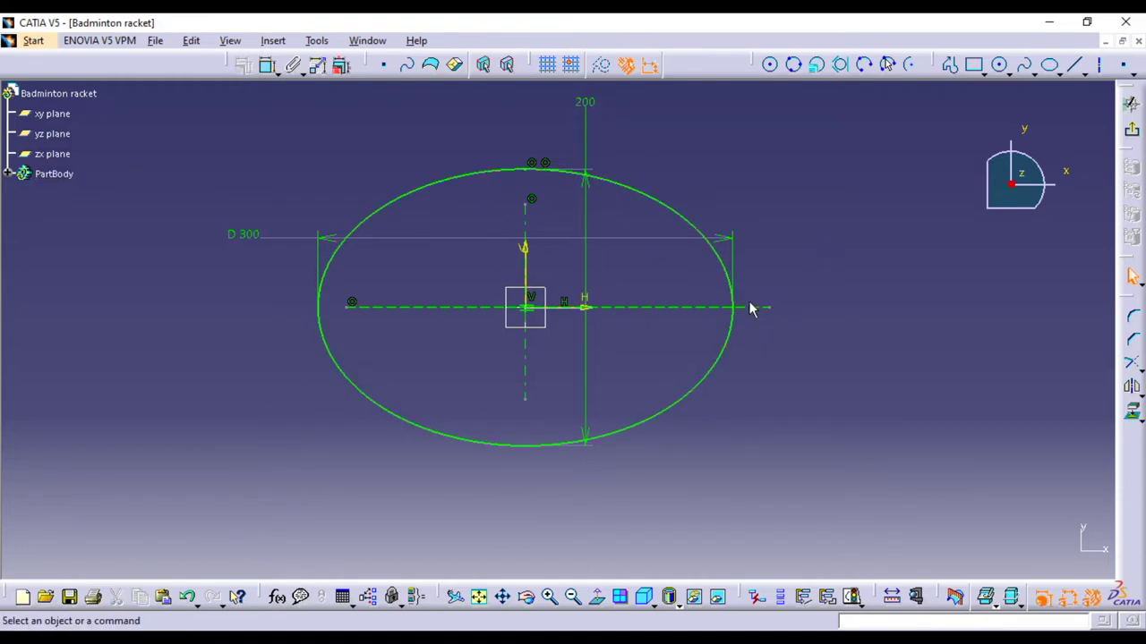
pyautogui.moveTo(588, 427); pyautogui.dragTo(779, 427)
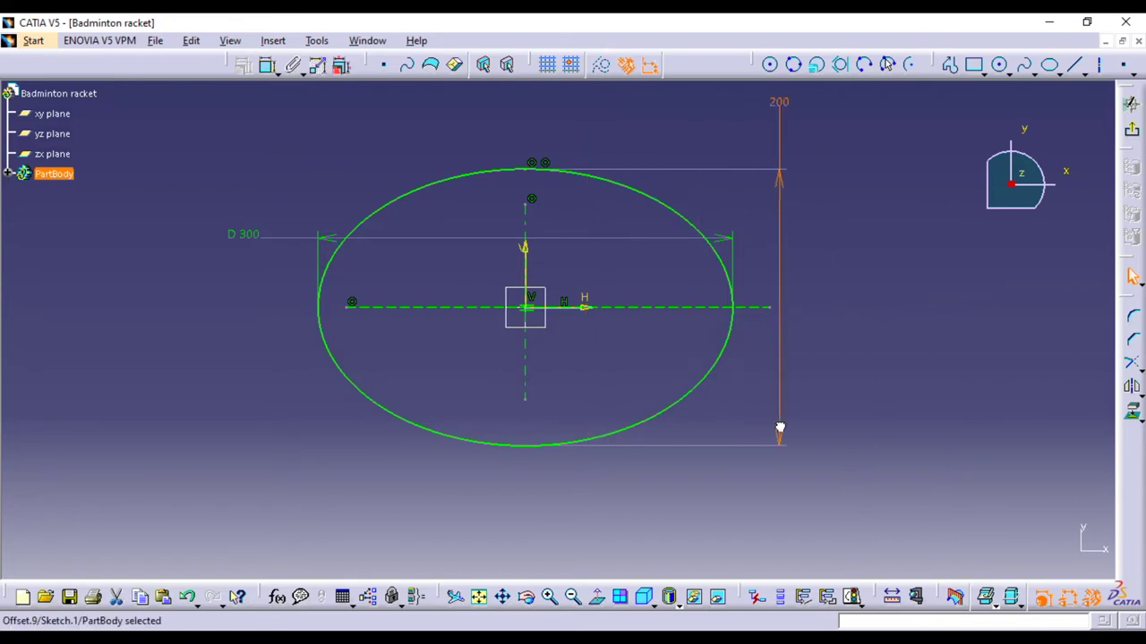
pyautogui.moveTo(340, 244); pyautogui.dragTo(316, 509)
pyautogui.moveTo(322, 206); pyautogui.dragTo(319, 120)
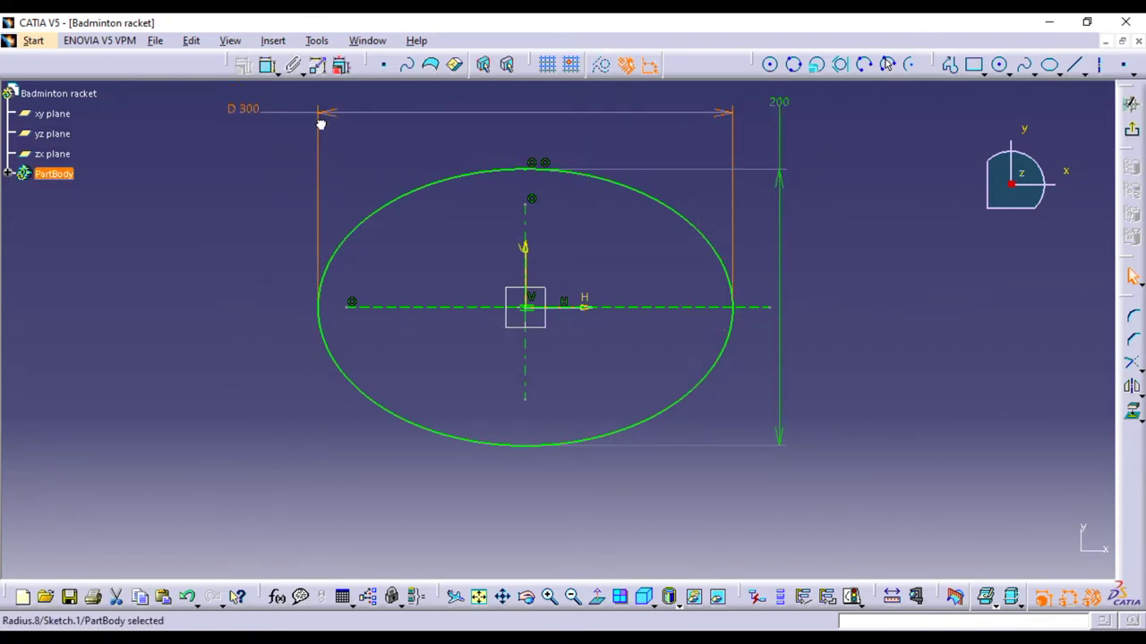
pyautogui.click(147, 295)
pyautogui.moveTo(248, 261); pyautogui.dragTo(248, 320, button='middle')
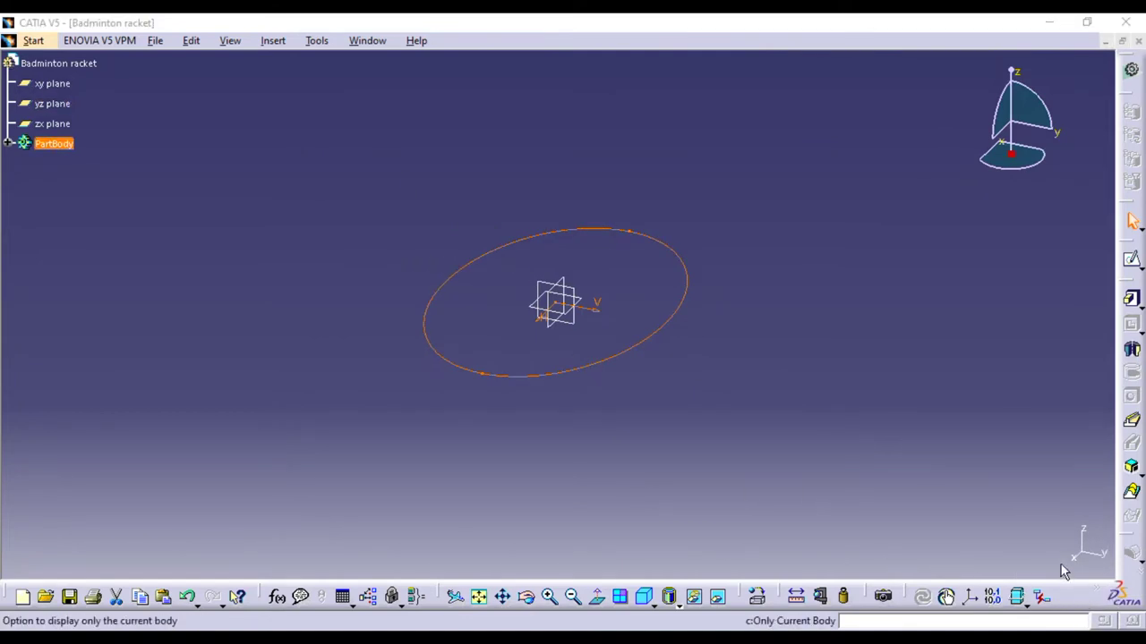
# Rotate the view and start a new sketch on the zx plane
pyautogui.moveTo(800, 340)
pyautogui.mouseDown(button='middle')
pyautogui.moveTo(800, 415)
pyautogui.moveTo(806, 325)
pyautogui.moveTo(826, 432)
pyautogui.moveTo(763, 340)
pyautogui.mouseUp(button='middle')
pyautogui.moveTo(555, 388)
pyautogui.mouseDown(button='middle')
pyautogui.moveTo(560, 429)
pyautogui.moveTo(550, 376)
pyautogui.moveTo(602, 258)
pyautogui.mouseUp(button='middle')
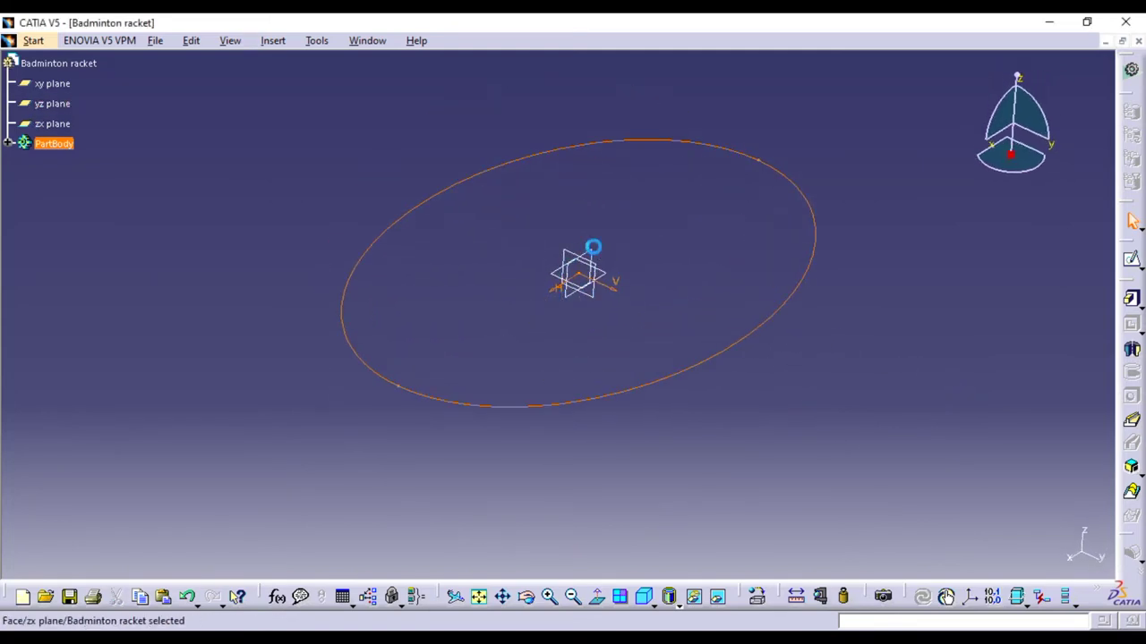
pyautogui.click(589, 250)
pyautogui.click(1131, 260)
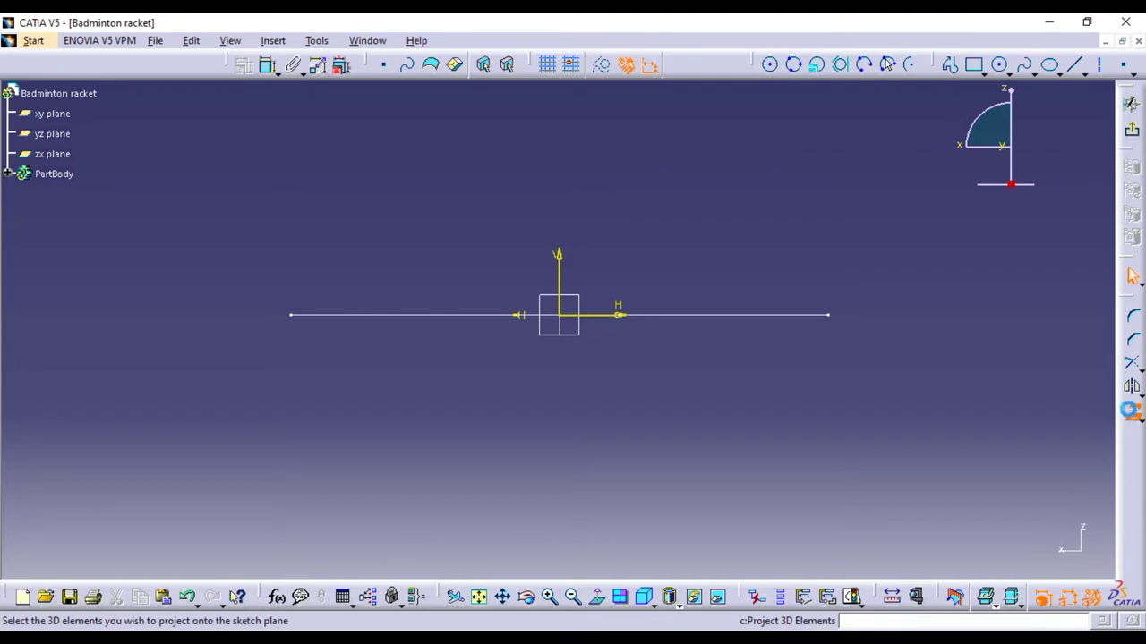
# Project the frame ellipse and draw a small ellipse at its right end
pyautogui.click(696, 315)
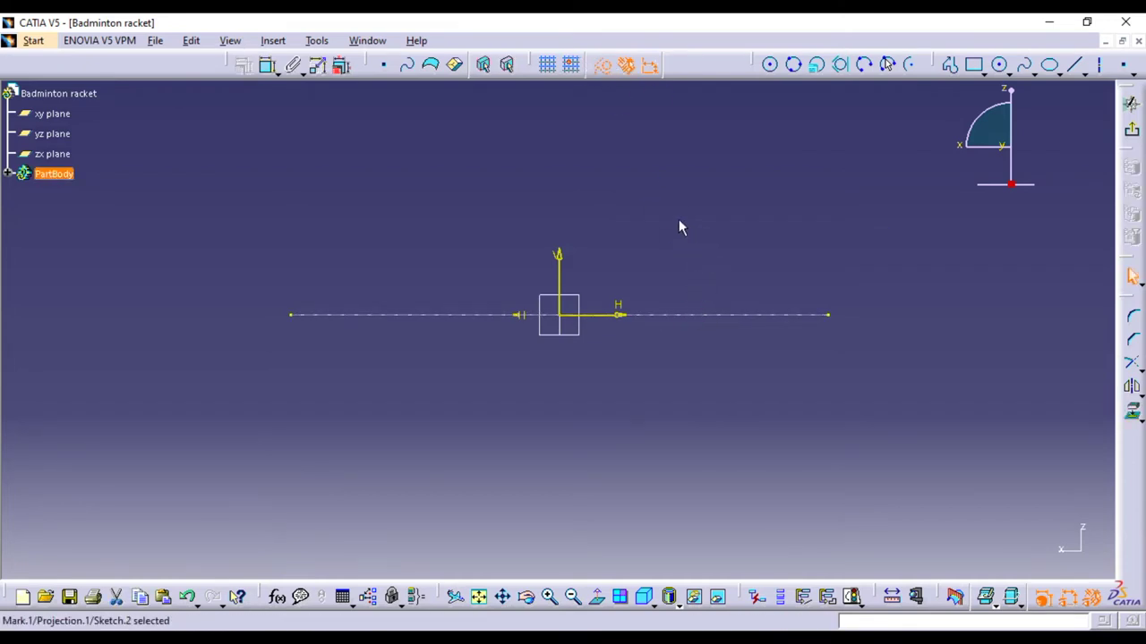
pyautogui.click(678, 227)
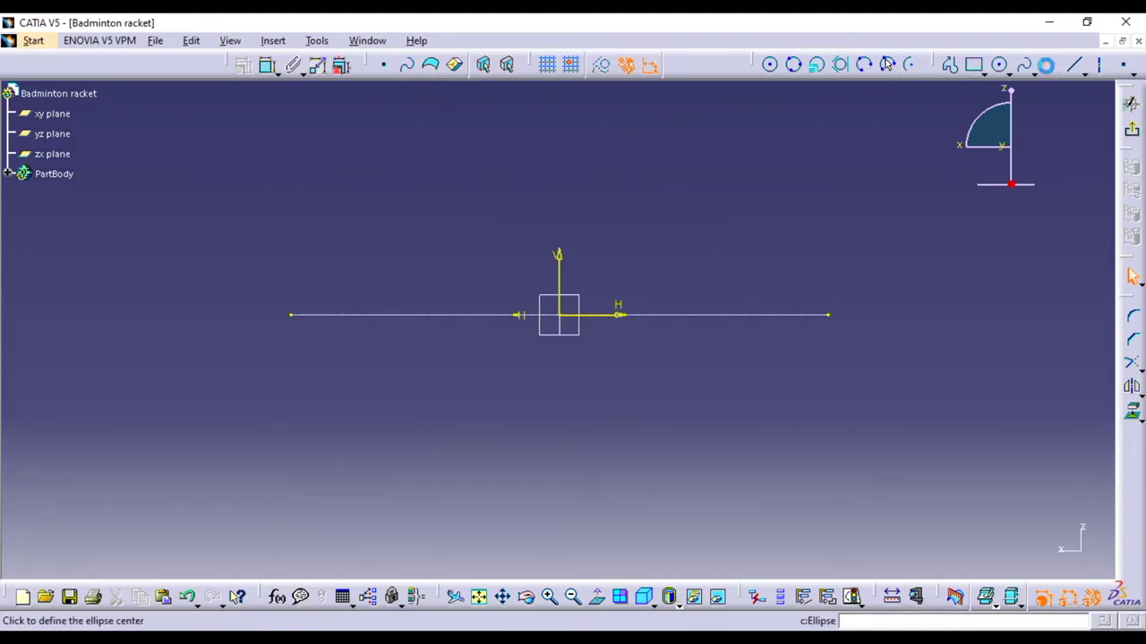
pyautogui.click(1047, 64)
pyautogui.moveTo(895, 308); pyautogui.dragTo(646, 317, button='middle')
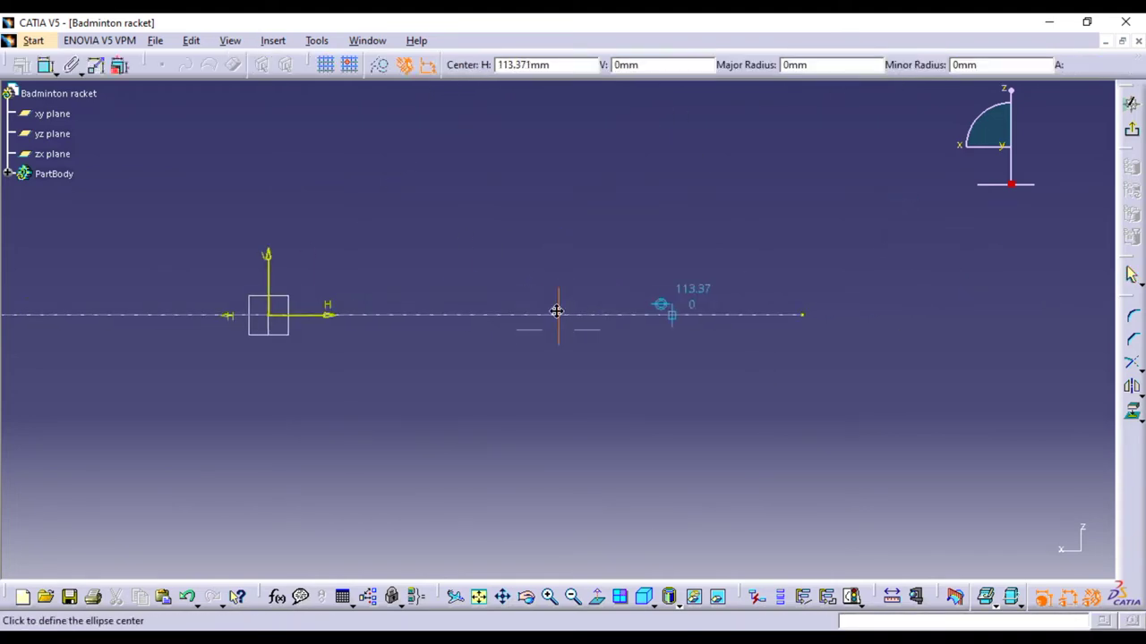
pyautogui.click(644, 329)
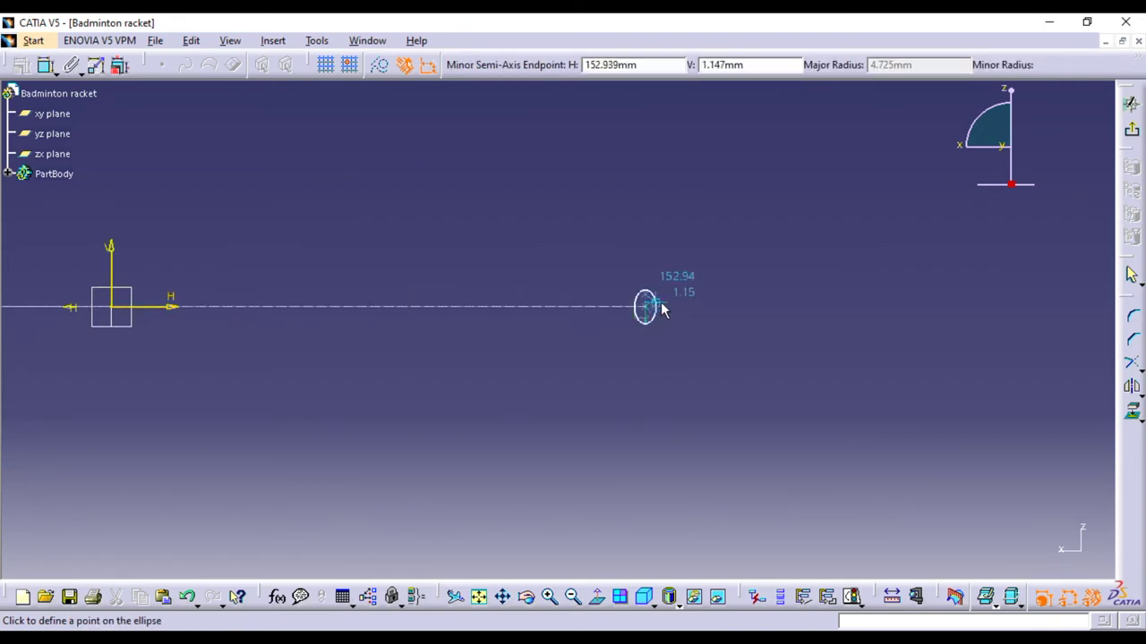
pyautogui.moveTo(678, 322); pyautogui.dragTo(645, 182, button='middle')
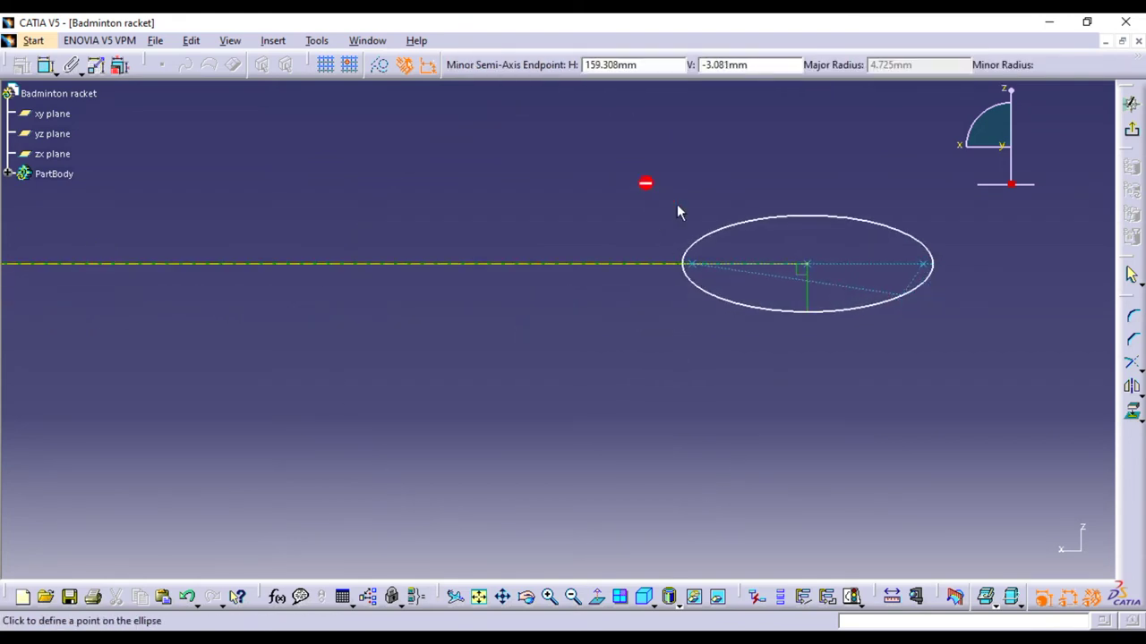
pyautogui.click(828, 269)
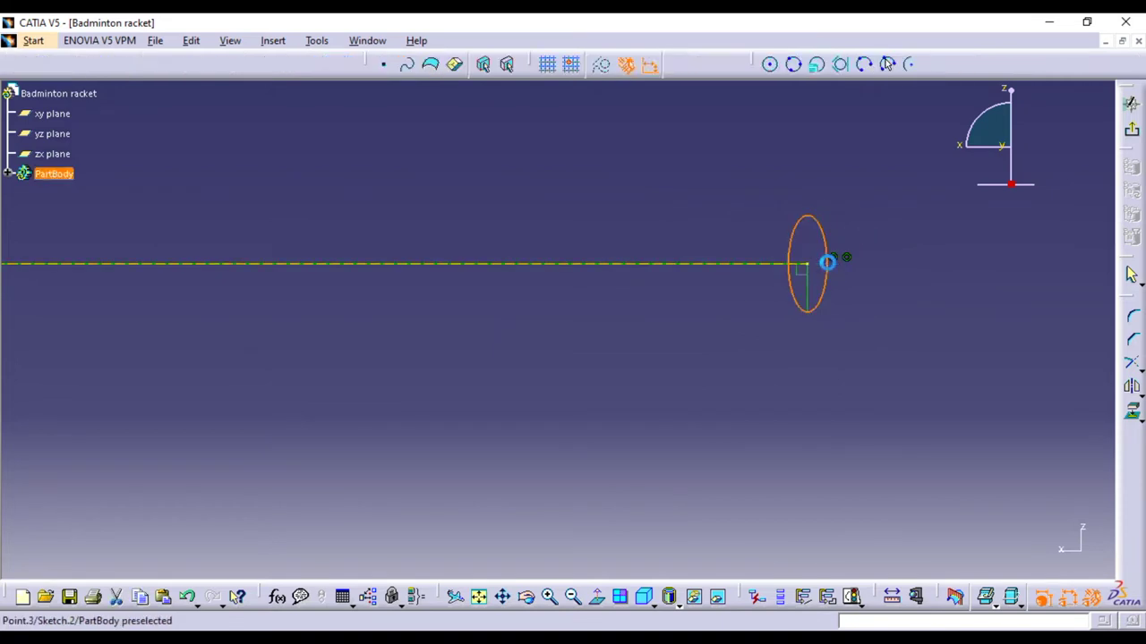
pyautogui.moveTo(833, 331); pyautogui.dragTo(701, 358, button='middle')
# Dimension the small ellipse's height to 10 mm
pyautogui.click(267, 65)
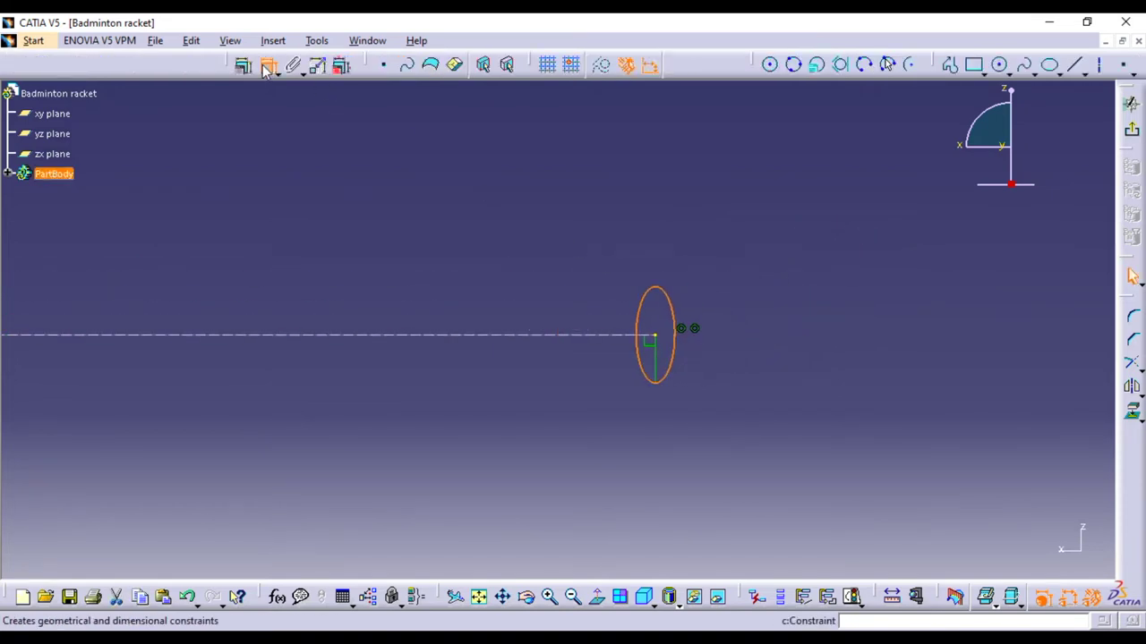
pyautogui.click(607, 248)
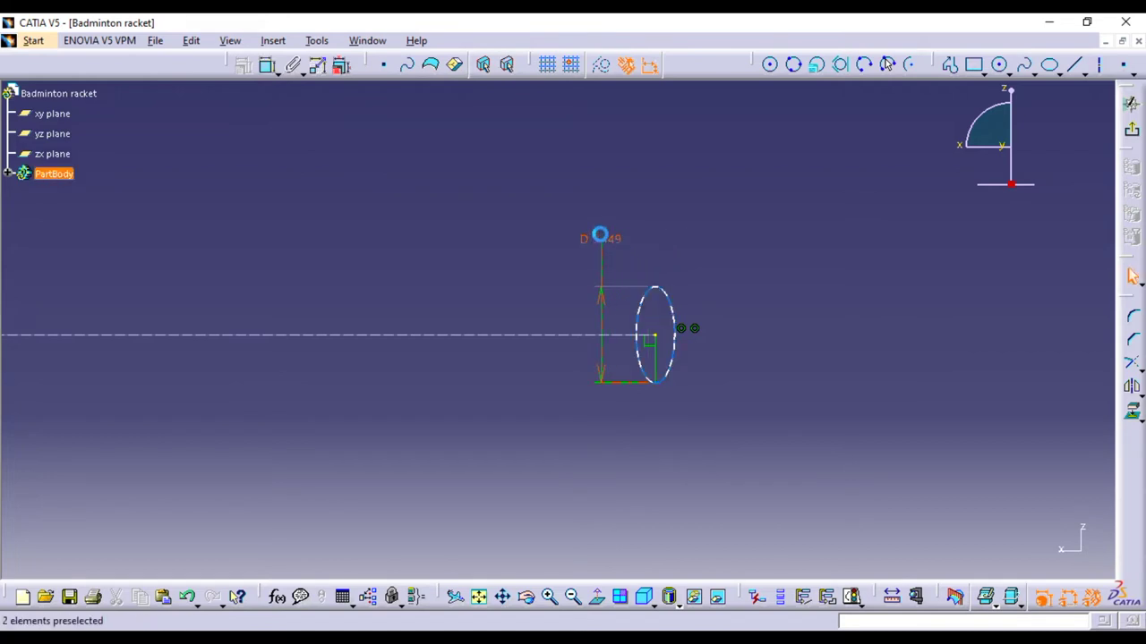
pyautogui.doubleClick(604, 240)
pyautogui.write('10')
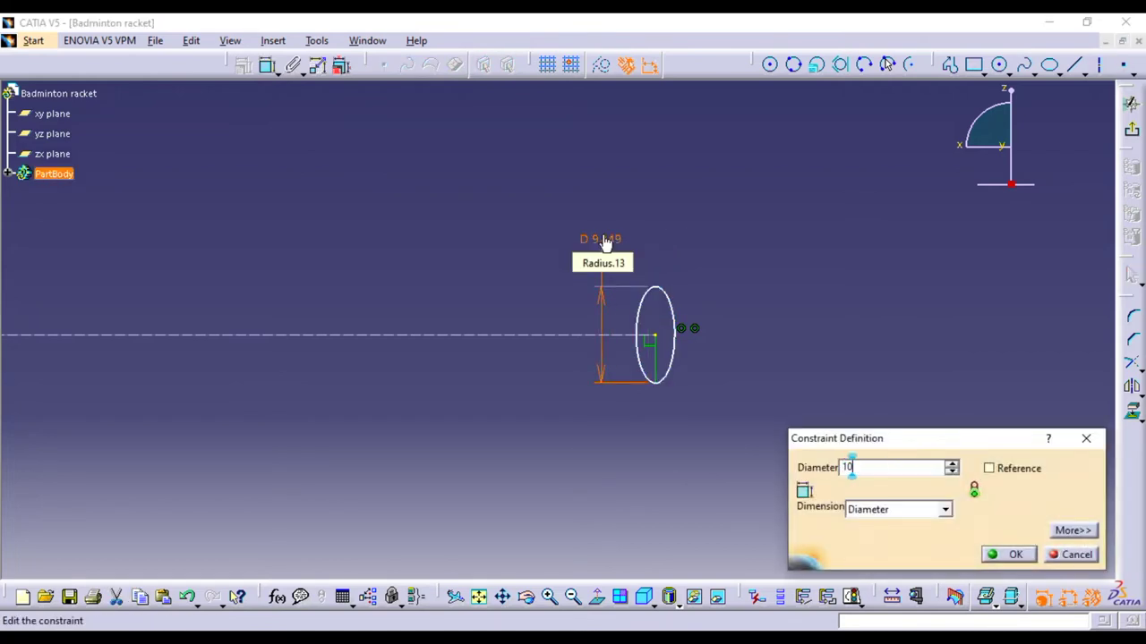
pyautogui.press('Return')
pyautogui.click(768, 274)
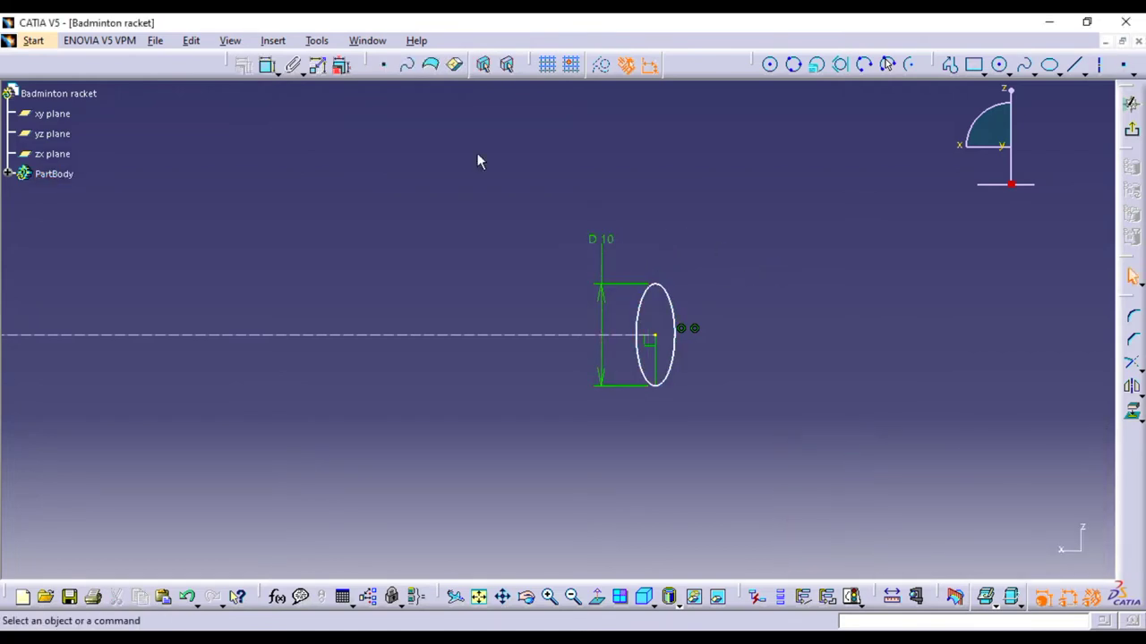
# Dimension the small ellipse's width to 5 mm
pyautogui.click(261, 68)
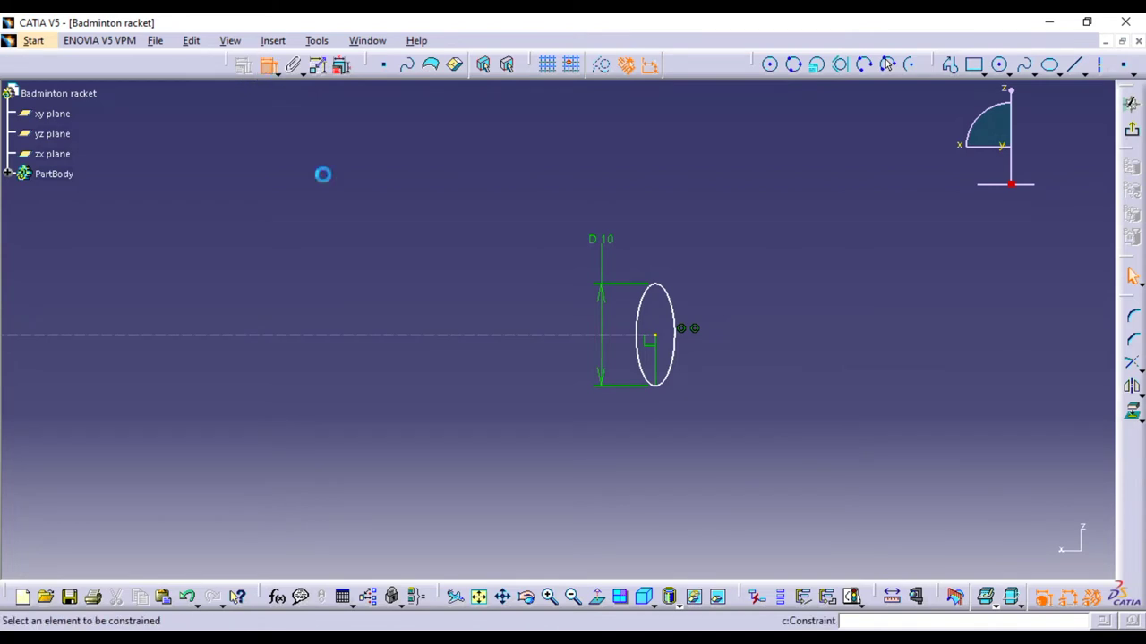
pyautogui.click(644, 339)
pyautogui.click(682, 338)
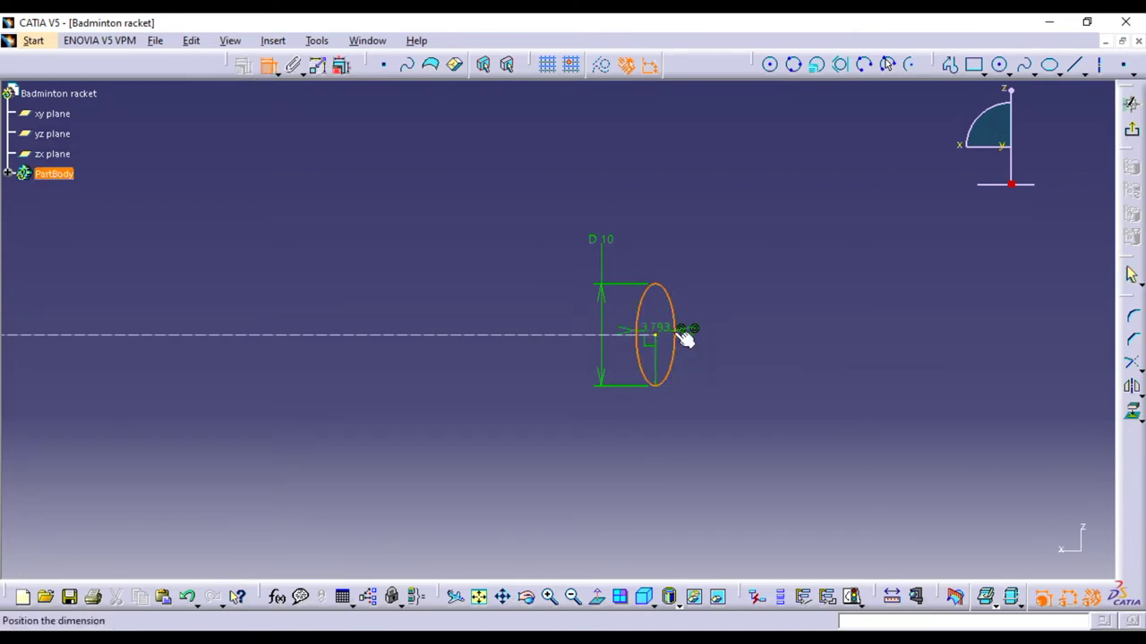
pyautogui.click(661, 230)
pyautogui.doubleClick(661, 226)
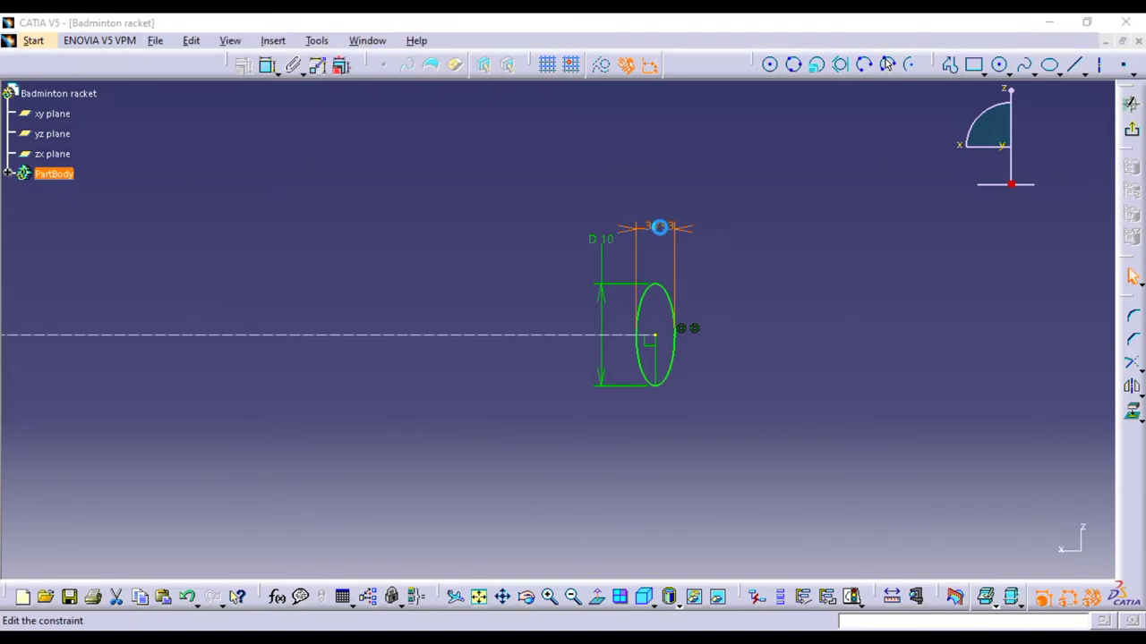
pyautogui.write('5mm')
pyautogui.press('Return')
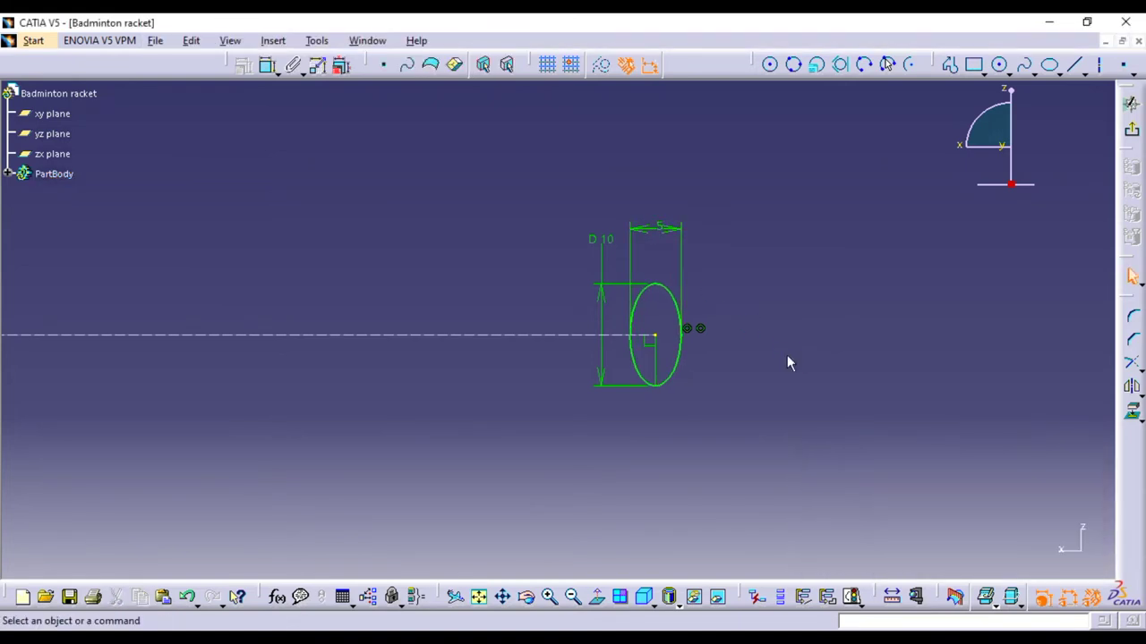
# Check the dimensioned small ellipse and exit the sketch
pyautogui.moveTo(791, 389); pyautogui.dragTo(655, 288, button='middle')
pyautogui.click(650, 256)
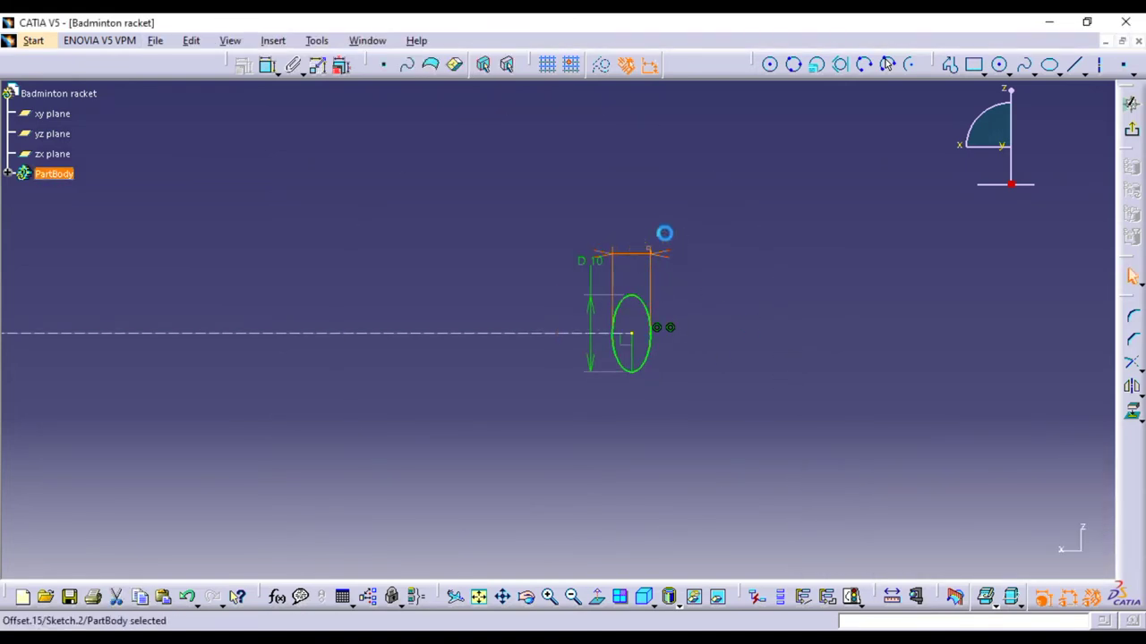
pyautogui.moveTo(724, 339); pyautogui.dragTo(617, 205, button='middle')
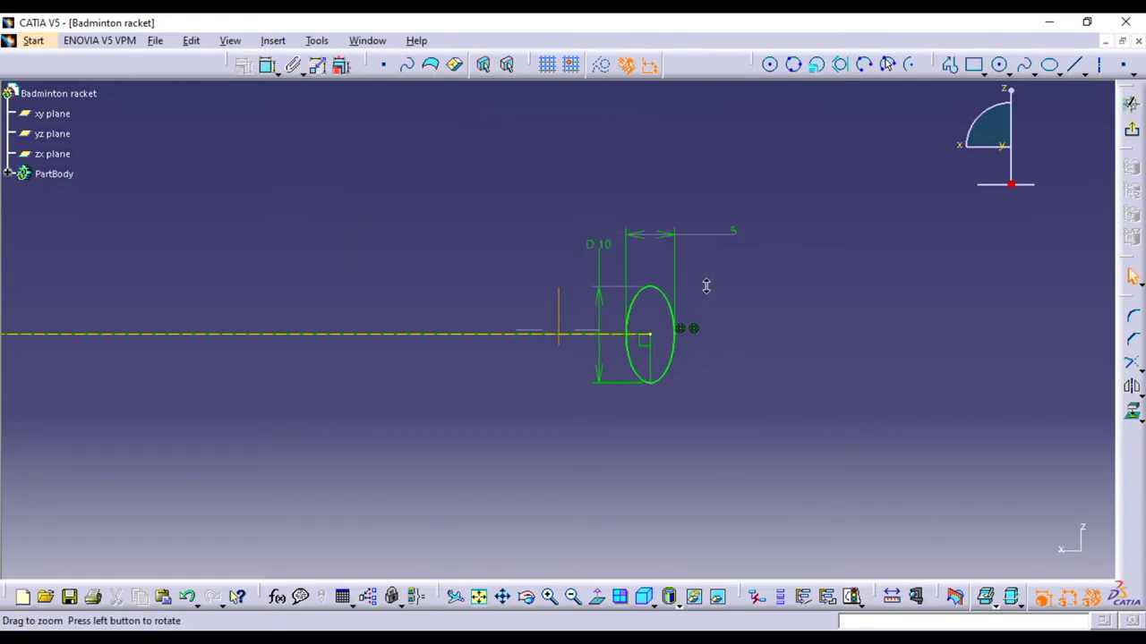
pyautogui.moveTo(875, 312)
pyautogui.mouseDown(button='middle')
pyautogui.moveTo(844, 368)
pyautogui.moveTo(955, 348)
pyautogui.mouseUp(button='middle')
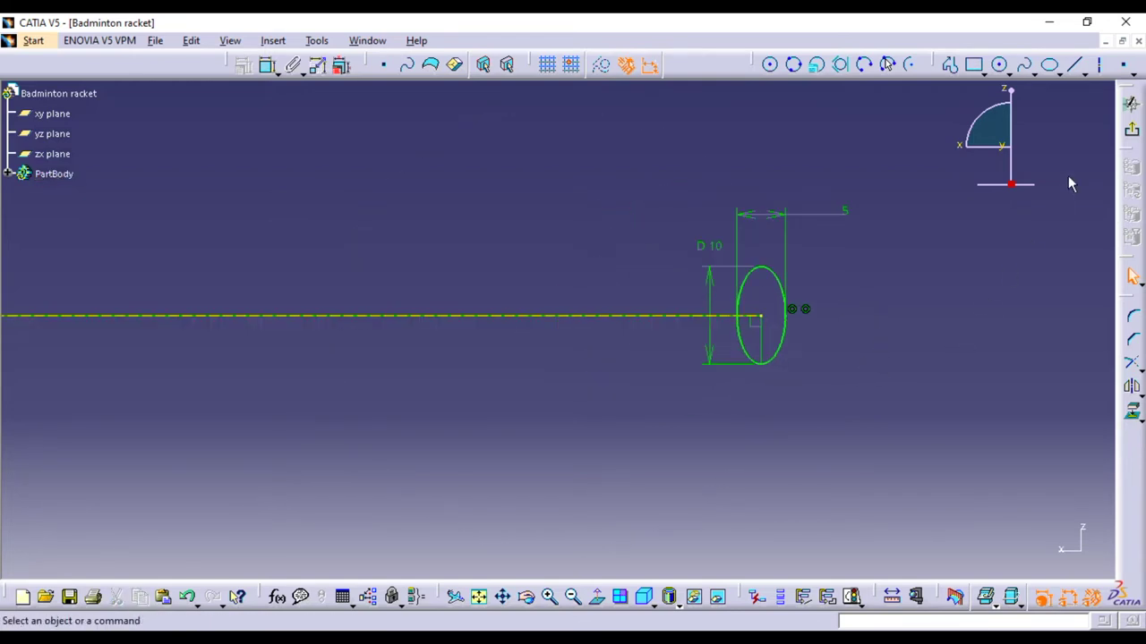
pyautogui.click(1132, 131)
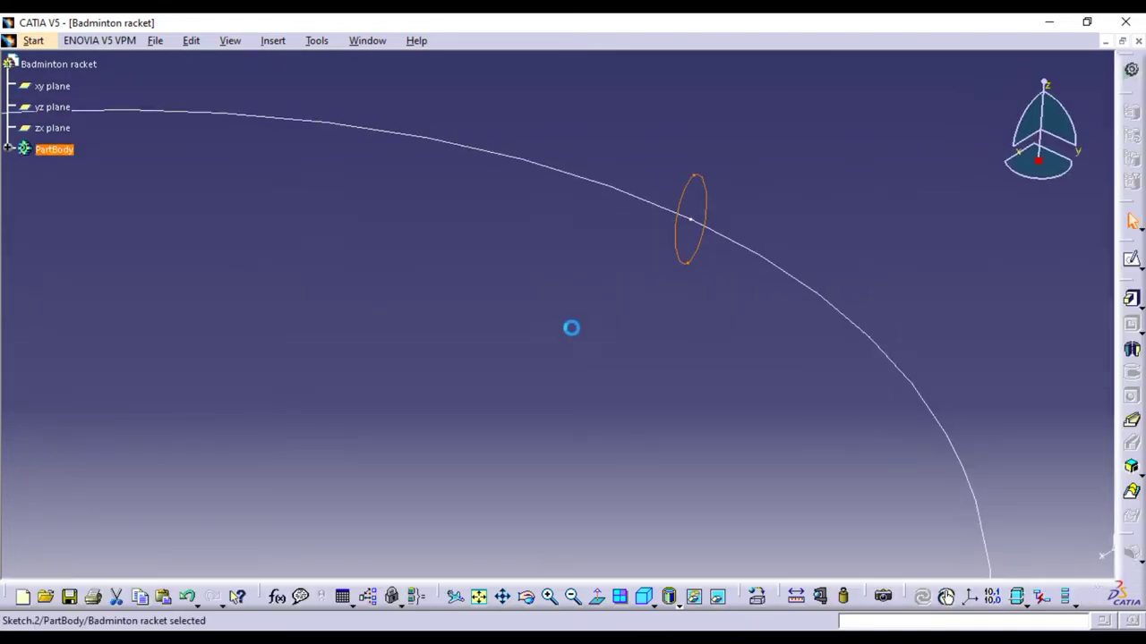
# Sweep the small ellipse along the large ellipse (Sketch.1) as a solid rib
pyautogui.moveTo(616, 356)
pyautogui.keyDown('ctrl'); pyautogui.mouseDown(button='middle')
pyautogui.moveTo(591, 395)
pyautogui.moveTo(772, 287)
pyautogui.moveTo(893, 378)
pyautogui.mouseUp(button='middle'); pyautogui.keyUp('ctrl')
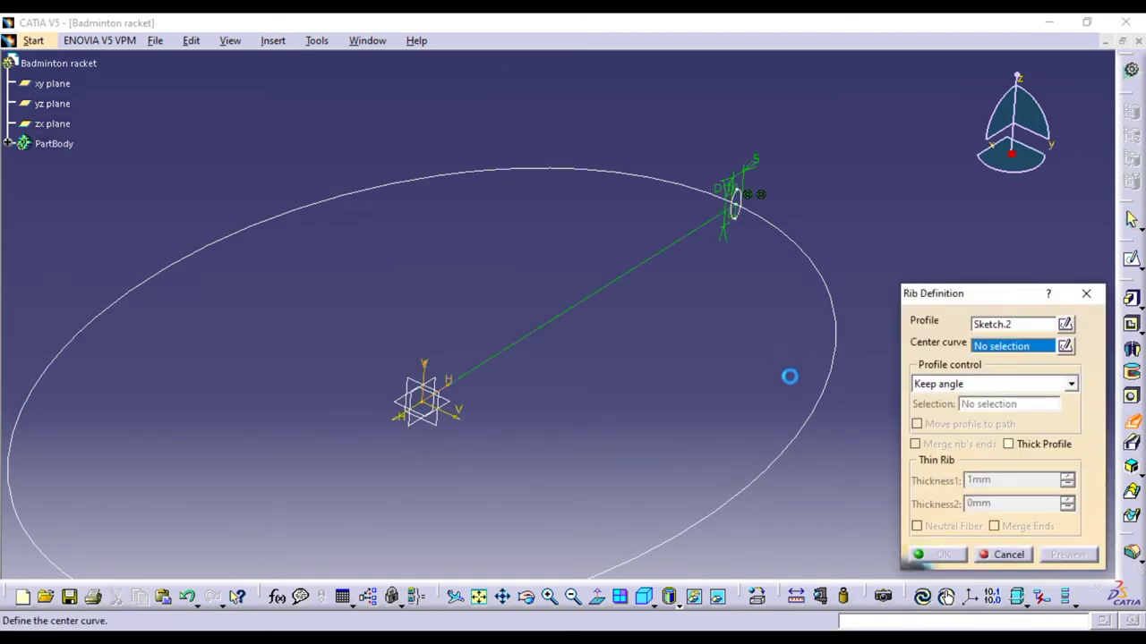
pyautogui.click(832, 397)
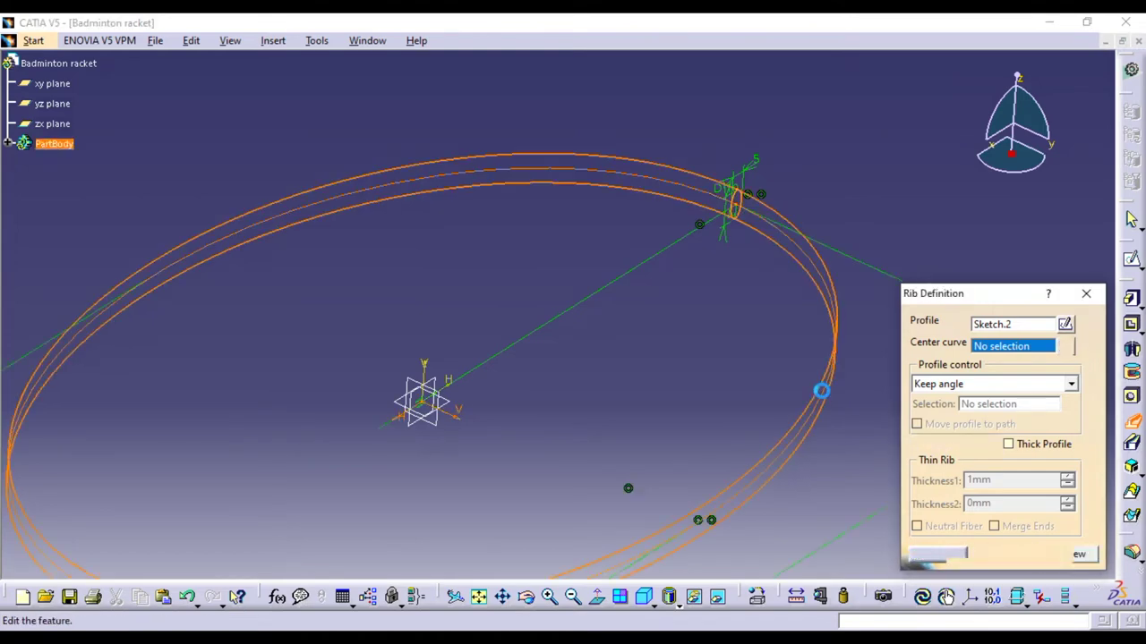
pyautogui.click(1054, 558)
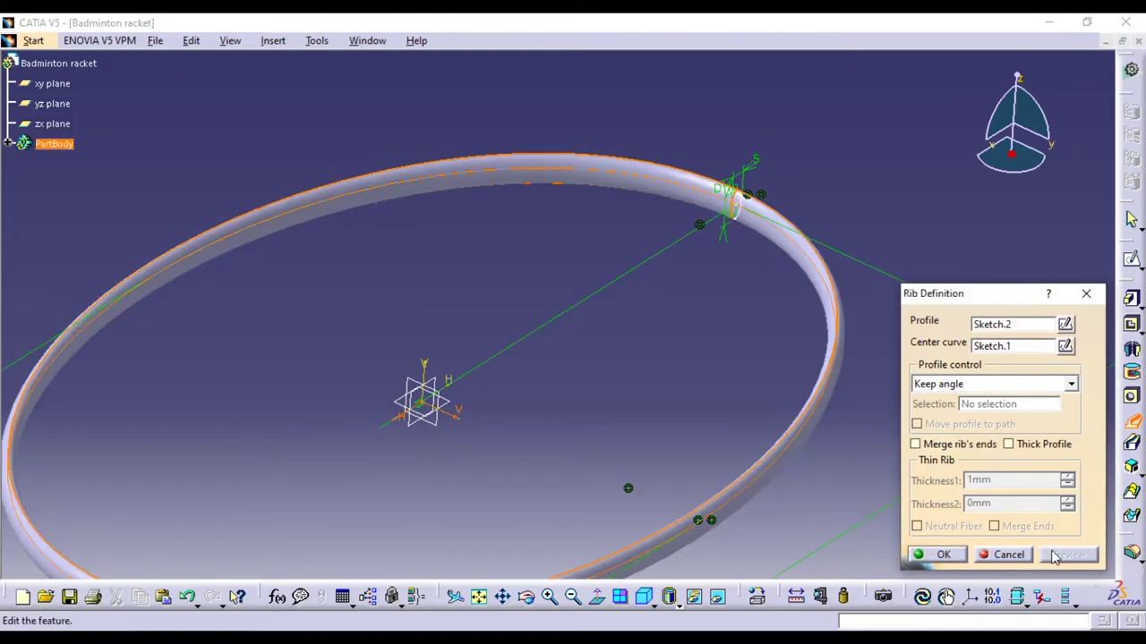
pyautogui.click(944, 556)
pyautogui.moveTo(637, 332)
pyautogui.mouseDown(button='middle')
pyautogui.moveTo(480, 288)
pyautogui.moveTo(733, 255)
pyautogui.moveTo(734, 230)
pyautogui.moveTo(813, 376)
pyautogui.moveTo(547, 271)
pyautogui.moveTo(562, 266)
pyautogui.moveTo(603, 325)
pyautogui.moveTo(617, 297)
pyautogui.moveTo(661, 355)
pyautogui.moveTo(614, 323)
pyautogui.moveTo(607, 350)
pyautogui.moveTo(591, 315)
pyautogui.moveTo(544, 286)
pyautogui.mouseUp(button='middle')
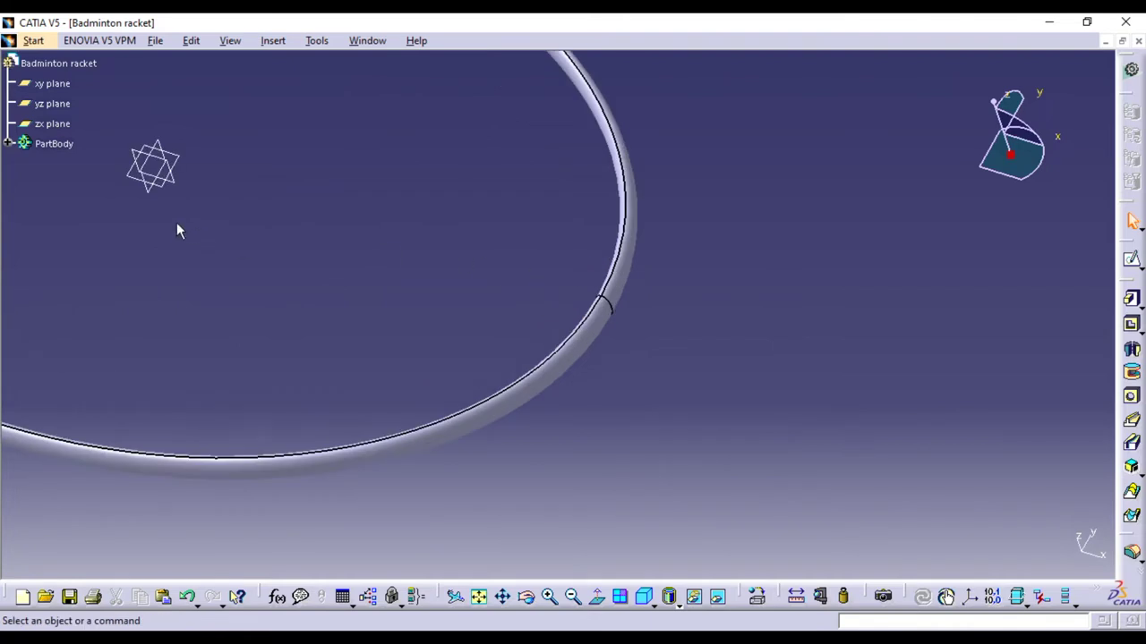
pyautogui.moveTo(134, 391); pyautogui.dragTo(135, 392, button='middle')
pyautogui.moveTo(224, 471)
pyautogui.mouseDown(button='middle')
pyautogui.moveTo(294, 373)
pyautogui.moveTo(468, 381)
pyautogui.moveTo(486, 409)
pyautogui.moveTo(486, 453)
pyautogui.mouseUp(button='middle')
pyautogui.write('c:plan')
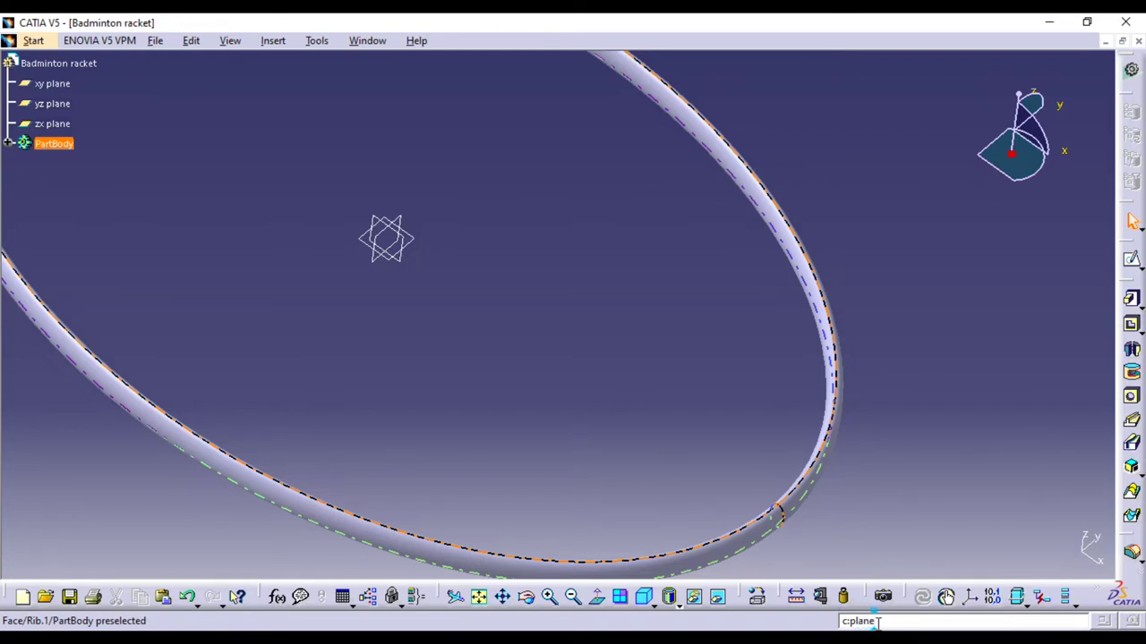
pyautogui.write('e')
pyautogui.press('Return')
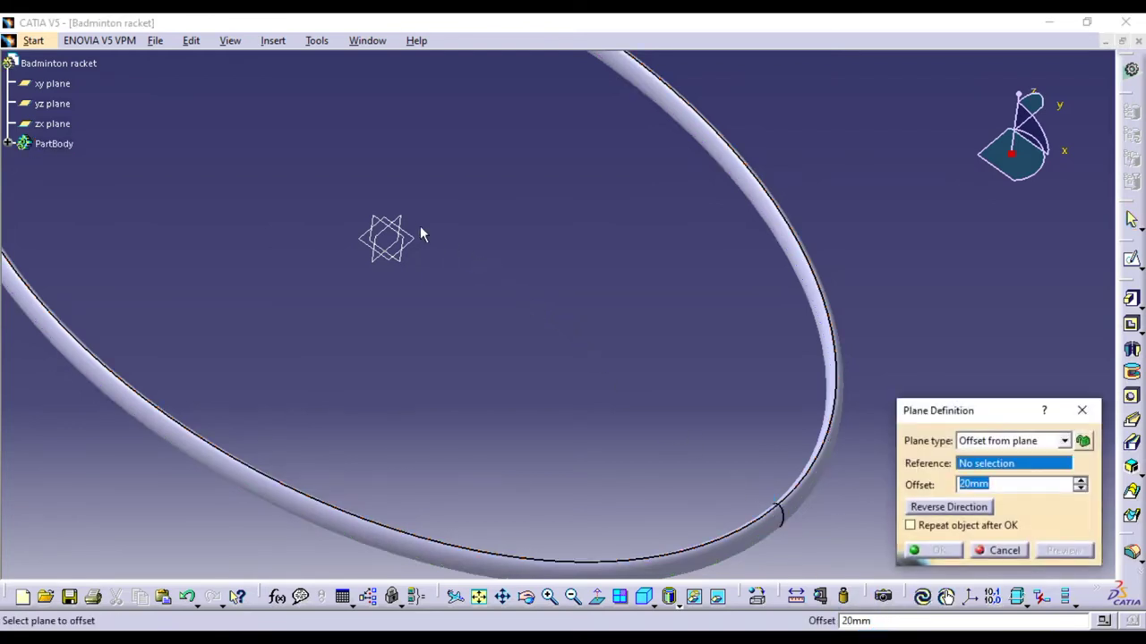
# Create a plane offset 250 mm from the yz plane, after previewing 300 mm
pyautogui.keyDown('ctrl'); pyautogui.moveTo(420, 234); pyautogui.dragTo(376, 205, button='middle'); pyautogui.keyUp('ctrl')
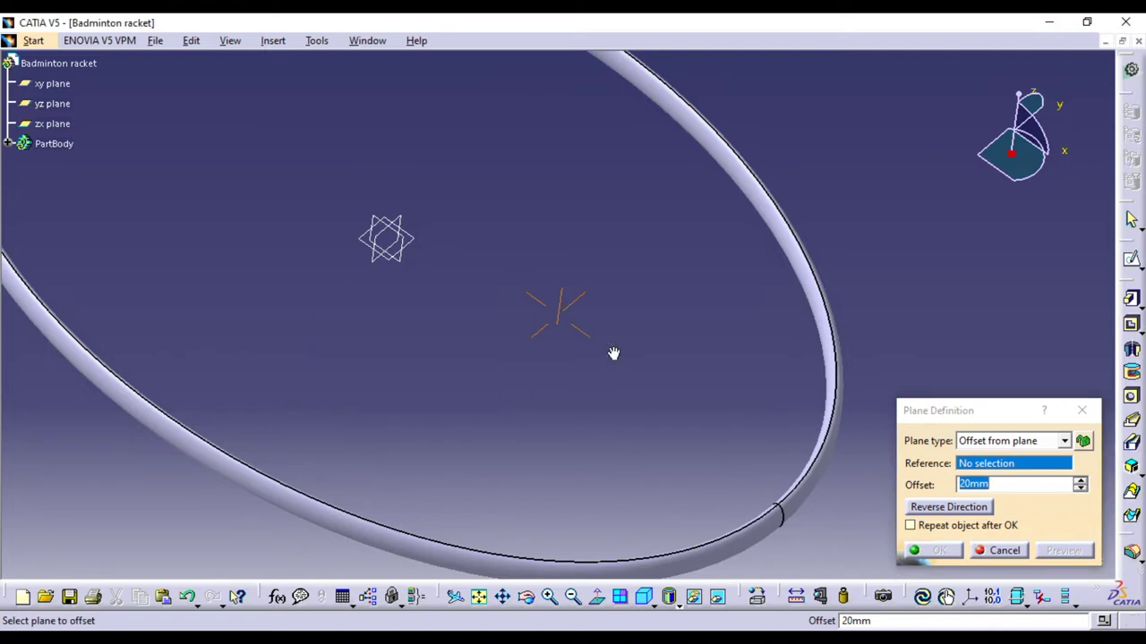
pyautogui.click(391, 200)
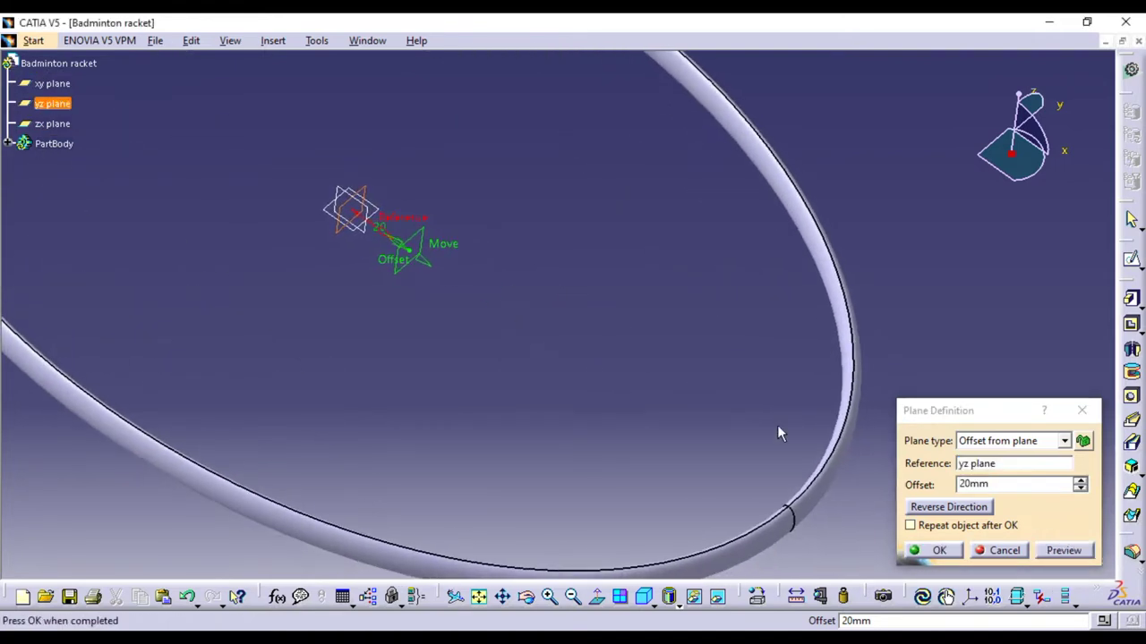
pyautogui.doubleClick(1006, 486)
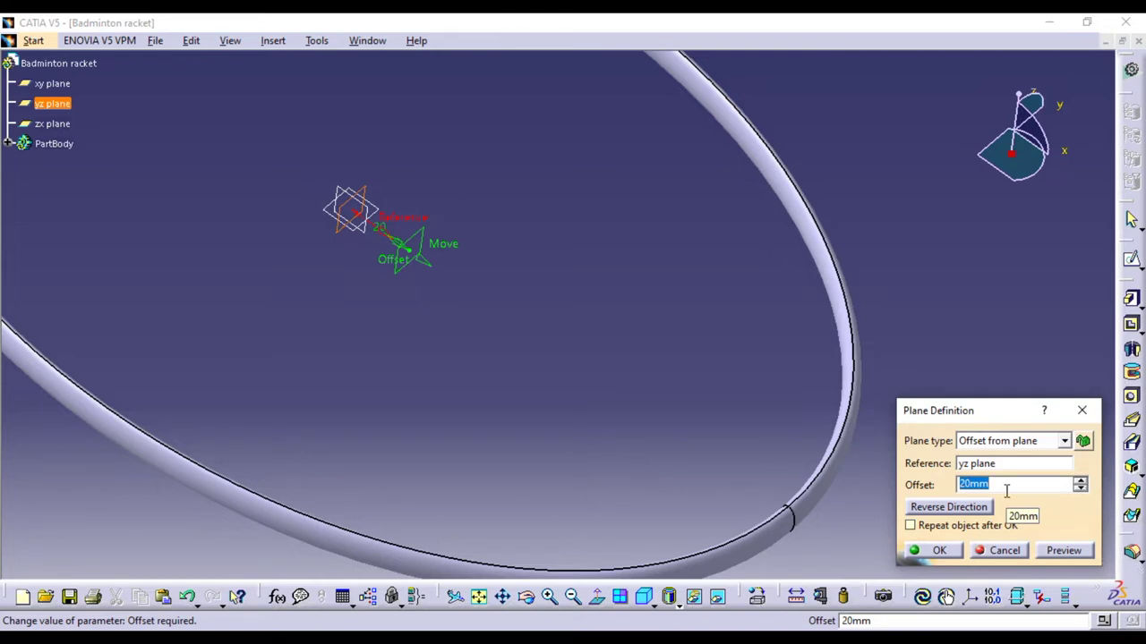
pyautogui.write('300')
pyautogui.click(1063, 550)
pyautogui.moveTo(712, 420)
pyautogui.mouseDown(button='middle')
pyautogui.moveTo(683, 449)
pyautogui.moveTo(630, 406)
pyautogui.mouseUp(button='middle')
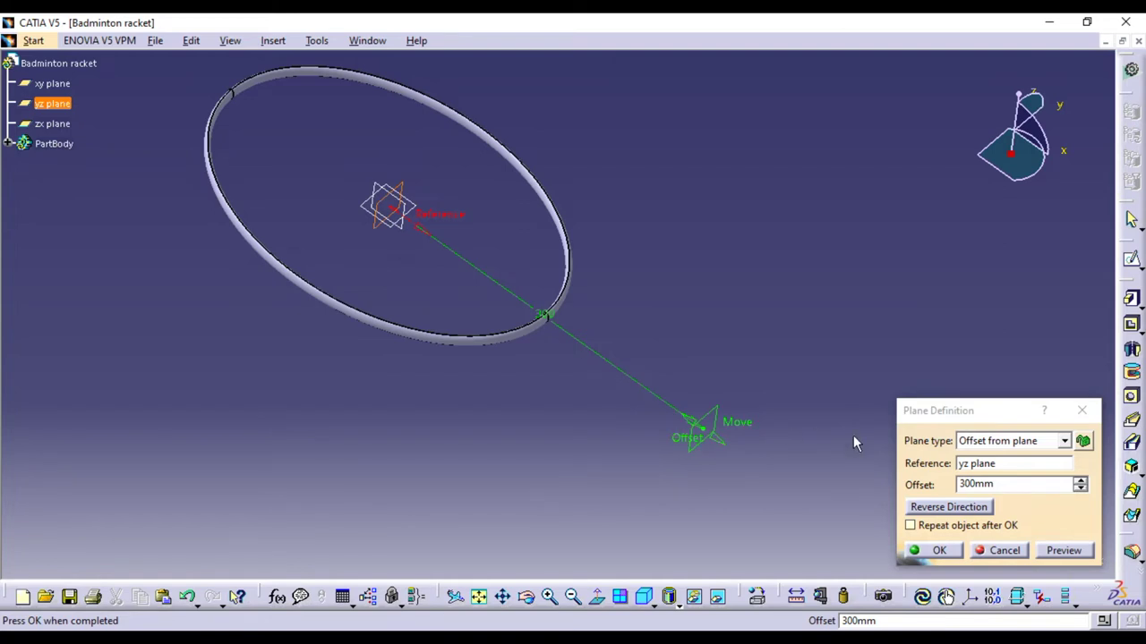
pyautogui.doubleClick(997, 485)
pyautogui.write('25')
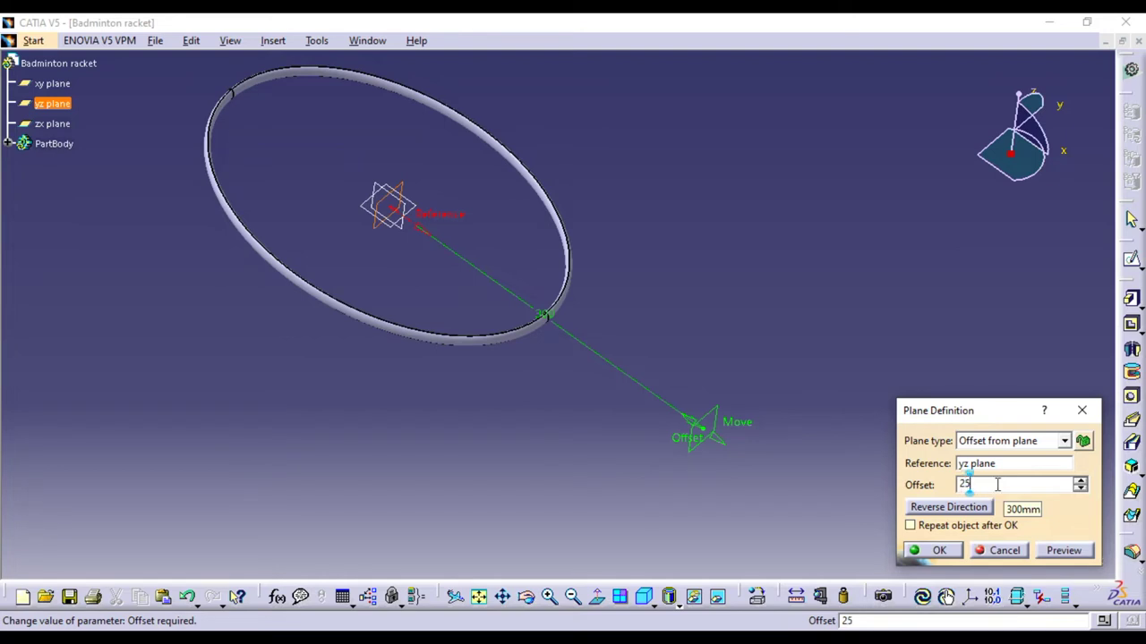
pyautogui.write('0')
pyautogui.click(1065, 551)
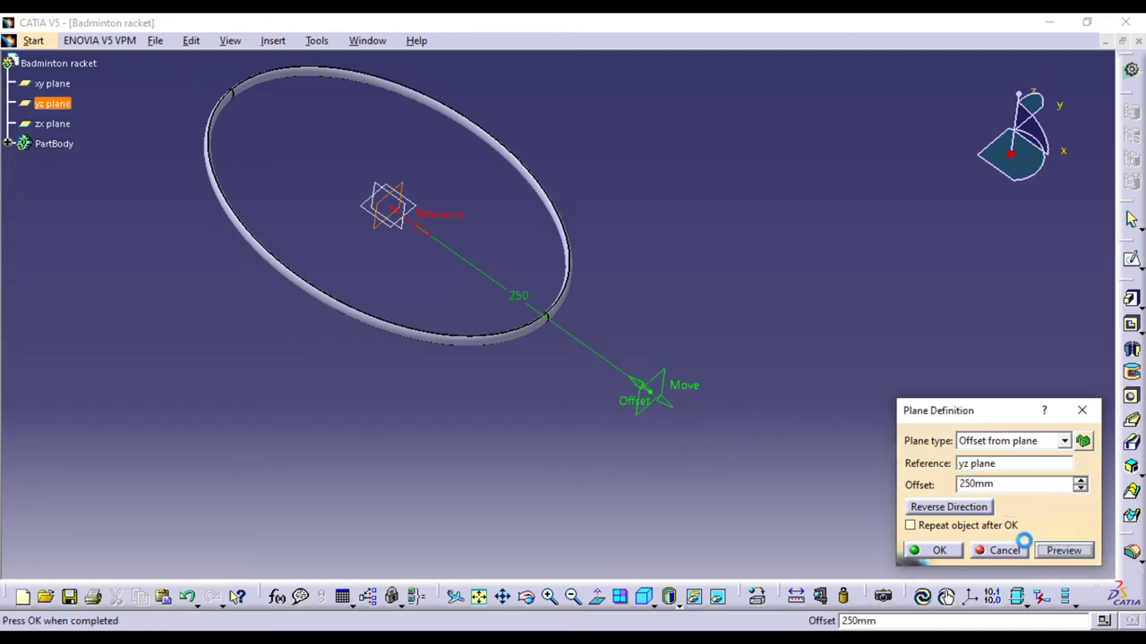
pyautogui.click(941, 551)
pyautogui.moveTo(863, 342)
pyautogui.mouseDown(button='middle')
pyautogui.moveTo(865, 376)
pyautogui.moveTo(785, 343)
pyautogui.moveTo(775, 324)
pyautogui.mouseUp(button='middle')
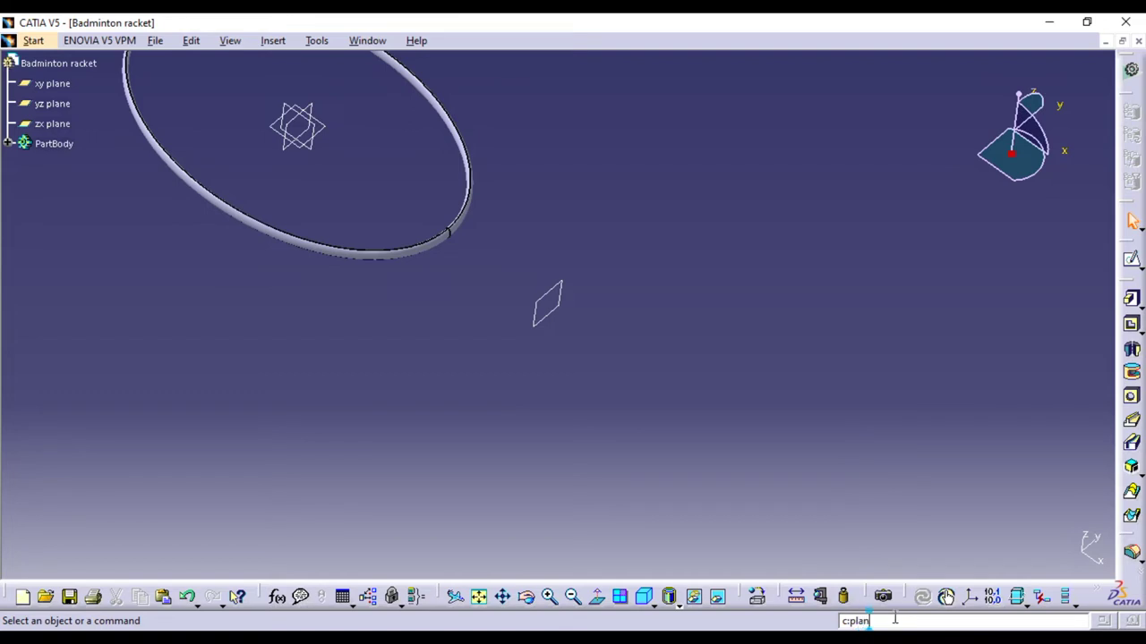
# Create Plane.2 offset 175 mm from Plane.1 using the c:plane command
pyautogui.write('e')
pyautogui.press('Return')
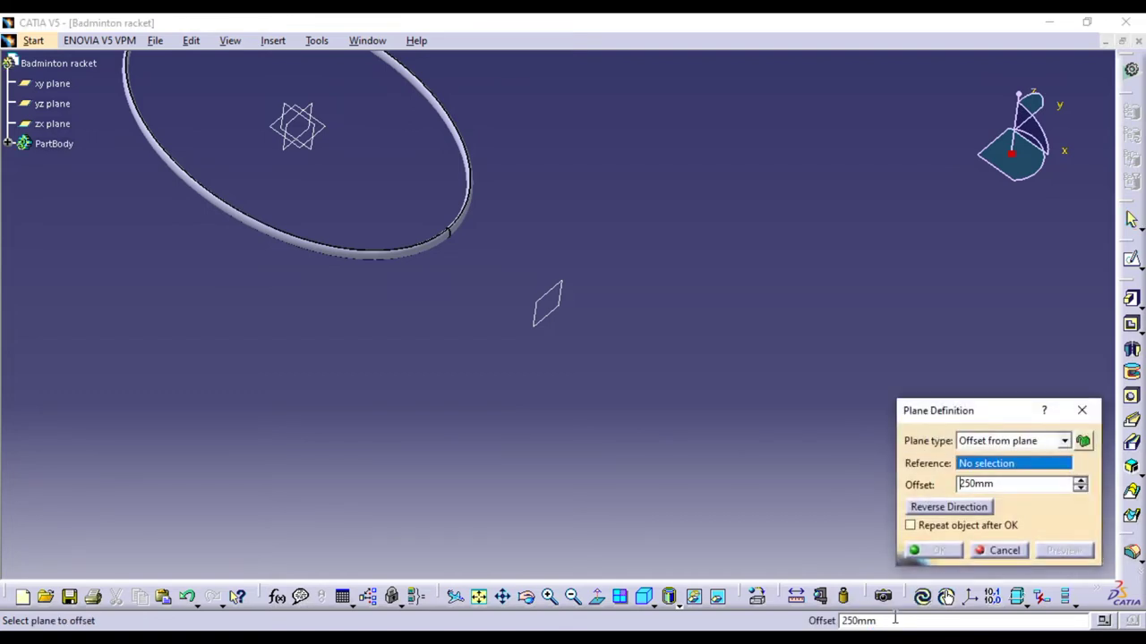
pyautogui.click(549, 301)
pyautogui.moveTo(559, 382); pyautogui.dragTo(491, 322, button='middle')
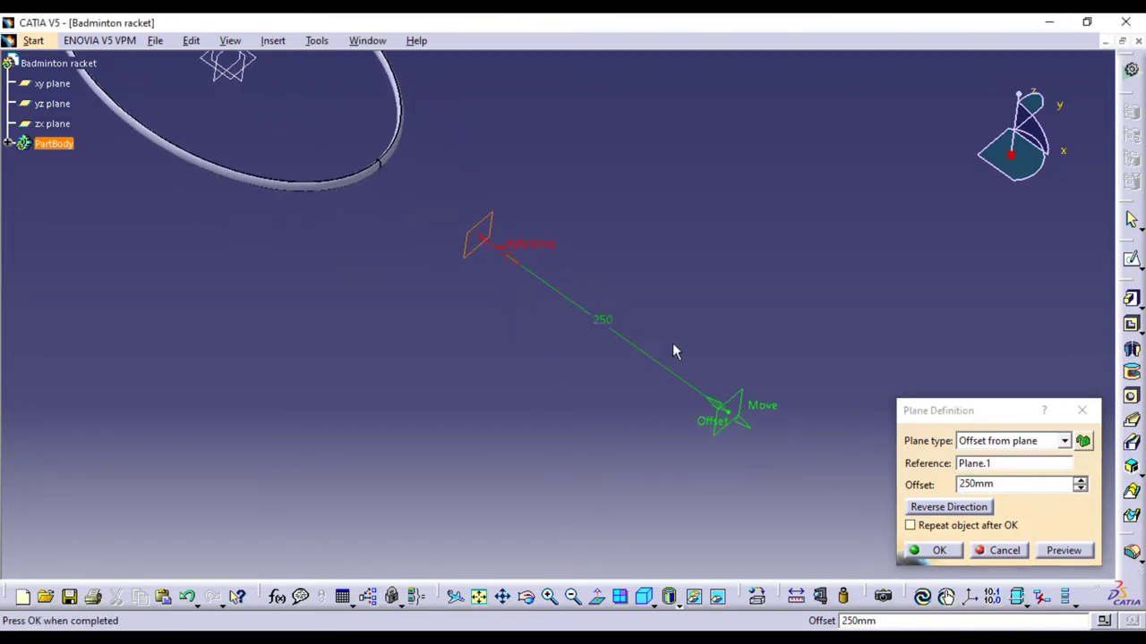
pyautogui.doubleClick(1009, 484)
pyautogui.write('1')
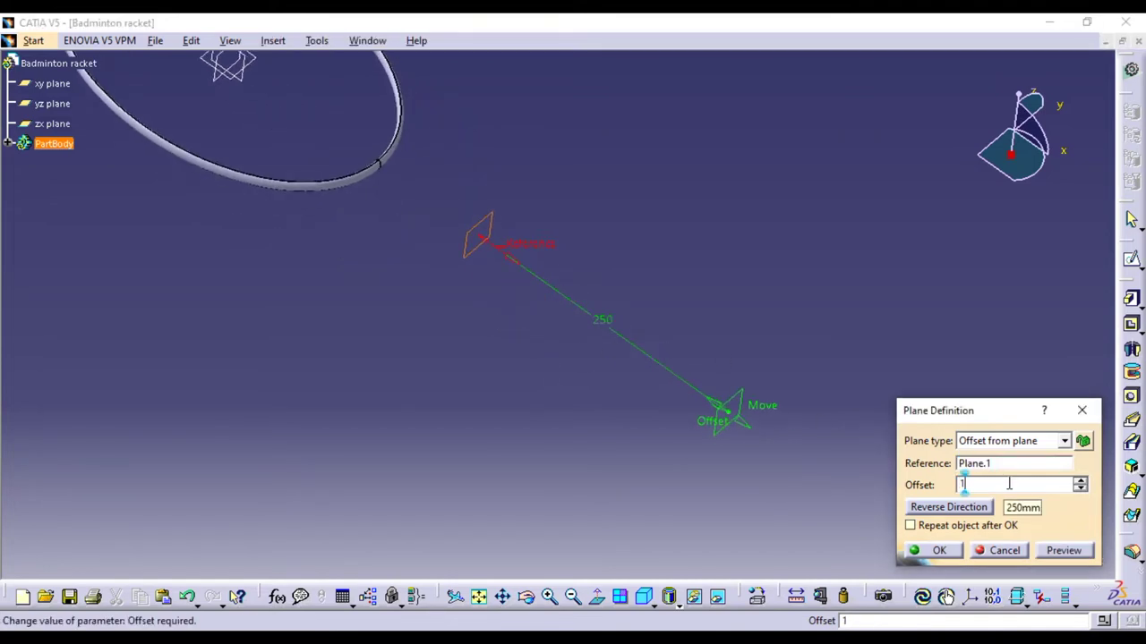
pyautogui.write('75')
pyautogui.press('Return')
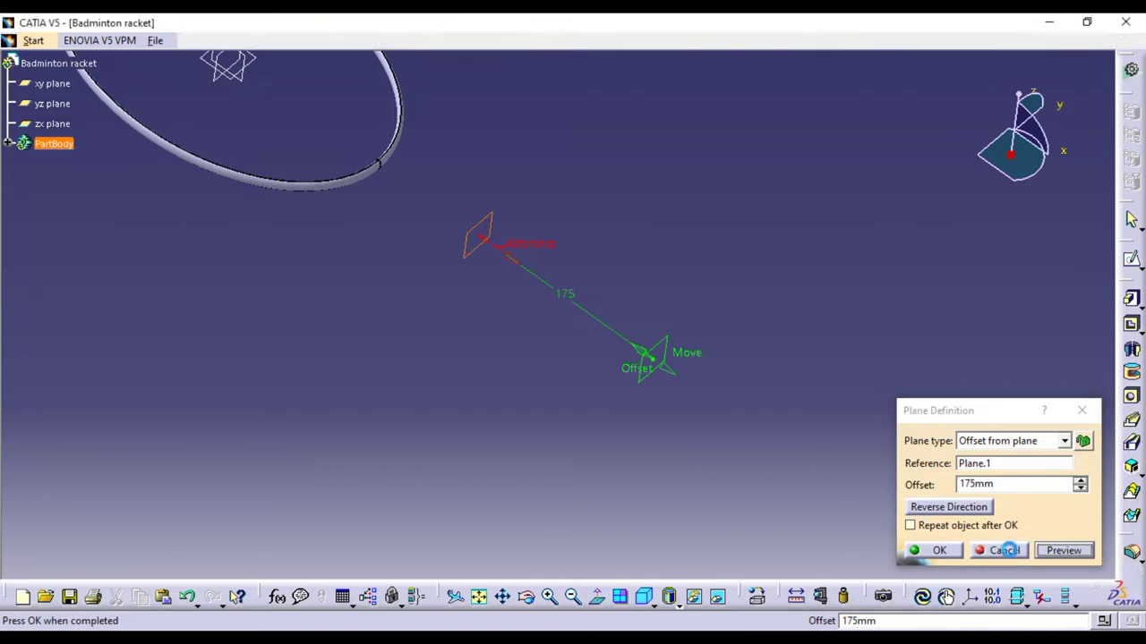
pyautogui.click(939, 552)
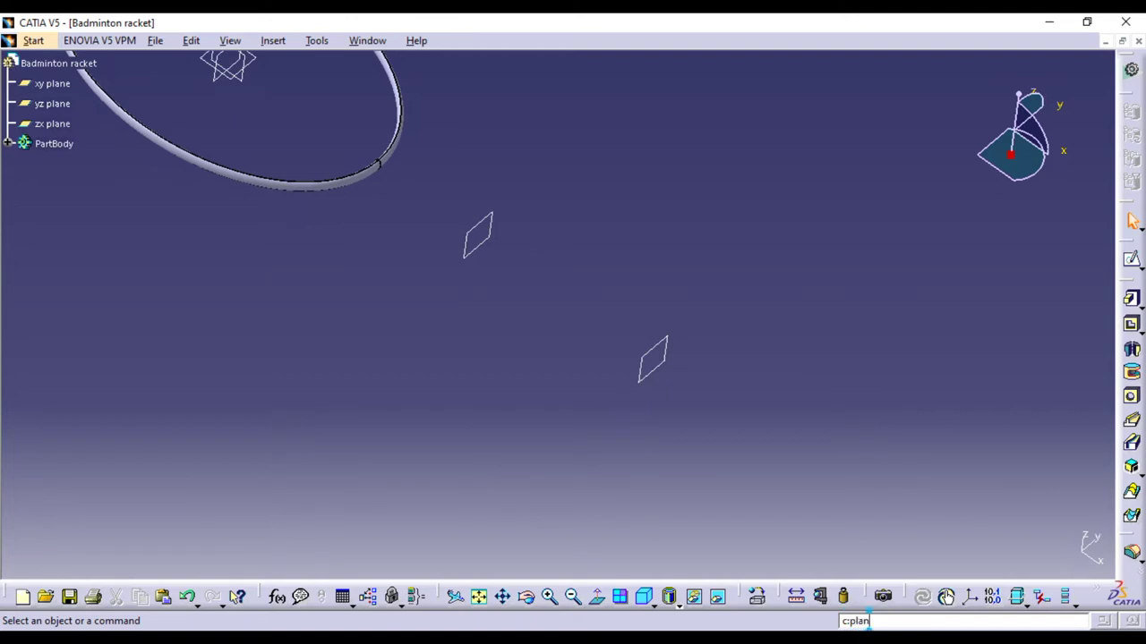
# Create a third plane offset 125 mm from Plane.2 and select it
pyautogui.press('Return')
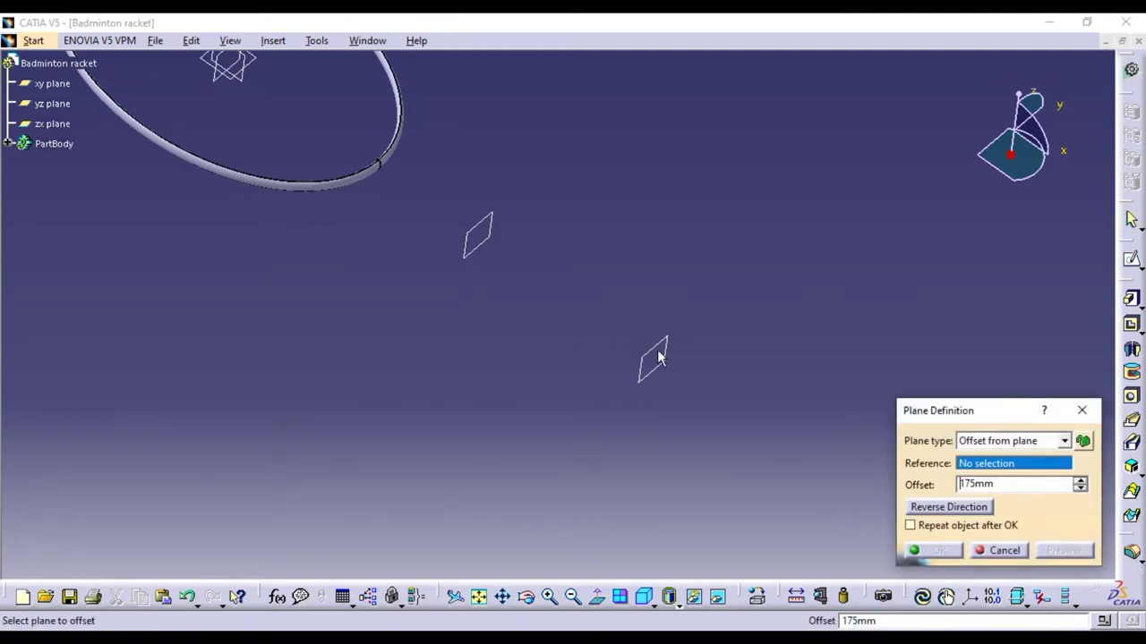
pyautogui.click(659, 351)
pyautogui.moveTo(678, 404); pyautogui.dragTo(593, 316, button='middle')
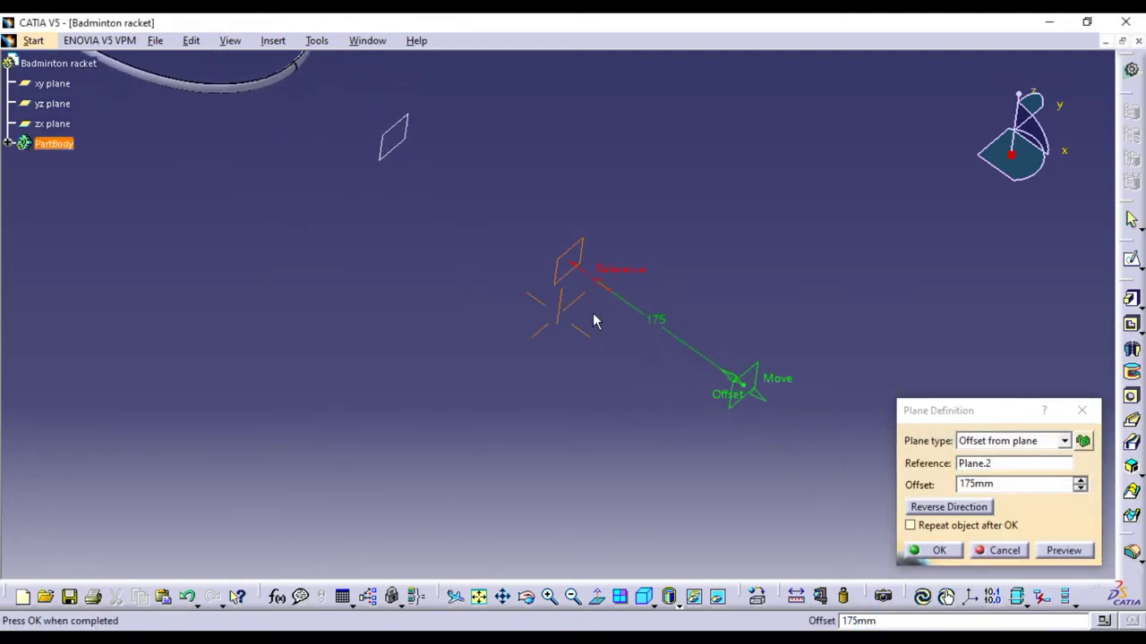
pyautogui.click(1000, 484)
pyautogui.doubleClick(999, 484)
pyautogui.write('12')
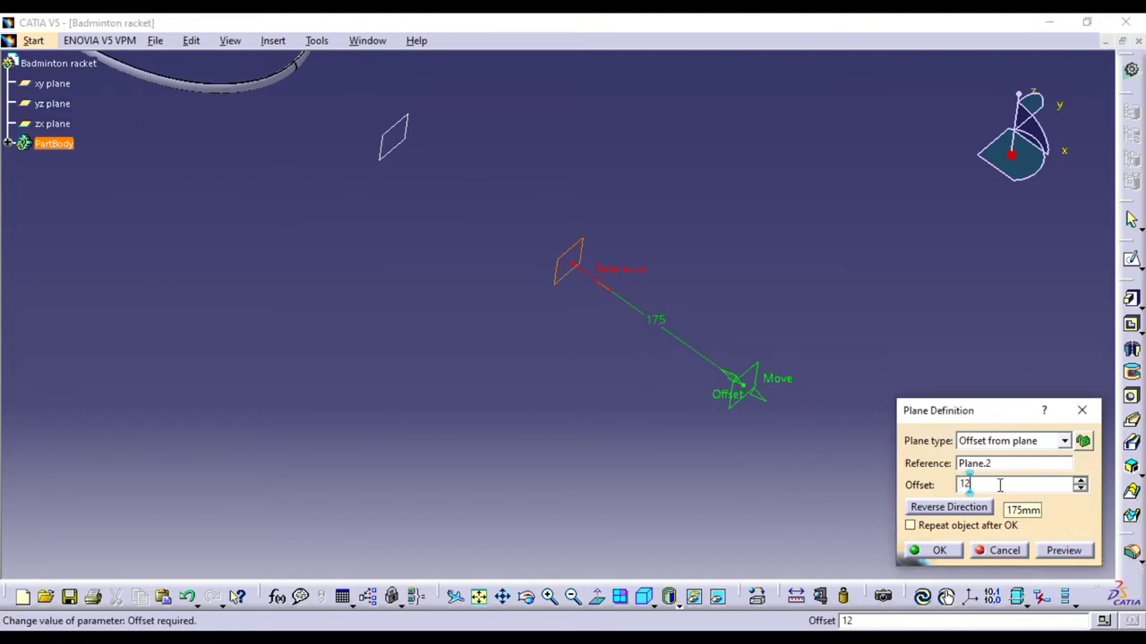
pyautogui.write('5mm')
pyautogui.click(932, 550)
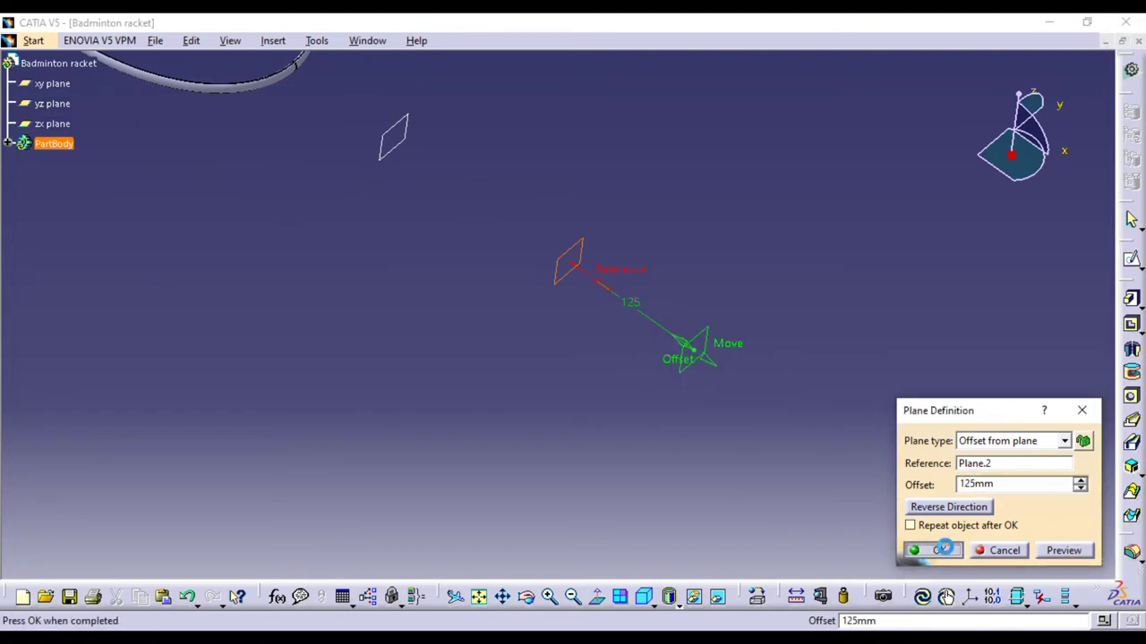
pyautogui.moveTo(588, 431); pyautogui.dragTo(685, 427, button='middle')
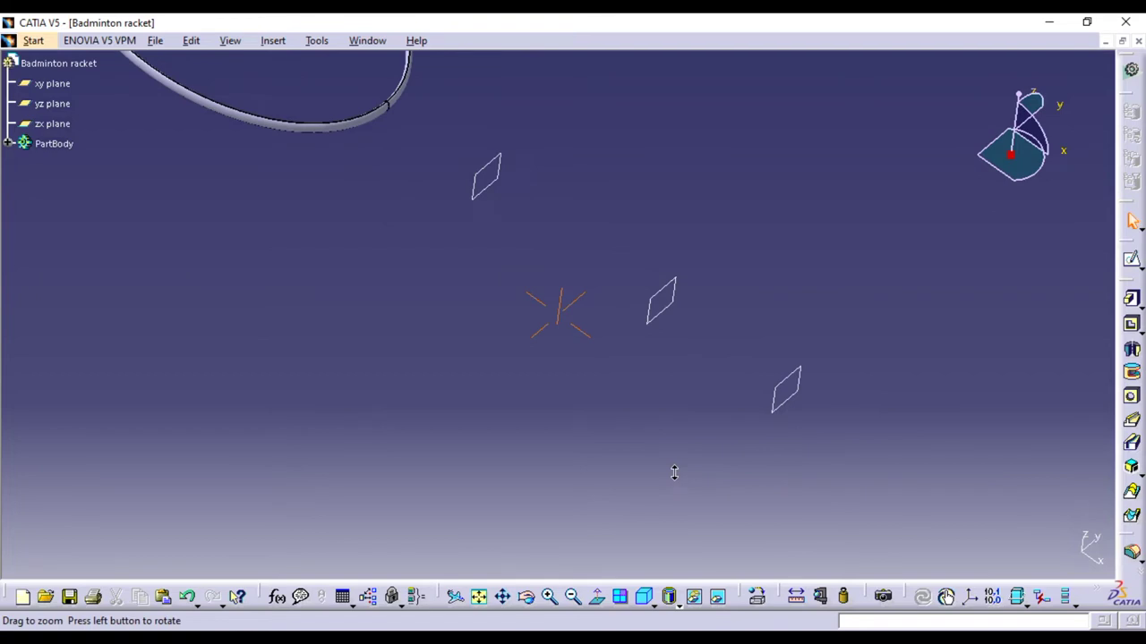
pyautogui.click(762, 323)
# Start a sketch on Plane.3 and draw a circle centred on the sketch origin
pyautogui.click(1132, 261)
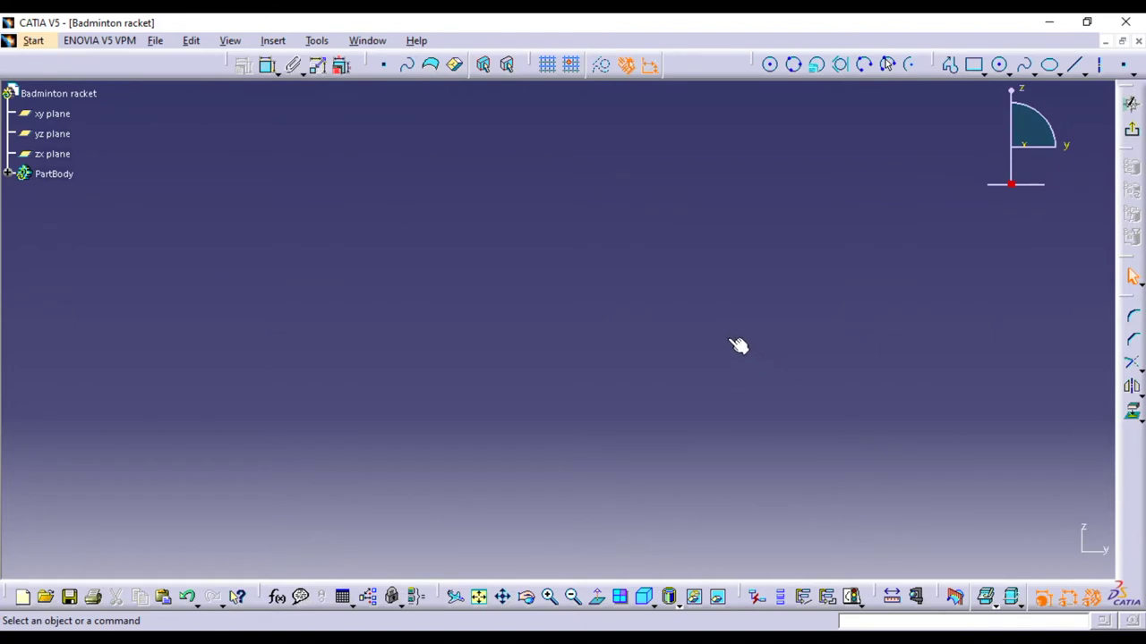
pyautogui.moveTo(738, 345)
pyautogui.mouseDown(button='middle')
pyautogui.moveTo(762, 540)
pyautogui.moveTo(556, 400)
pyautogui.moveTo(527, 238)
pyautogui.moveTo(555, 366)
pyautogui.moveTo(698, 326)
pyautogui.mouseUp(button='middle')
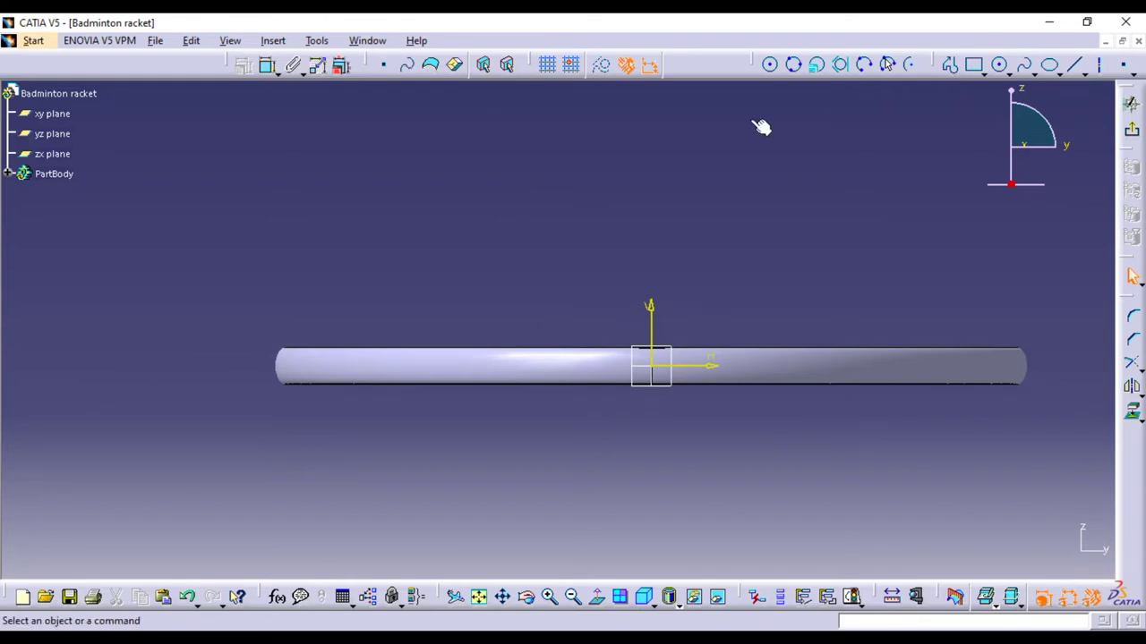
pyautogui.click(999, 64)
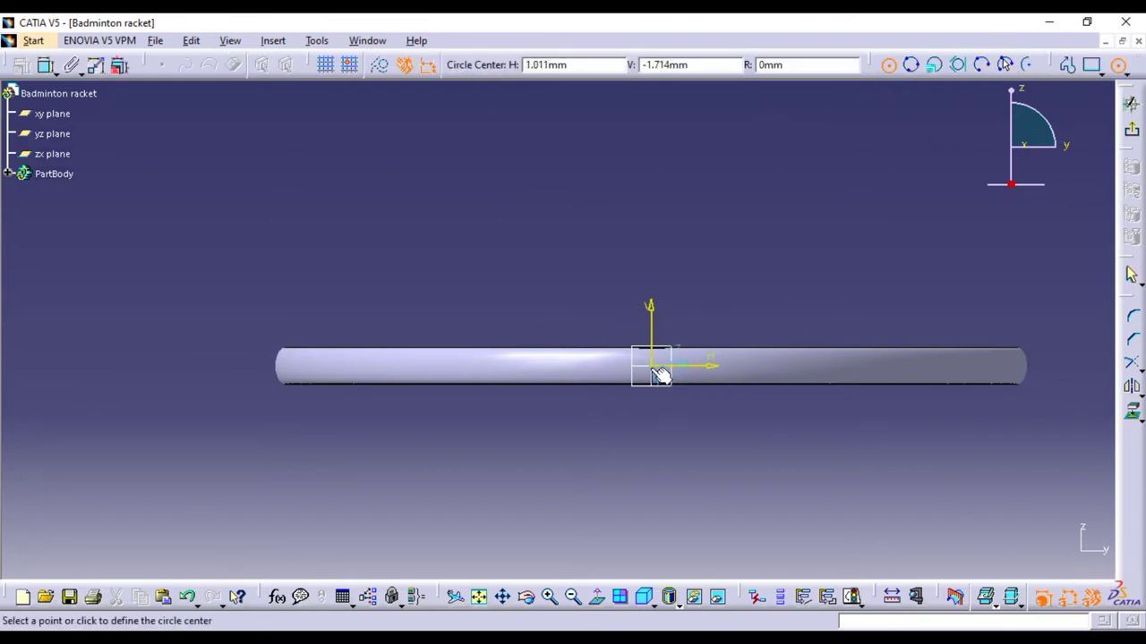
pyautogui.click(661, 374)
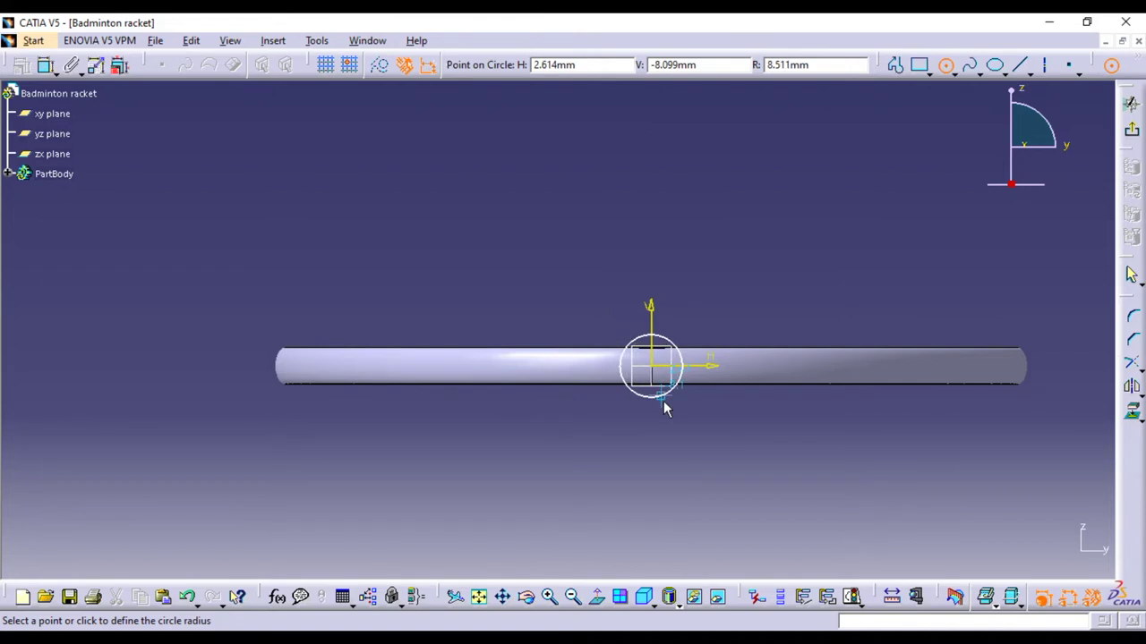
pyautogui.click(679, 411)
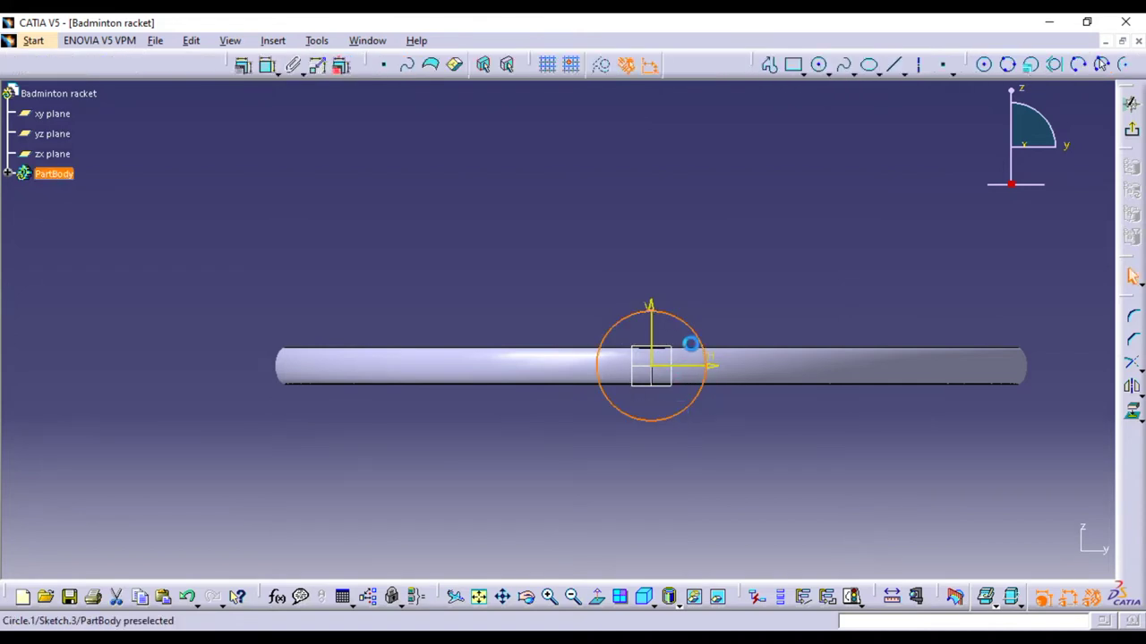
# Constrain the circle's diameter to 45 mm and exit the sketch
pyautogui.click(270, 66)
pyautogui.click(739, 297)
pyautogui.doubleClick(741, 295)
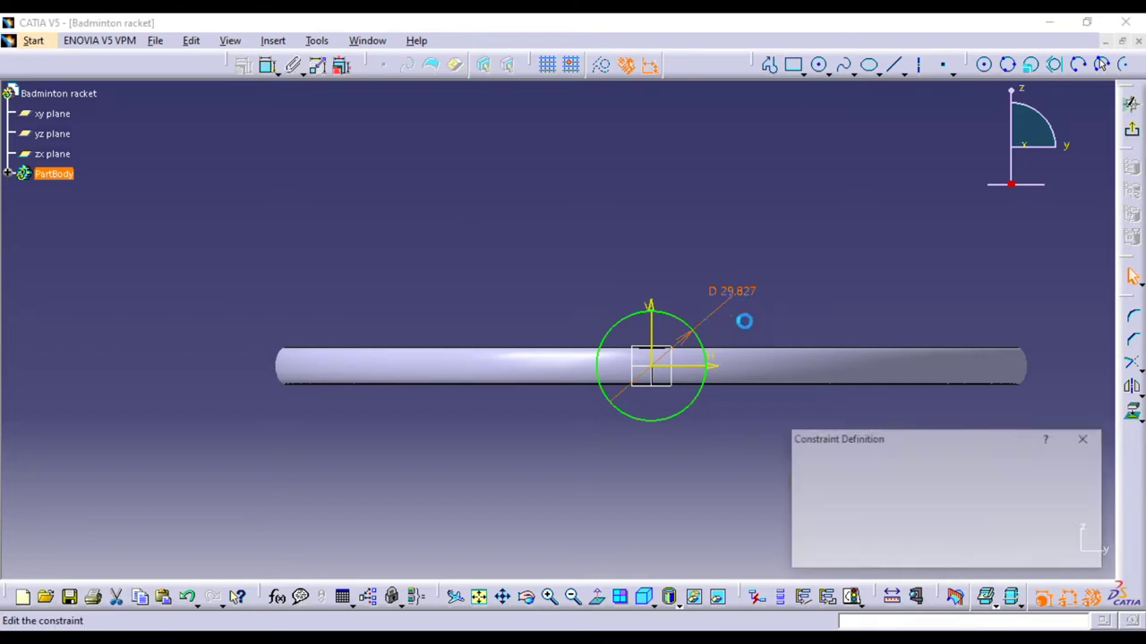
pyautogui.write('45')
pyautogui.click(1011, 554)
pyautogui.moveTo(599, 205)
pyautogui.mouseDown(button='middle')
pyautogui.moveTo(521, 230)
pyautogui.moveTo(582, 380)
pyautogui.moveTo(585, 361)
pyautogui.moveTo(521, 309)
pyautogui.mouseUp(button='middle')
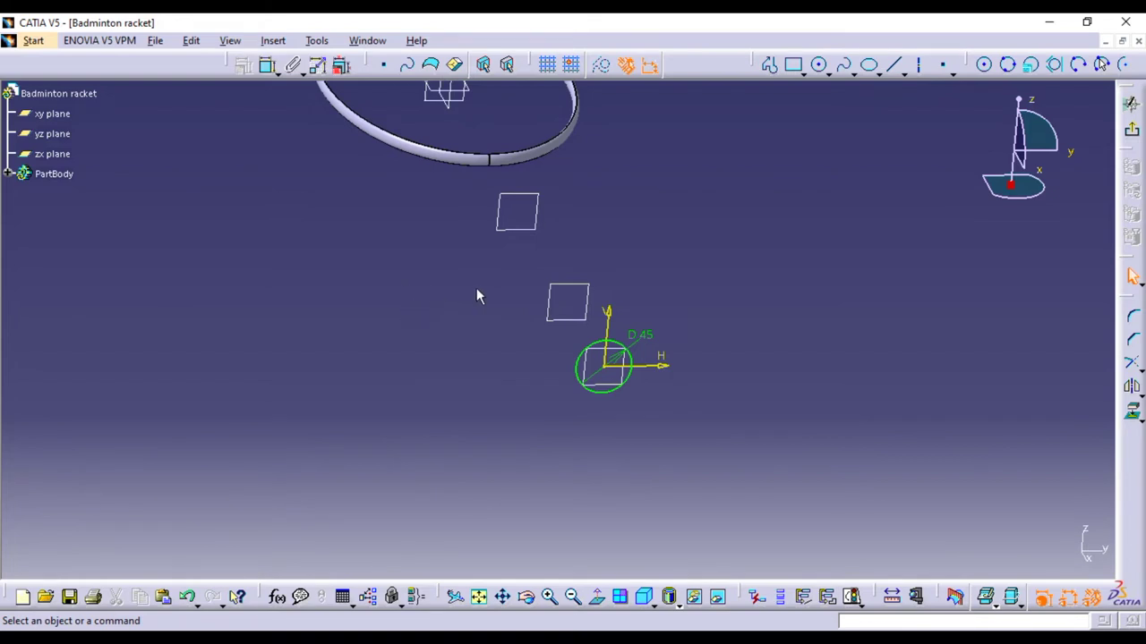
pyautogui.click(1131, 132)
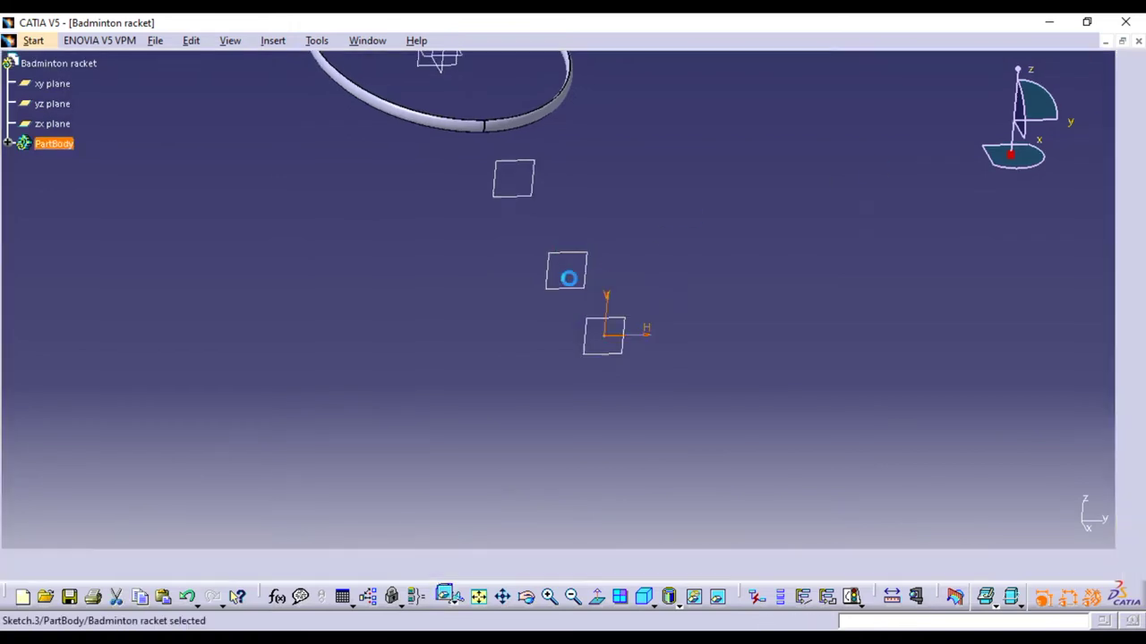
# Start a sketch on Plane.2 and draw an ellipse centred on the origin
pyautogui.click(473, 238)
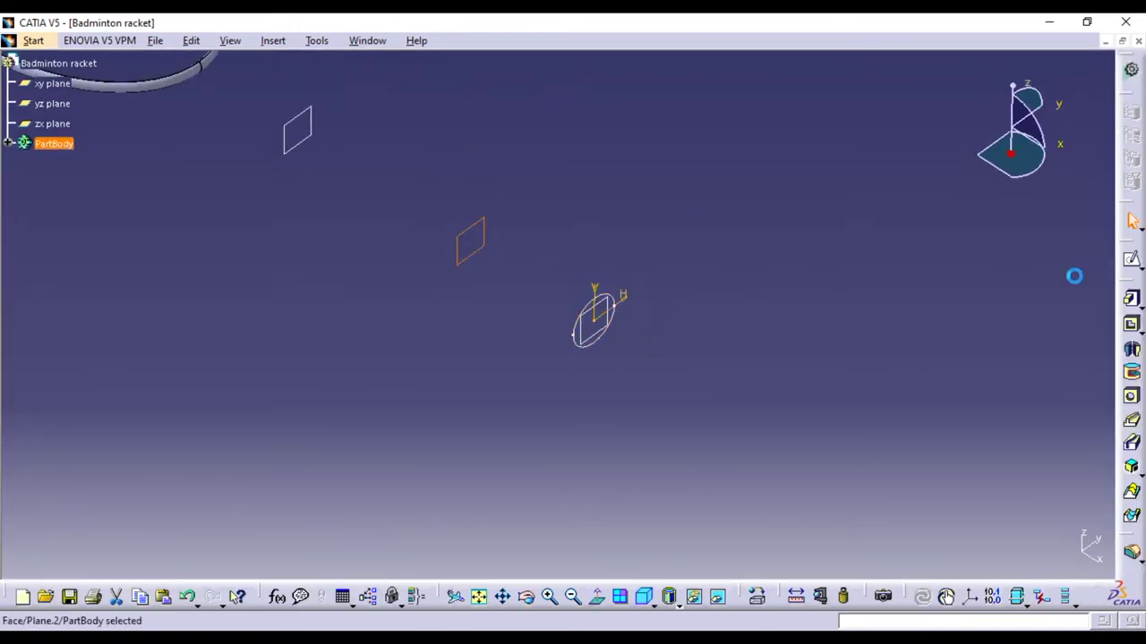
pyautogui.click(1131, 259)
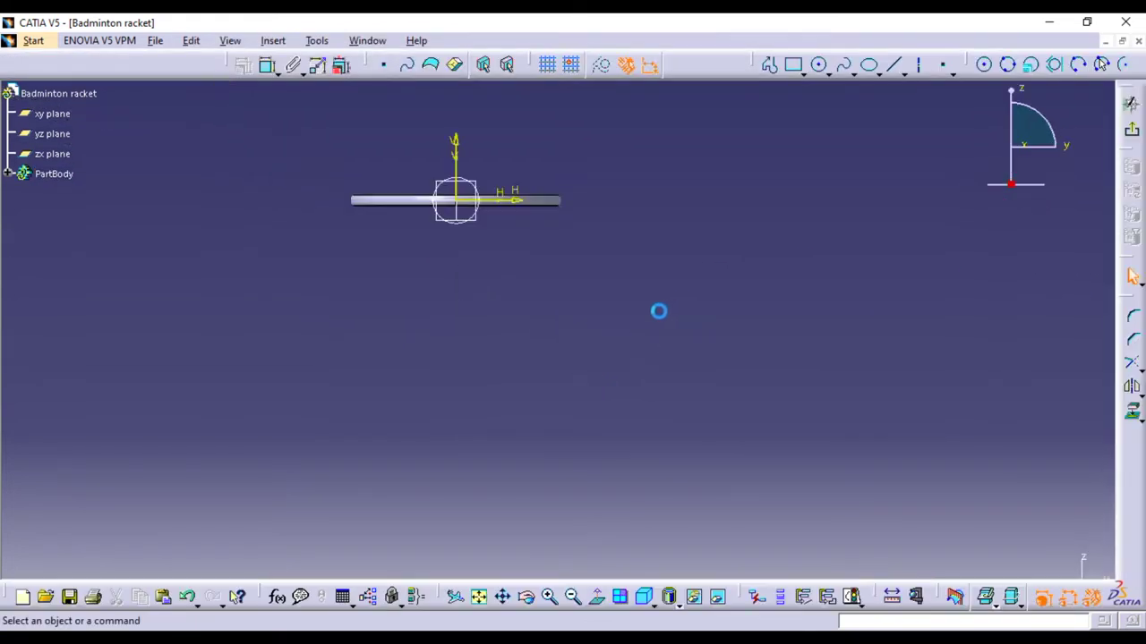
pyautogui.moveTo(507, 253); pyautogui.dragTo(610, 259, button='middle')
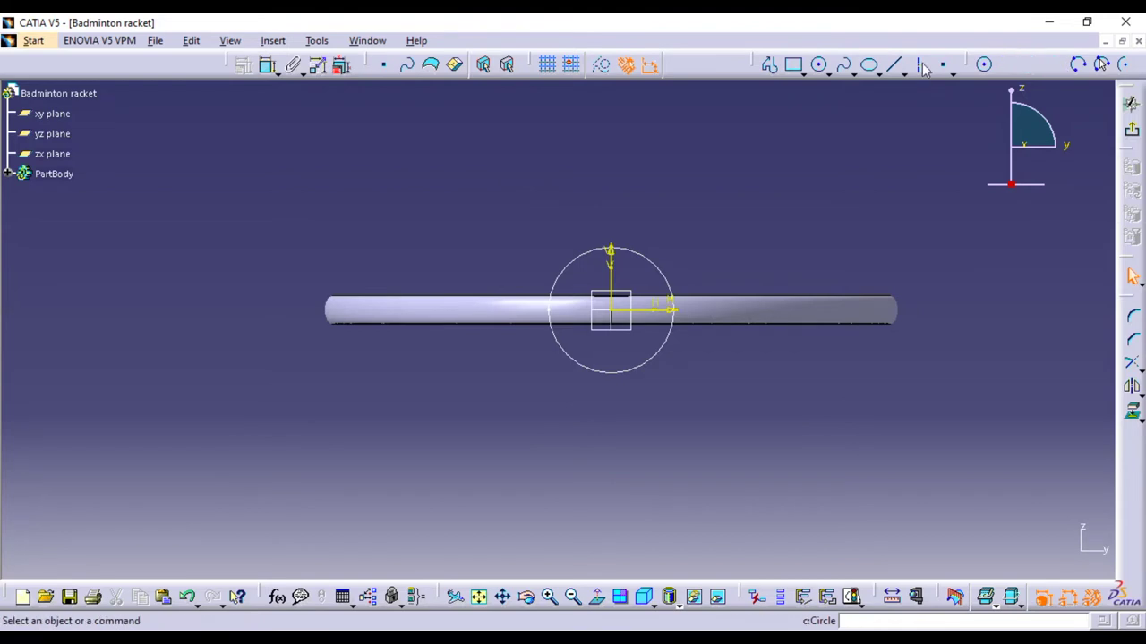
pyautogui.click(868, 64)
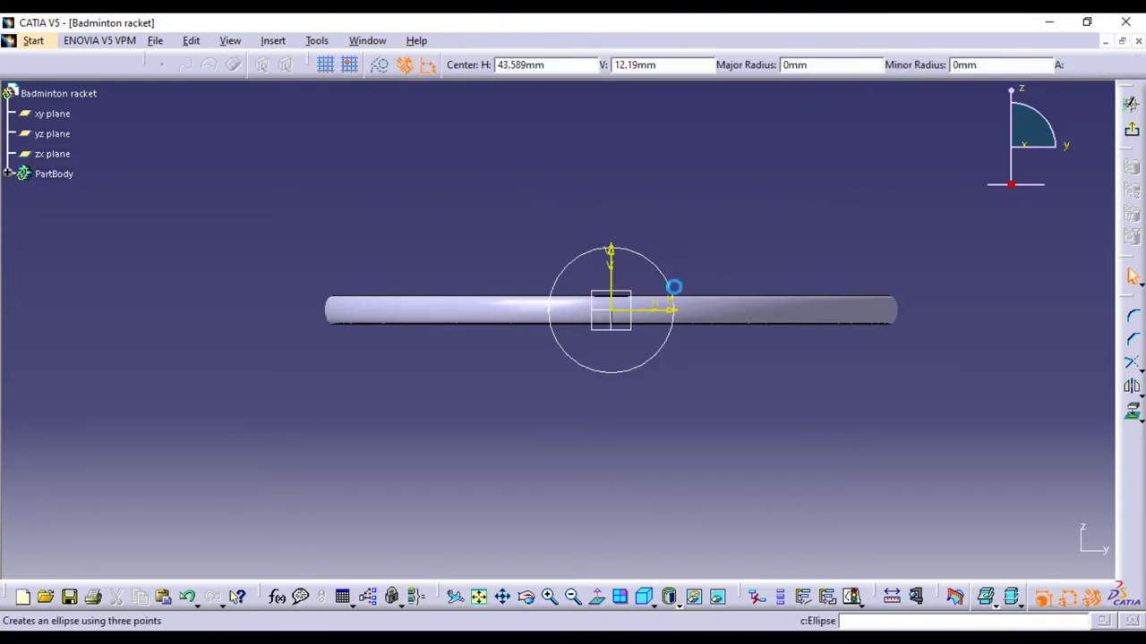
pyautogui.click(621, 315)
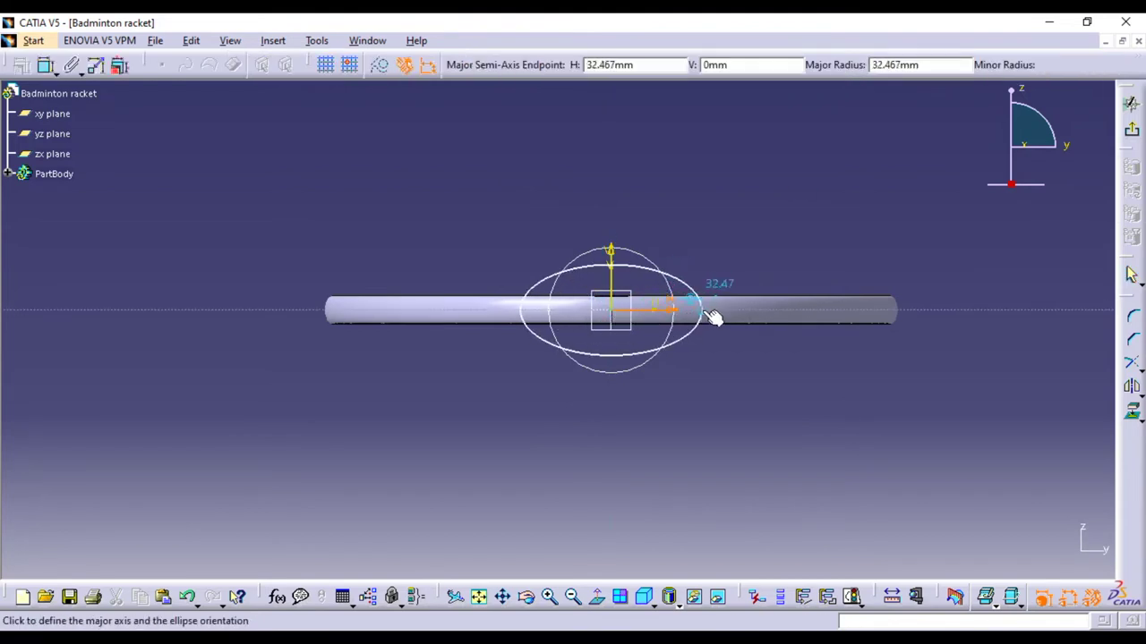
pyautogui.click(713, 313)
pyautogui.click(609, 204)
# Dimension the ellipse's width to 45 mm
pyautogui.click(269, 68)
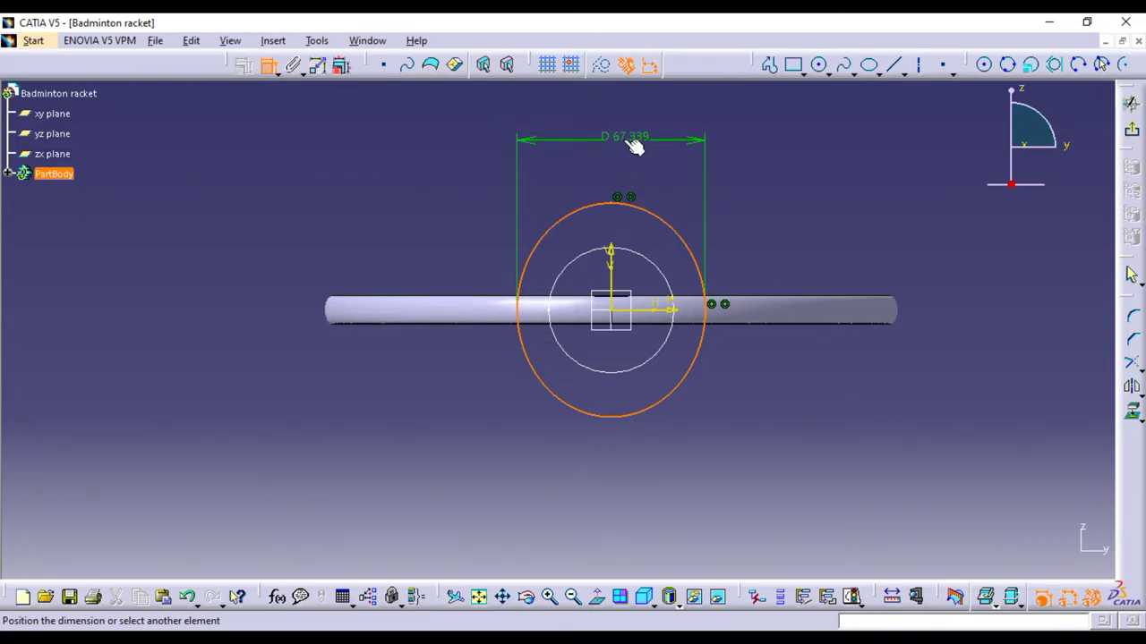
pyautogui.click(633, 147)
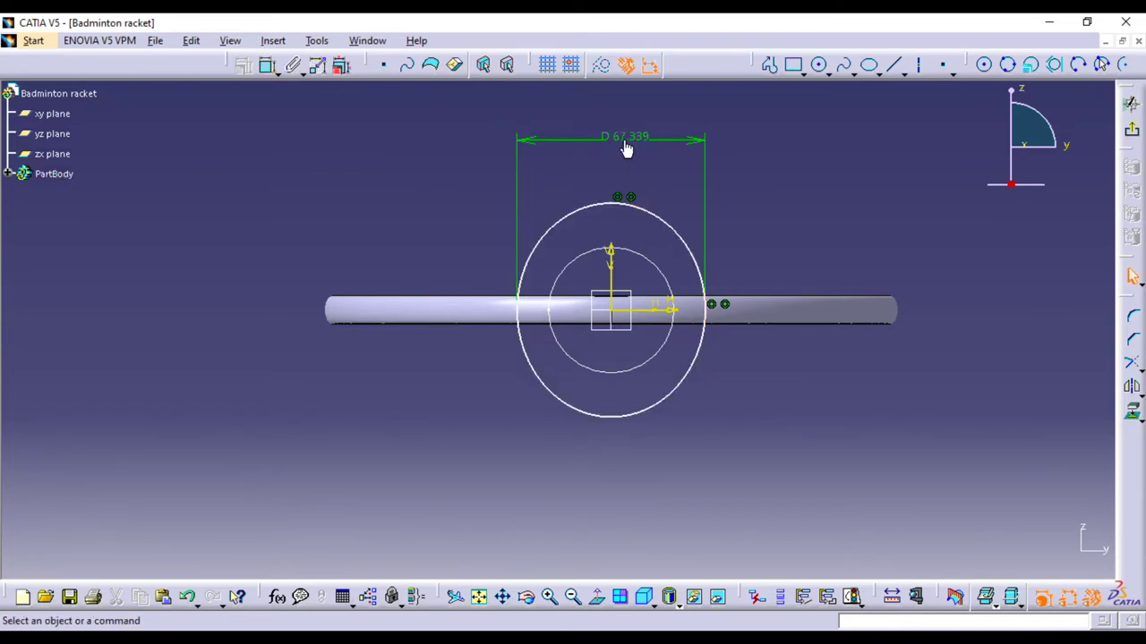
pyautogui.doubleClick(624, 136)
pyautogui.write('45')
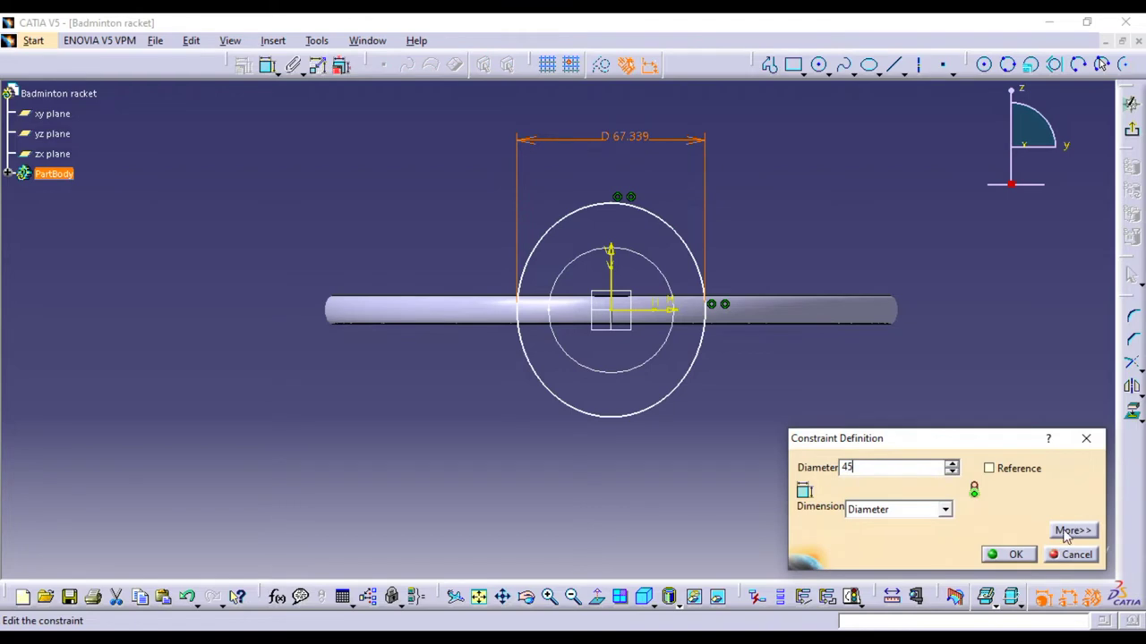
pyautogui.click(1009, 554)
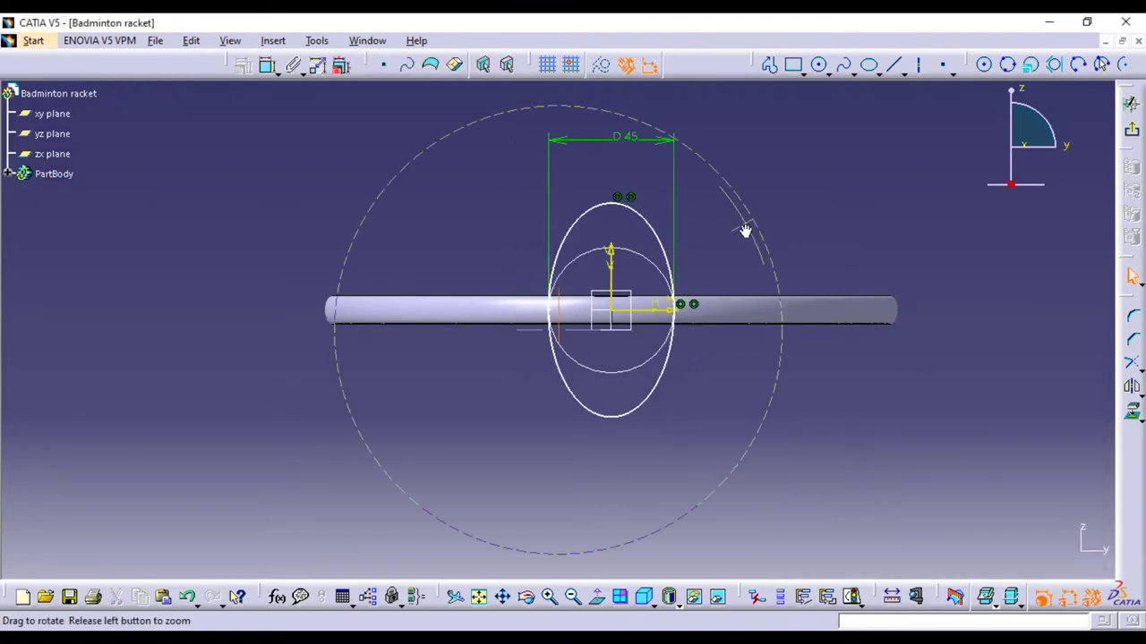
# Dimension the ellipse's height top-to-bottom to 40 mm and exit the sketch
pyautogui.moveTo(745, 224); pyautogui.dragTo(735, 211, button='middle')
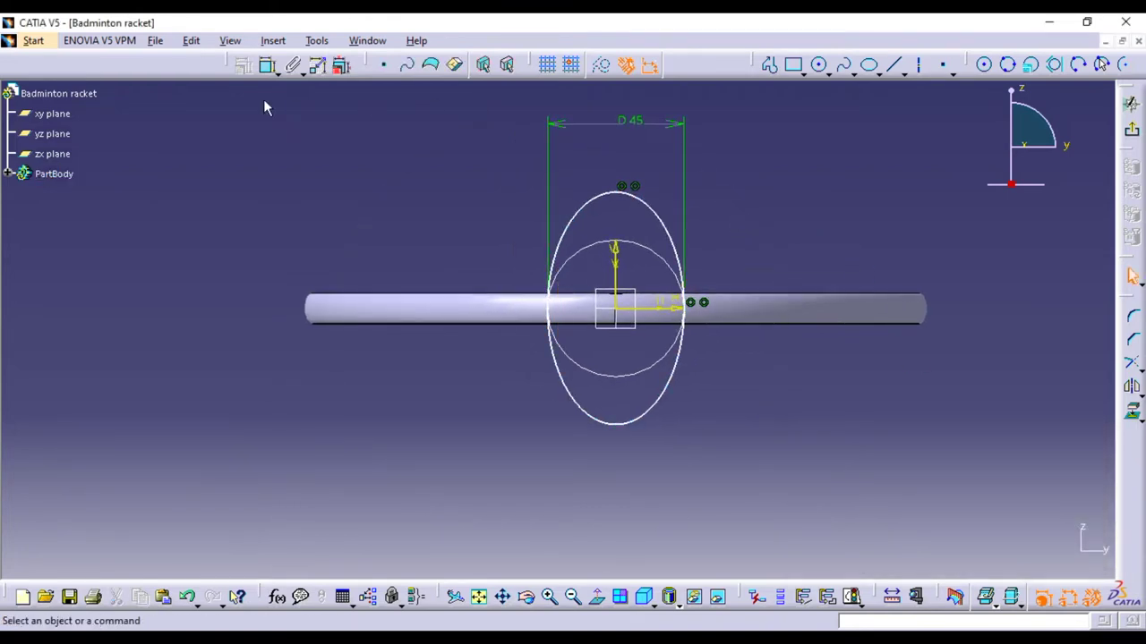
pyautogui.click(267, 65)
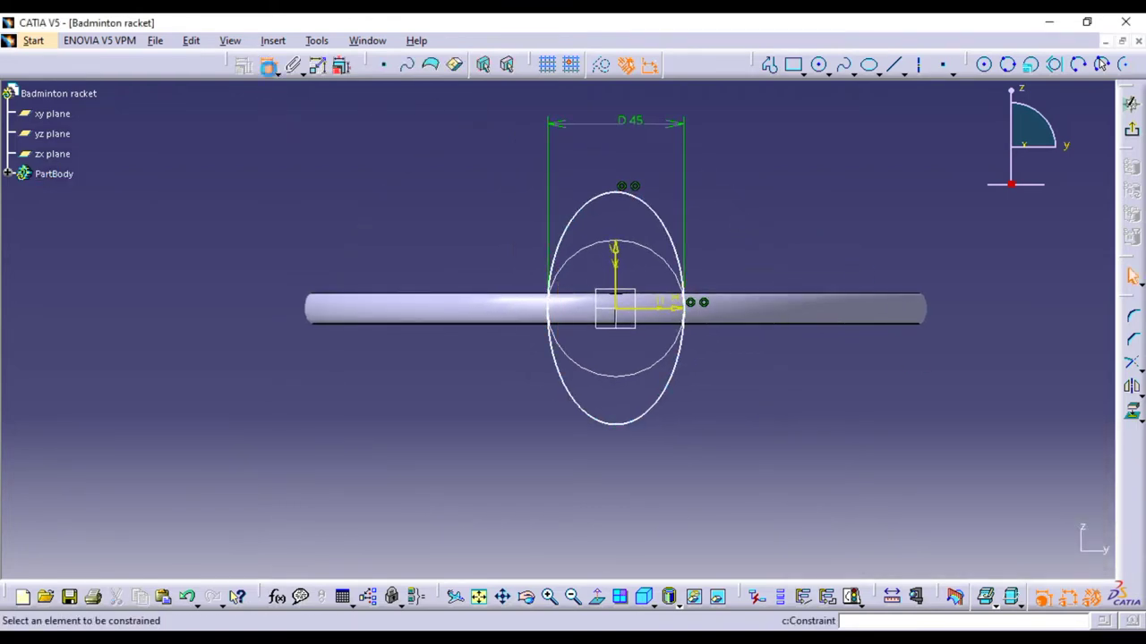
pyautogui.click(627, 196)
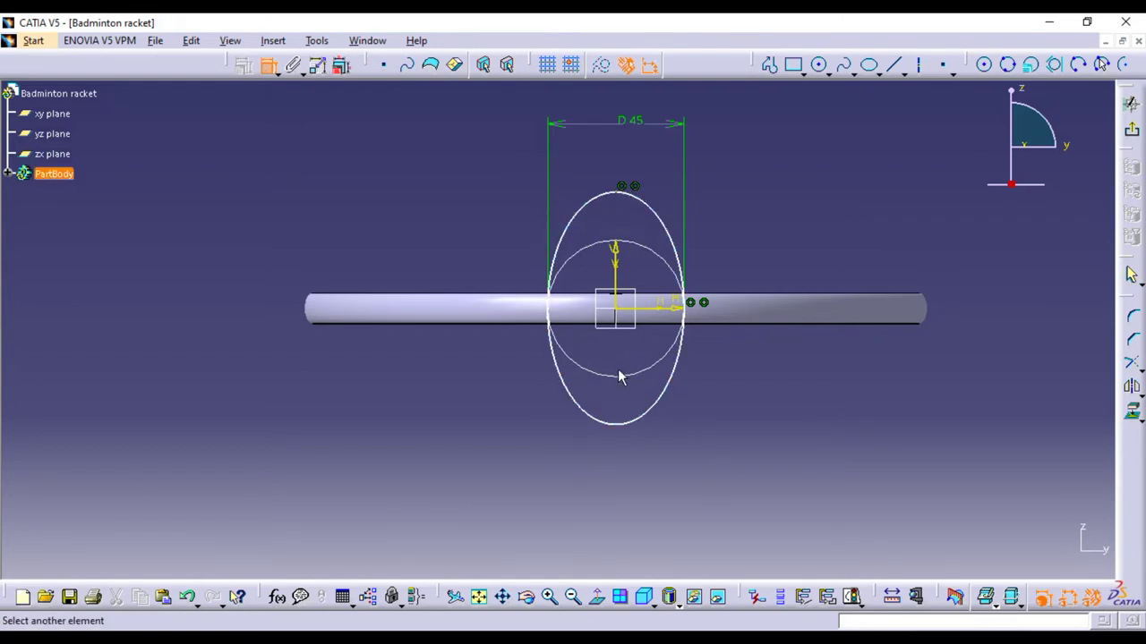
pyautogui.click(614, 426)
pyautogui.click(809, 243)
pyautogui.doubleClick(815, 251)
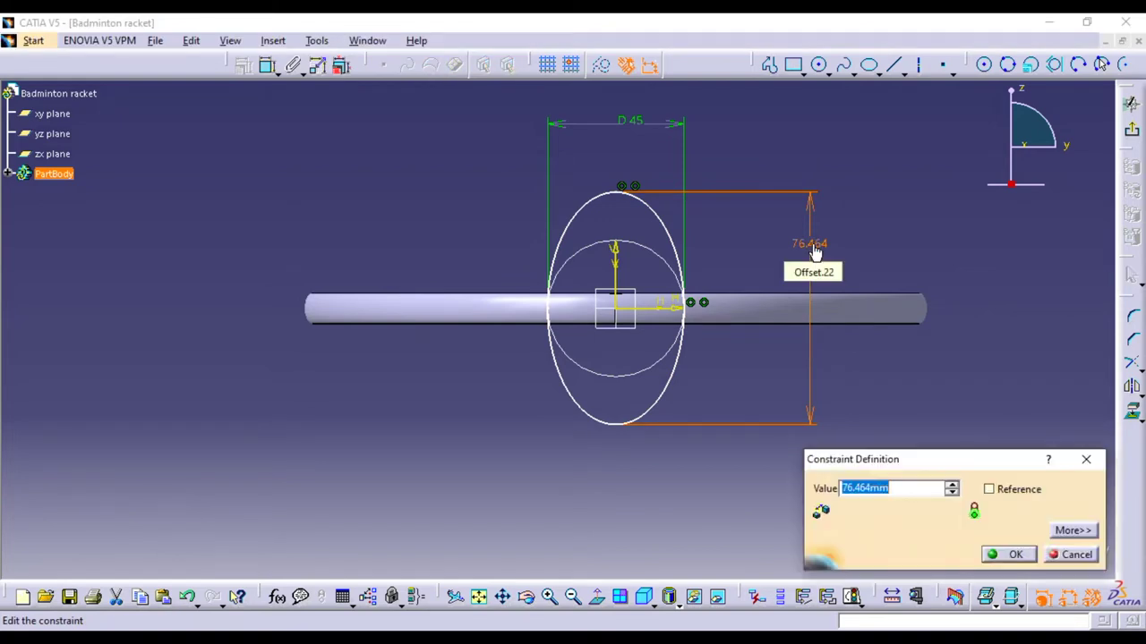
pyautogui.write('40')
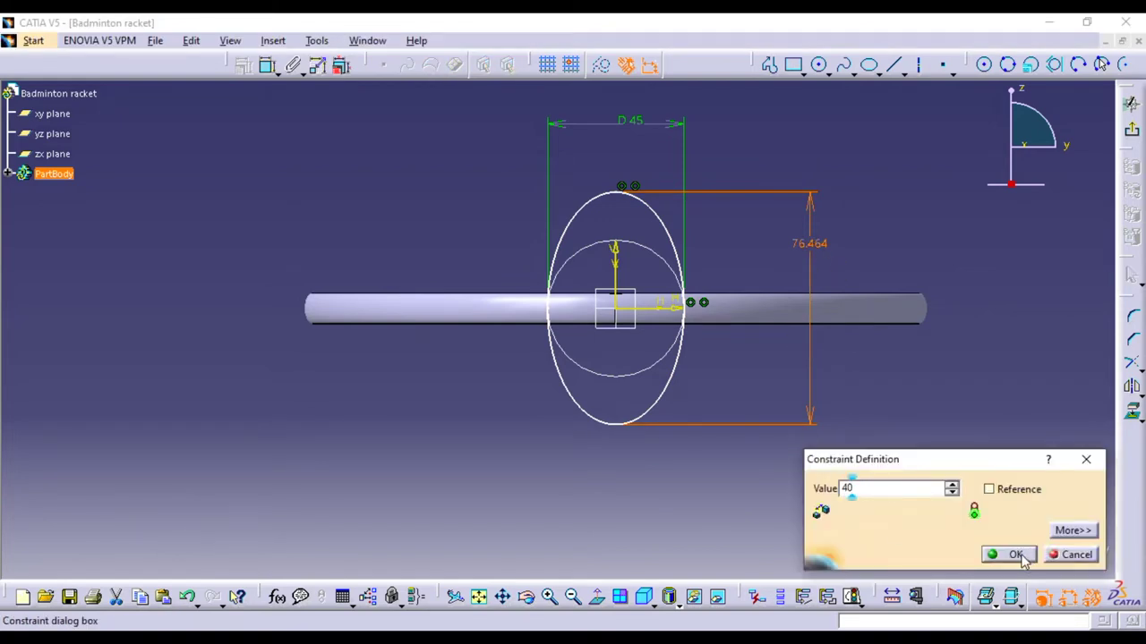
pyautogui.click(1014, 554)
pyautogui.moveTo(401, 226); pyautogui.dragTo(511, 304, button='middle')
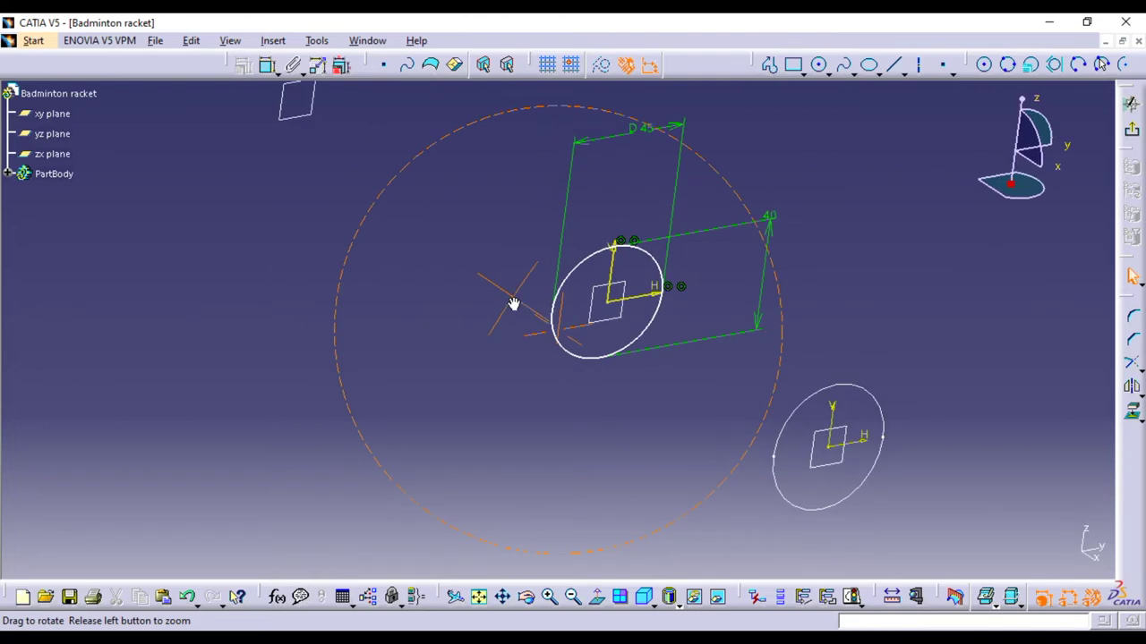
pyautogui.click(1129, 130)
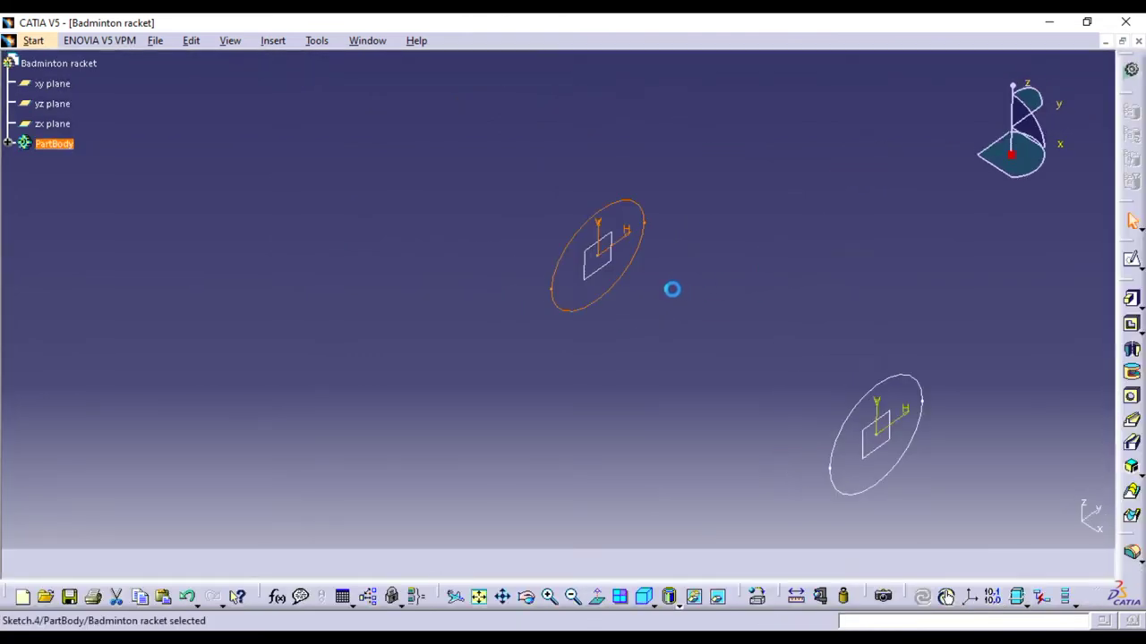
# Loft a multi-sections solid from the Sketch.4 ellipse to the Sketch.3 circle for the handle
pyautogui.moveTo(672, 289); pyautogui.dragTo(639, 365, button='middle')
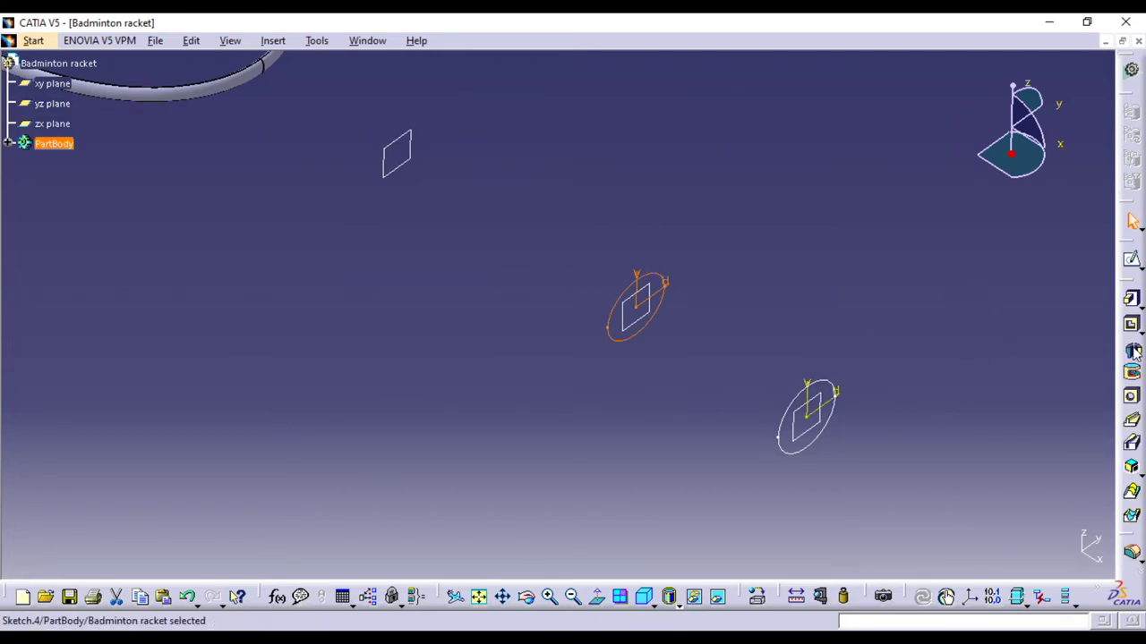
pyautogui.click(1131, 490)
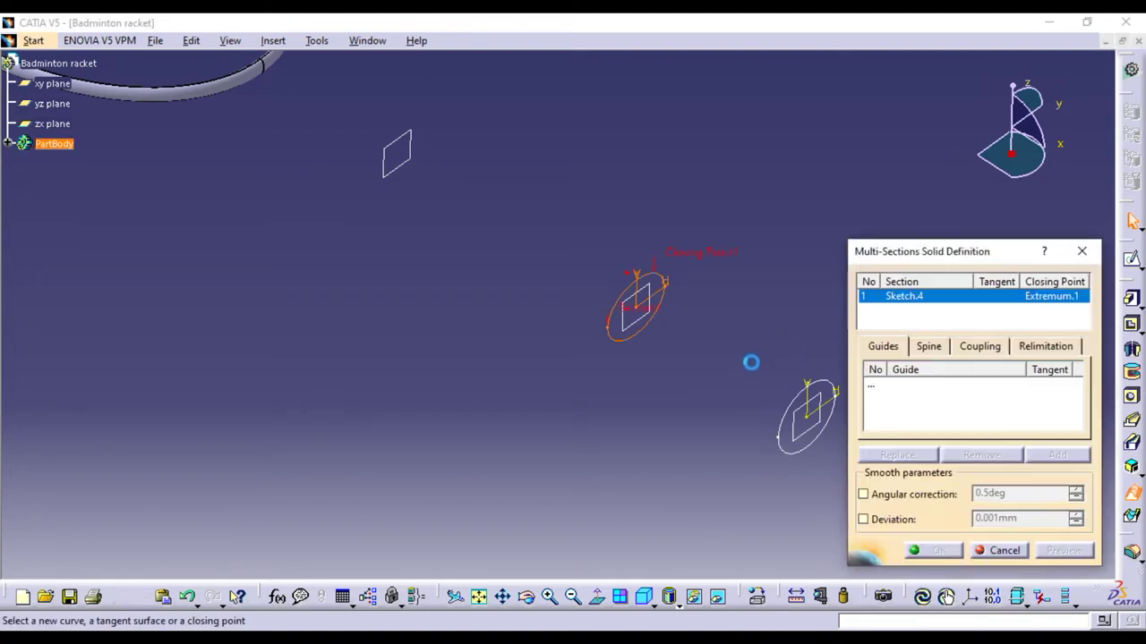
pyautogui.click(803, 409)
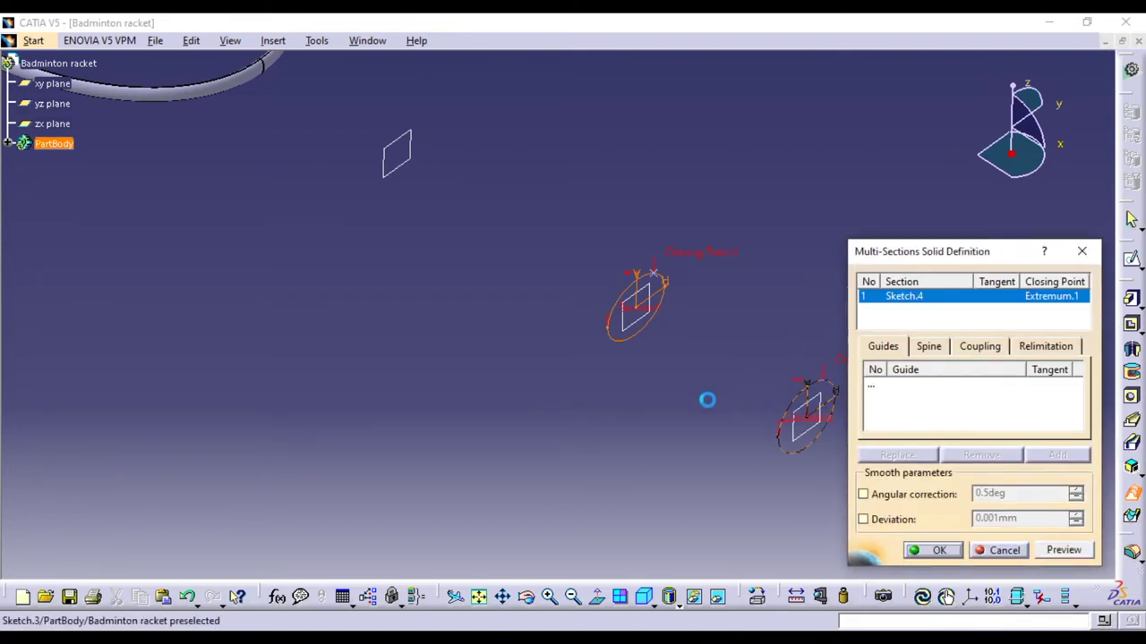
pyautogui.moveTo(690, 424)
pyautogui.mouseDown(button='middle')
pyautogui.moveTo(675, 361)
pyautogui.moveTo(573, 358)
pyautogui.mouseUp(button='middle')
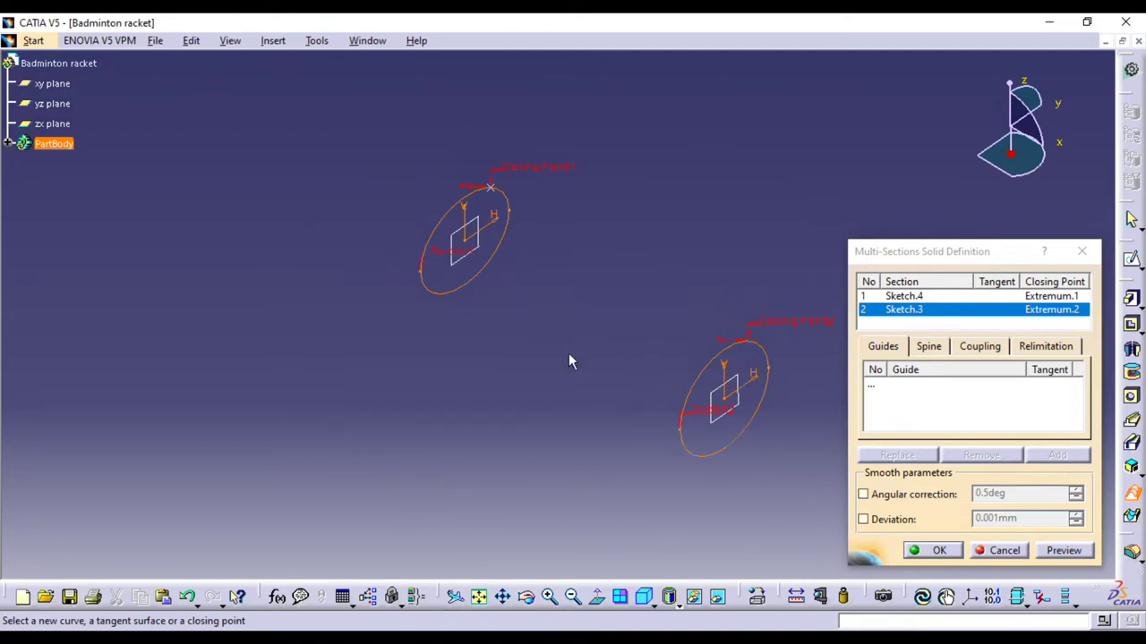
pyautogui.click(1074, 554)
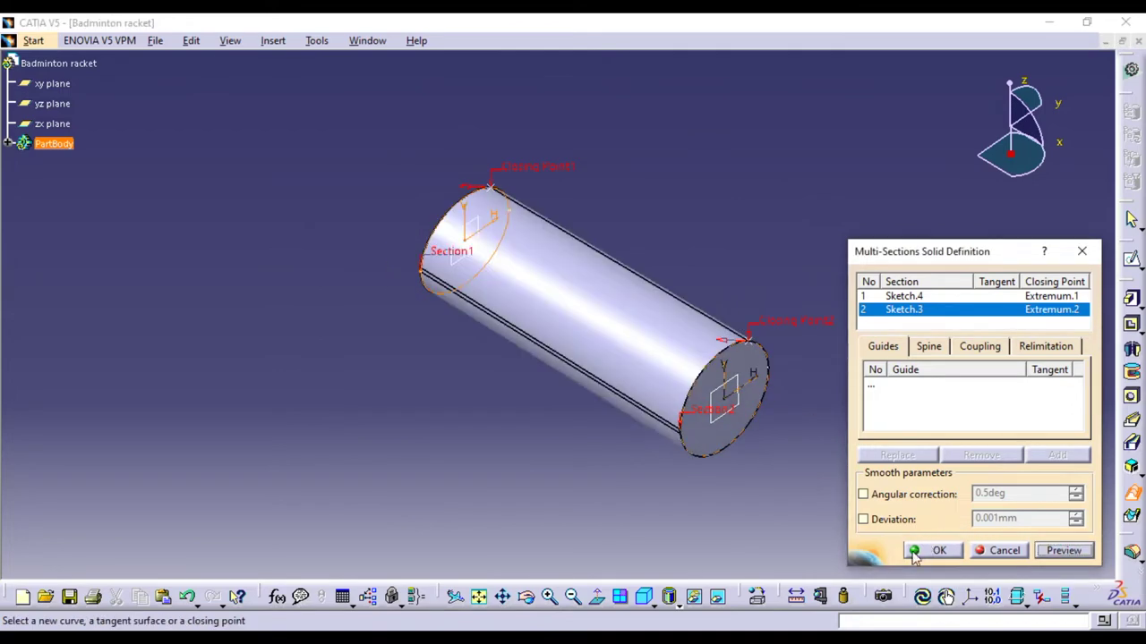
pyautogui.click(917, 551)
pyautogui.moveTo(710, 325)
pyautogui.mouseDown(button='middle')
pyautogui.moveTo(966, 202)
pyautogui.moveTo(716, 215)
pyautogui.moveTo(685, 229)
pyautogui.mouseUp(button='middle')
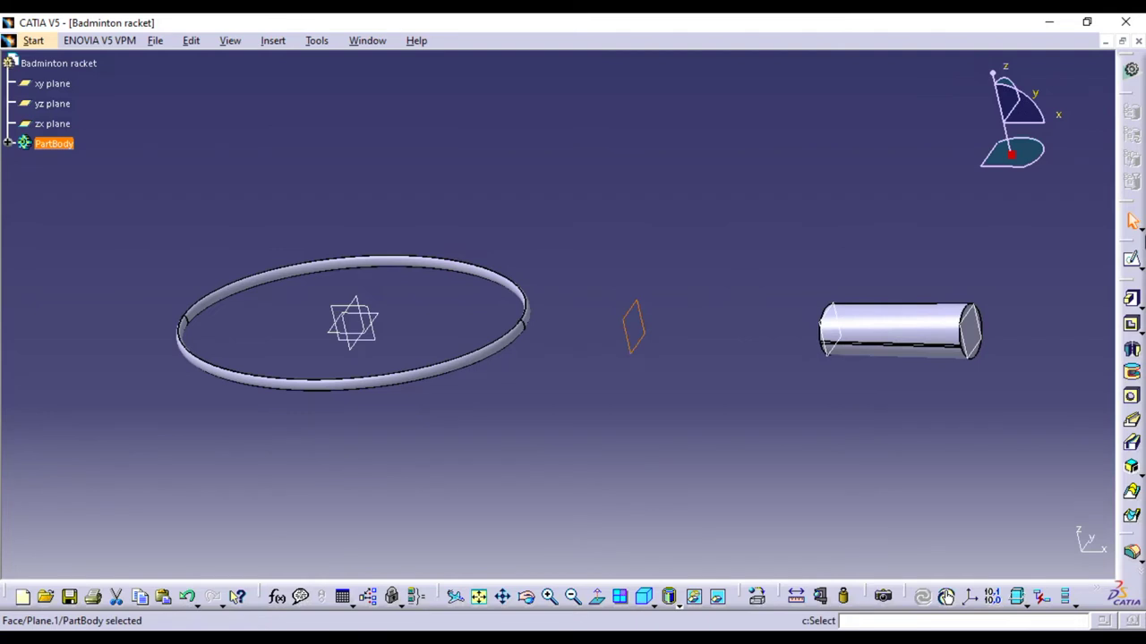
# Open Sketch.5 on the plane and draw vertical and horizontal axes through its origin
pyautogui.click(1133, 260)
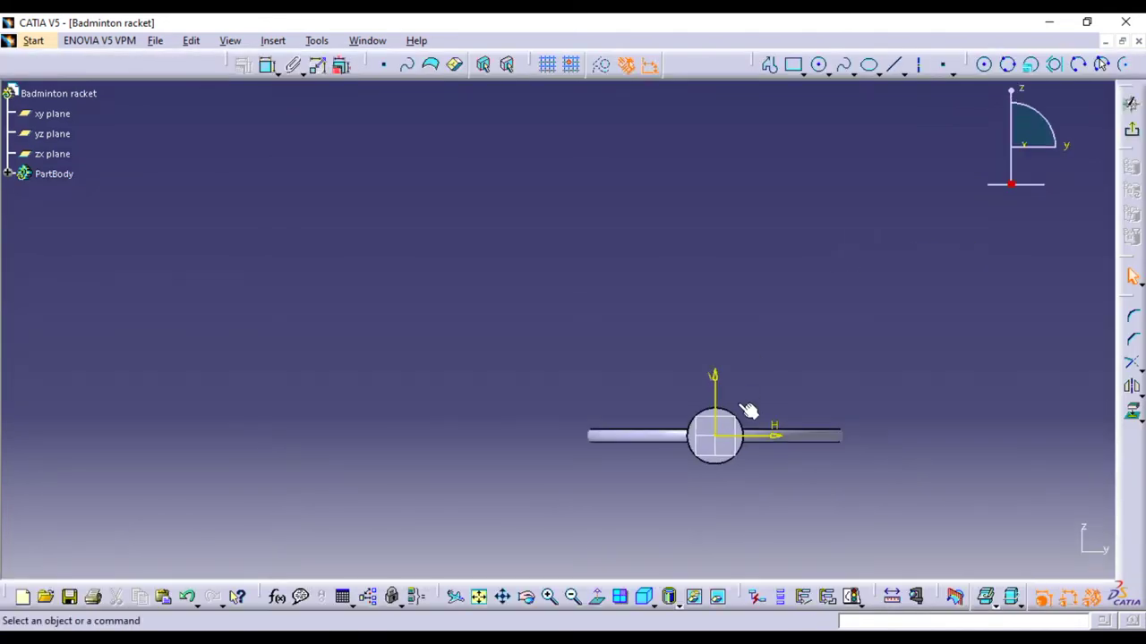
pyautogui.moveTo(739, 397)
pyautogui.keyDown('ctrl'); pyautogui.mouseDown(button='middle')
pyautogui.moveTo(902, 511)
pyautogui.moveTo(690, 256)
pyautogui.mouseUp(button='middle'); pyautogui.keyUp('ctrl')
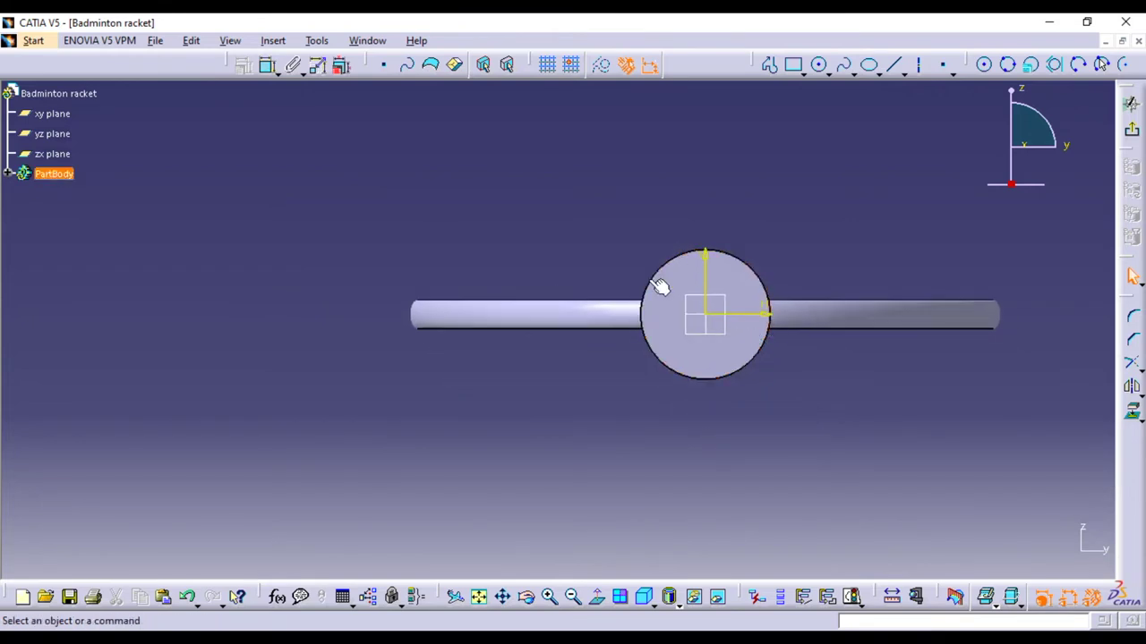
pyautogui.moveTo(777, 424)
pyautogui.mouseDown(button='middle')
pyautogui.moveTo(716, 422)
pyautogui.moveTo(787, 375)
pyautogui.mouseUp(button='middle')
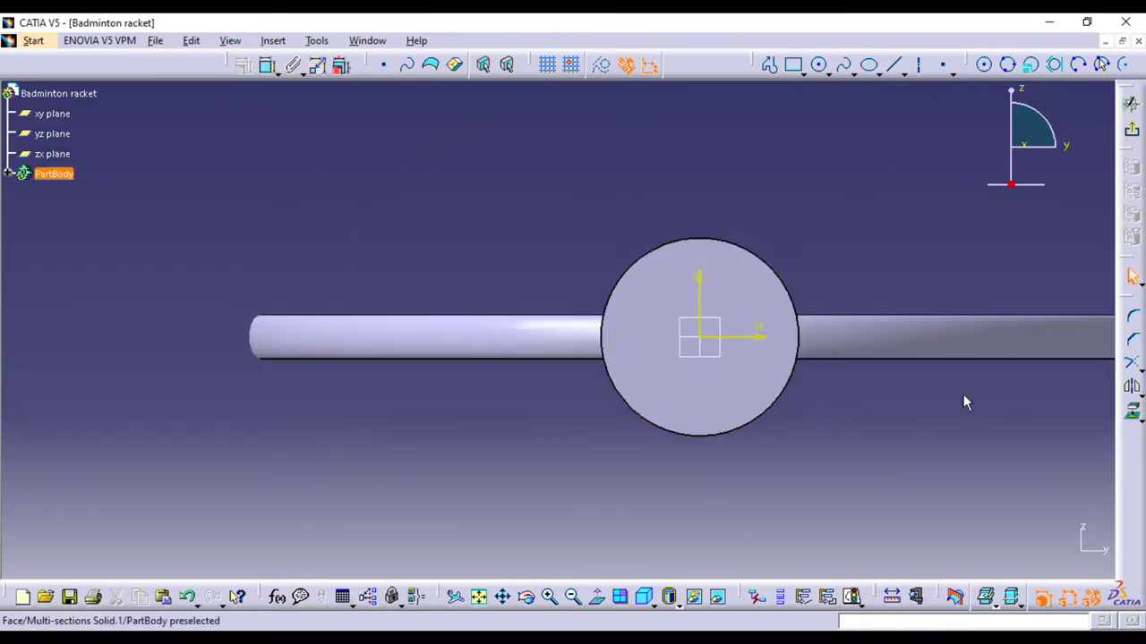
pyautogui.click(919, 64)
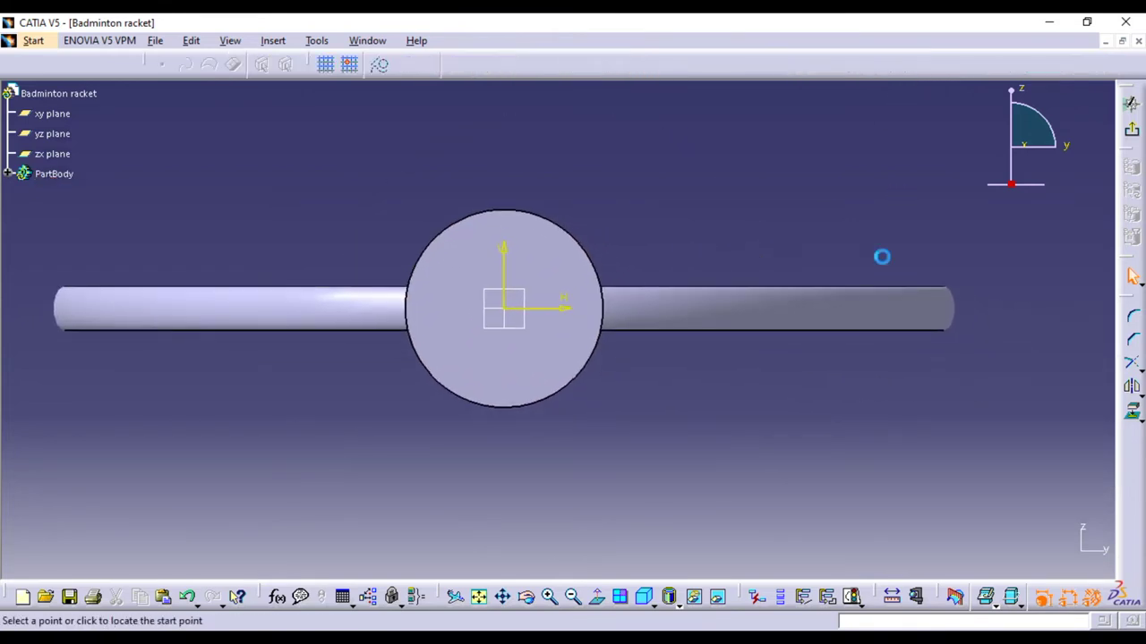
pyautogui.click(504, 108)
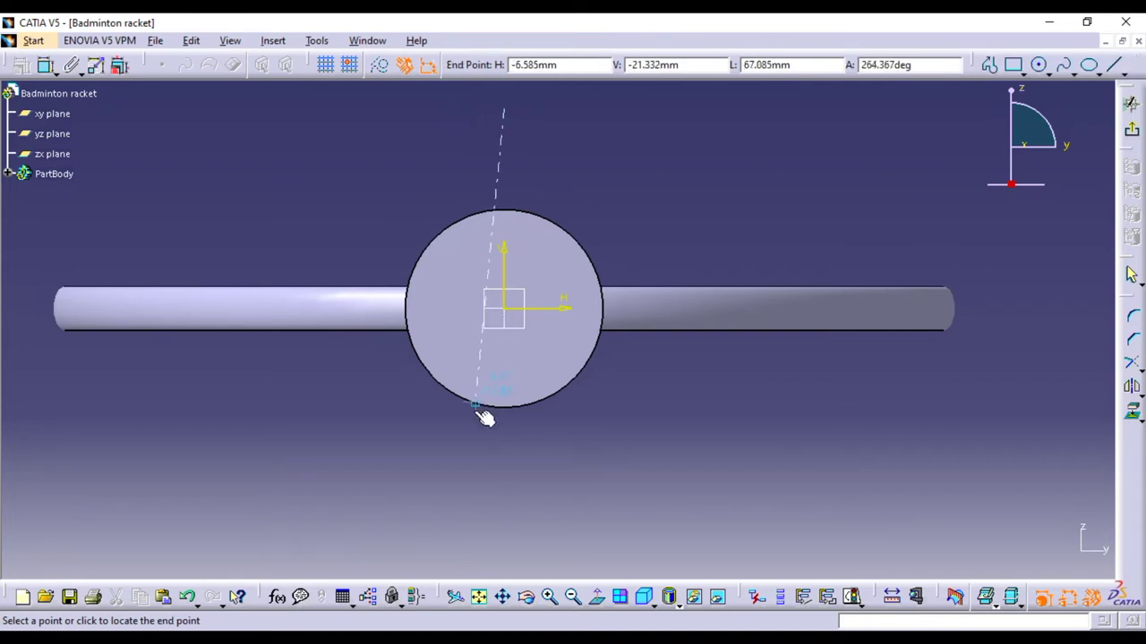
pyautogui.click(503, 557)
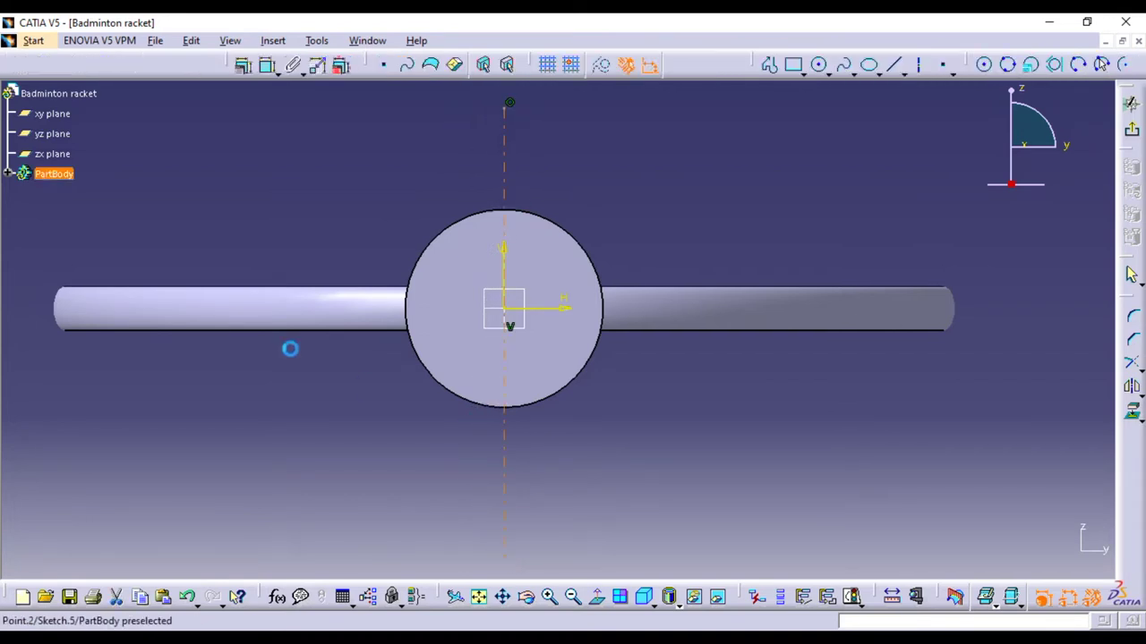
pyautogui.click(918, 65)
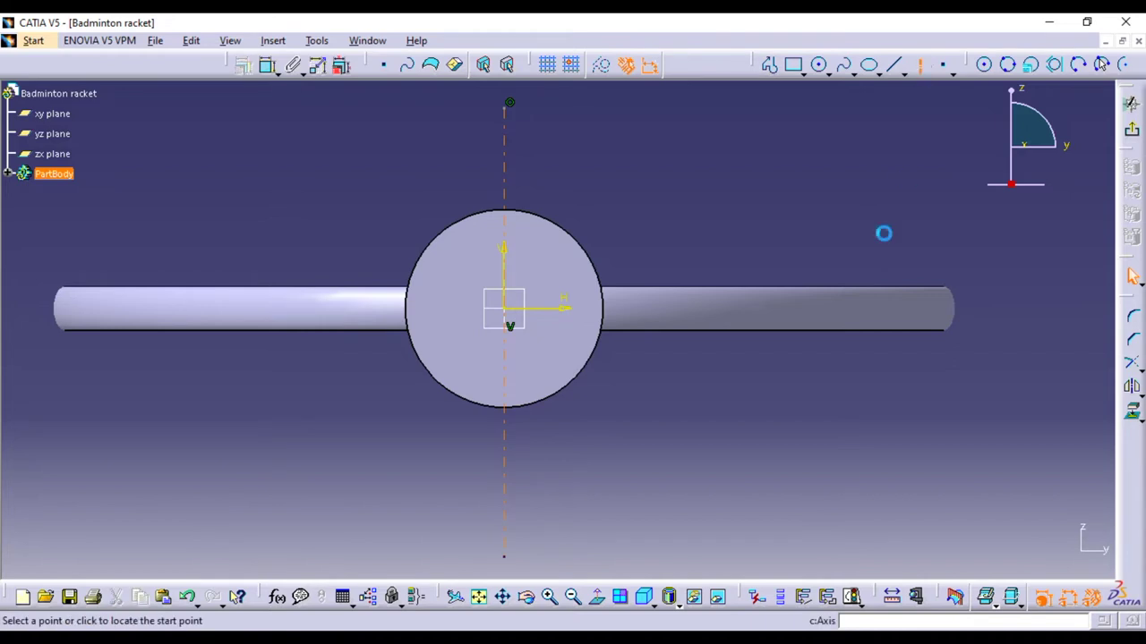
pyautogui.click(19, 313)
pyautogui.click(997, 308)
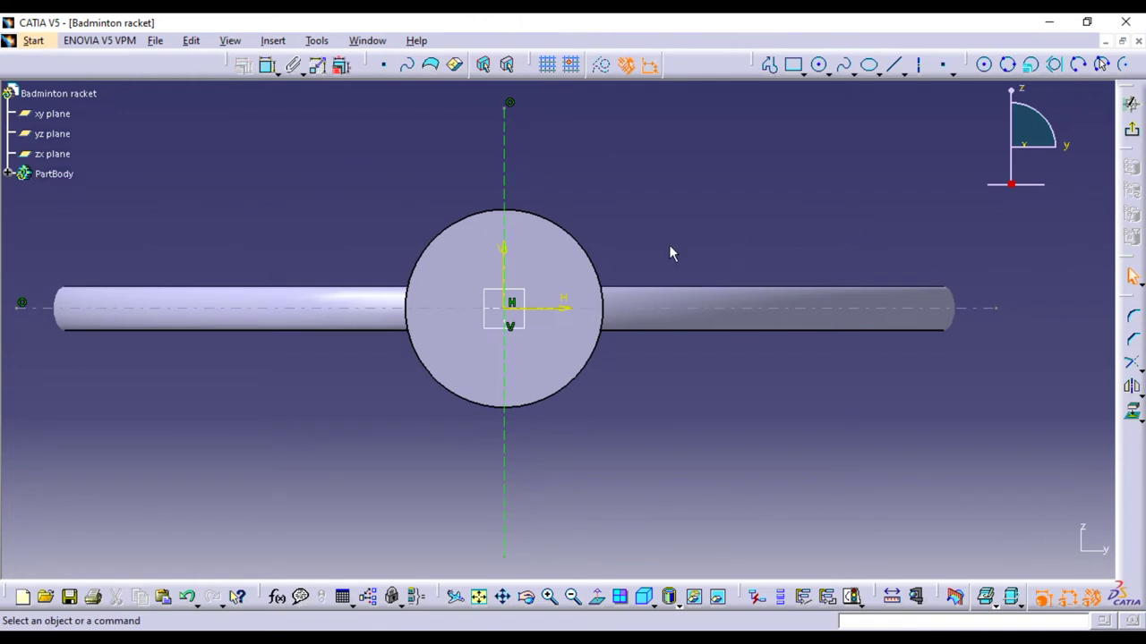
pyautogui.moveTo(671, 251); pyautogui.dragTo(741, 258, button='middle')
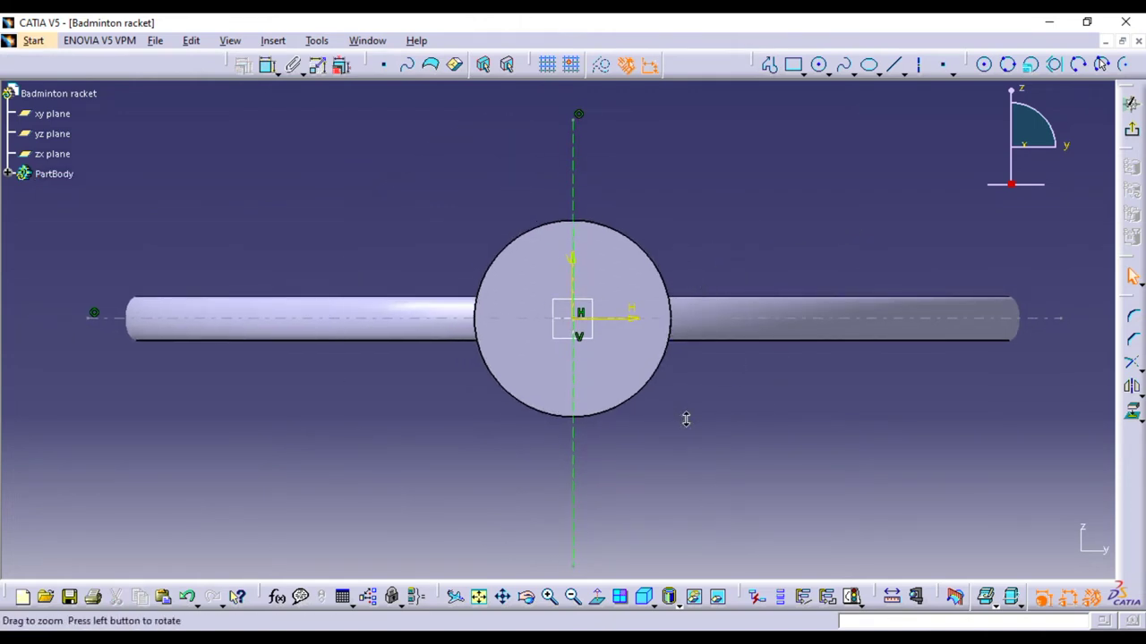
pyautogui.keyDown('ctrl'); pyautogui.moveTo(686, 417); pyautogui.dragTo(725, 441, button='middle'); pyautogui.keyUp('ctrl')
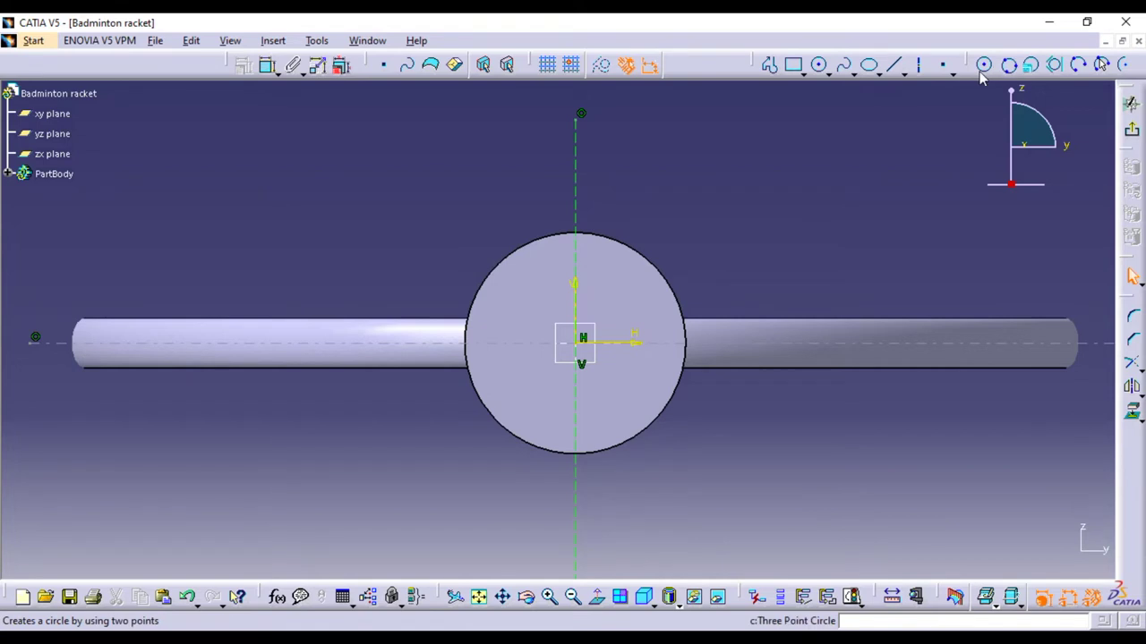
# Draw a small ellipse centred on the horizontal shaft axis beside the large circle
pyautogui.click(871, 67)
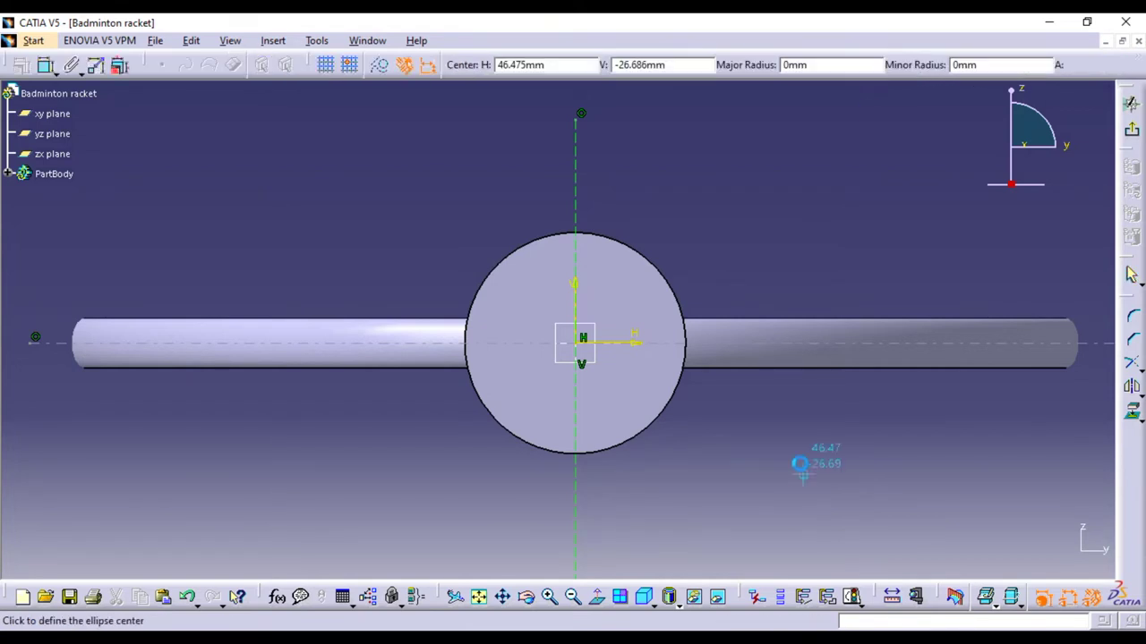
pyautogui.moveTo(647, 440)
pyautogui.mouseDown(button='middle')
pyautogui.moveTo(747, 410)
pyautogui.moveTo(772, 343)
pyautogui.mouseUp(button='middle')
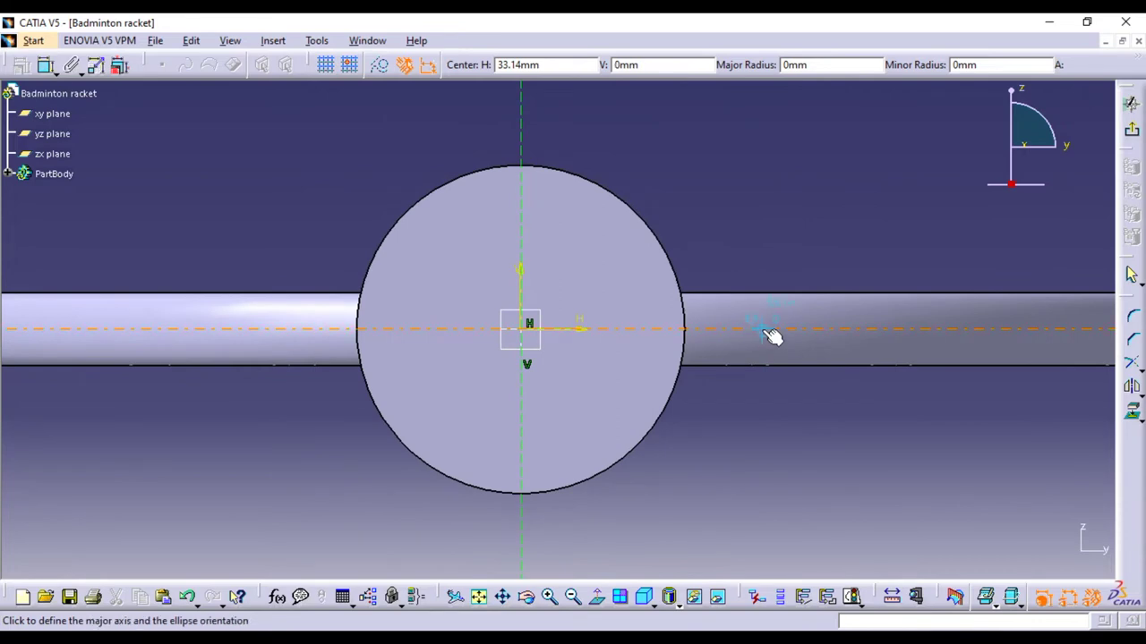
pyautogui.click(768, 327)
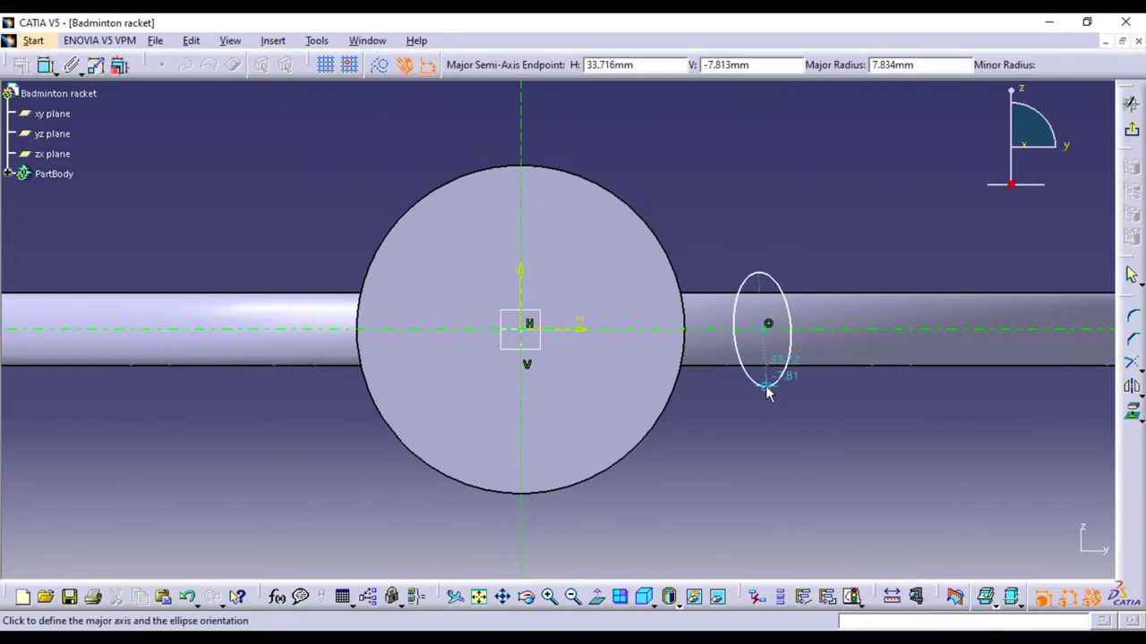
pyautogui.click(762, 385)
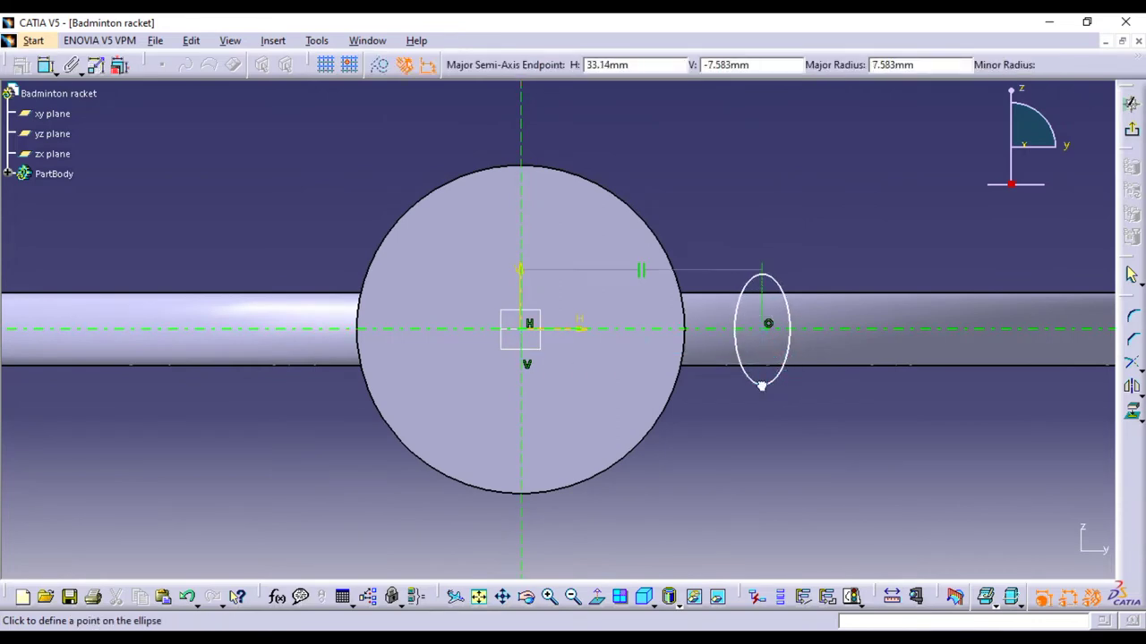
pyautogui.click(834, 334)
pyautogui.moveTo(783, 493)
pyautogui.mouseDown(button='middle')
pyautogui.moveTo(584, 359)
pyautogui.moveTo(631, 391)
pyautogui.mouseUp(button='middle')
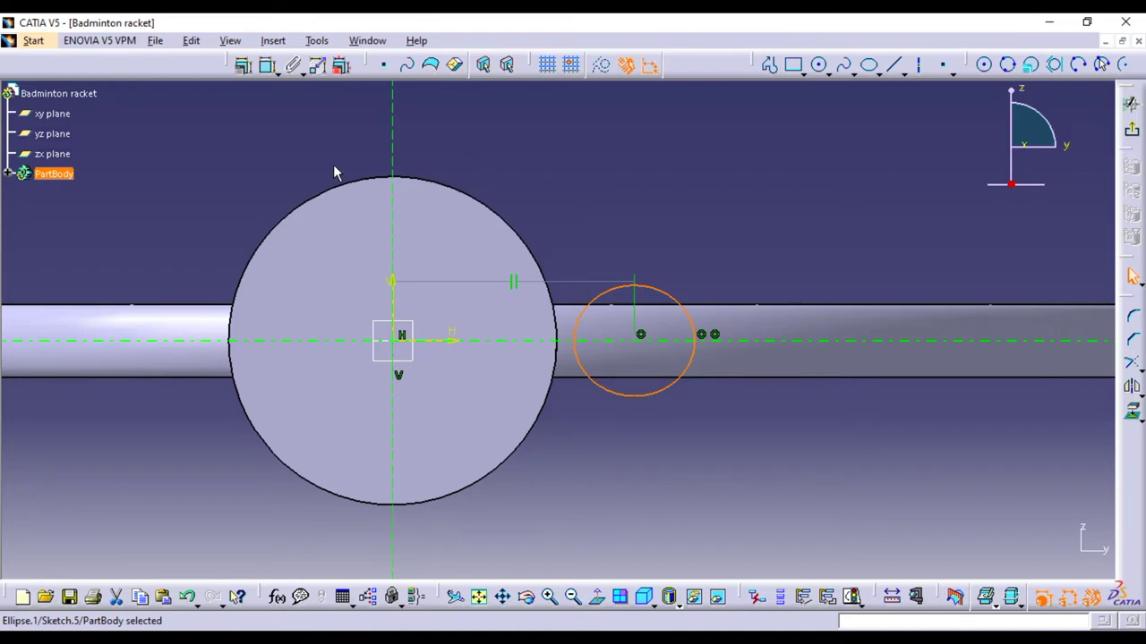
# Dimension the ellipse 17.5 mm tall and 10 mm wide
pyautogui.click(269, 64)
pyautogui.click(749, 230)
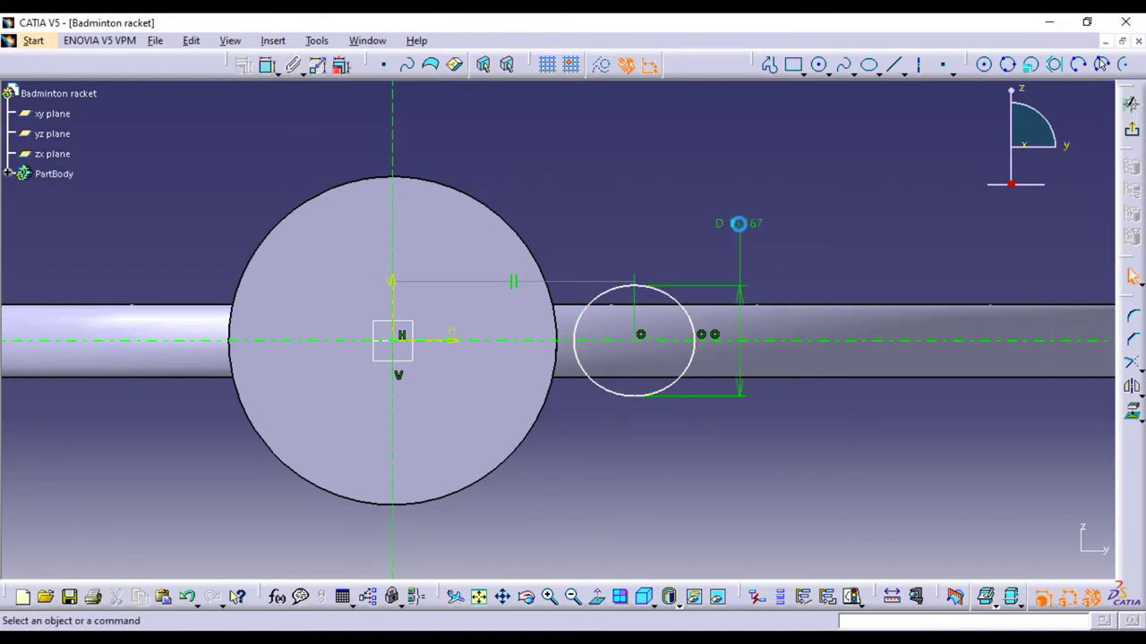
pyautogui.doubleClick(749, 230)
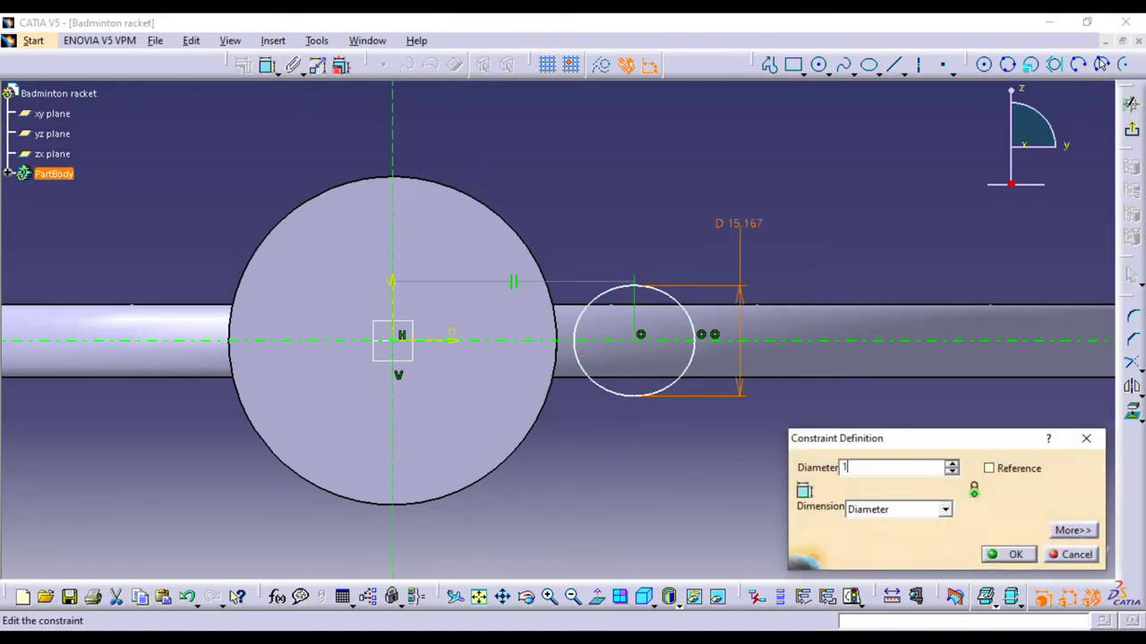
pyautogui.write('17.5')
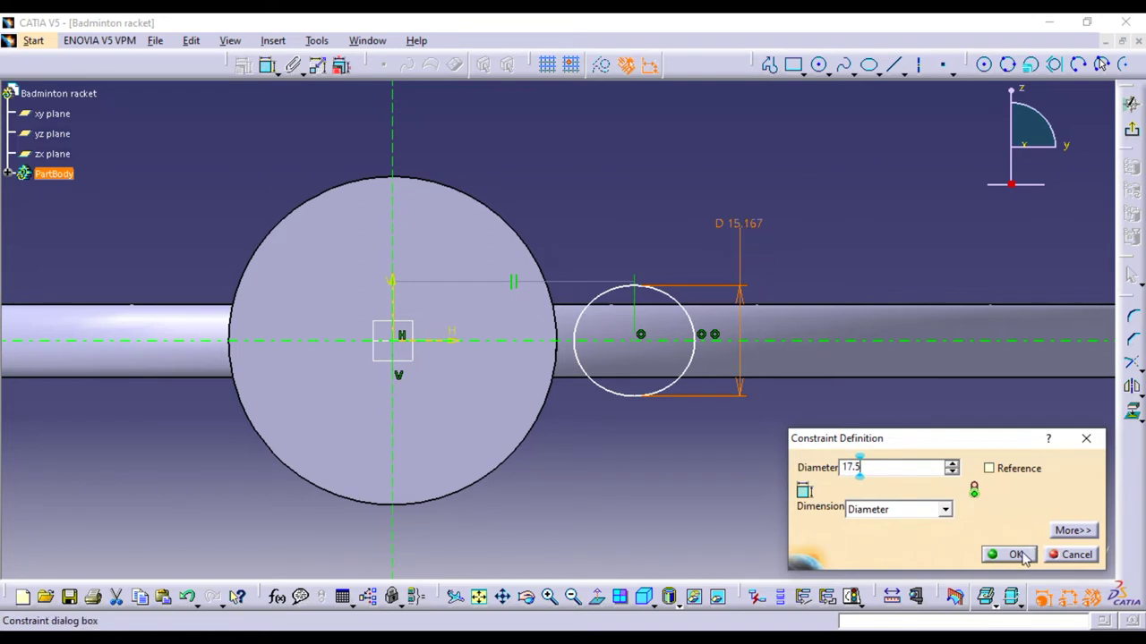
pyautogui.click(1009, 554)
pyautogui.click(484, 64)
pyautogui.click(578, 334)
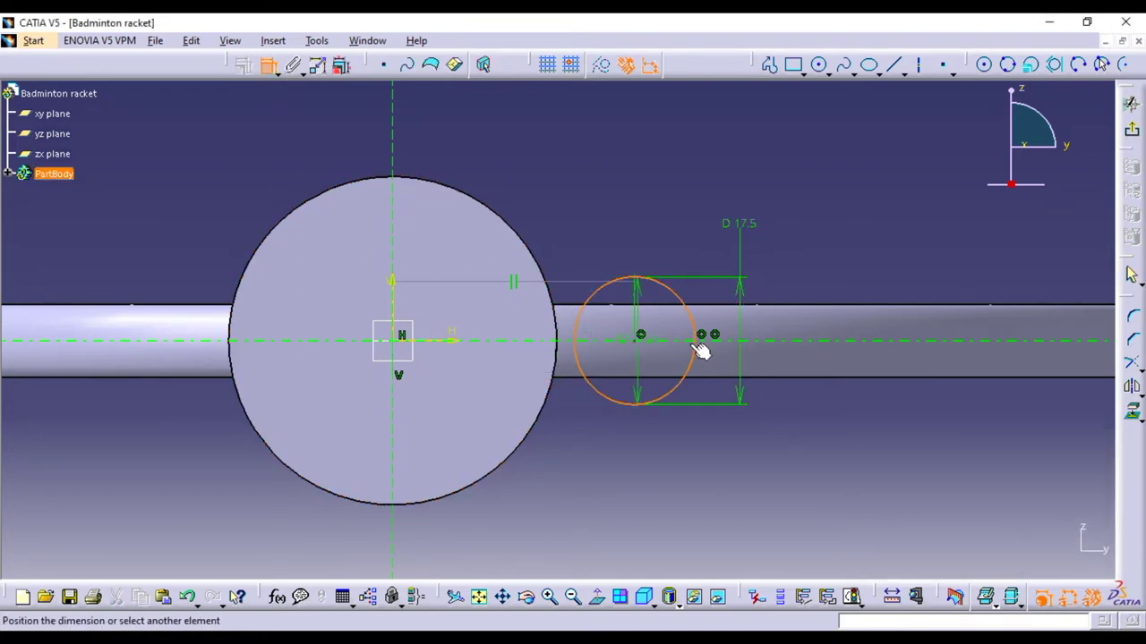
pyautogui.click(698, 338)
pyautogui.click(641, 202)
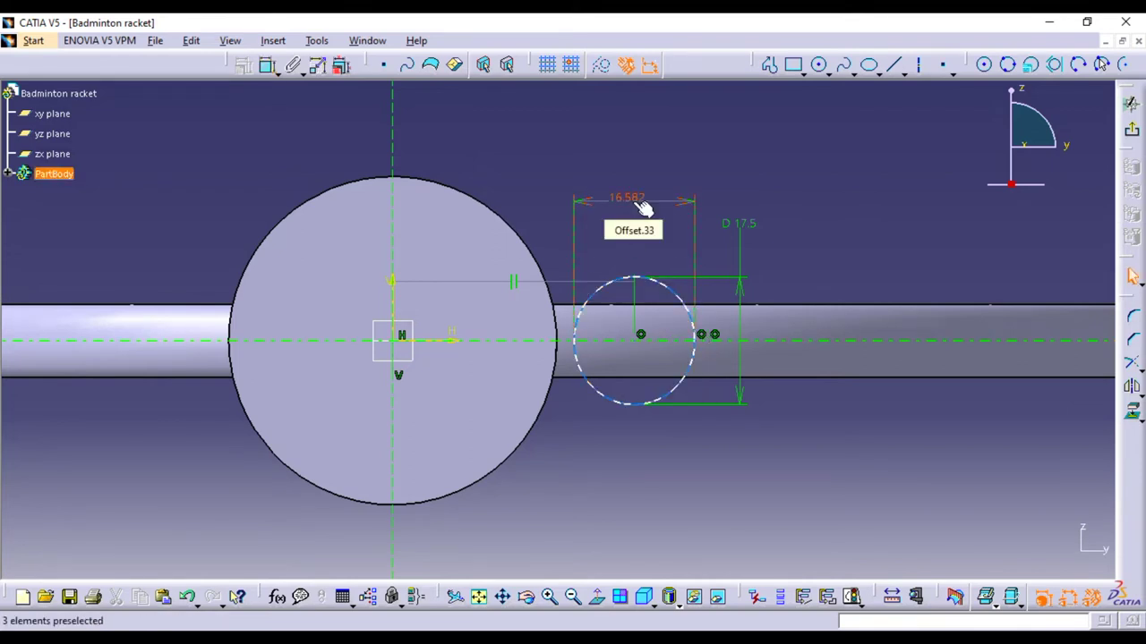
pyautogui.doubleClick(641, 202)
pyautogui.write('10')
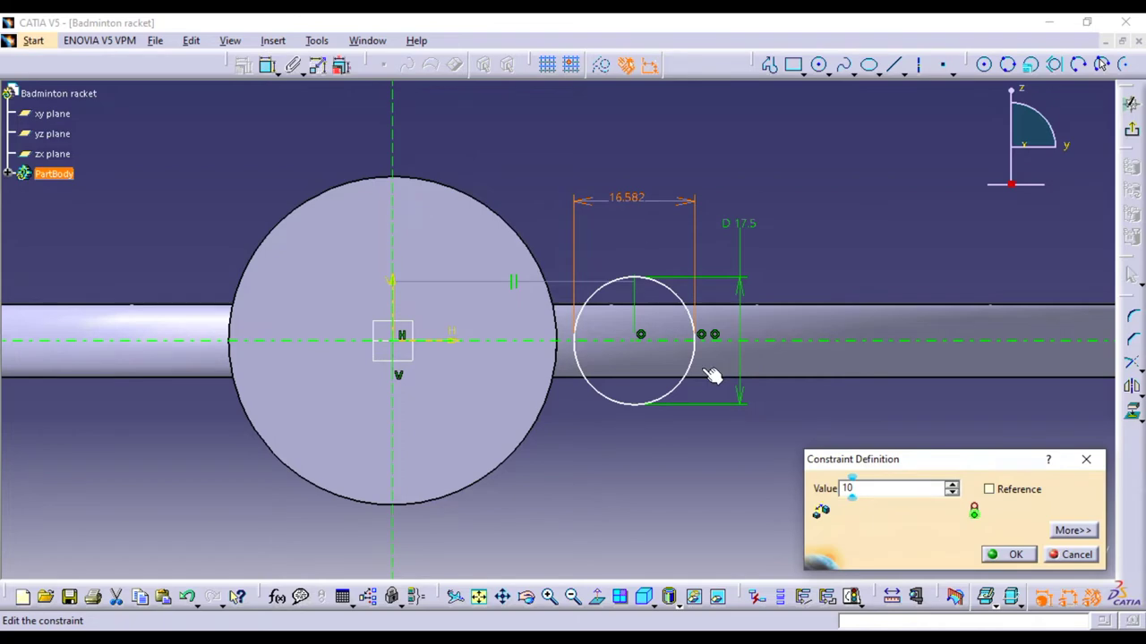
pyautogui.click(994, 554)
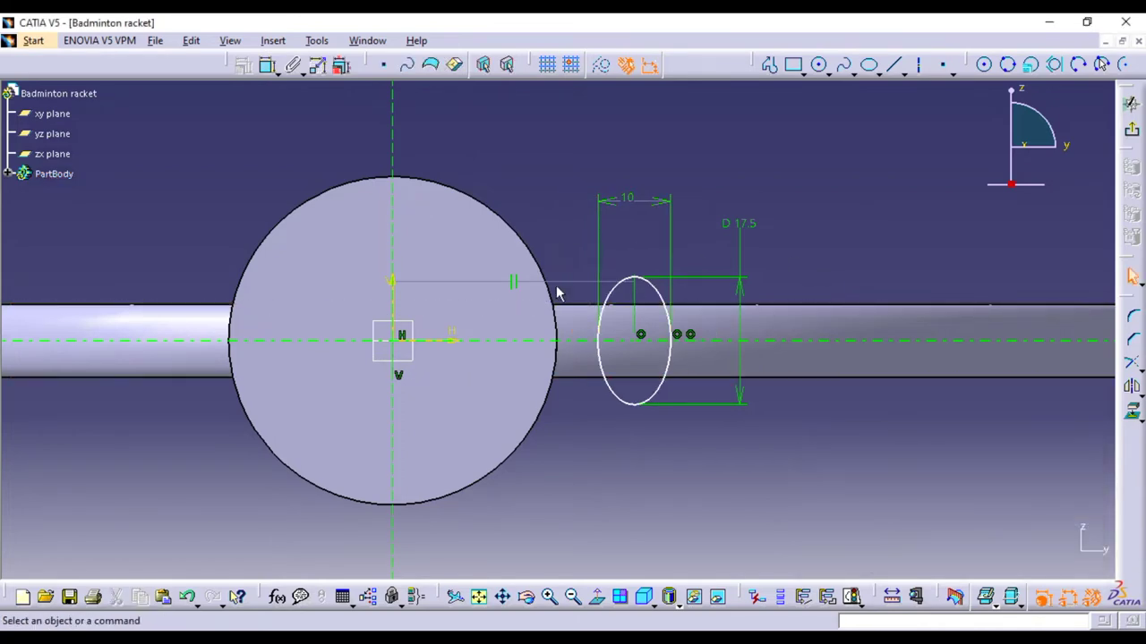
pyautogui.moveTo(573, 518); pyautogui.dragTo(636, 499, button='middle')
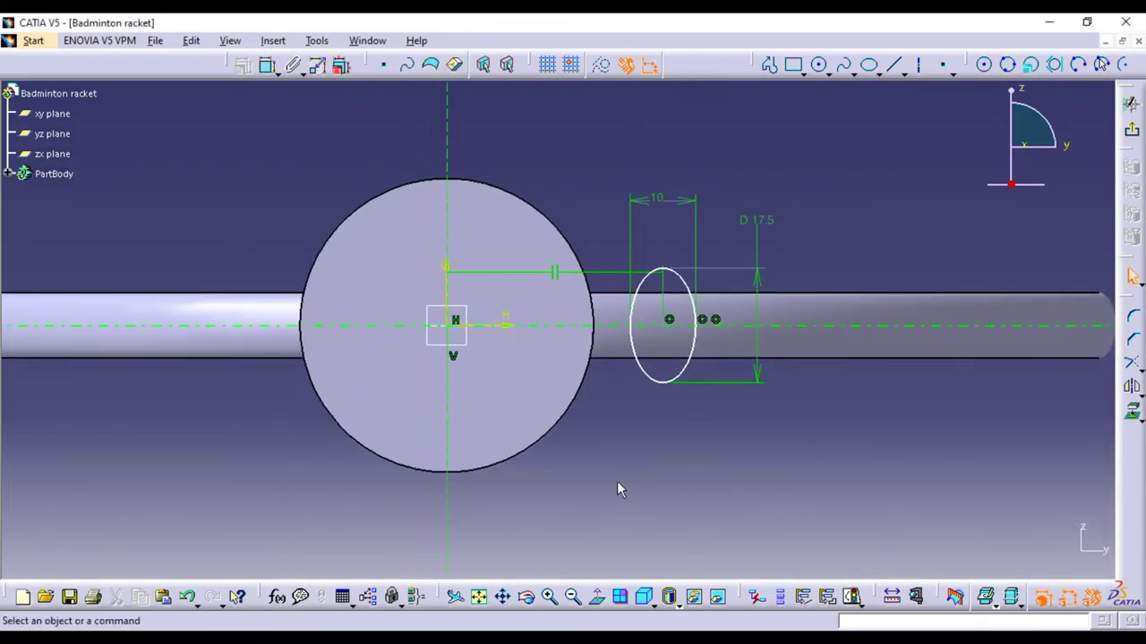
# Constrain the ellipse's distance from the vertical axis to 11.75 mm (23.5/2)
pyautogui.moveTo(563, 430)
pyautogui.mouseDown(button='middle')
pyautogui.moveTo(729, 458)
pyautogui.moveTo(717, 463)
pyautogui.mouseUp(button='middle')
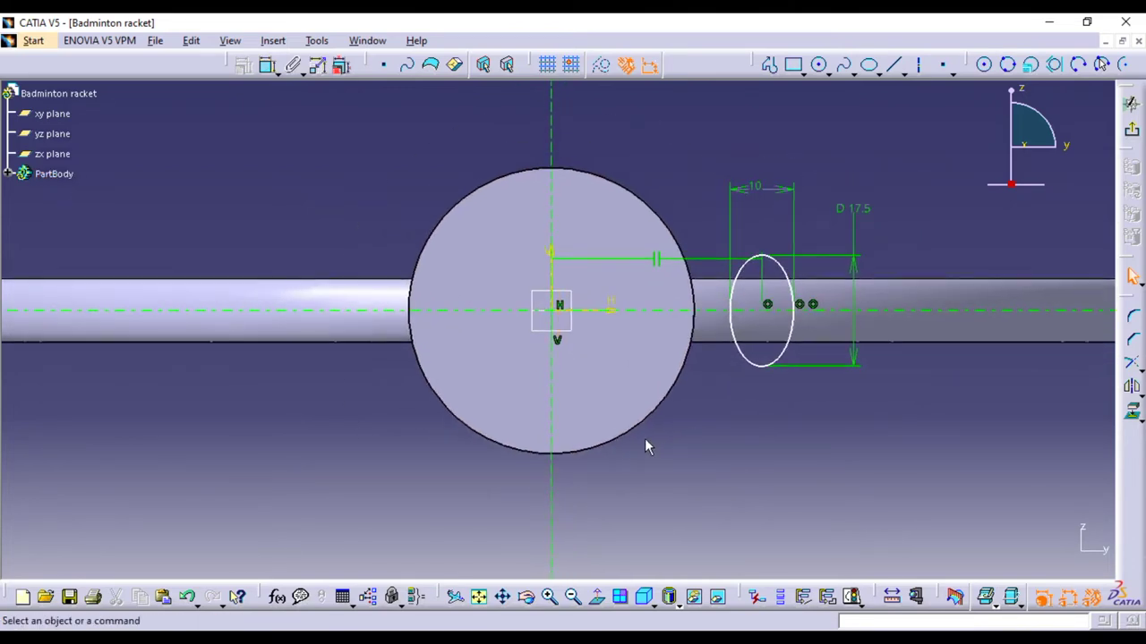
pyautogui.moveTo(625, 220); pyautogui.dragTo(596, 246, button='middle')
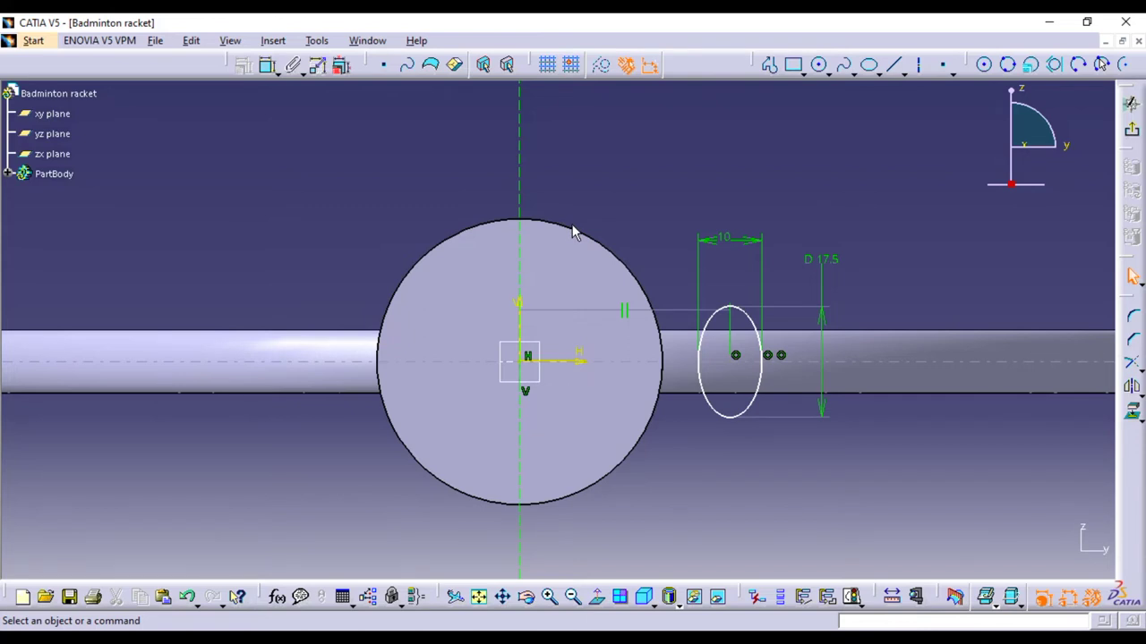
pyautogui.moveTo(575, 256); pyautogui.dragTo(571, 190, button='middle')
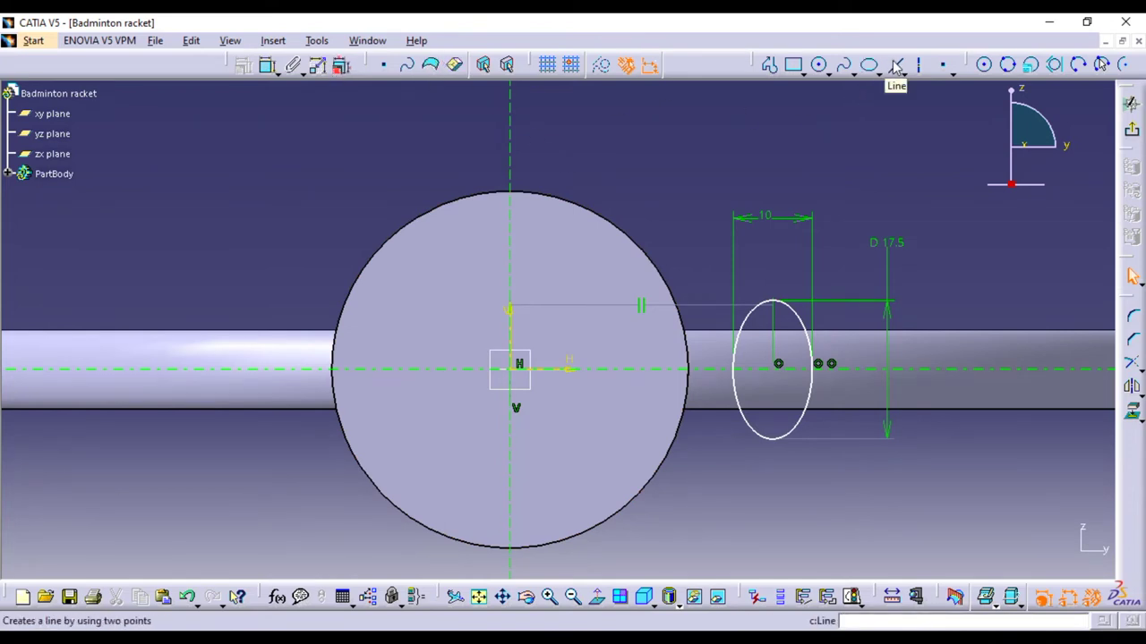
pyautogui.click(268, 65)
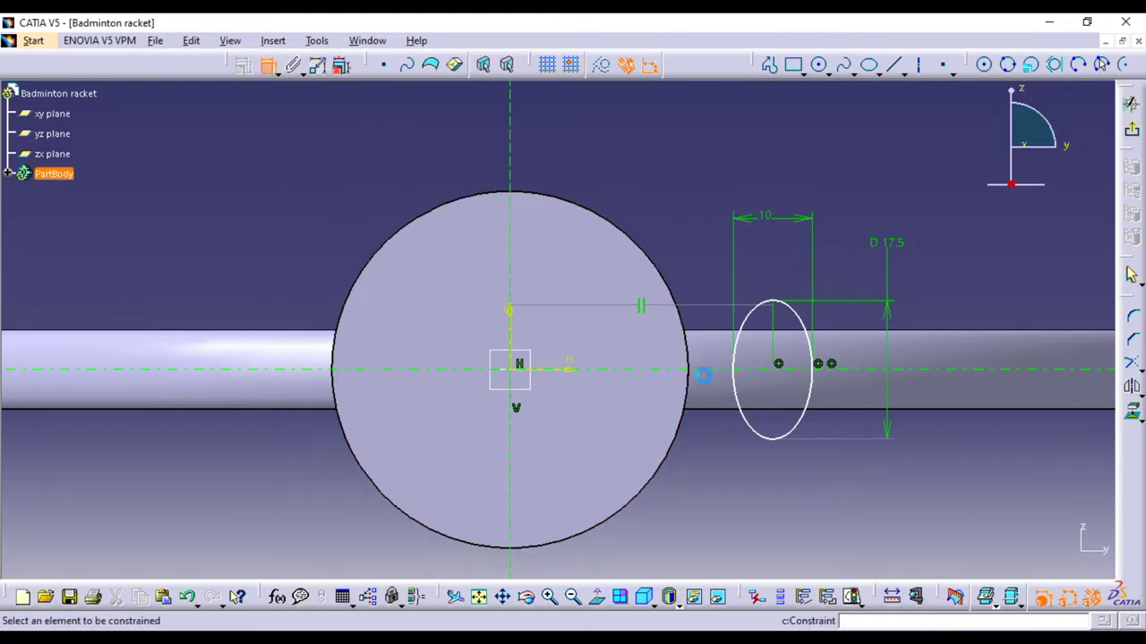
pyautogui.click(735, 376)
pyautogui.click(521, 376)
pyautogui.click(604, 166)
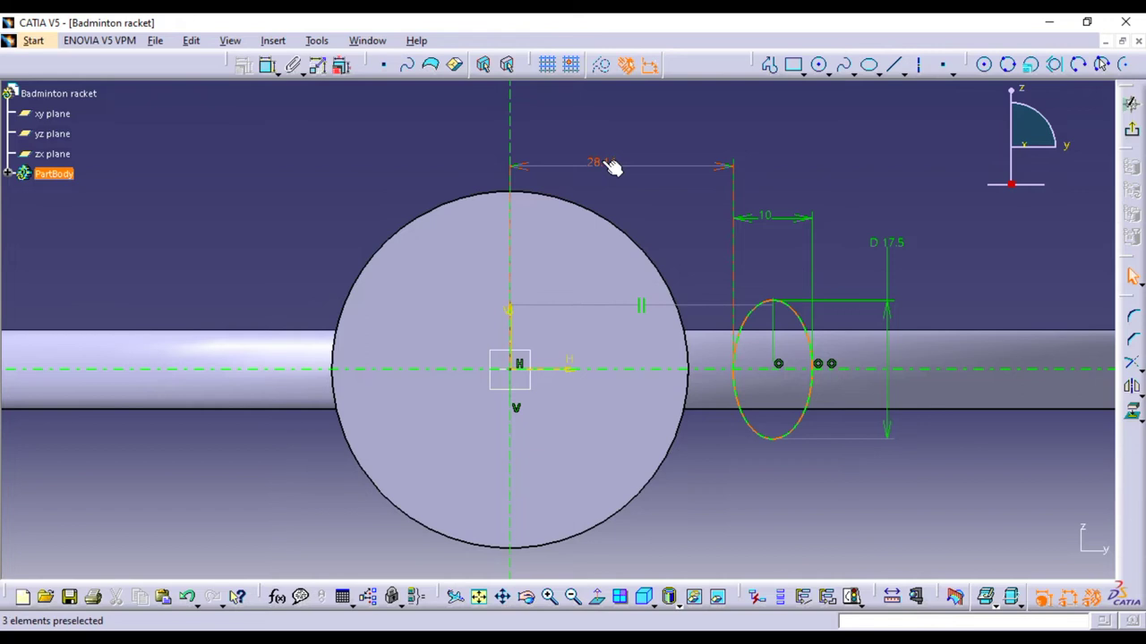
pyautogui.doubleClick(602, 162)
pyautogui.write('23.5/2')
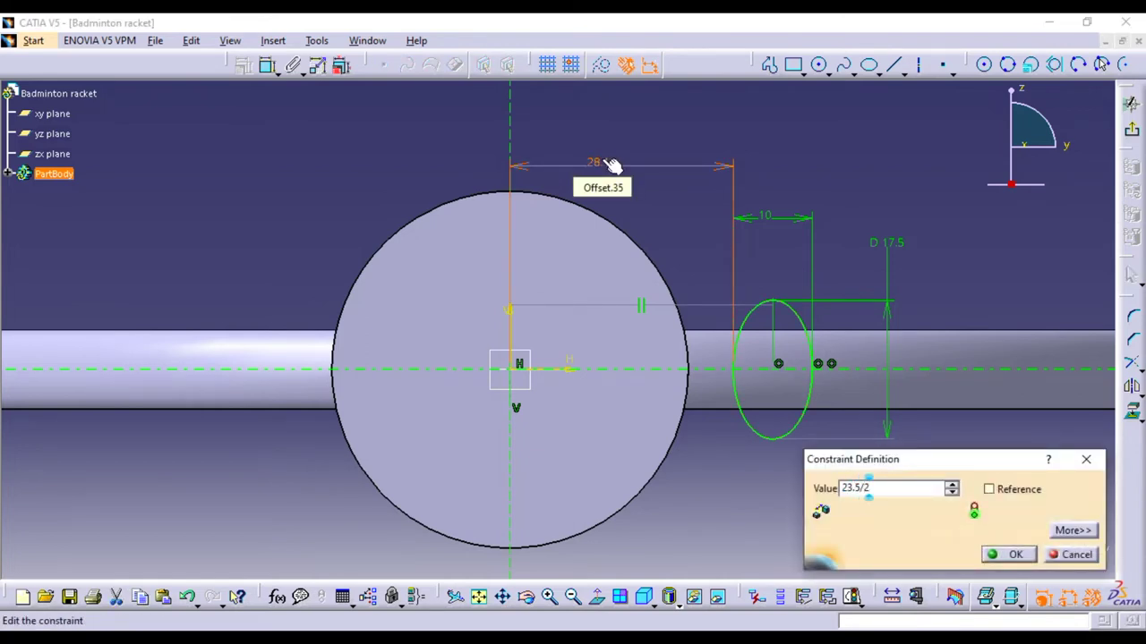
pyautogui.press('Return')
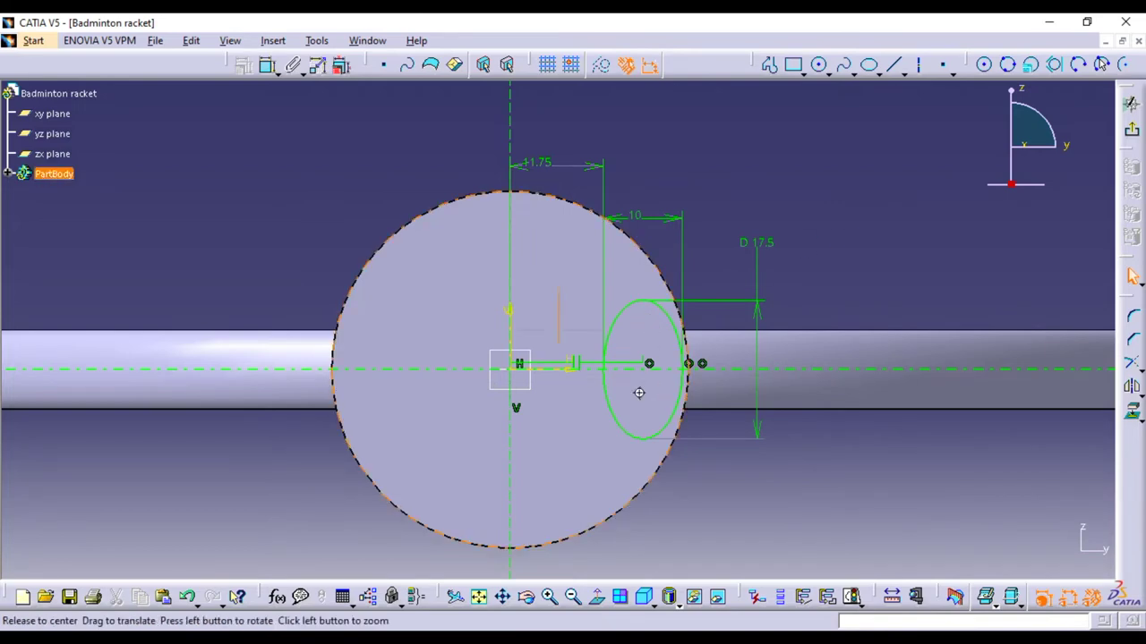
pyautogui.moveTo(639, 393); pyautogui.dragTo(734, 353, button='middle')
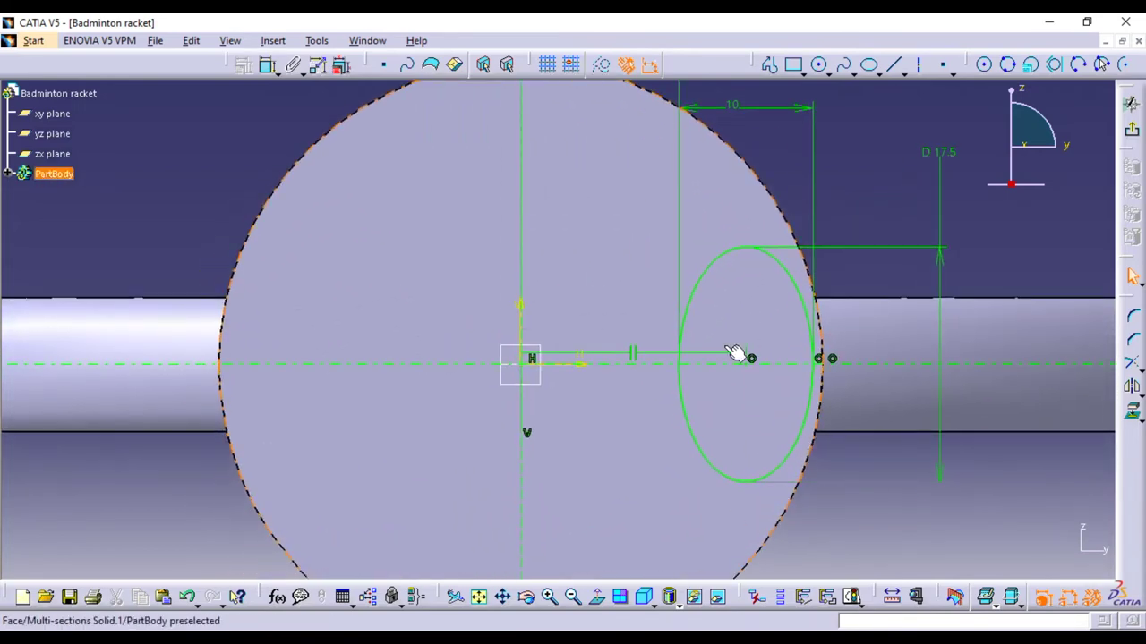
# Draw a horizontal line from the vertical axis to the ellipse
pyautogui.moveTo(745, 310); pyautogui.dragTo(743, 302, button='middle')
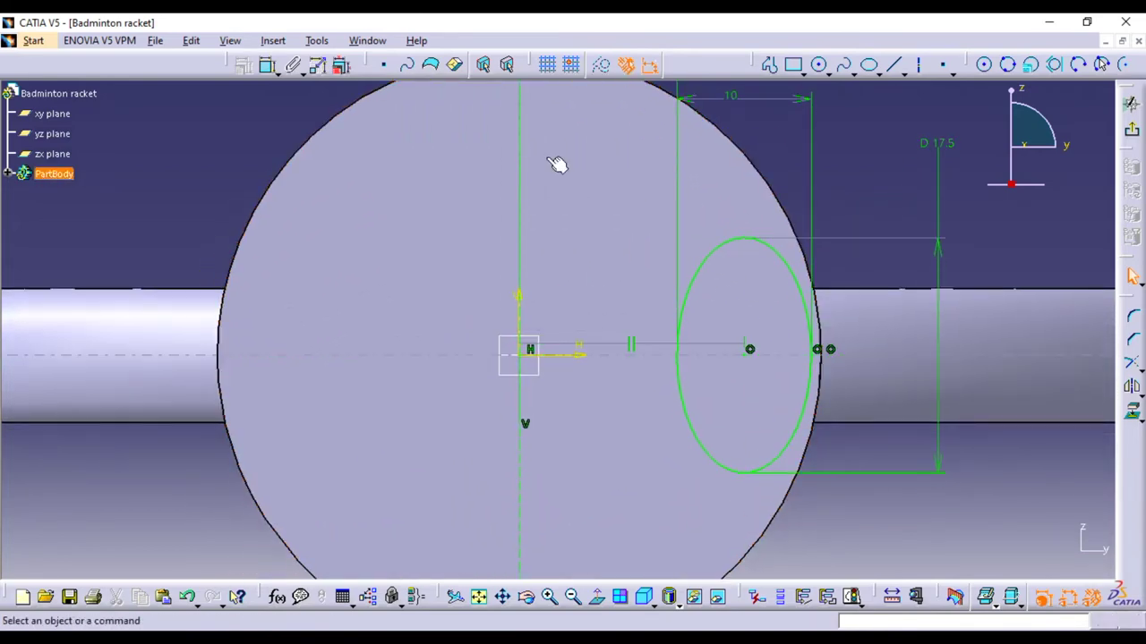
pyautogui.click(900, 63)
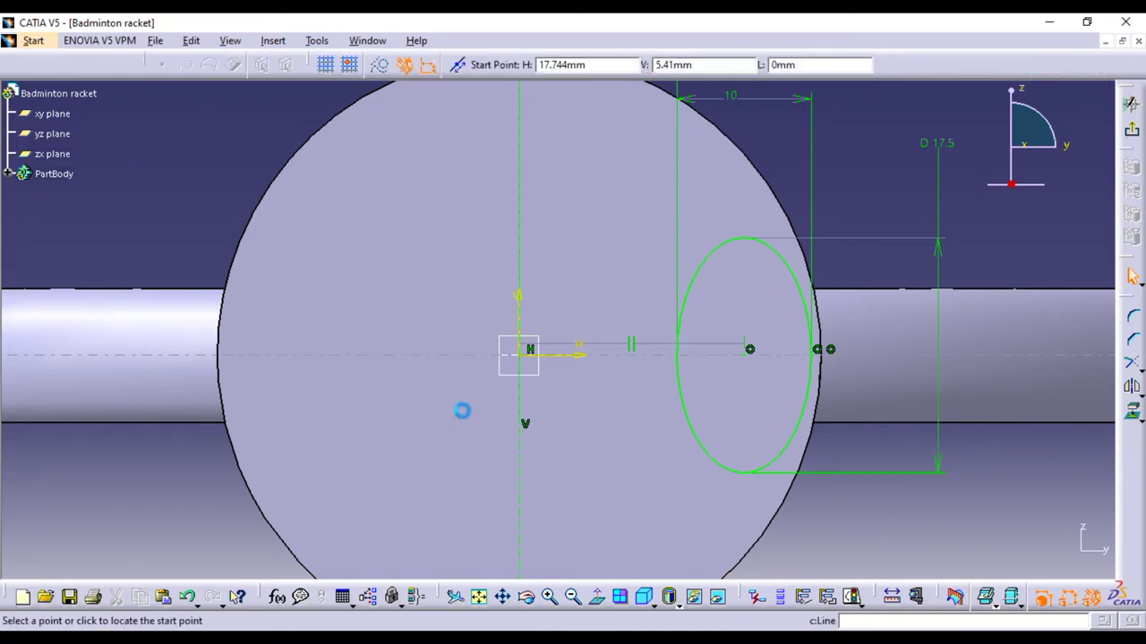
pyautogui.click(520, 442)
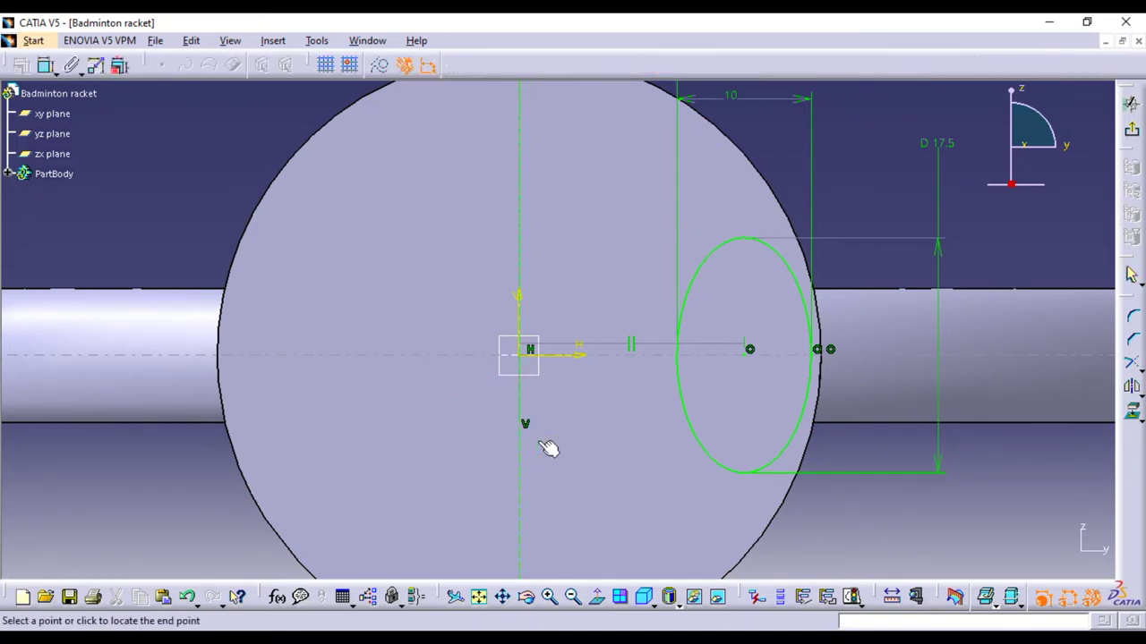
pyautogui.click(704, 443)
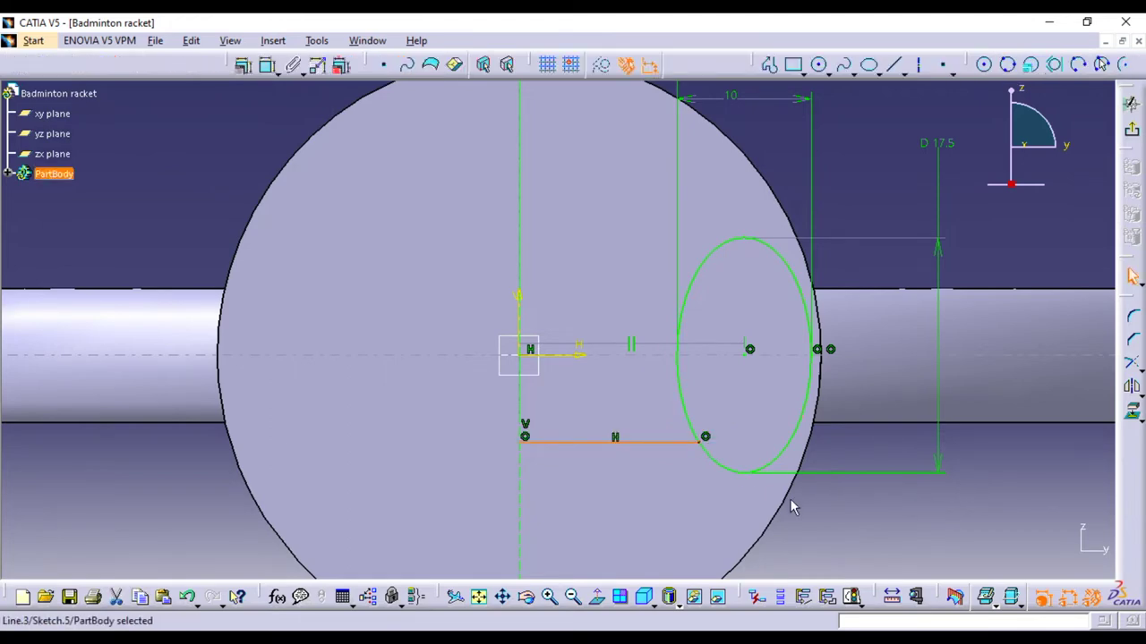
pyautogui.click(852, 514)
pyautogui.moveTo(836, 508)
pyautogui.mouseDown(button='middle')
pyautogui.moveTo(795, 476)
pyautogui.moveTo(748, 501)
pyautogui.mouseUp(button='middle')
# Dimension the line's offset below the horizontal axis, setting it to 6 then 5 mm
pyautogui.click(269, 64)
pyautogui.click(786, 324)
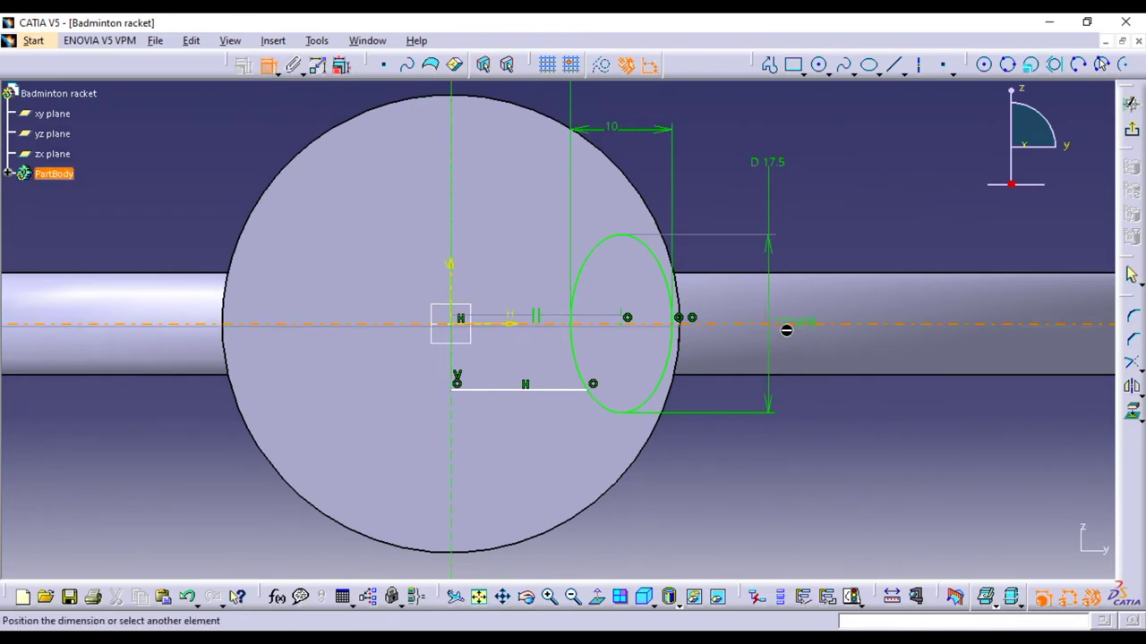
pyautogui.click(540, 392)
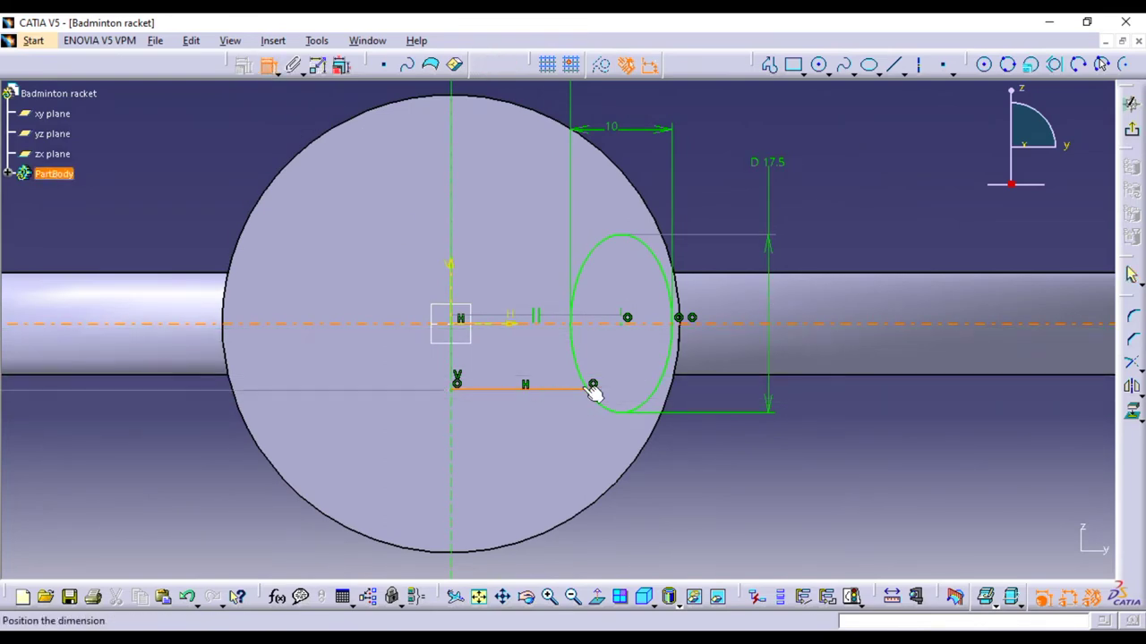
pyautogui.click(867, 231)
pyautogui.doubleClick(864, 225)
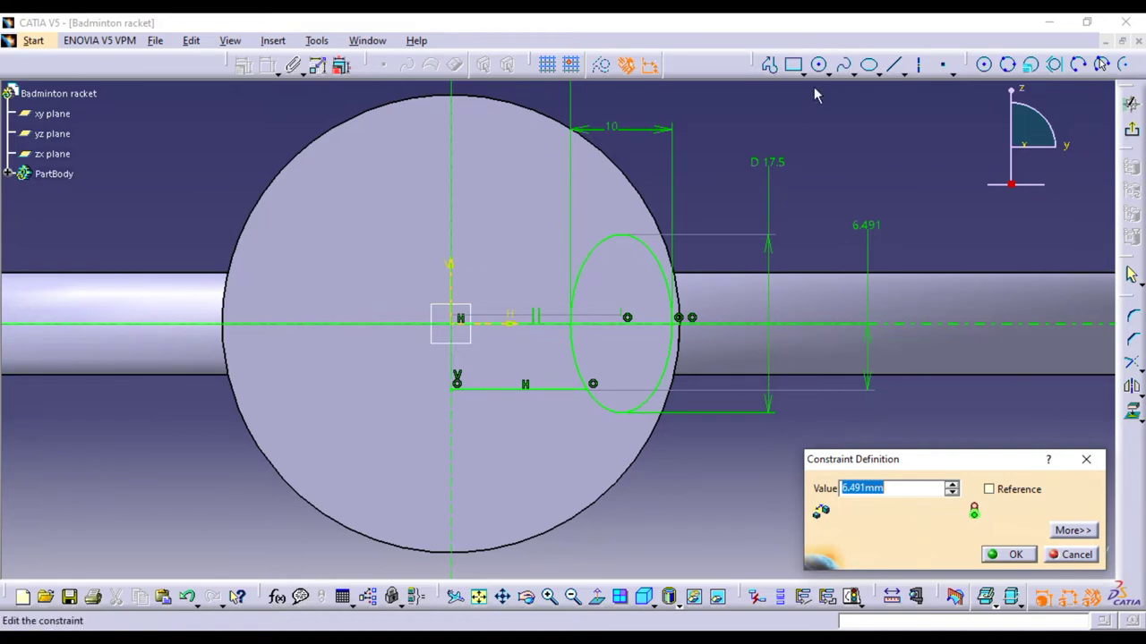
pyautogui.doubleClick(875, 225)
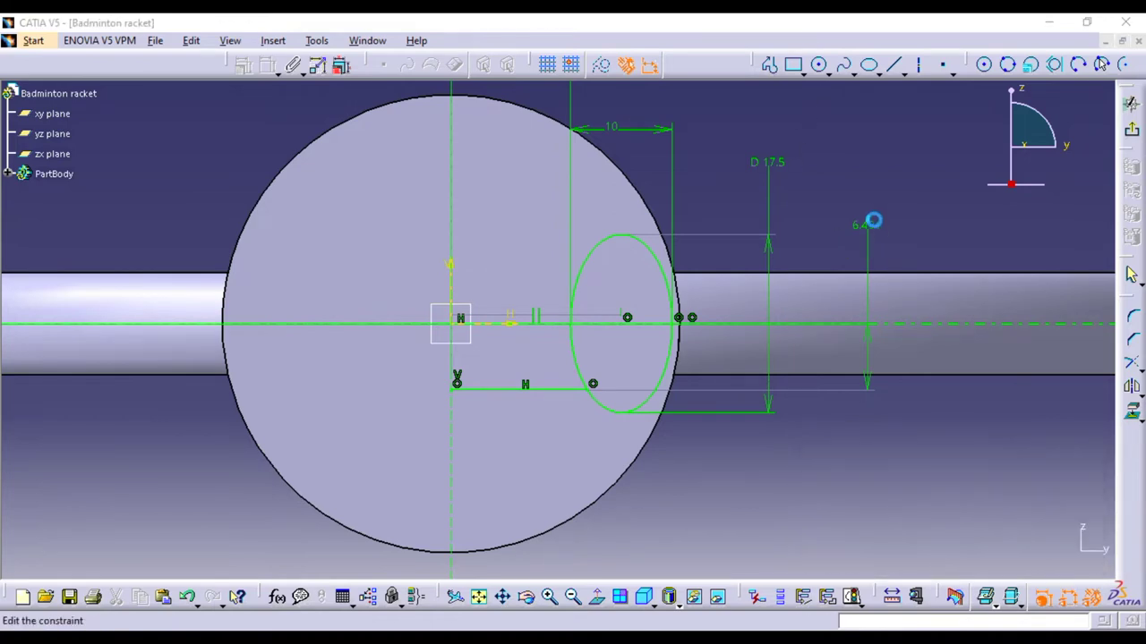
pyautogui.write('6')
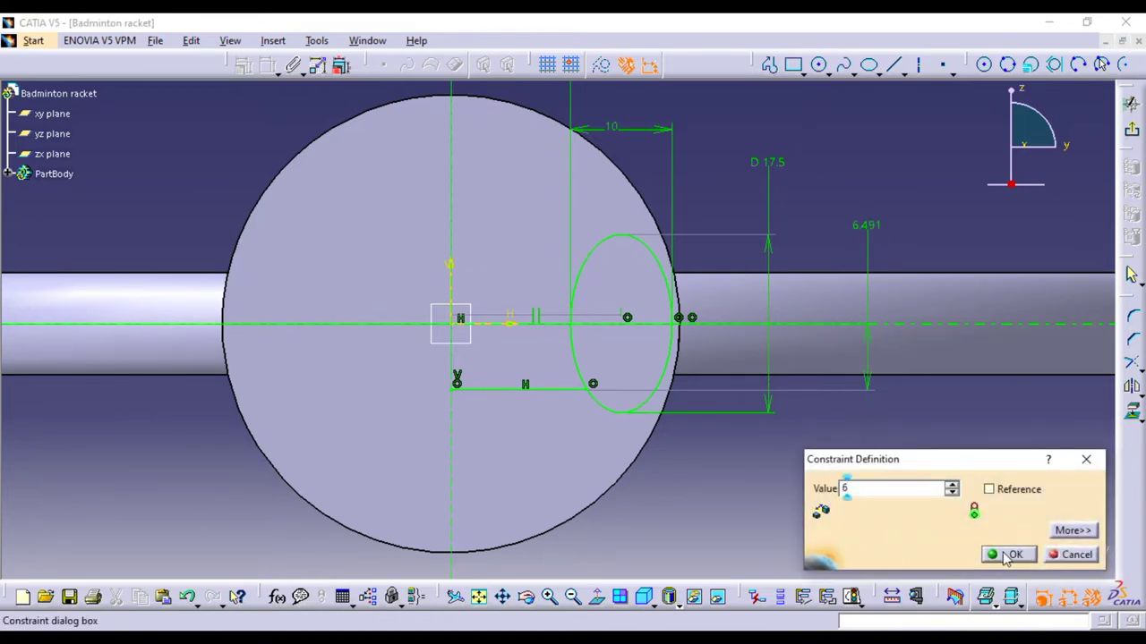
pyautogui.click(1008, 554)
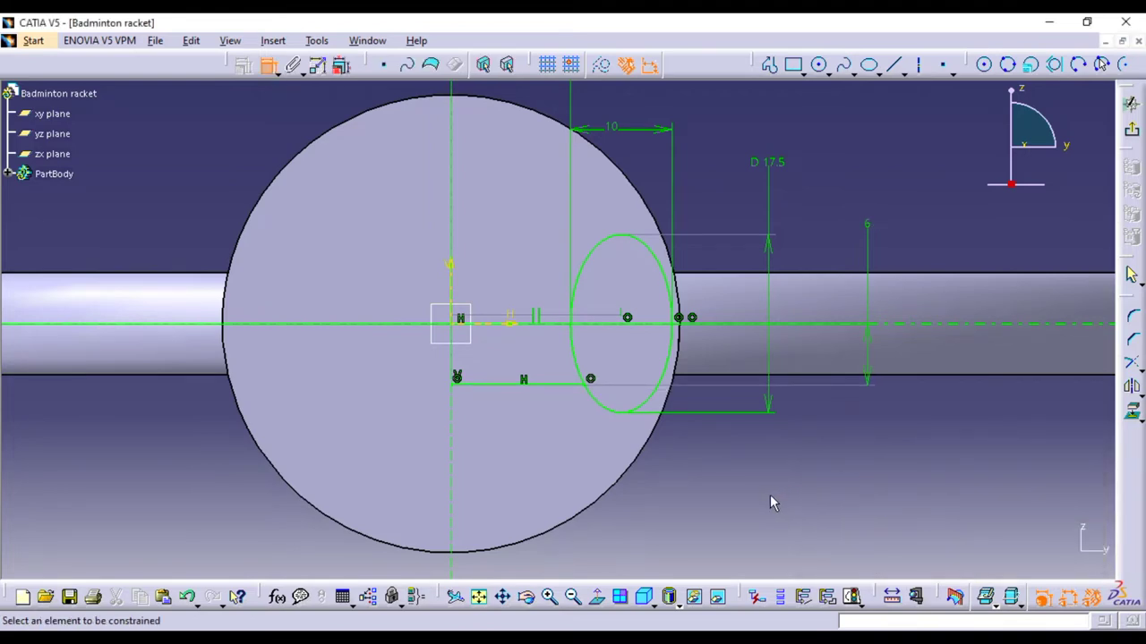
pyautogui.doubleClick(866, 224)
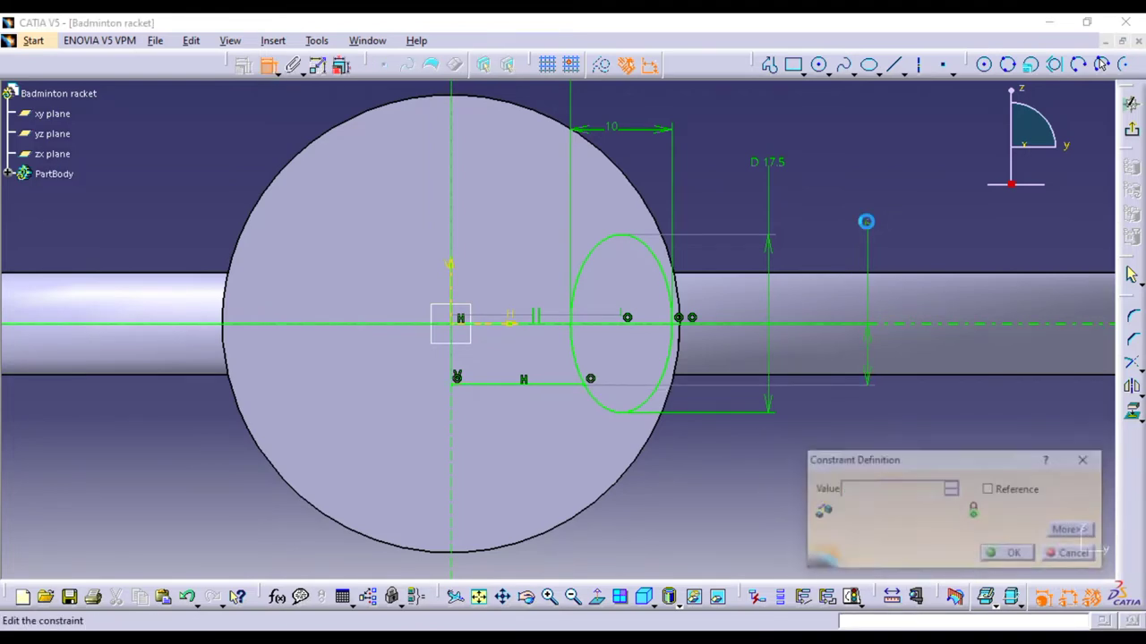
pyautogui.write('5mm')
pyautogui.click(1007, 554)
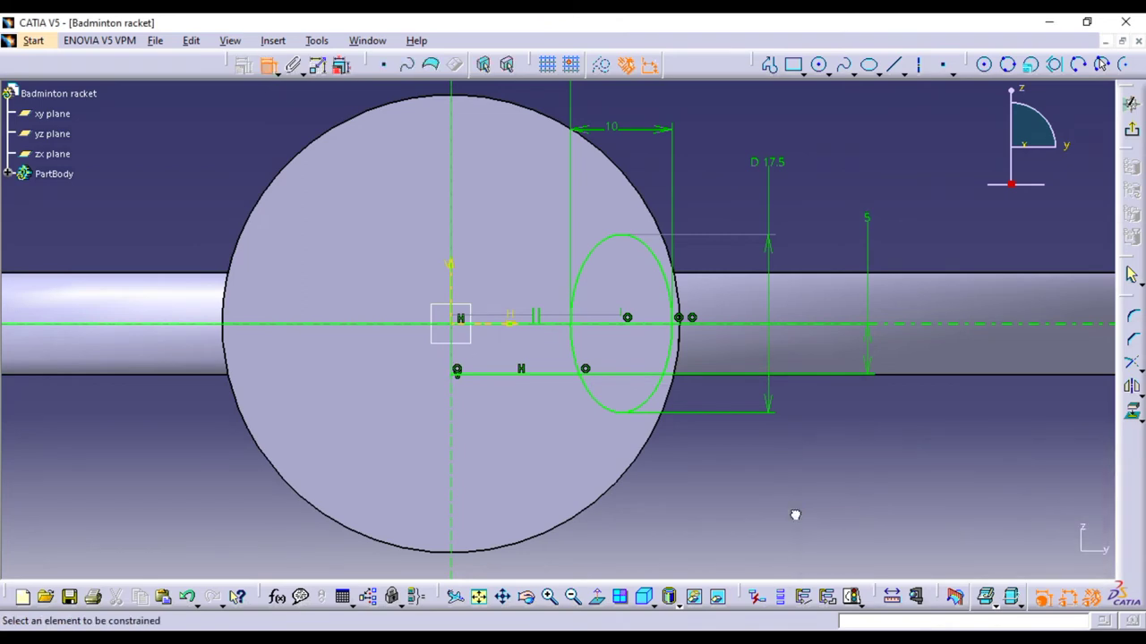
pyautogui.moveTo(780, 476)
pyautogui.mouseDown(button='middle')
pyautogui.moveTo(840, 489)
pyautogui.moveTo(892, 435)
pyautogui.moveTo(876, 461)
pyautogui.mouseUp(button='middle')
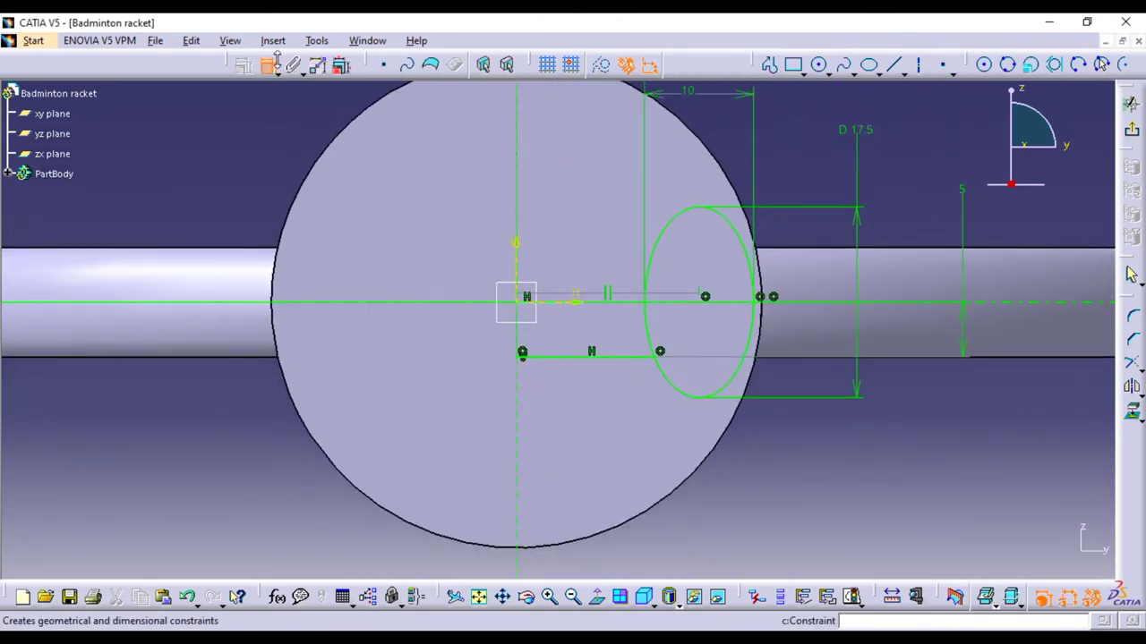
# Mirror the lower line across the horizontal axis to create the upper line
pyautogui.click(987, 591)
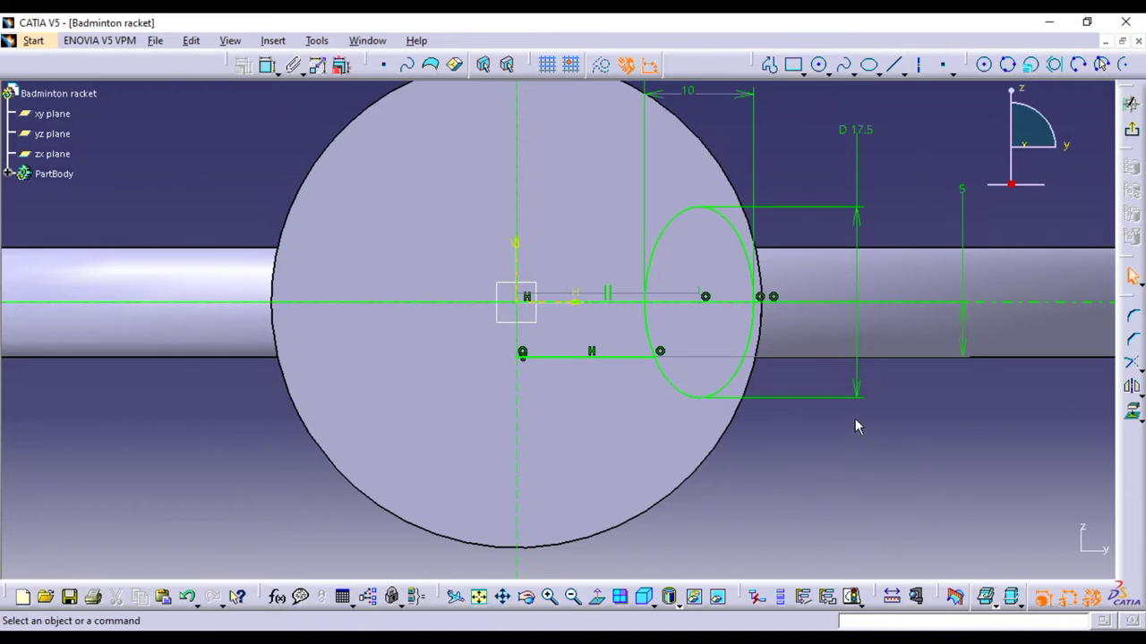
pyautogui.click(608, 356)
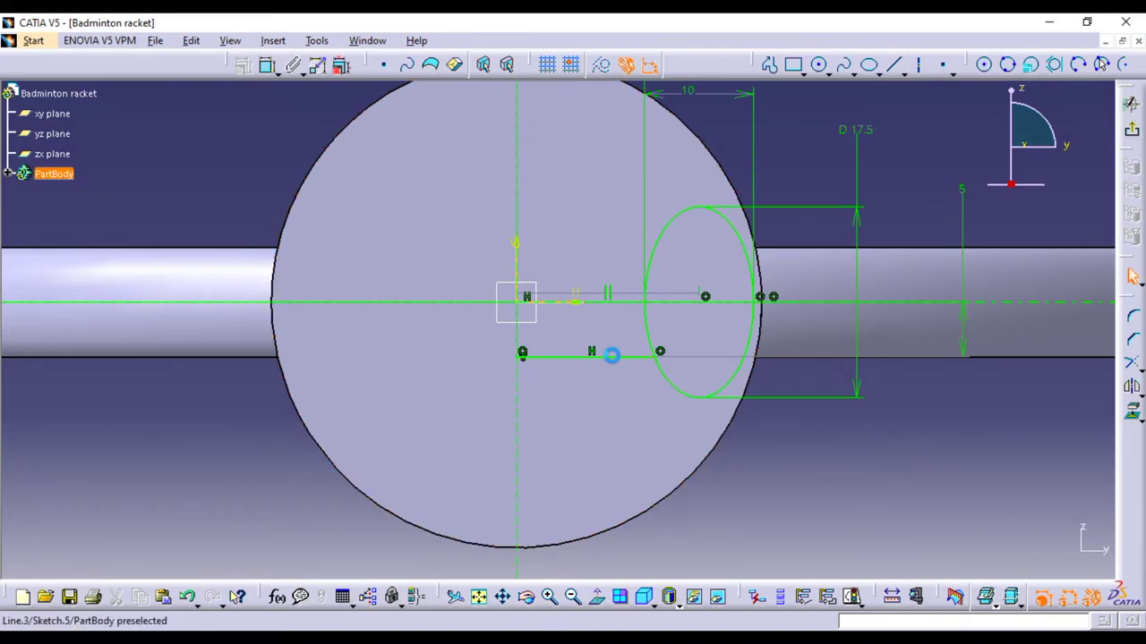
pyautogui.click(1131, 387)
pyautogui.click(1012, 302)
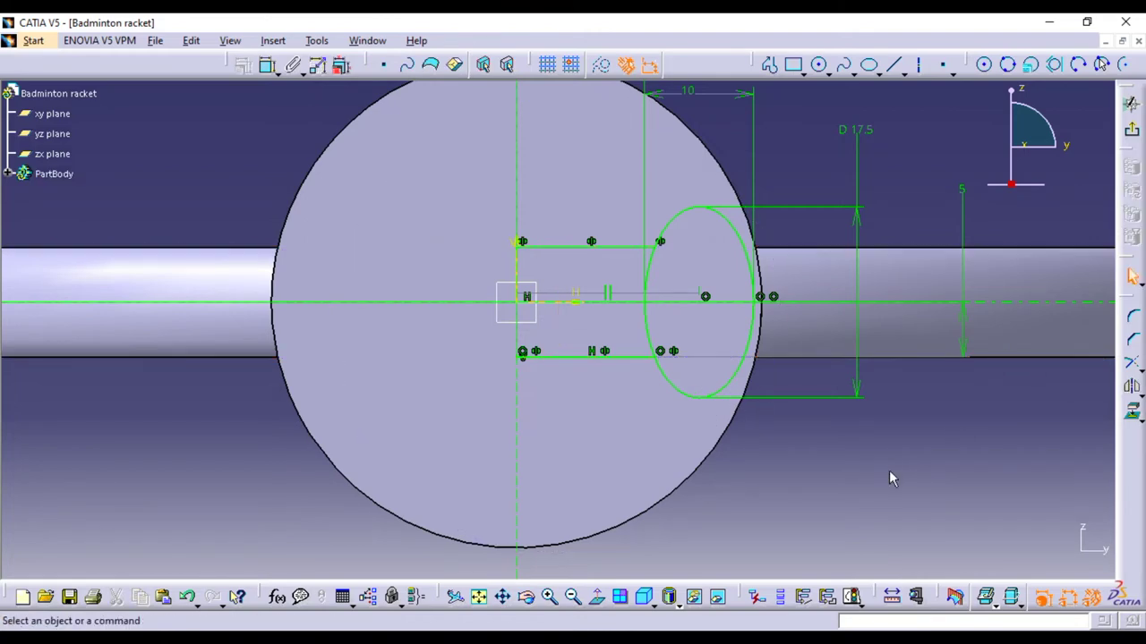
pyautogui.moveTo(877, 491); pyautogui.dragTo(882, 519, button='middle')
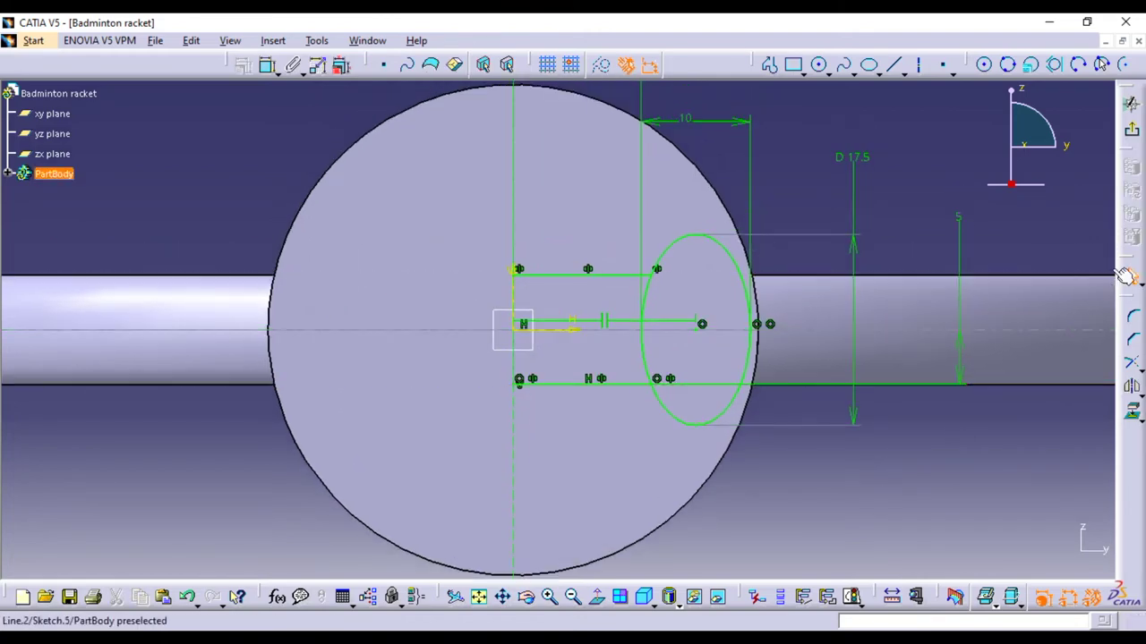
# Quick-trim away the ellipse's inner left arc between the two lines
pyautogui.click(1135, 319)
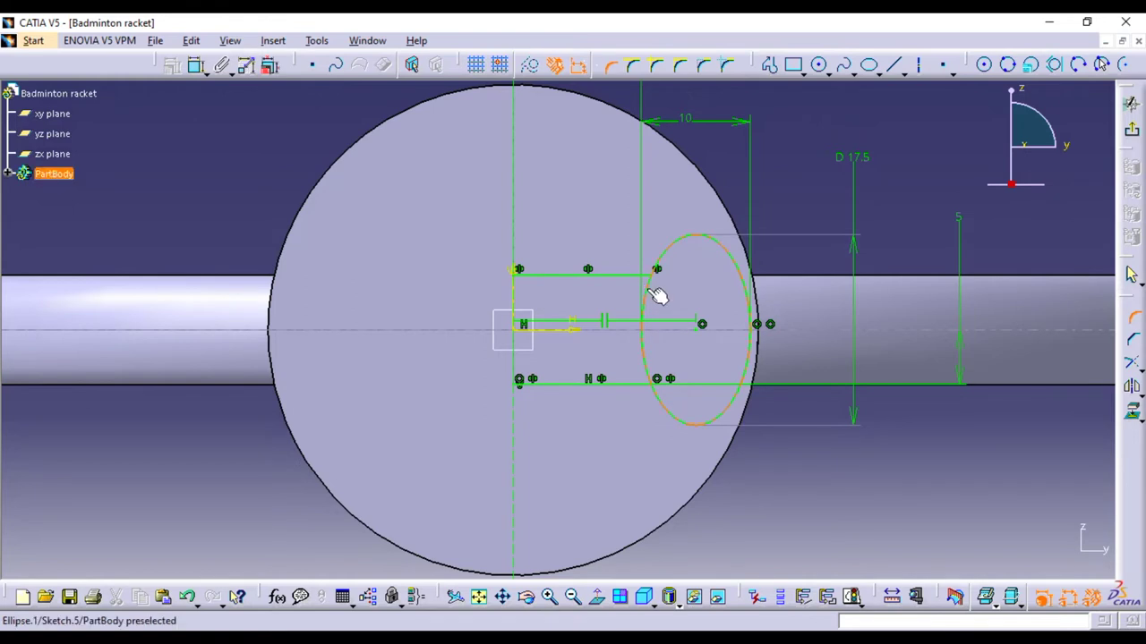
pyautogui.click(644, 325)
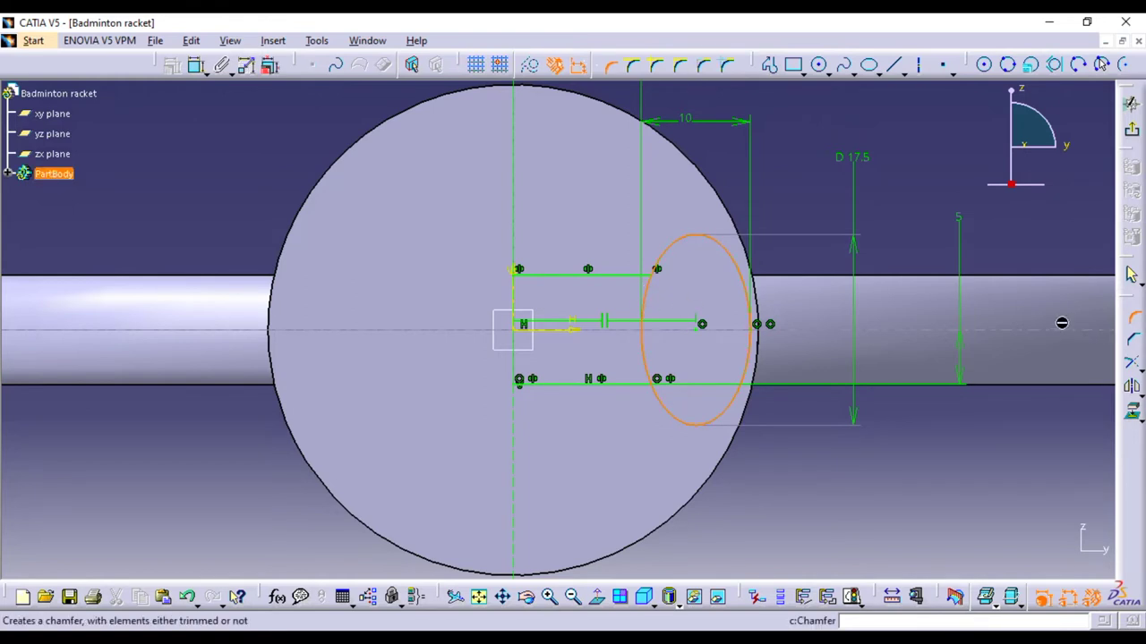
pyautogui.press('Escape')
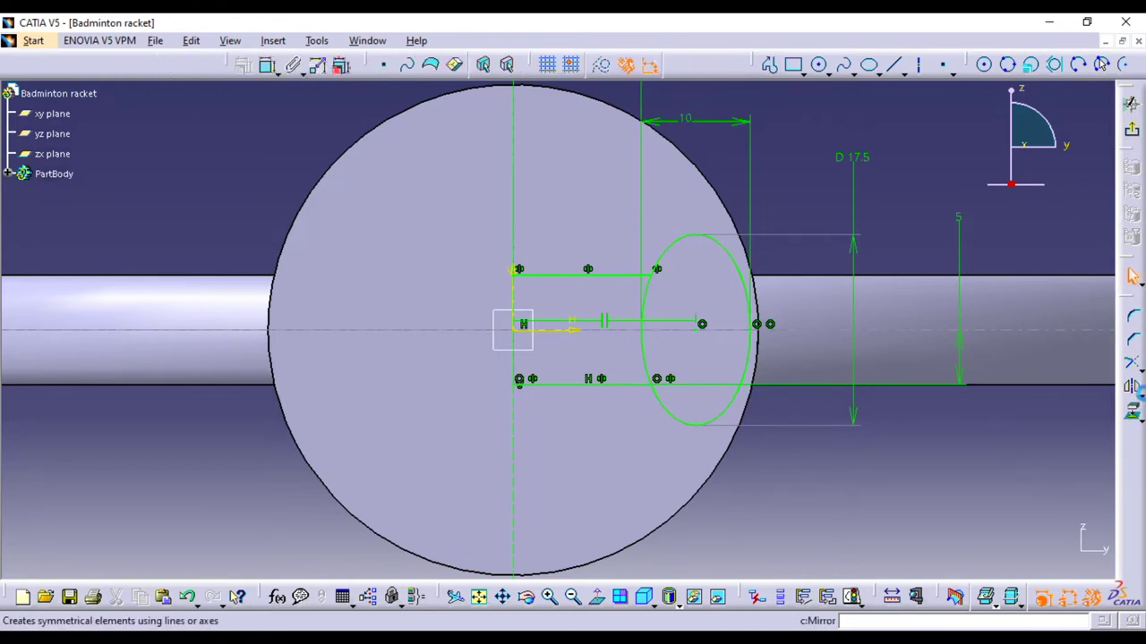
pyautogui.click(1133, 362)
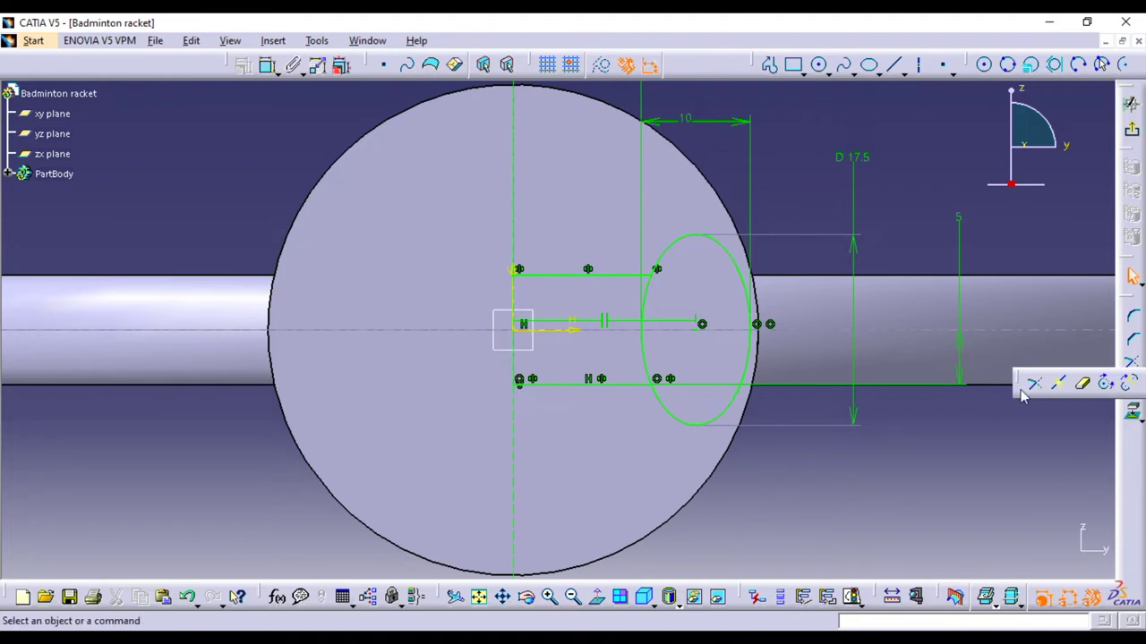
pyautogui.click(1081, 386)
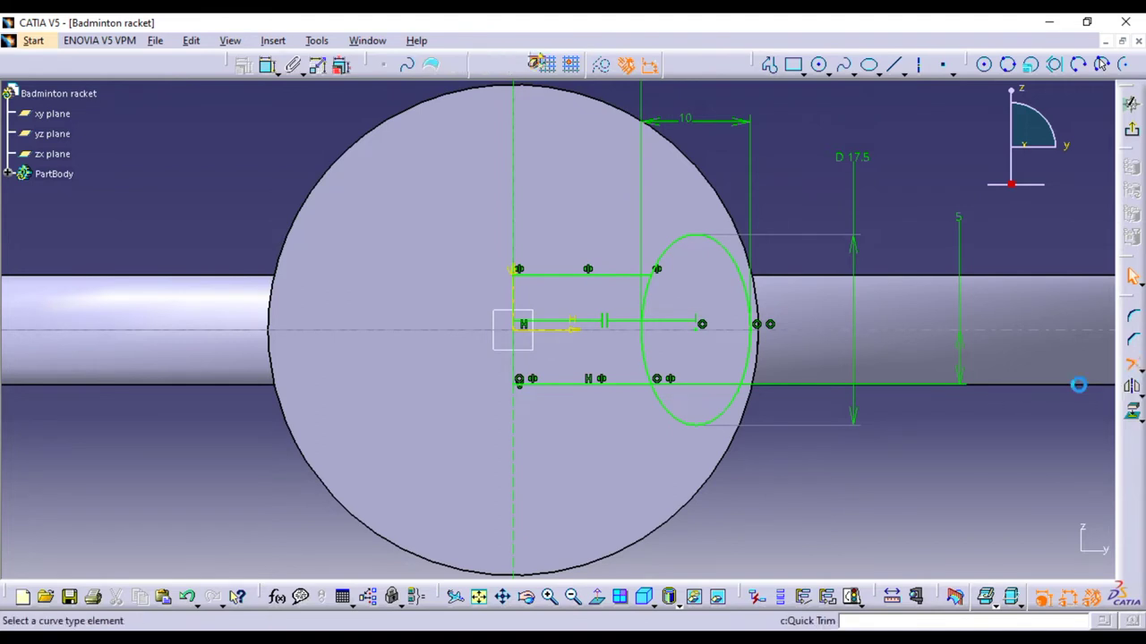
pyautogui.click(653, 315)
pyautogui.moveTo(857, 520)
pyautogui.mouseDown(button='middle')
pyautogui.moveTo(868, 491)
pyautogui.moveTo(826, 460)
pyautogui.moveTo(834, 443)
pyautogui.mouseUp(button='middle')
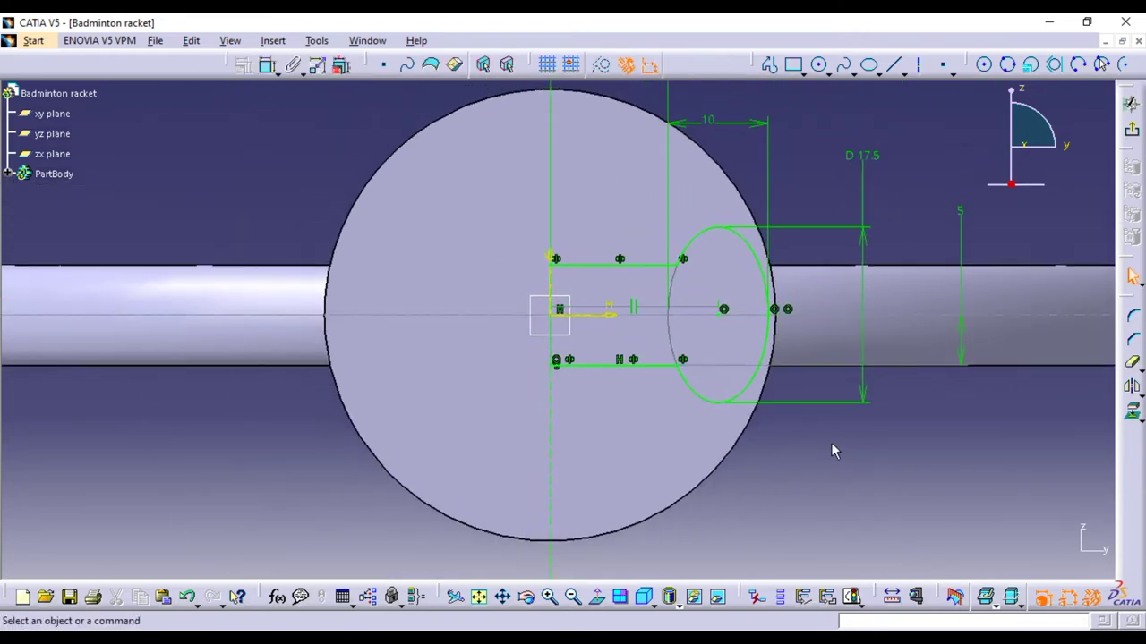
pyautogui.keyDown('ctrl'); pyautogui.click(694, 394); pyautogui.keyUp('ctrl')
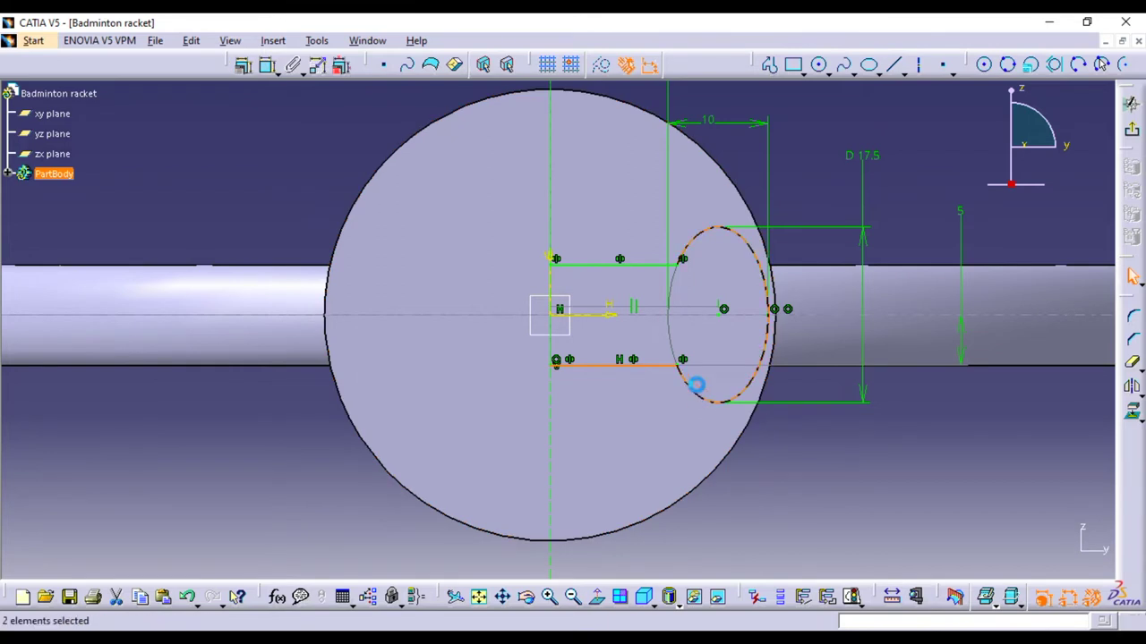
# Mirror the trimmed ellipse and both lines across the vertical axis, then exit the sketch
pyautogui.keyDown('ctrl'); pyautogui.click(642, 260); pyautogui.keyUp('ctrl')
pyautogui.click(1131, 387)
pyautogui.click(550, 475)
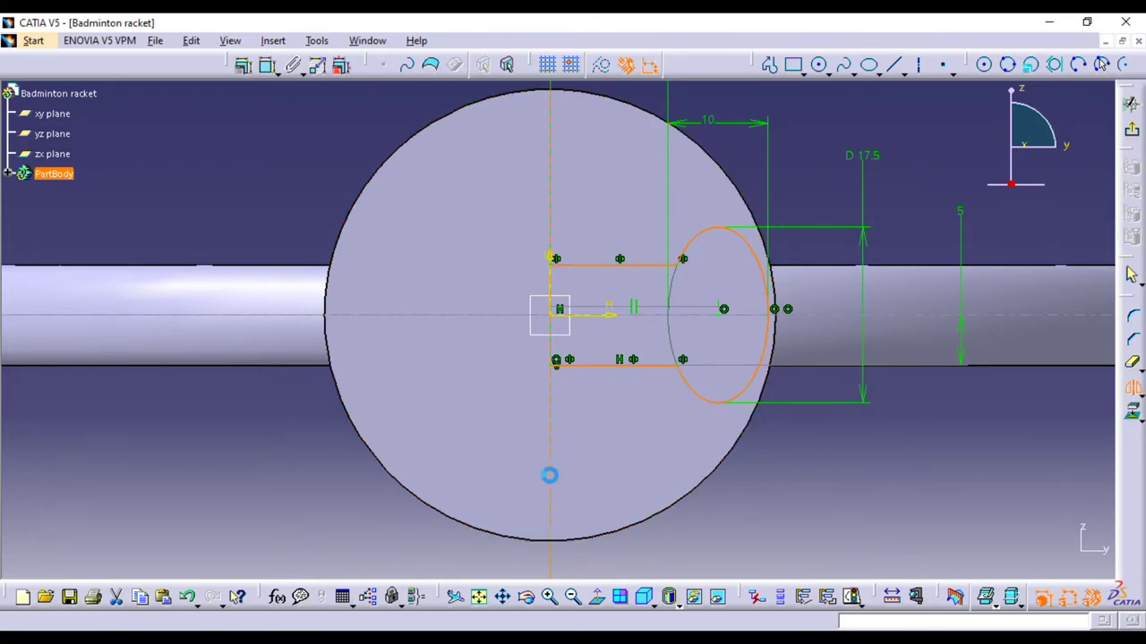
pyautogui.moveTo(852, 477); pyautogui.dragTo(853, 489, button='middle')
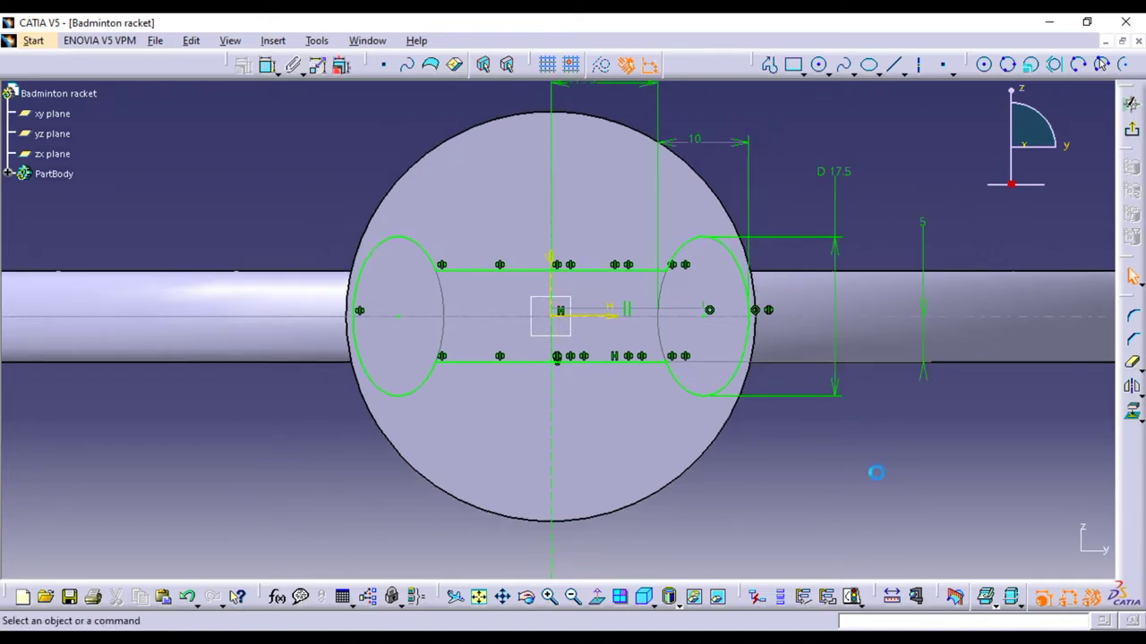
pyautogui.moveTo(876, 481)
pyautogui.mouseDown(button='middle')
pyautogui.moveTo(873, 490)
pyautogui.moveTo(891, 480)
pyautogui.mouseUp(button='middle')
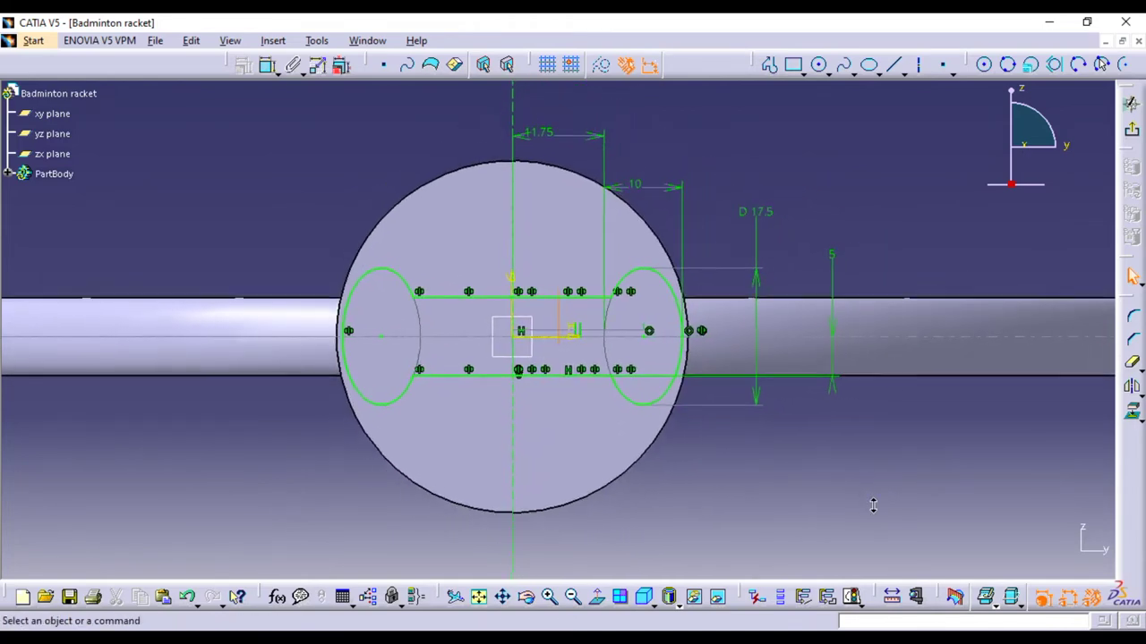
pyautogui.moveTo(895, 483); pyautogui.dragTo(921, 484, button='middle')
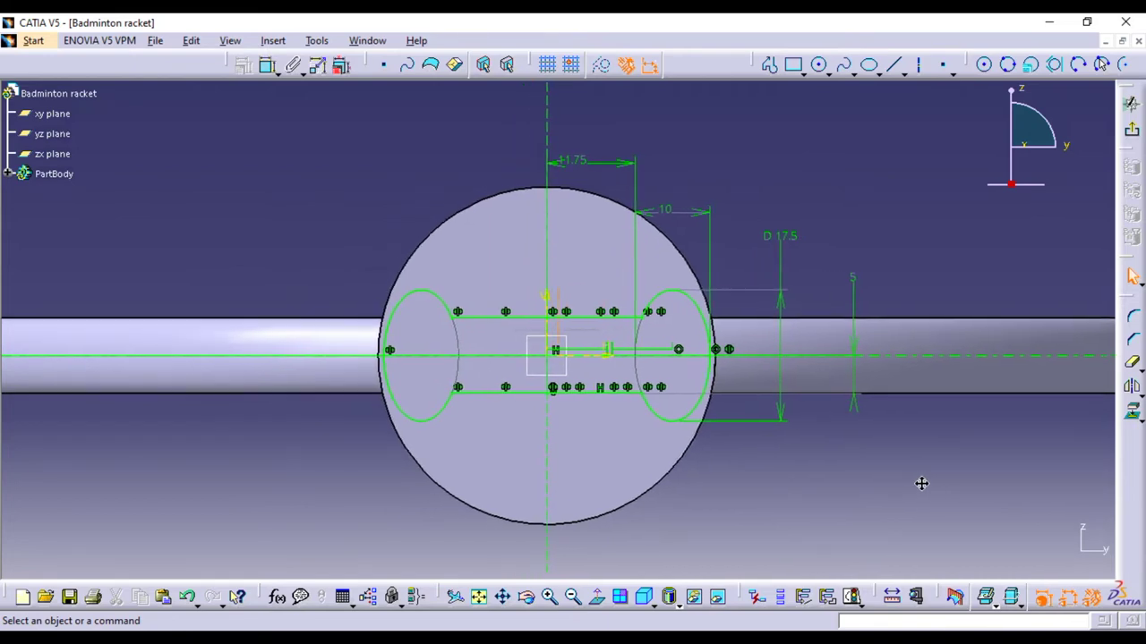
pyautogui.moveTo(921, 484); pyautogui.dragTo(922, 484, button='middle')
pyautogui.click(1131, 103)
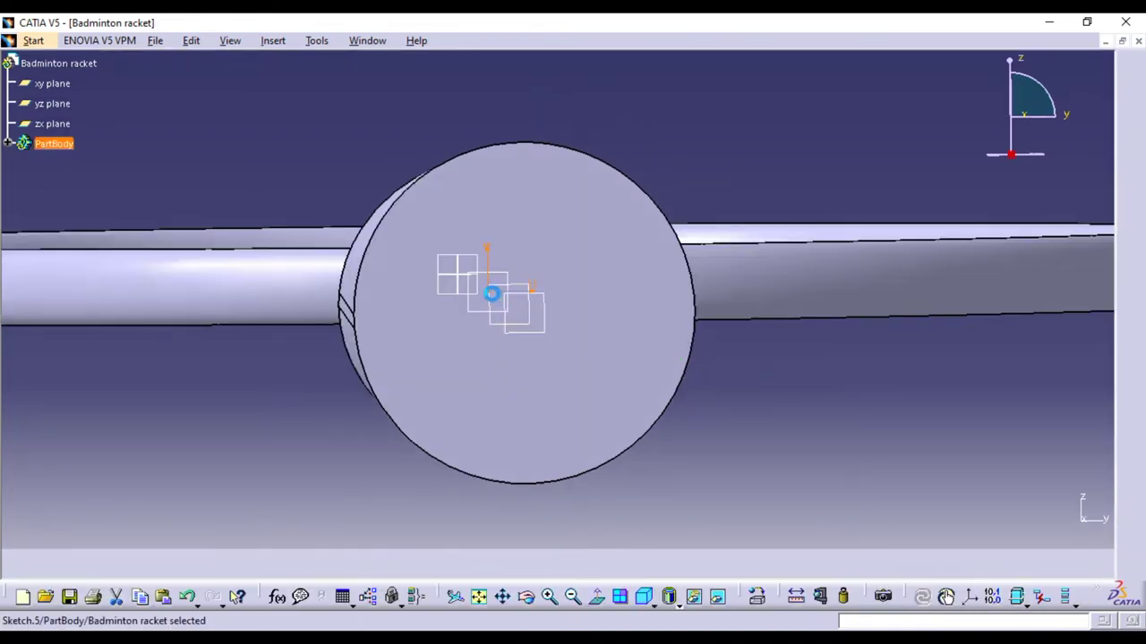
# Close Properties, expand PartBody, and start Sketch.6 on the handle cylinder's end face
pyautogui.moveTo(632, 309)
pyautogui.mouseDown(button='middle')
pyautogui.moveTo(484, 289)
pyautogui.moveTo(256, 375)
pyautogui.moveTo(701, 364)
pyautogui.moveTo(714, 384)
pyautogui.mouseUp(button='middle')
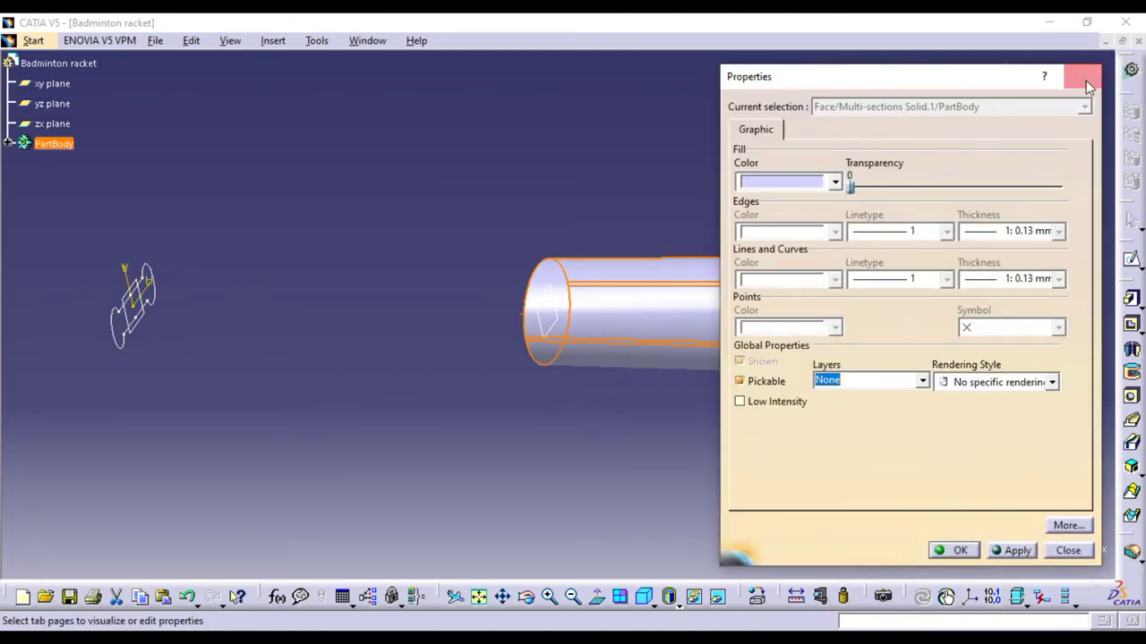
pyautogui.click(1087, 85)
pyautogui.moveTo(406, 412); pyautogui.dragTo(477, 370, button='middle')
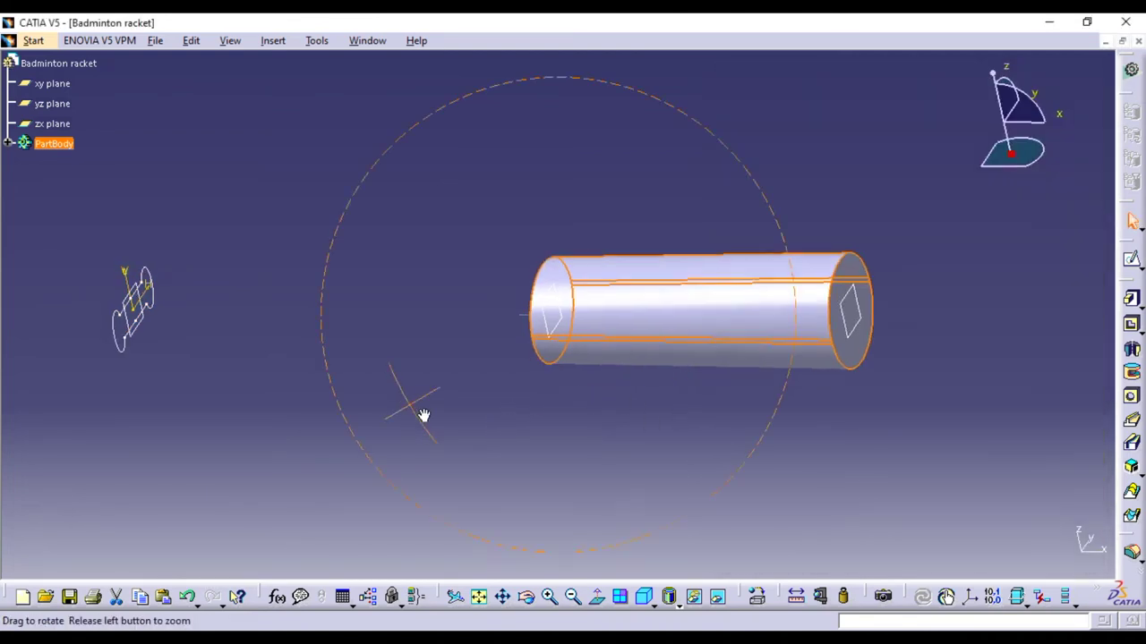
pyautogui.click(7, 144)
pyautogui.moveTo(364, 361); pyautogui.dragTo(354, 346, button='middle')
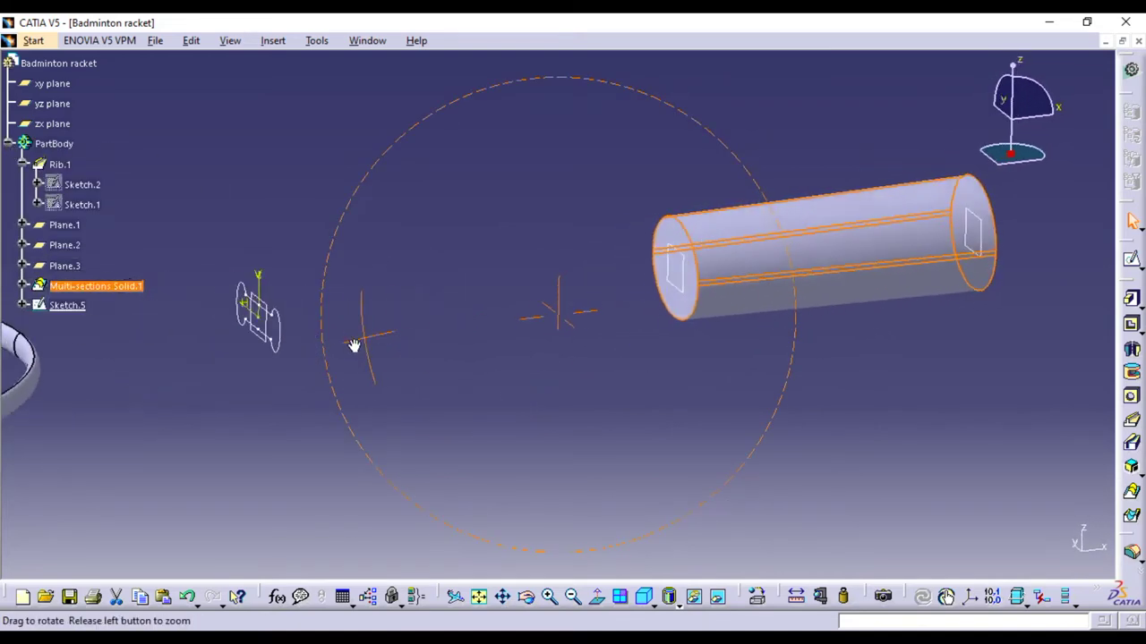
pyautogui.click(503, 412)
pyautogui.moveTo(504, 415)
pyautogui.mouseDown(button='middle')
pyautogui.moveTo(558, 433)
pyautogui.moveTo(525, 391)
pyautogui.mouseUp(button='middle')
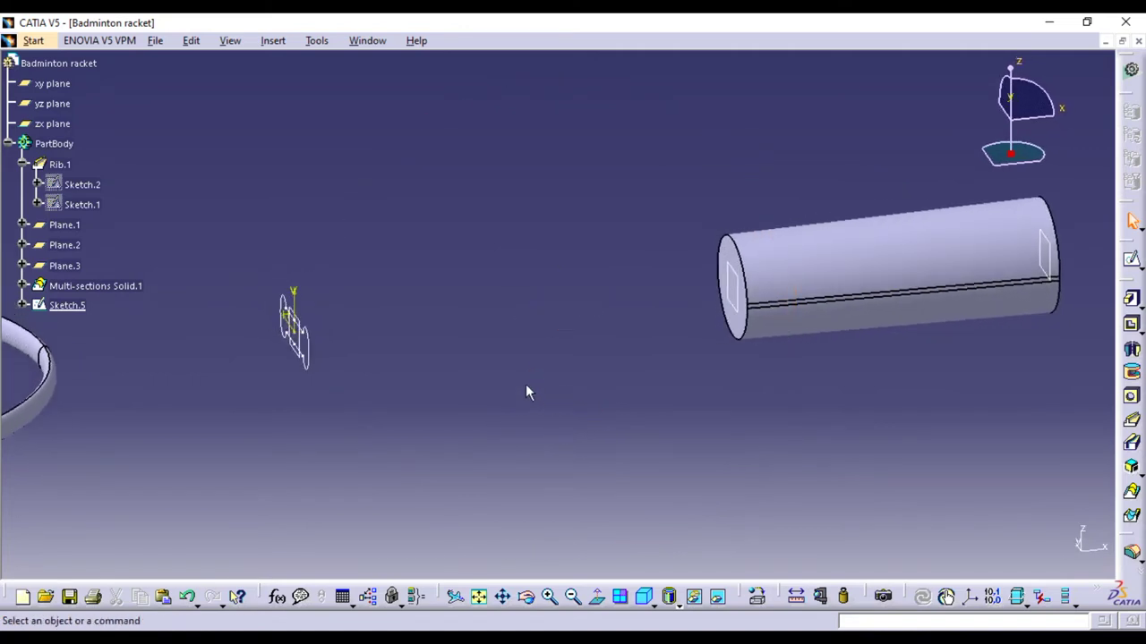
pyautogui.click(736, 255)
pyautogui.click(1132, 259)
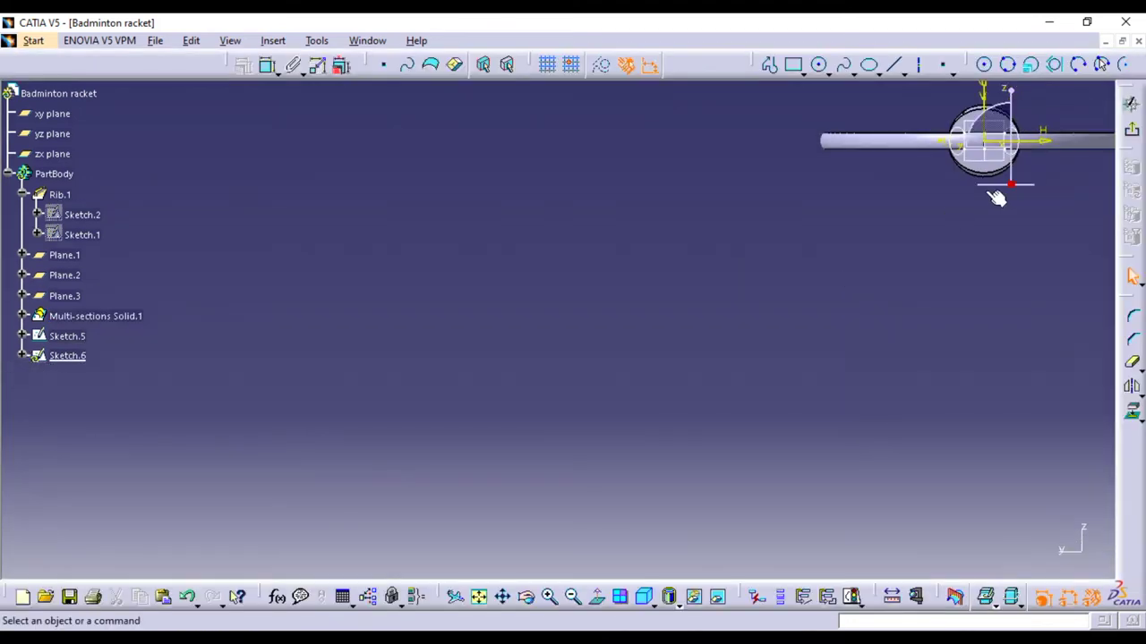
# Draw a circle centred on the origin of Sketch.6, viewed normal to the sketch plane
pyautogui.moveTo(656, 415); pyautogui.dragTo(679, 175, button='middle')
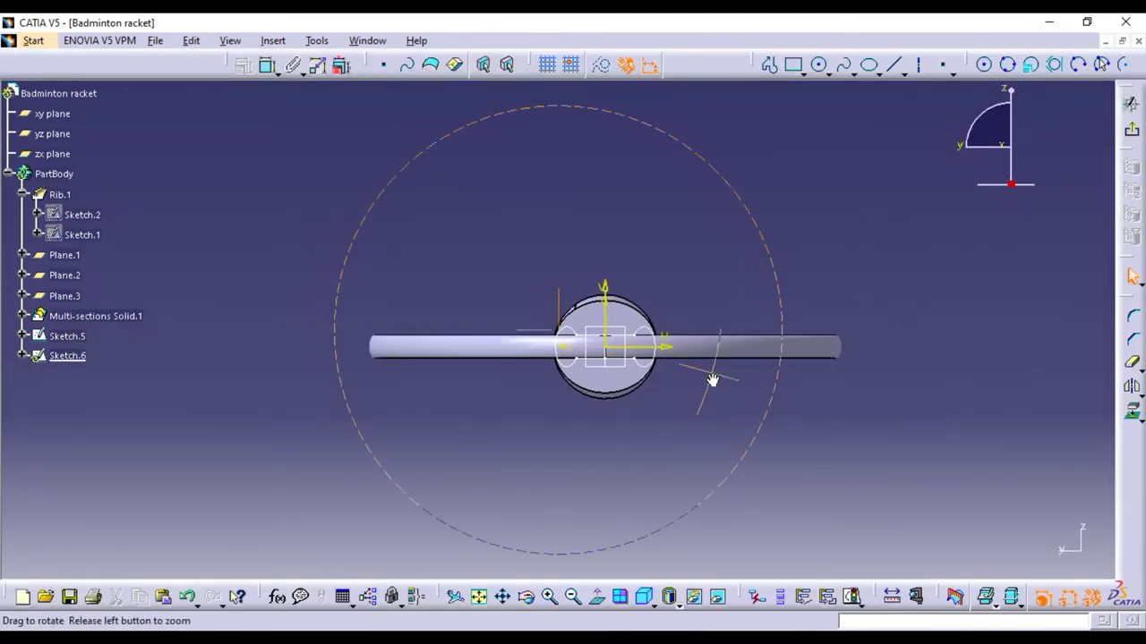
pyautogui.click(596, 596)
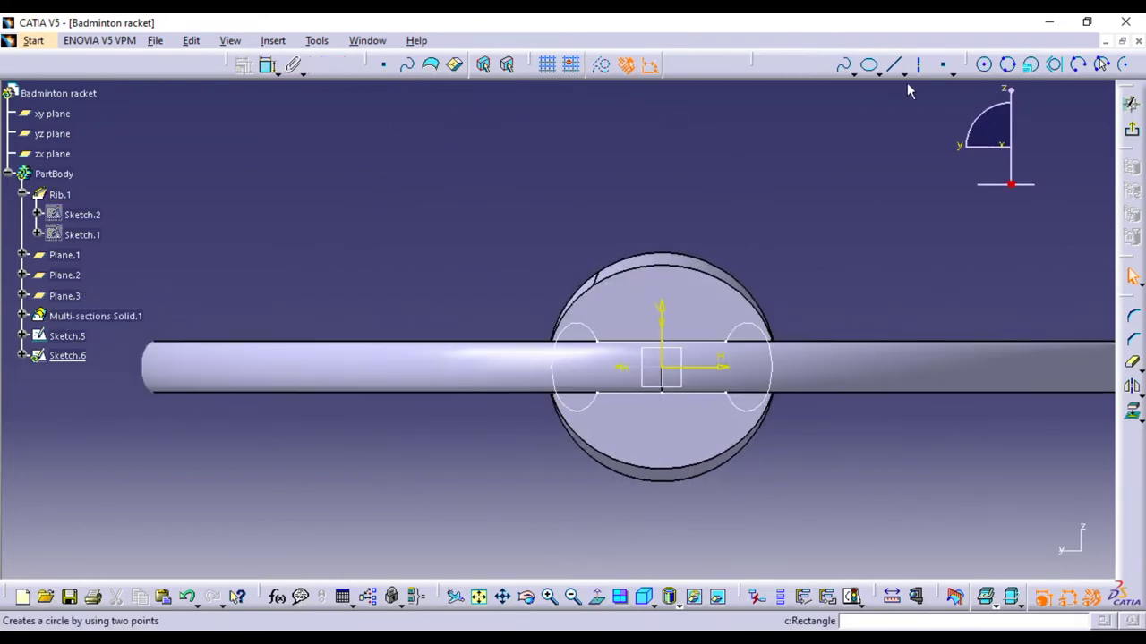
pyautogui.click(984, 64)
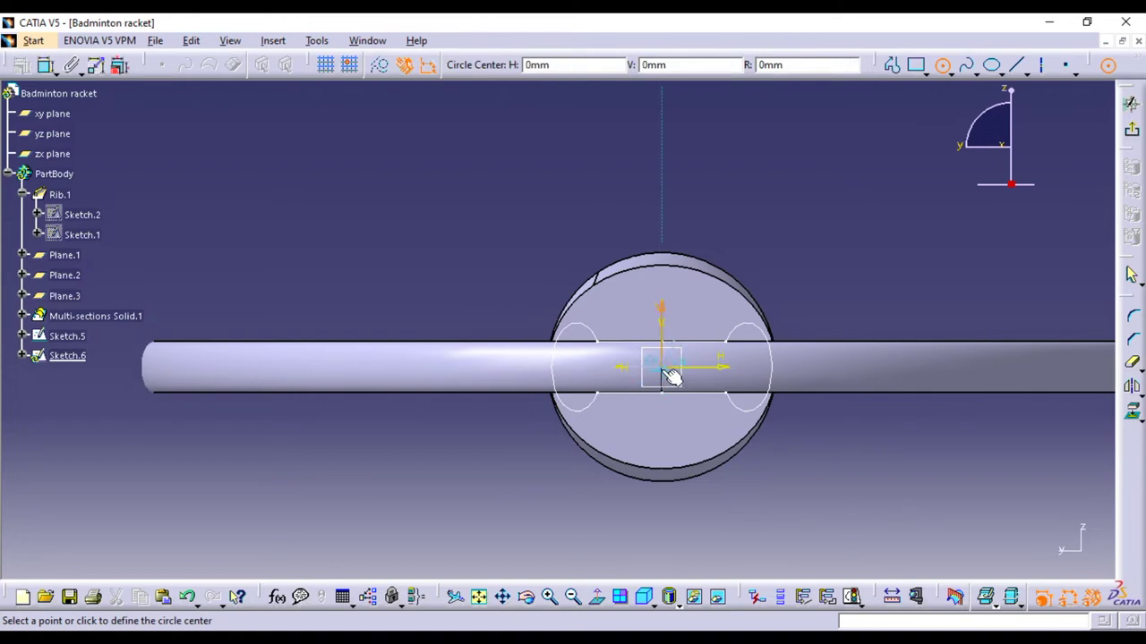
pyautogui.click(664, 370)
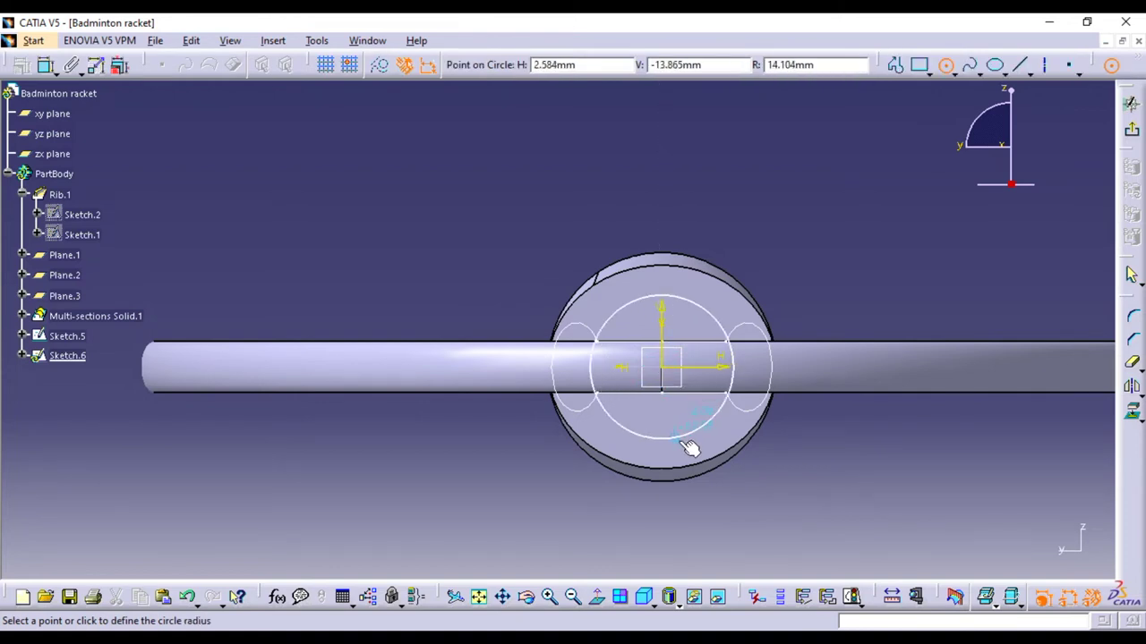
pyautogui.click(744, 516)
# Add the D 67.813 diameter dimension, then delete the circle together with it
pyautogui.click(269, 65)
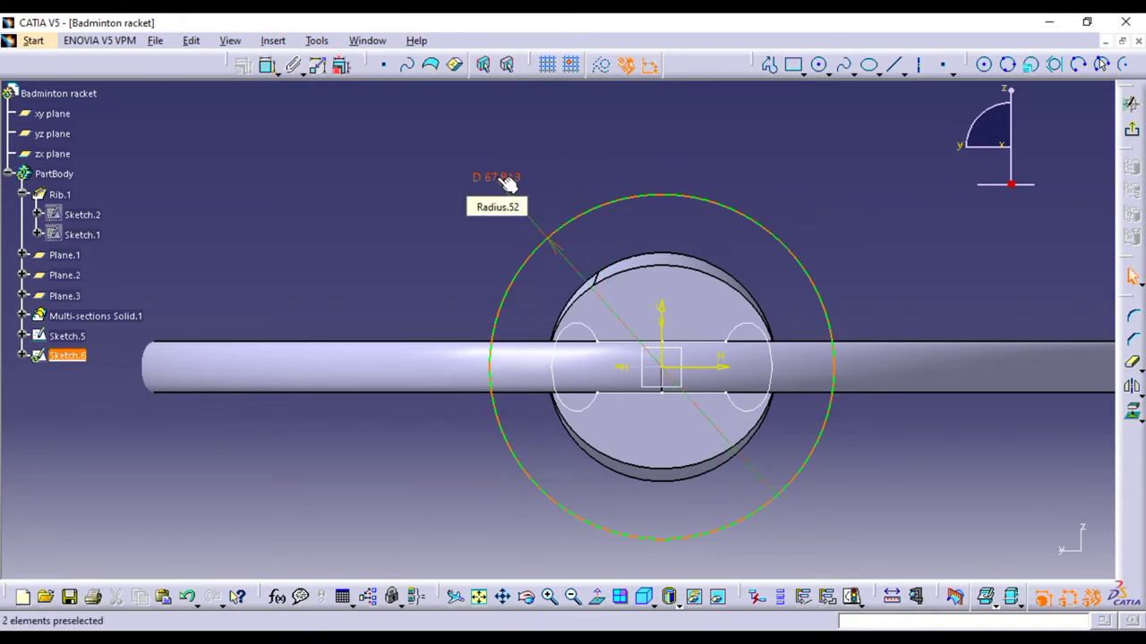
pyautogui.click(507, 182)
pyautogui.click(678, 198)
pyautogui.press('Delete')
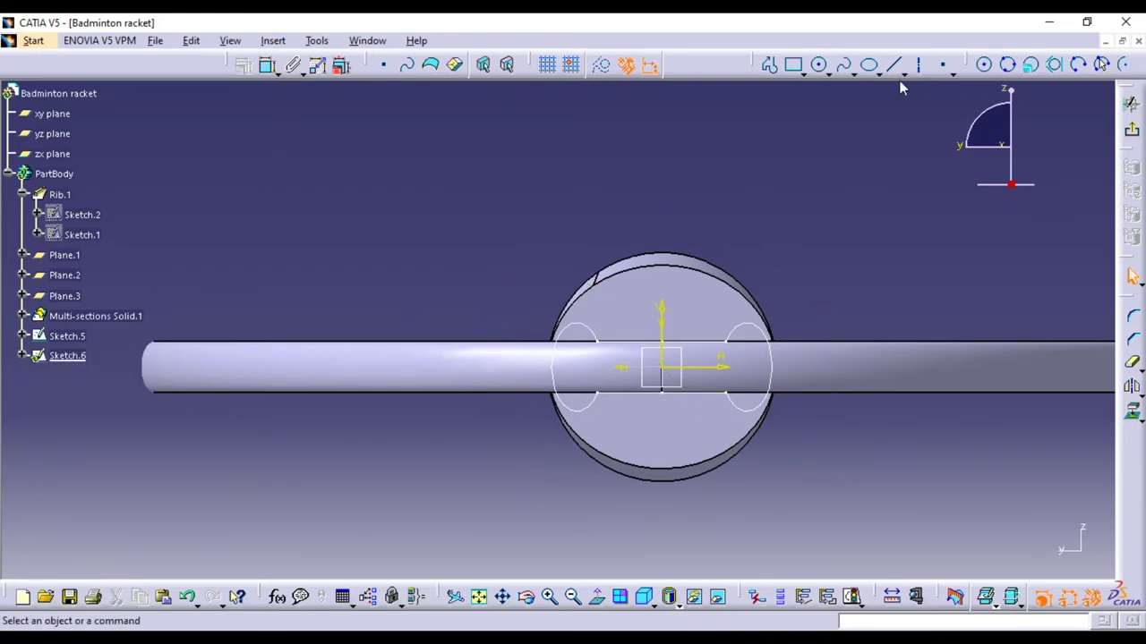
# Draw a horizontal ellipse centred on the origin, about 88.8 mm wide
pyautogui.click(868, 64)
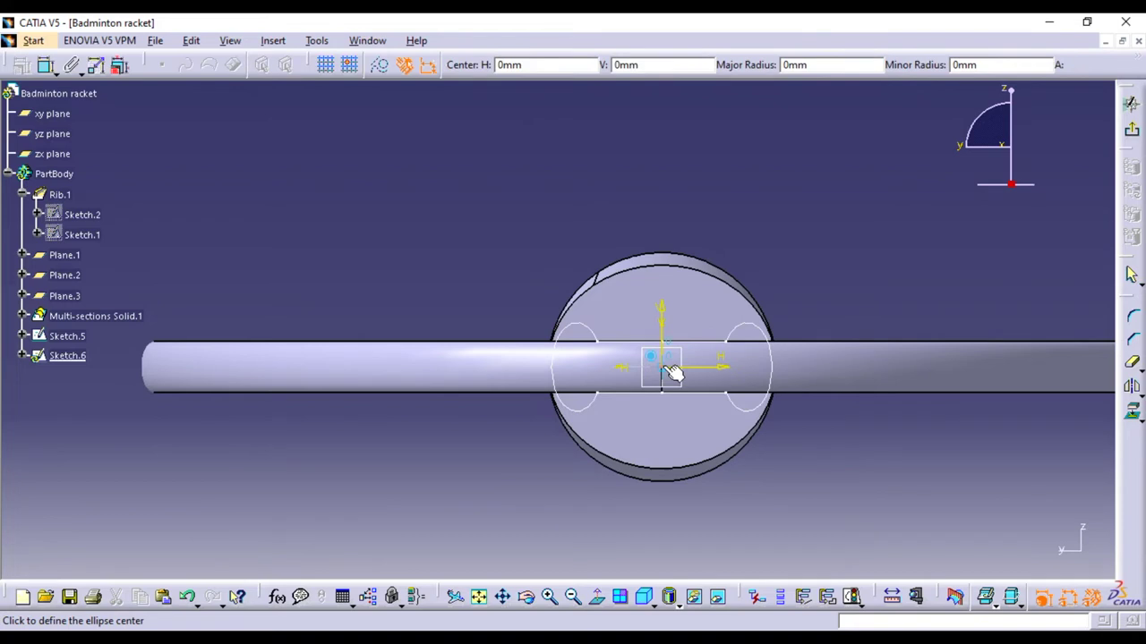
pyautogui.click(670, 374)
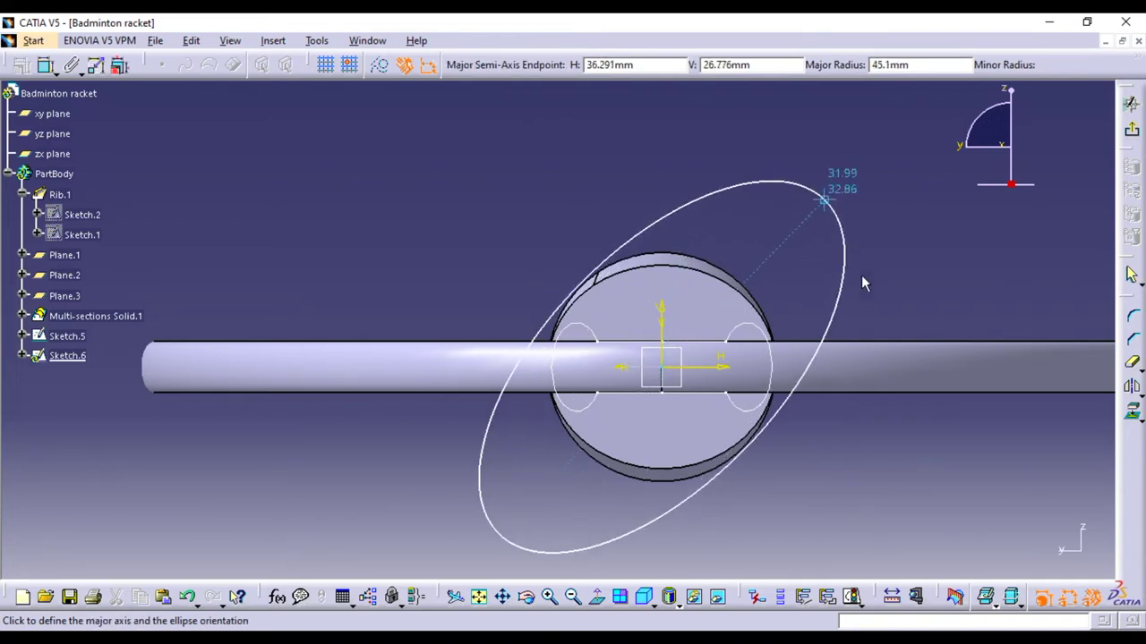
pyautogui.click(886, 372)
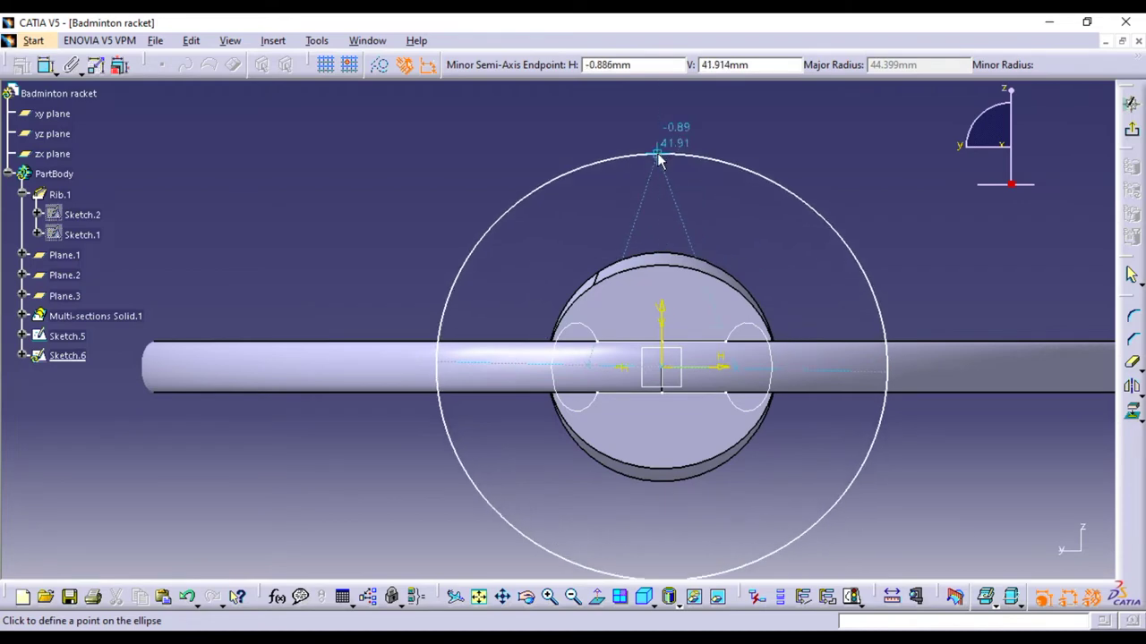
pyautogui.click(660, 212)
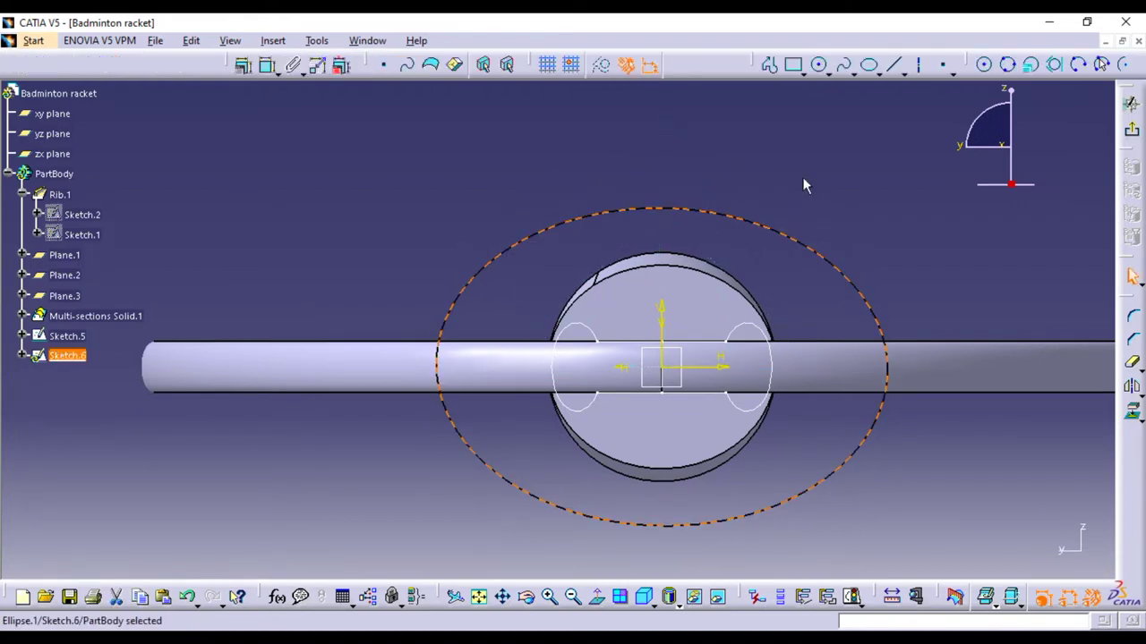
pyautogui.click(267, 64)
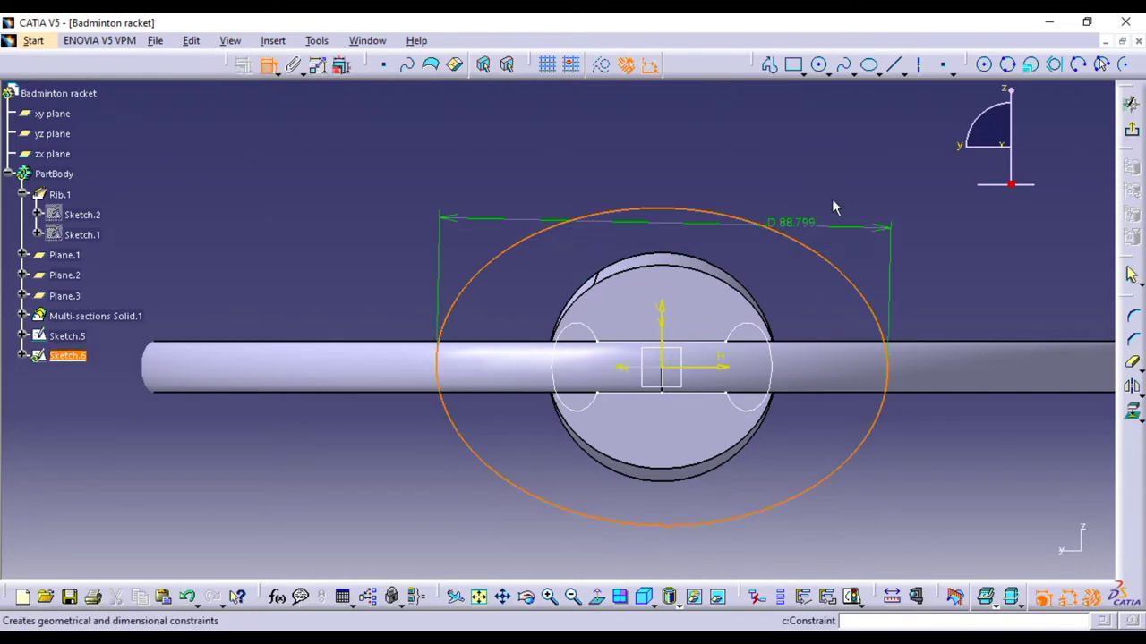
# Constrain the ellipse width to 45 mm, then abandon an extra dimension
pyautogui.click(752, 171)
pyautogui.doubleClick(745, 162)
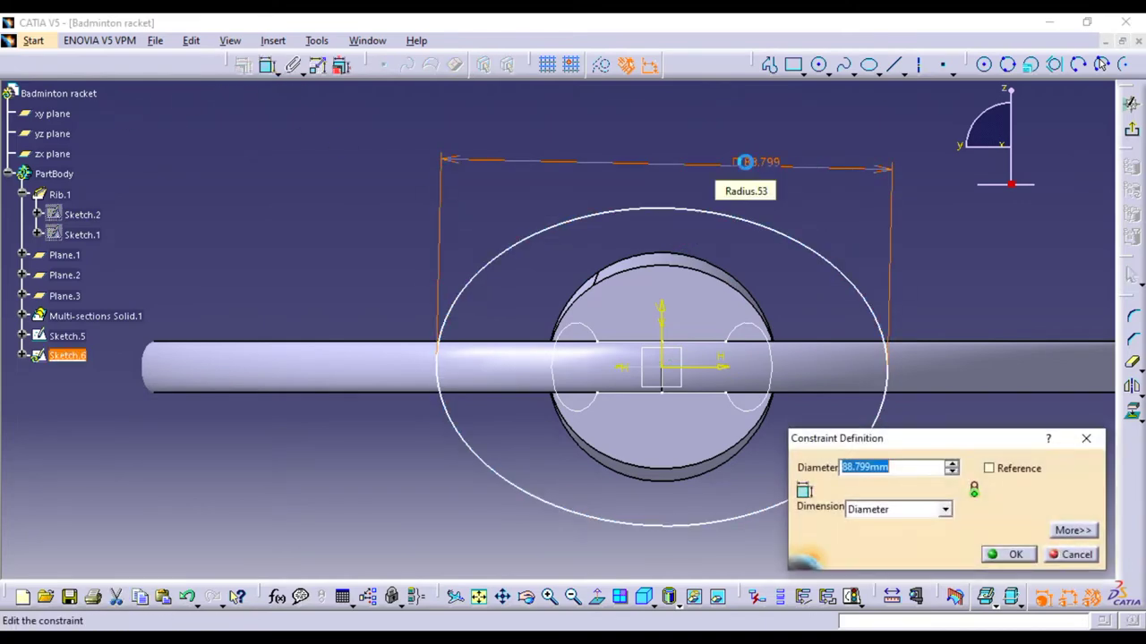
pyautogui.click(1009, 554)
pyautogui.click(277, 71)
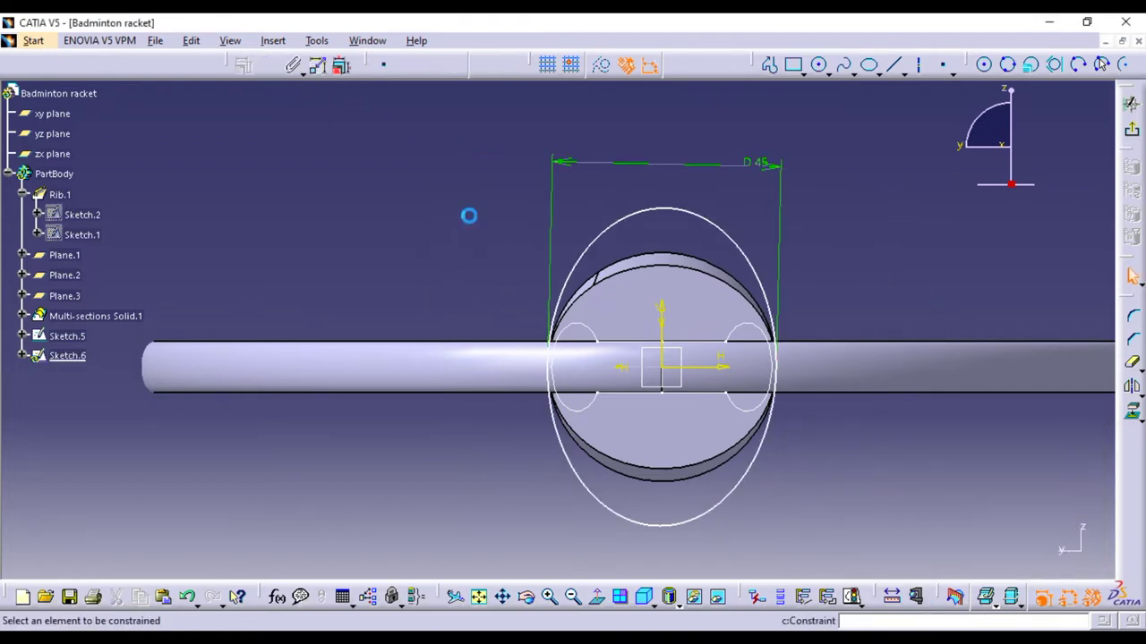
pyautogui.click(673, 212)
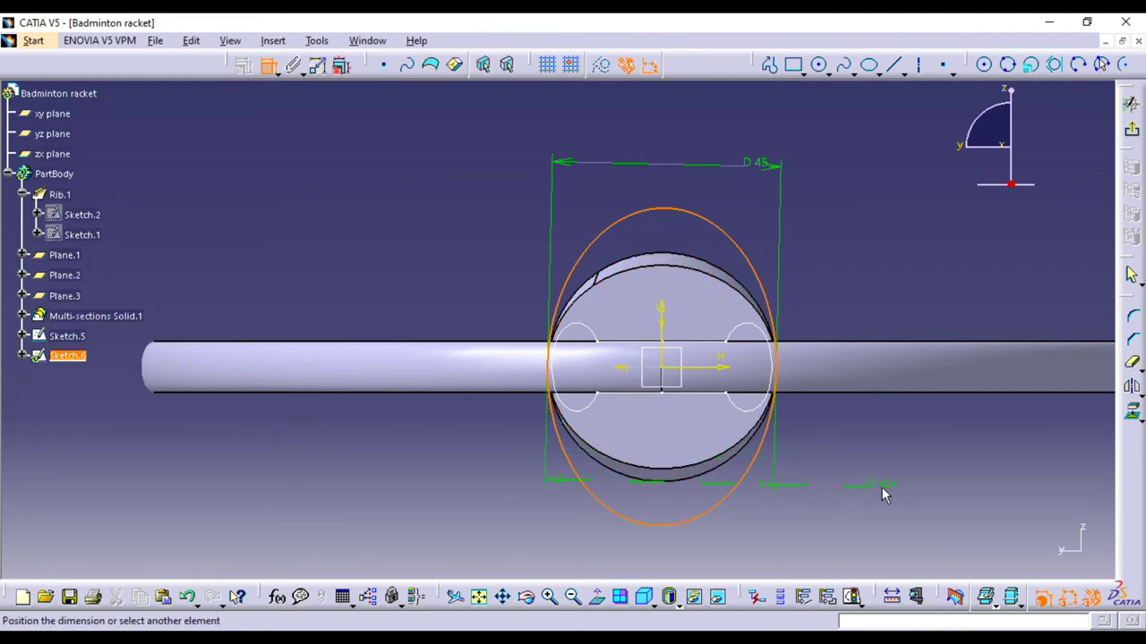
pyautogui.press('Escape')
# Try another dimension on the ellipse and cancel it, adjusting the view
pyautogui.middleClick(851, 474)
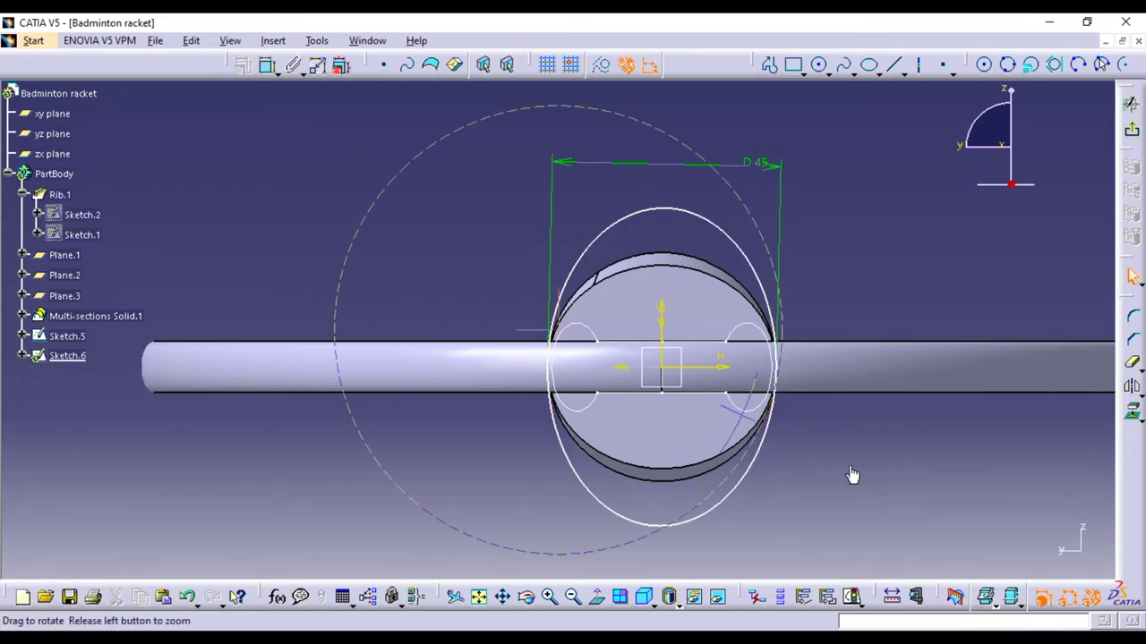
pyautogui.click(267, 65)
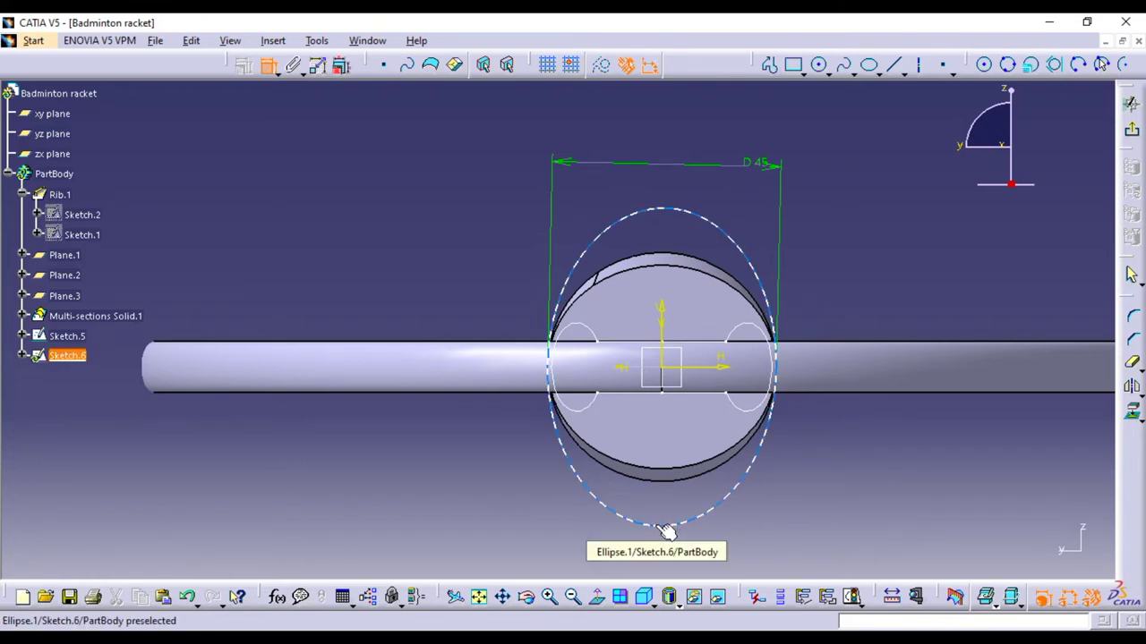
pyautogui.click(667, 530)
pyautogui.press('Escape')
pyautogui.moveTo(825, 296)
pyautogui.mouseDown(button='middle')
pyautogui.moveTo(768, 436)
pyautogui.moveTo(740, 404)
pyautogui.mouseUp(button='middle')
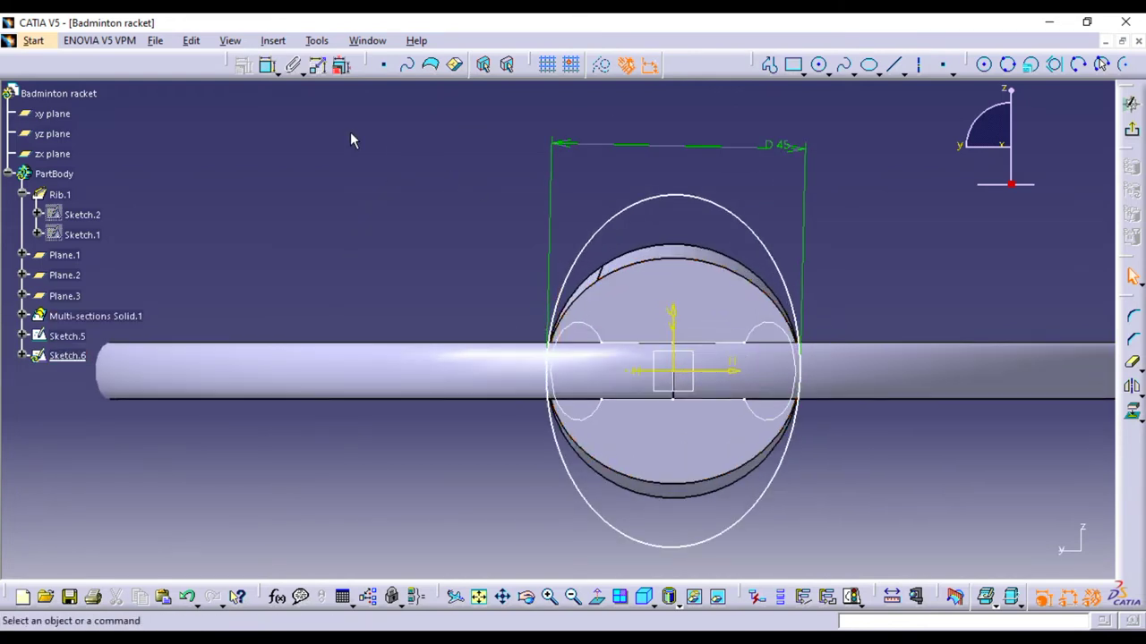
pyautogui.click(672, 195)
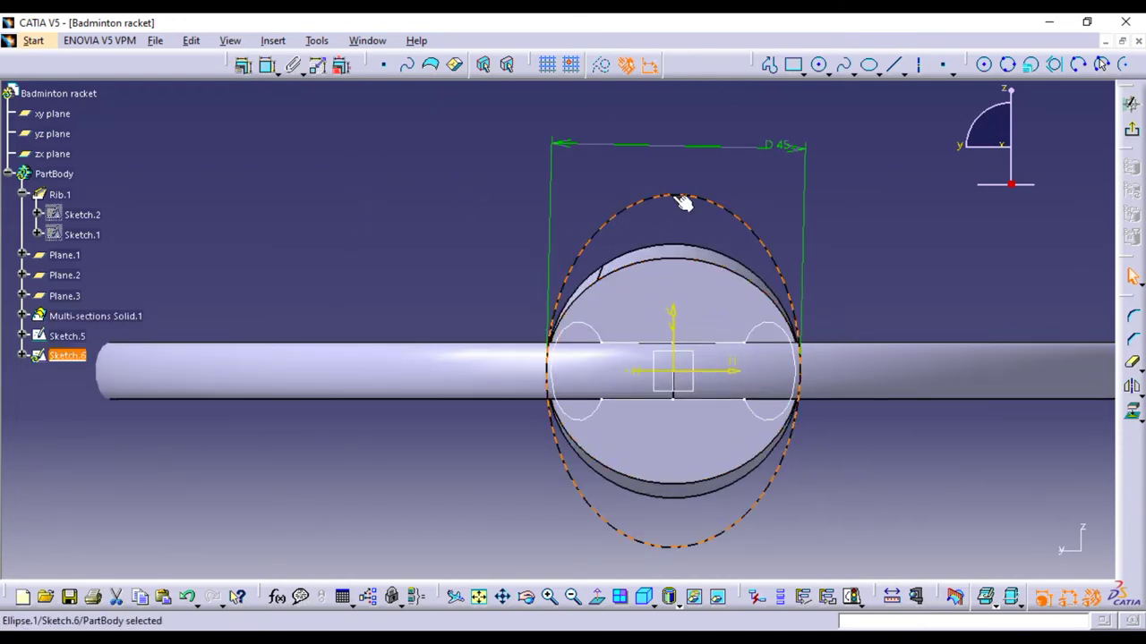
pyautogui.click(974, 252)
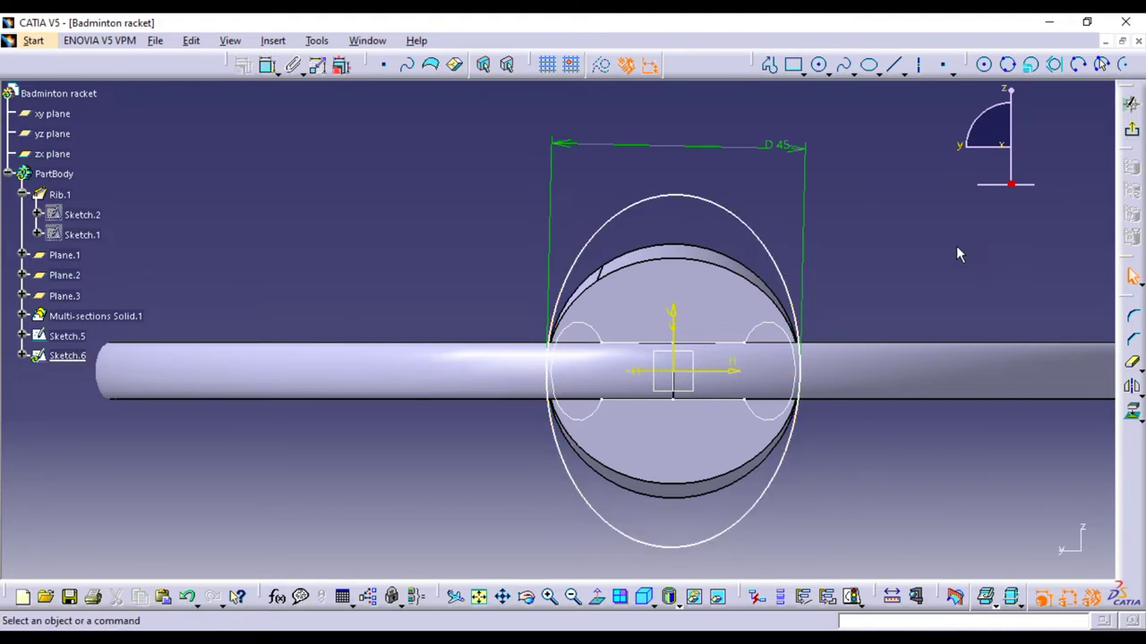
# Attempt an angular dimension to the horizontal axis, cancel it, and delete the ellipse
pyautogui.click(273, 67)
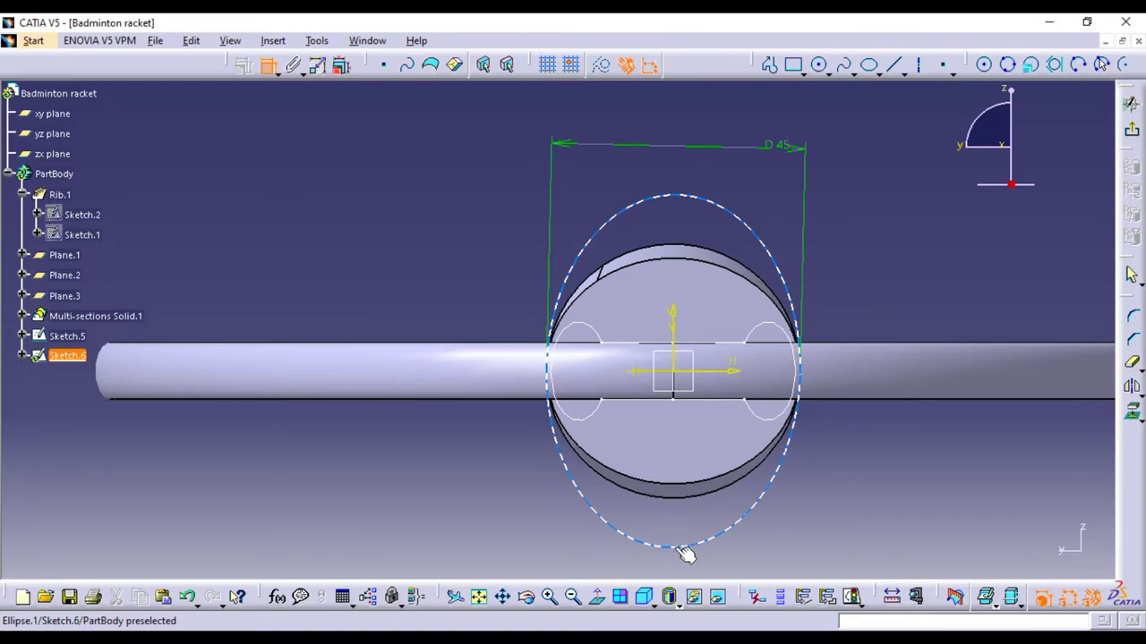
pyautogui.click(684, 200)
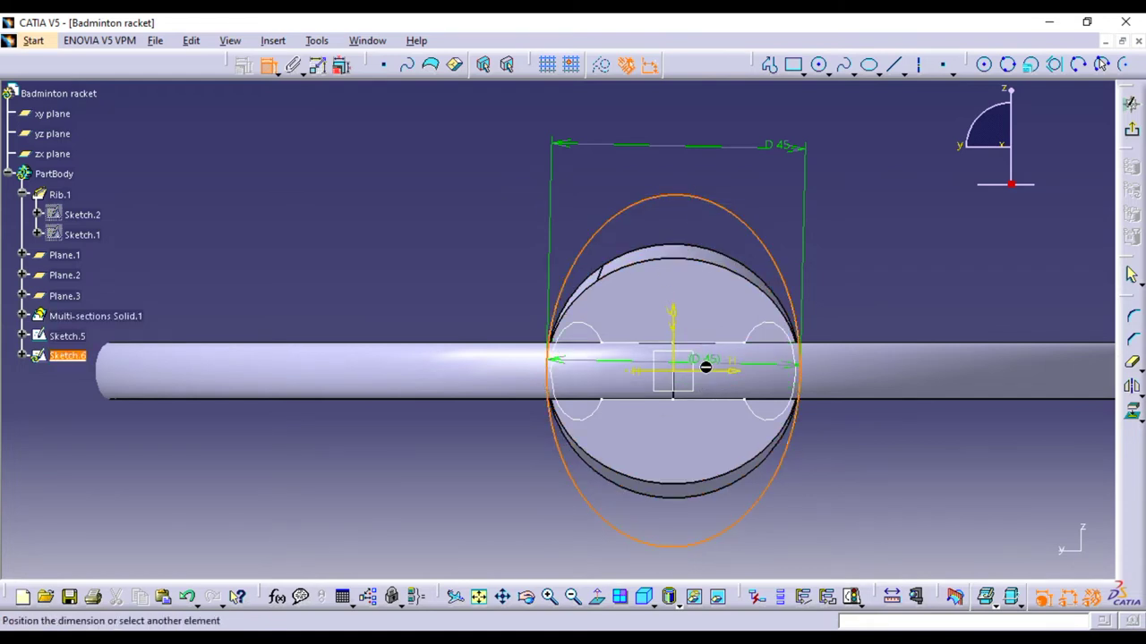
pyautogui.click(722, 372)
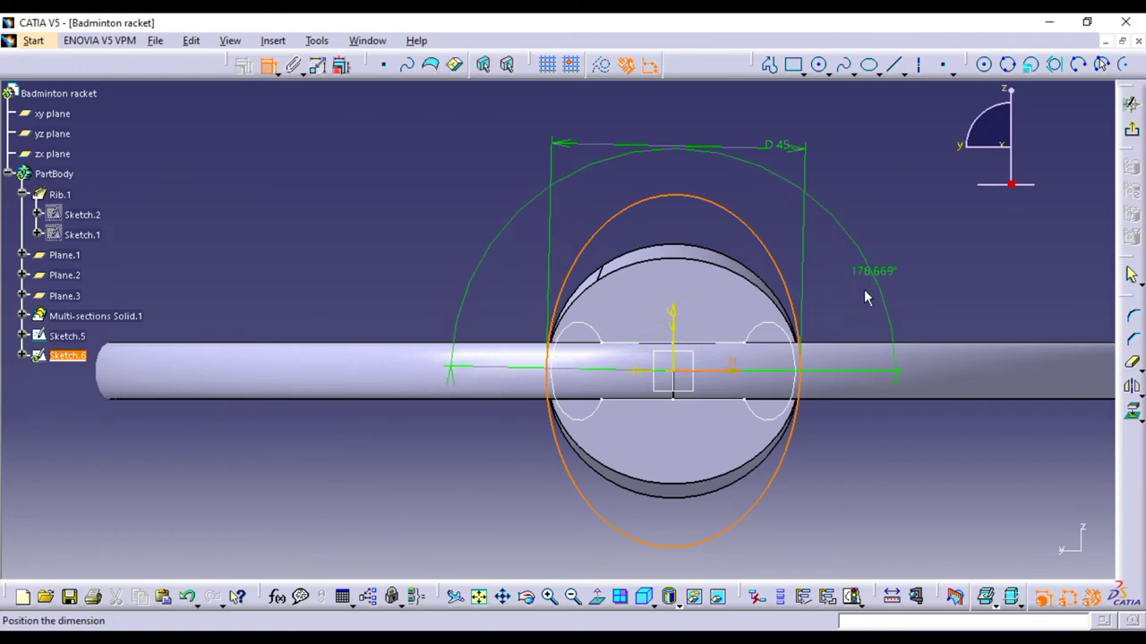
pyautogui.press('Escape')
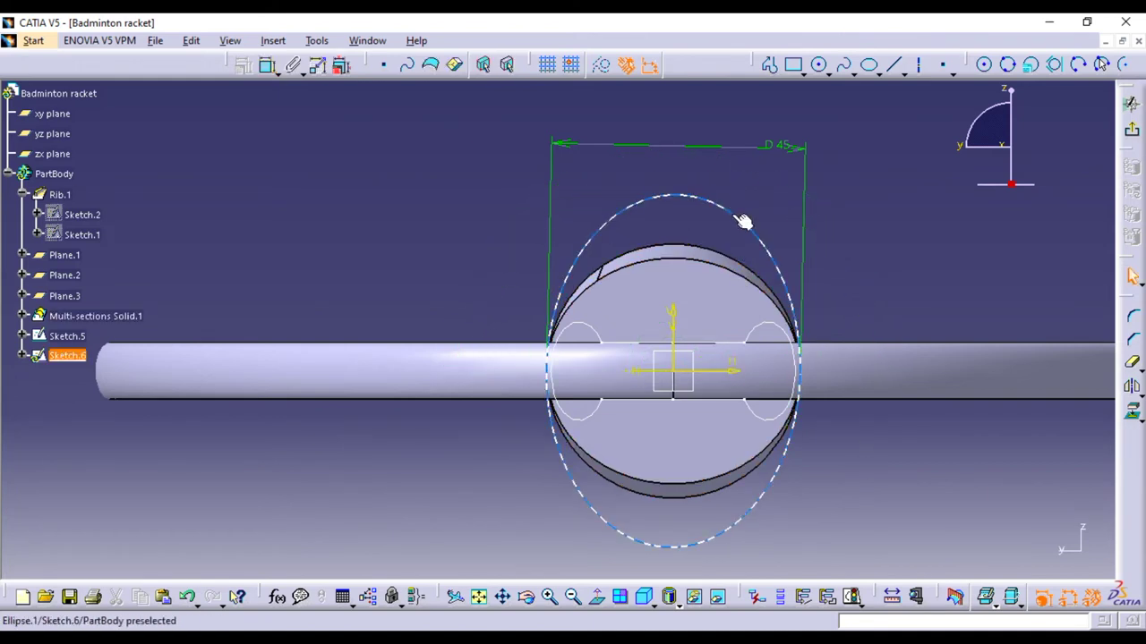
pyautogui.click(731, 212)
pyautogui.press('Delete')
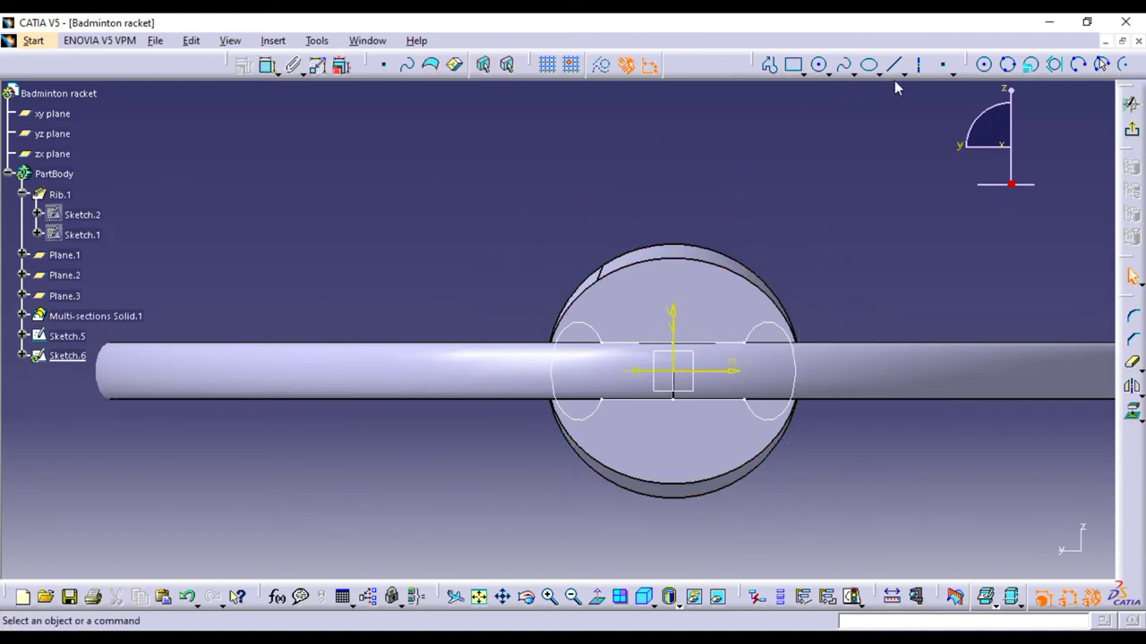
# Draw a new origin-centred ellipse and constrain its width to 45 mm
pyautogui.click(872, 70)
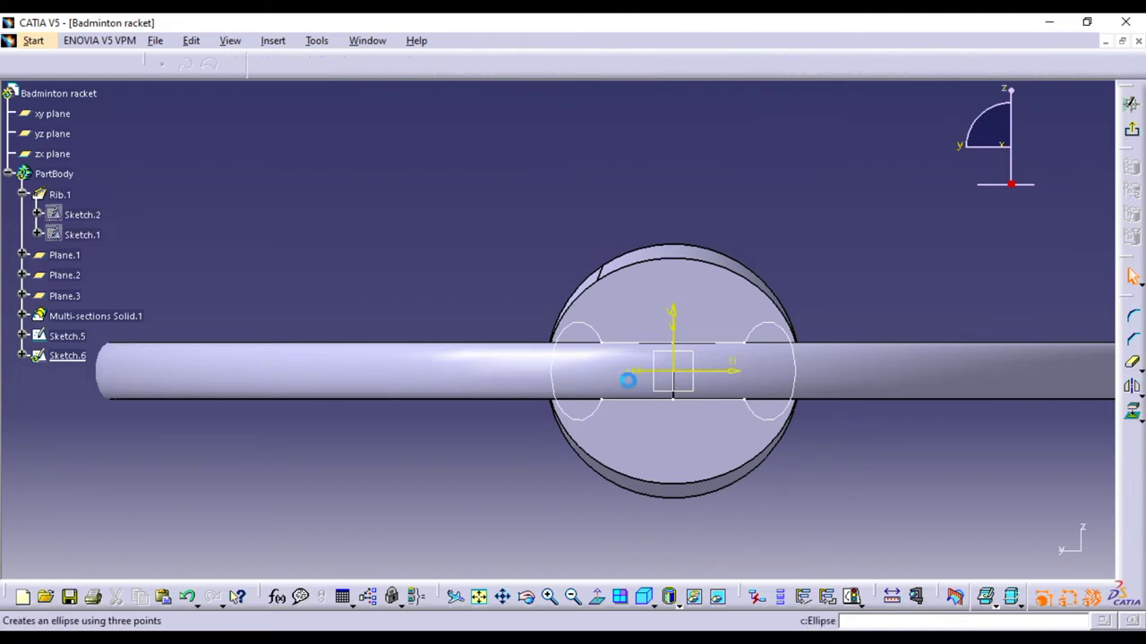
pyautogui.click(680, 377)
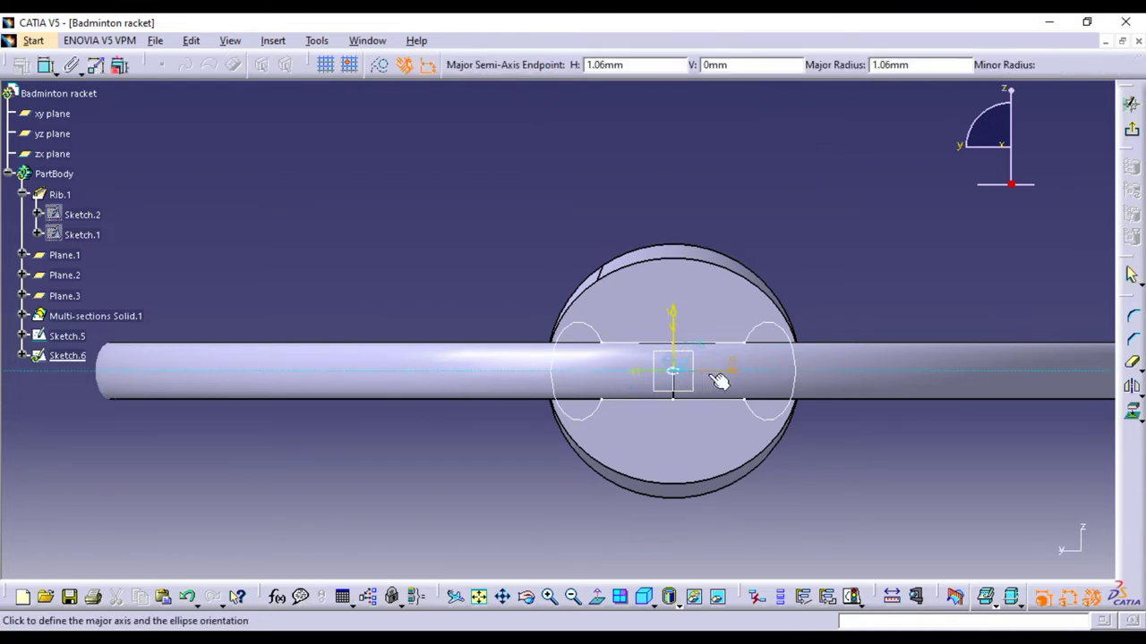
pyautogui.click(917, 367)
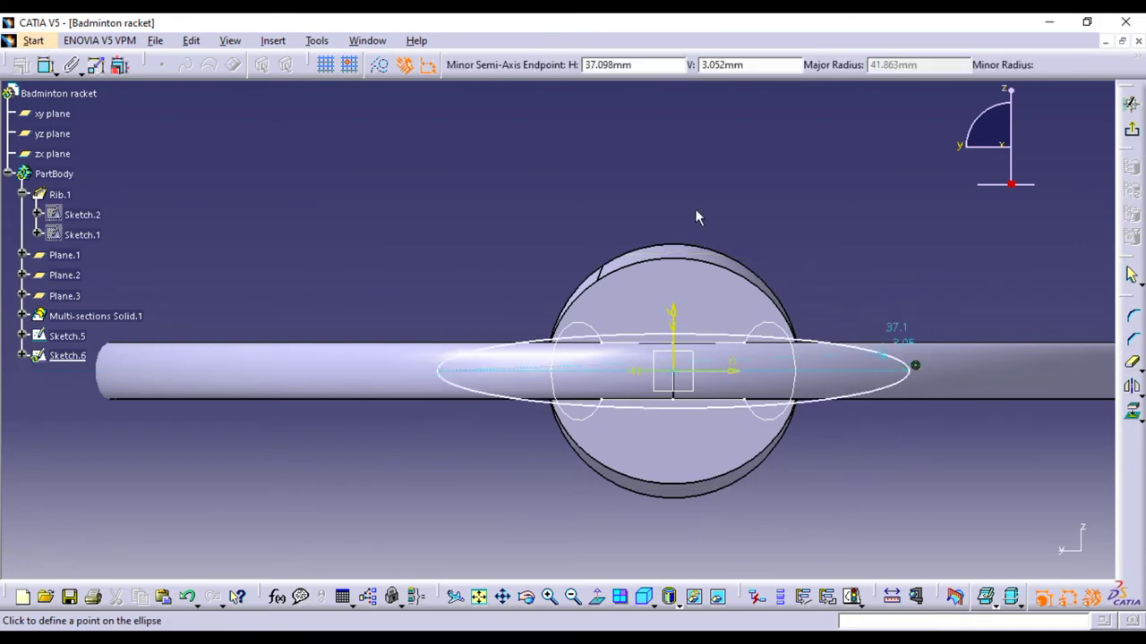
pyautogui.click(667, 161)
pyautogui.click(244, 66)
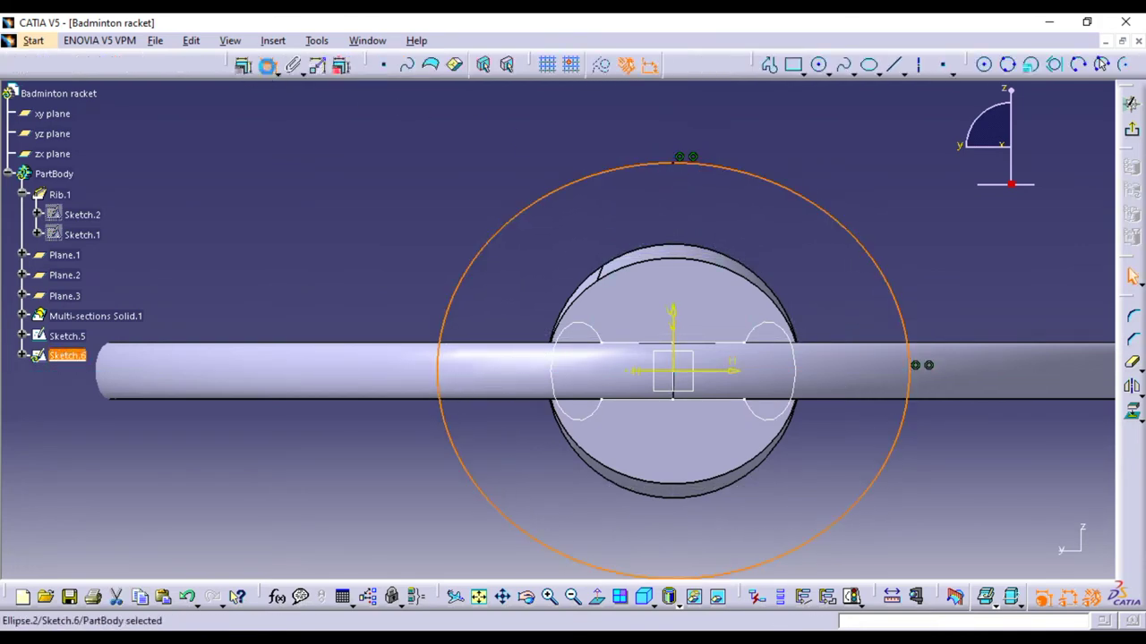
pyautogui.click(731, 119)
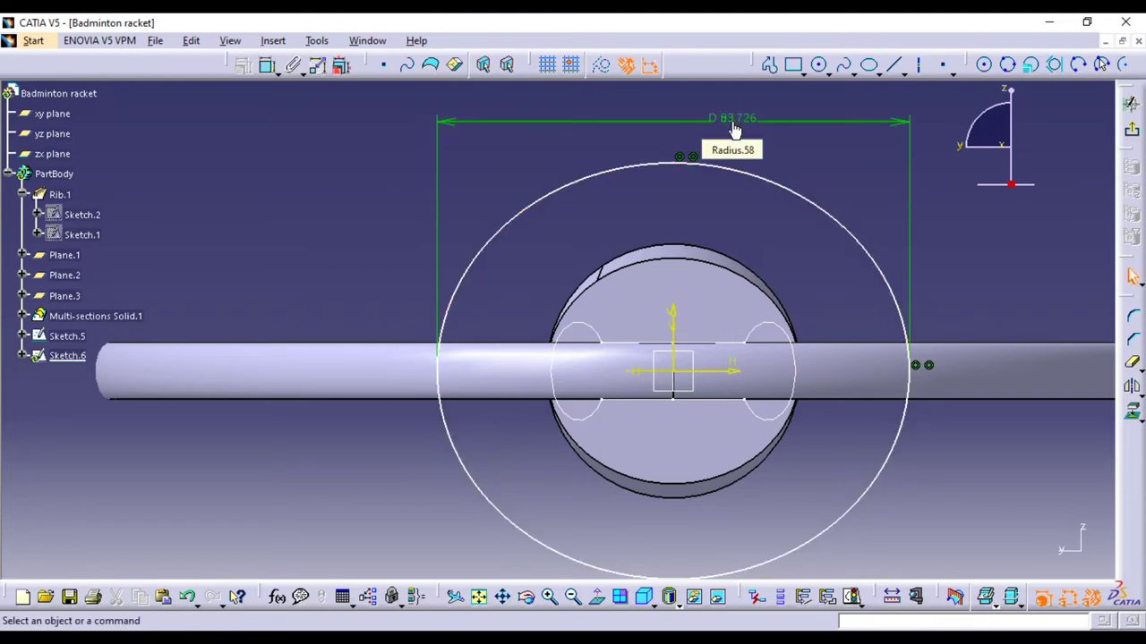
pyautogui.doubleClick(732, 118)
pyautogui.write('45')
pyautogui.click(989, 556)
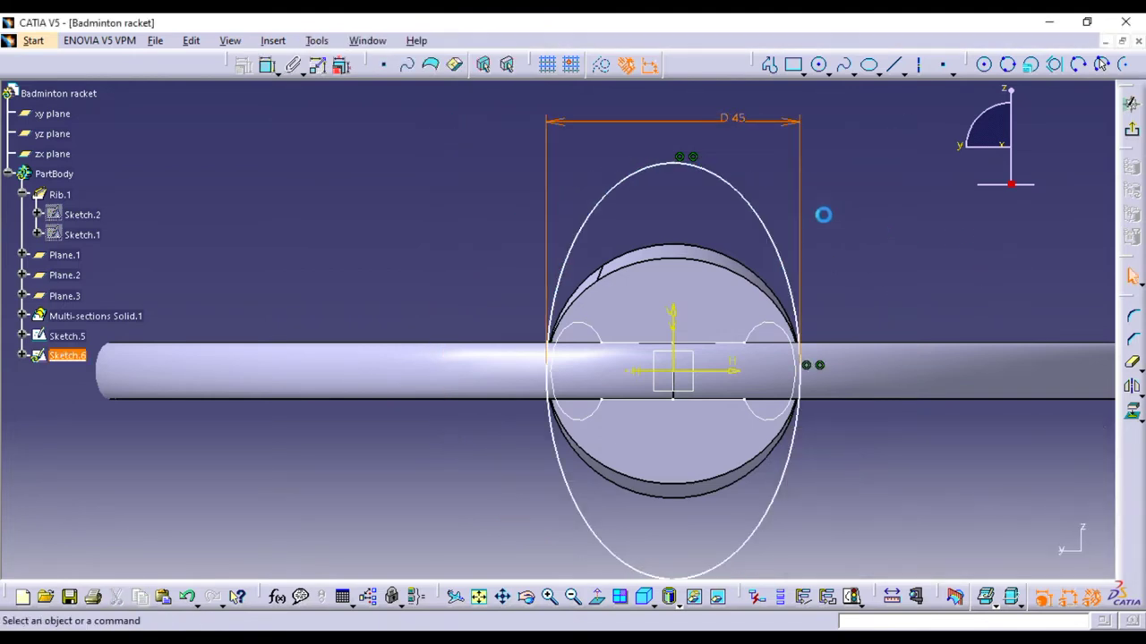
# Add a 20 mm height dimension to the ellipse and exit the sketch
pyautogui.click(270, 64)
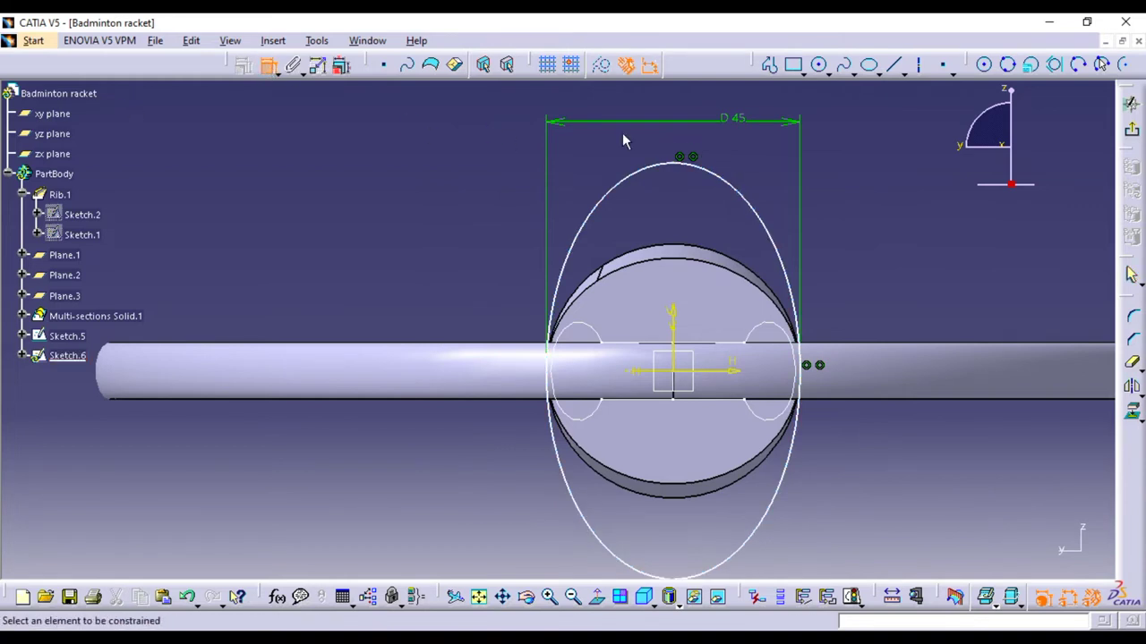
pyautogui.click(684, 162)
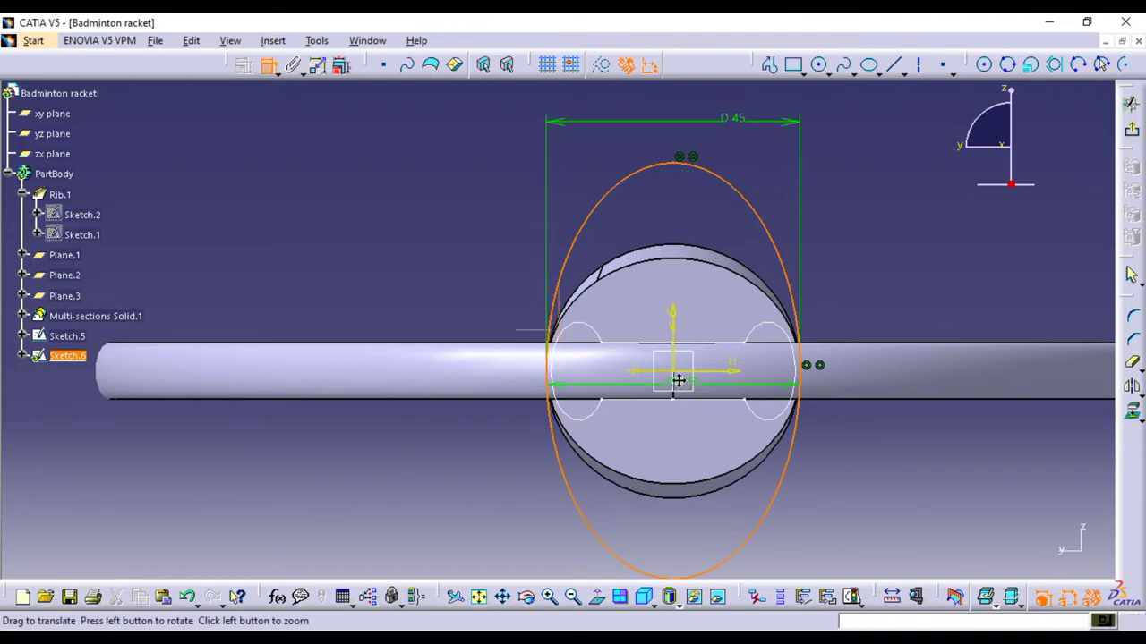
pyautogui.moveTo(682, 385); pyautogui.dragTo(666, 326, button='middle')
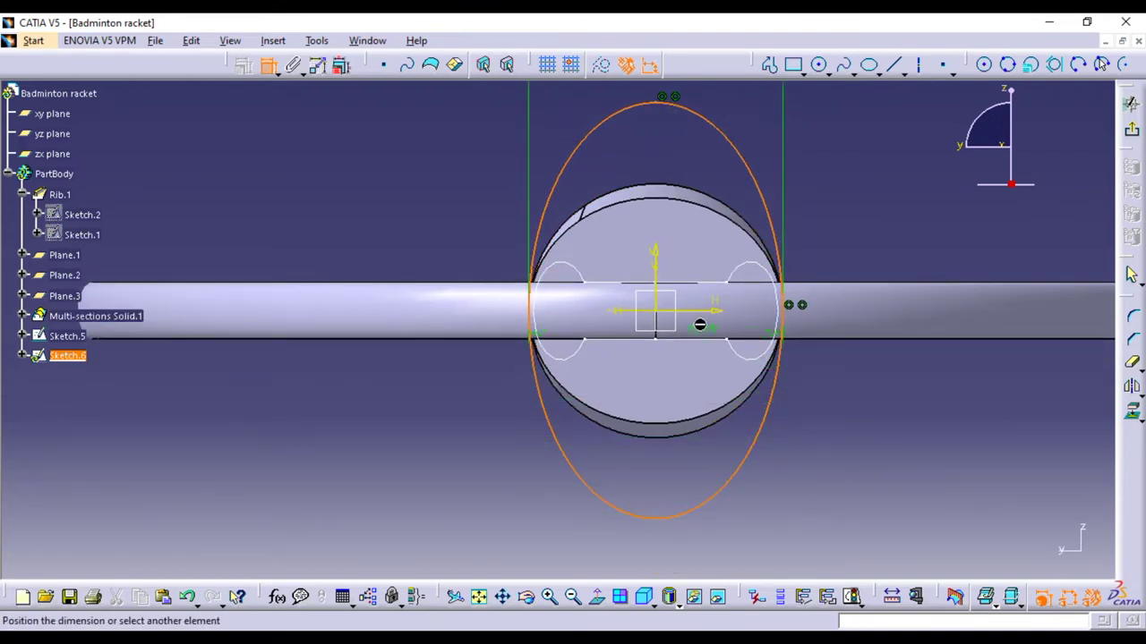
pyautogui.click(853, 212)
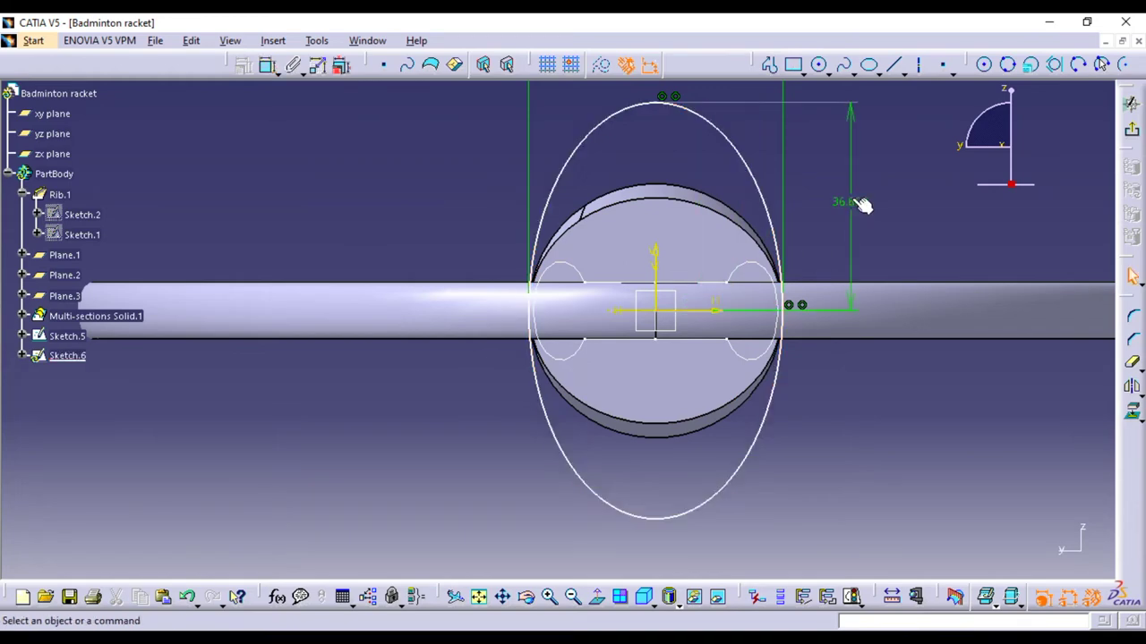
pyautogui.moveTo(855, 213); pyautogui.dragTo(880, 358, button='middle')
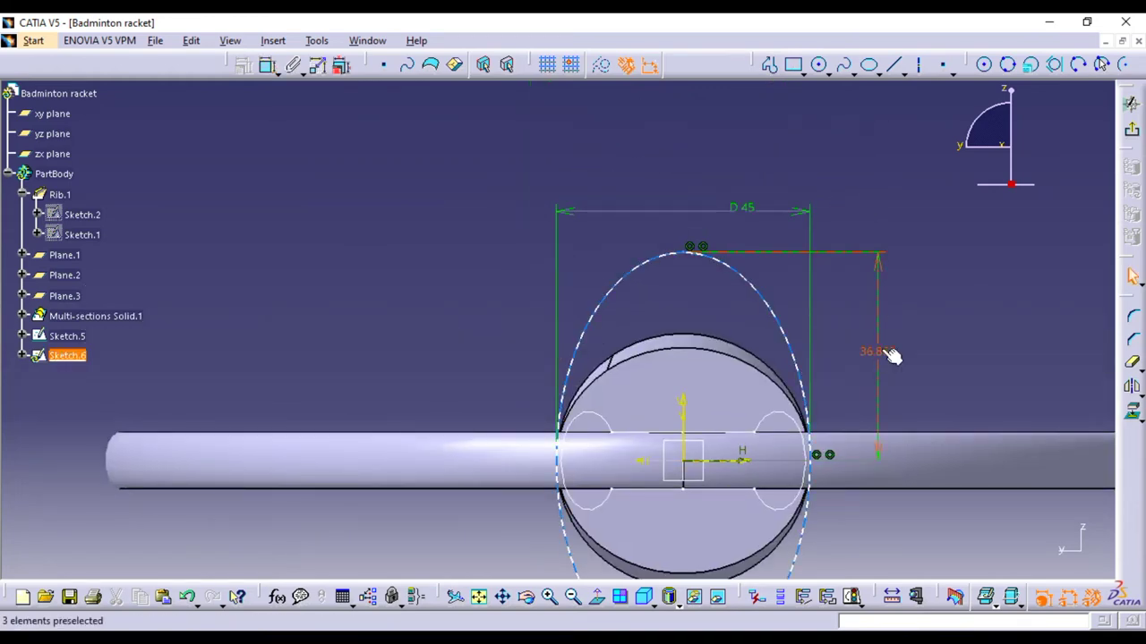
pyautogui.doubleClick(878, 351)
pyautogui.write('20')
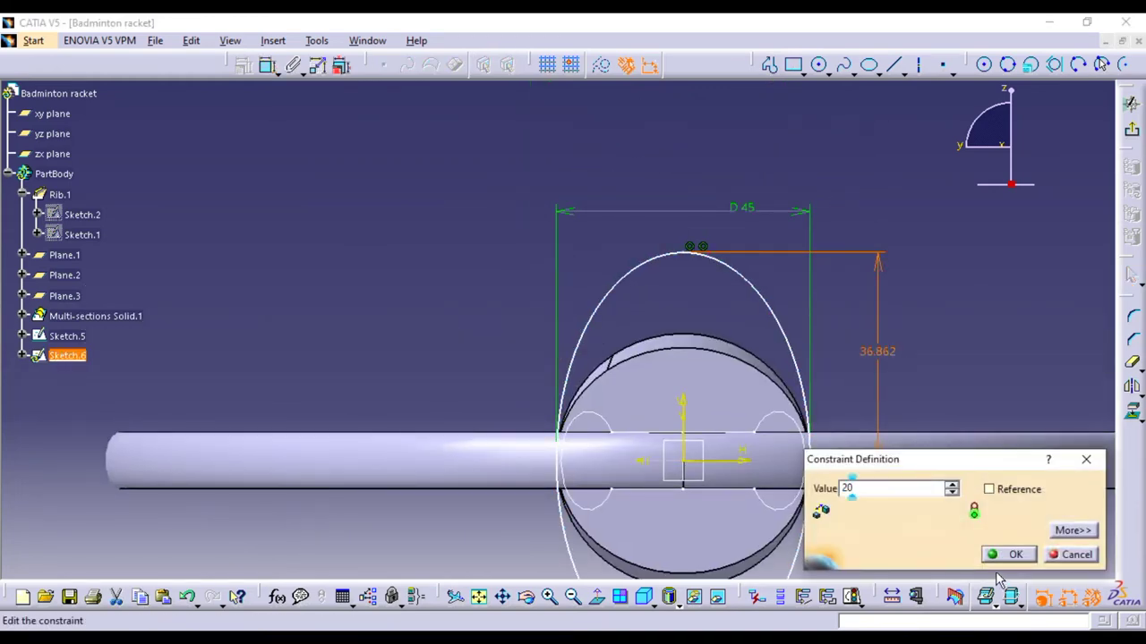
pyautogui.click(991, 555)
pyautogui.moveTo(928, 289); pyautogui.dragTo(925, 319, button='middle')
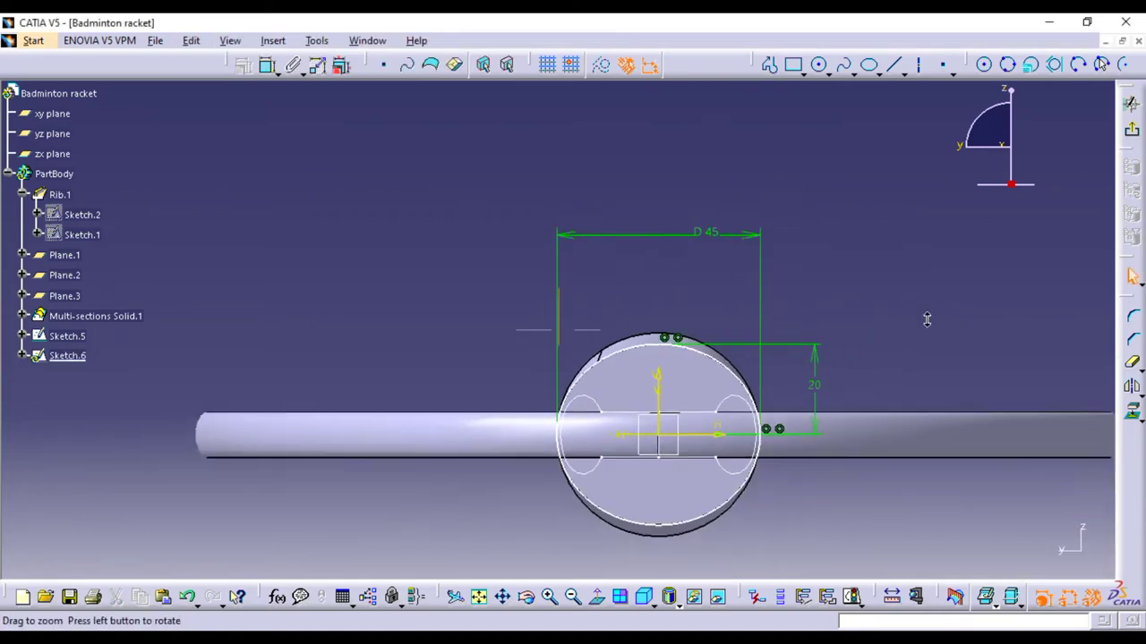
pyautogui.click(1131, 130)
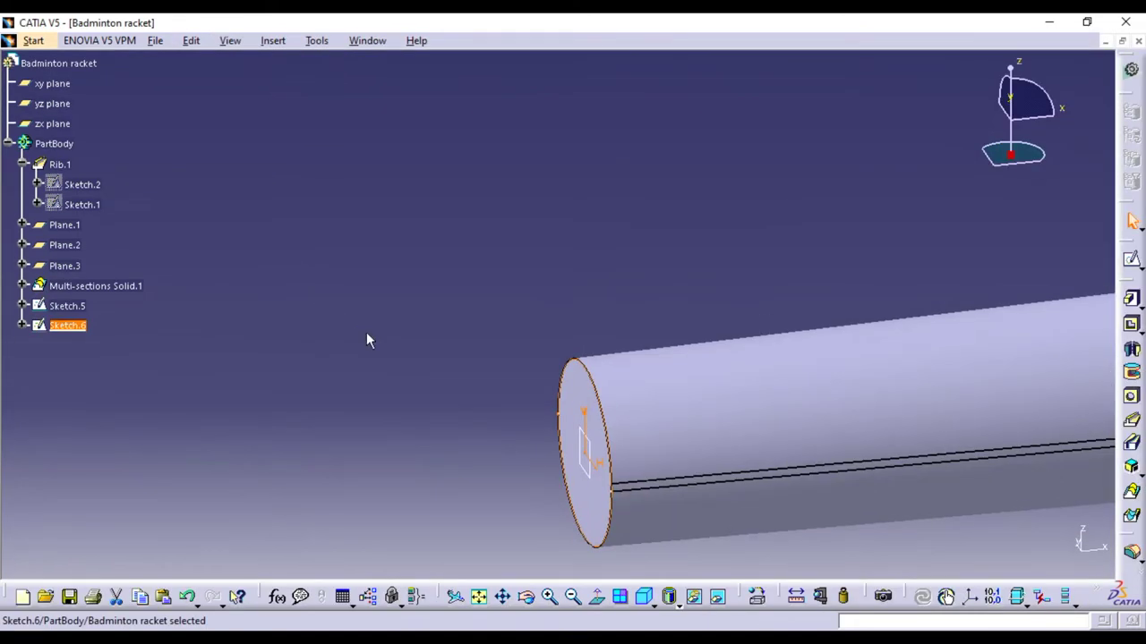
pyautogui.moveTo(379, 365)
pyautogui.mouseDown(button='middle')
pyautogui.moveTo(417, 435)
pyautogui.moveTo(509, 435)
pyautogui.mouseUp(button='middle')
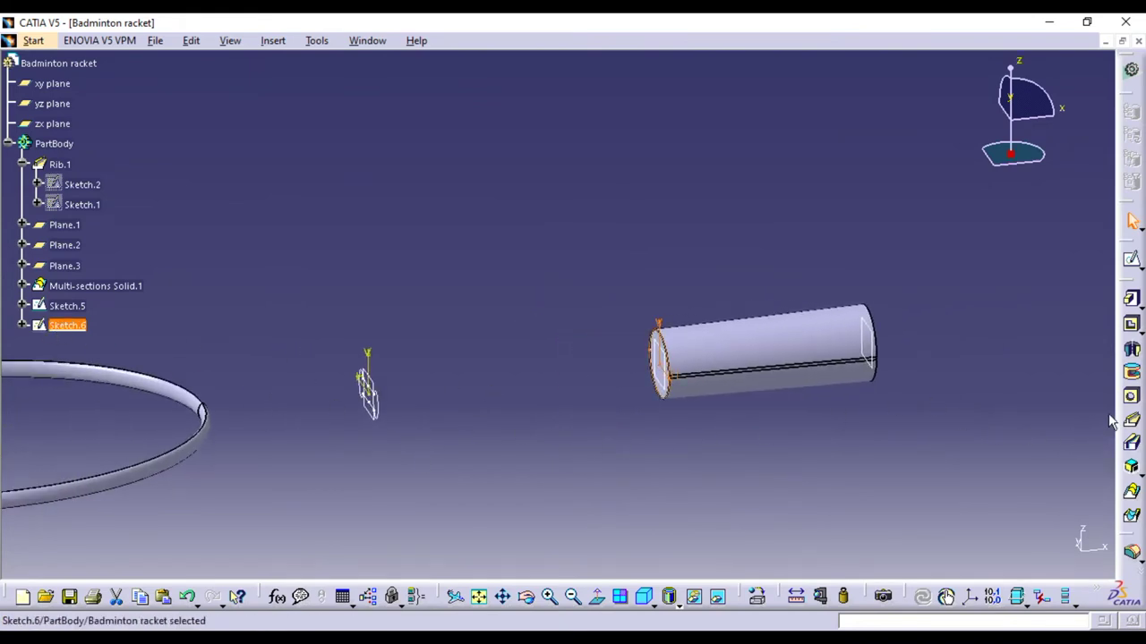
pyautogui.click(1132, 491)
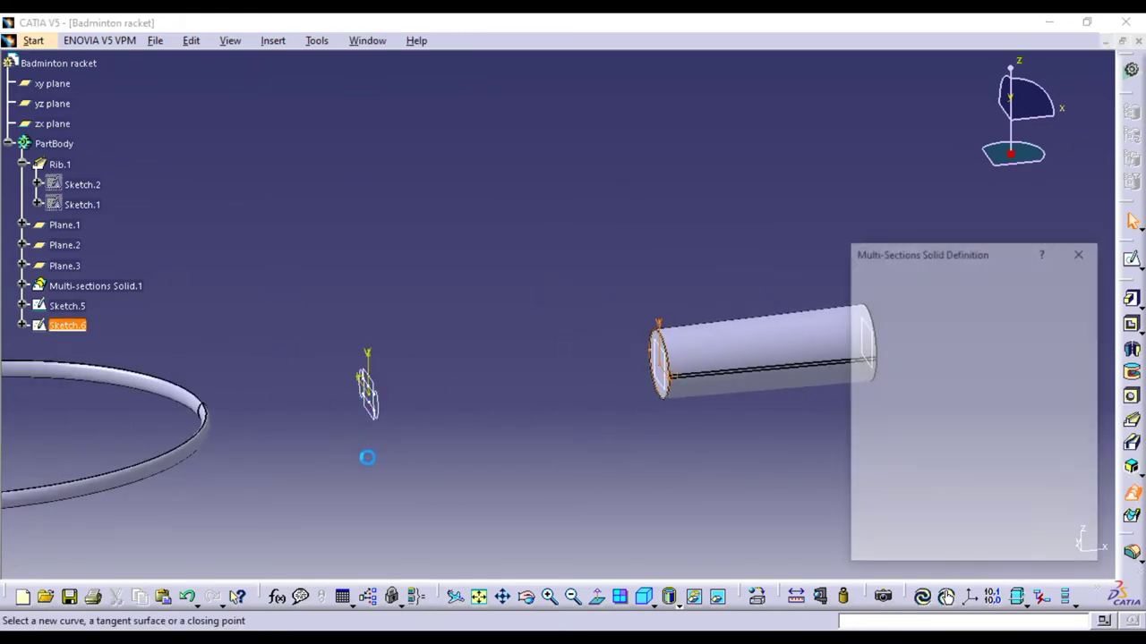
pyautogui.moveTo(384, 425)
pyautogui.keyDown('ctrl'); pyautogui.mouseDown(button='middle')
pyautogui.moveTo(348, 304)
pyautogui.moveTo(227, 414)
pyautogui.mouseUp(button='middle'); pyautogui.keyUp('ctrl')
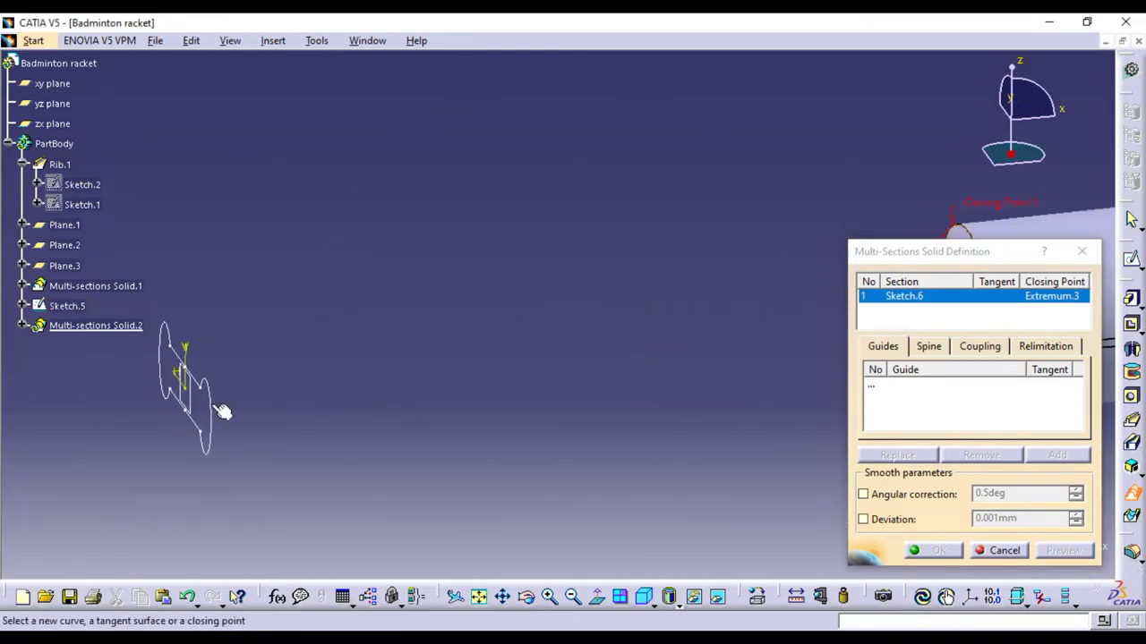
pyautogui.click(209, 402)
pyautogui.moveTo(315, 391)
pyautogui.mouseDown(button='middle')
pyautogui.moveTo(489, 379)
pyautogui.moveTo(166, 415)
pyautogui.mouseUp(button='middle')
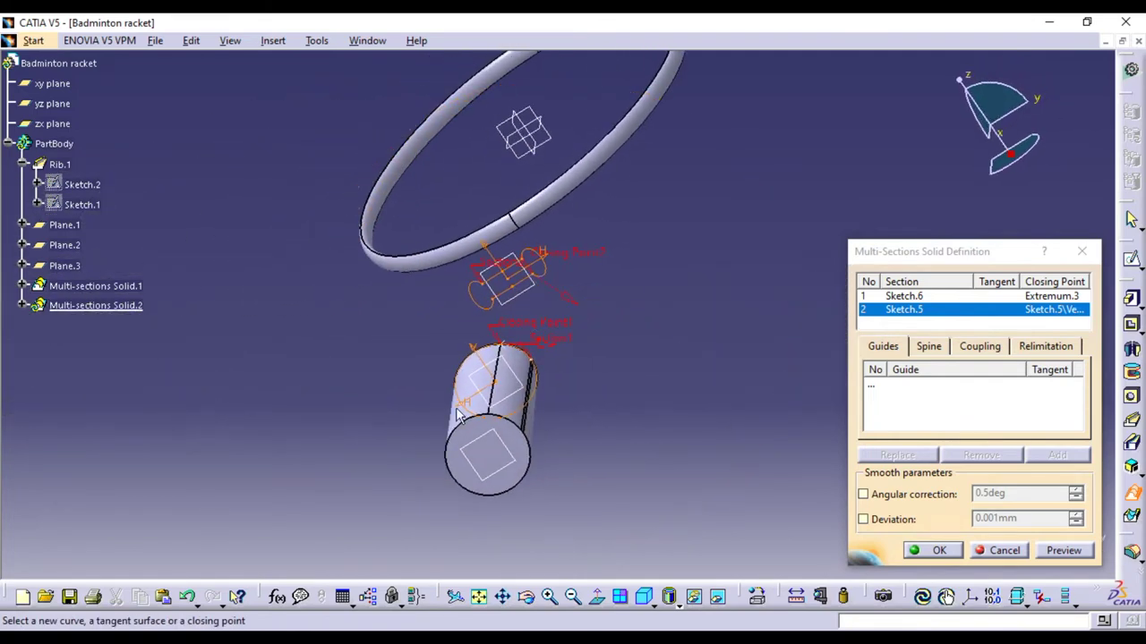
pyautogui.click(1042, 551)
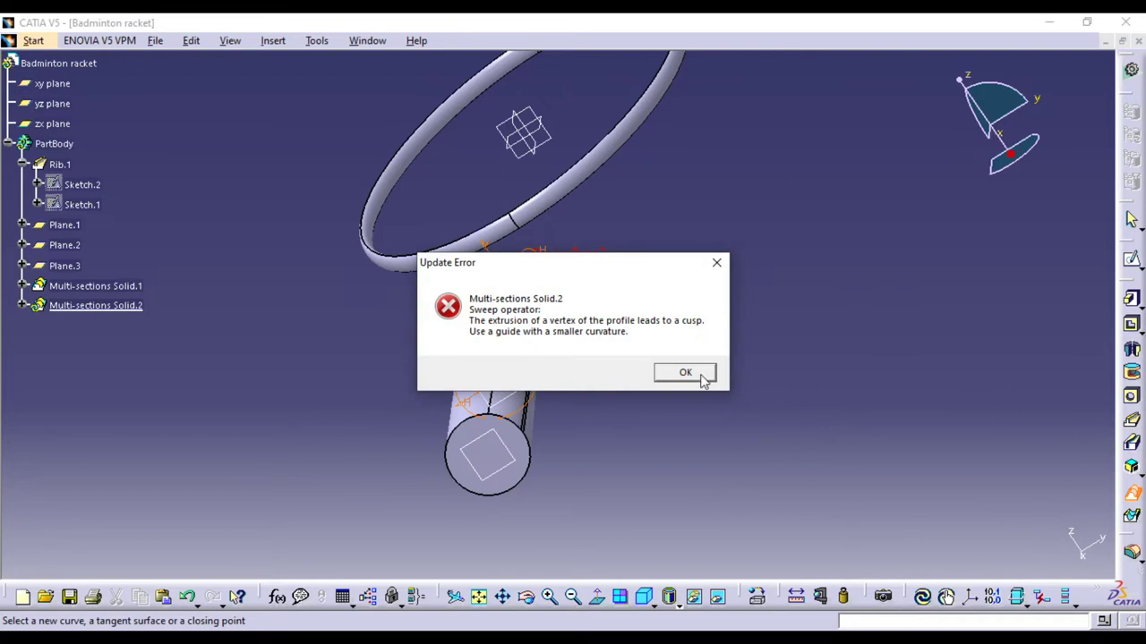
pyautogui.click(698, 376)
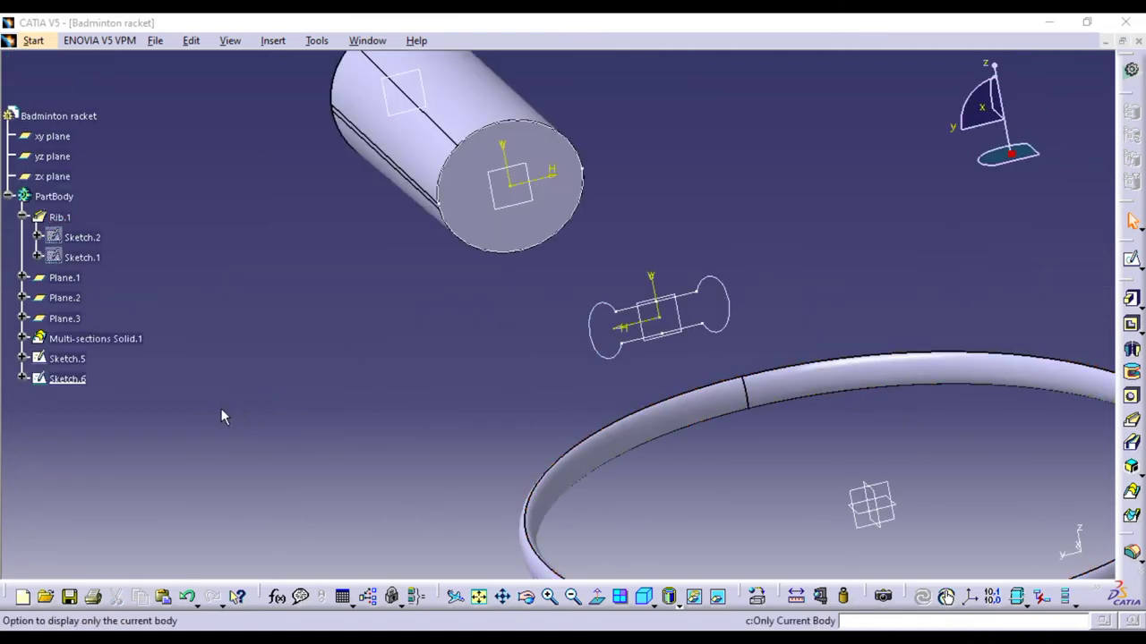
# Start a multi-sections solid from Sketch.6 with Sketch.5 as the second section
pyautogui.click(71, 379)
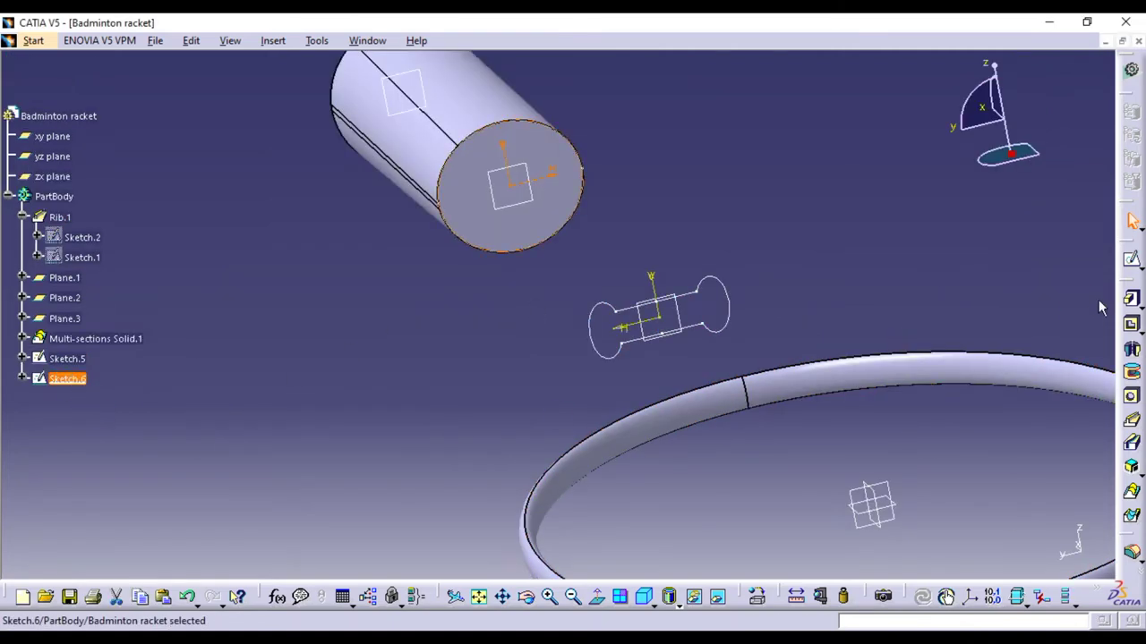
pyautogui.click(1131, 491)
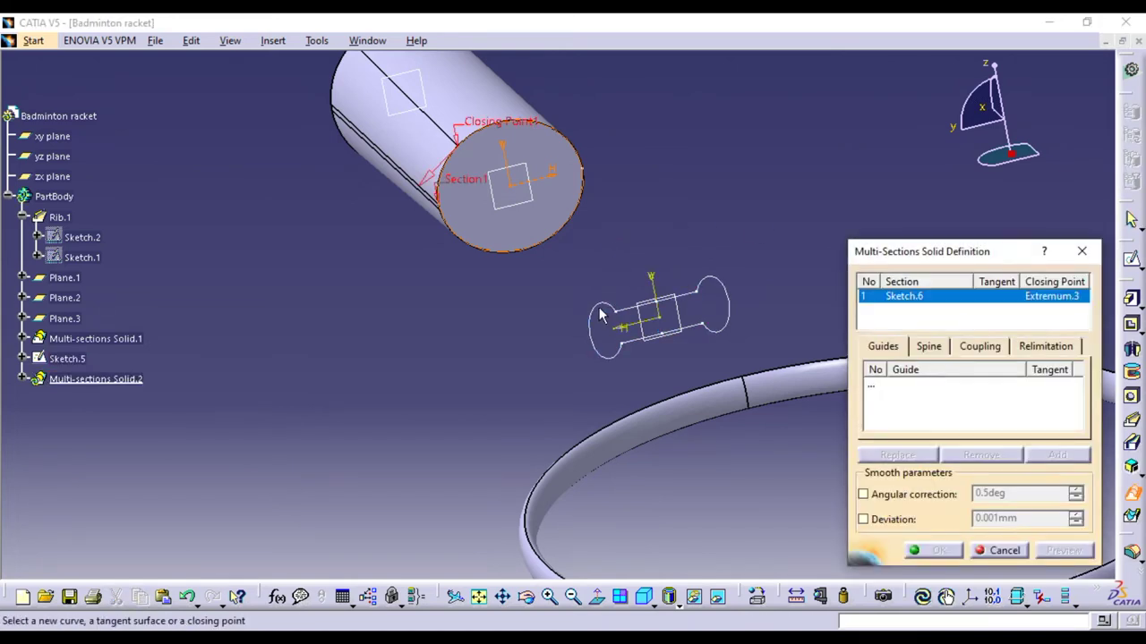
pyautogui.click(591, 312)
pyautogui.moveTo(567, 384); pyautogui.dragTo(702, 335, button='middle')
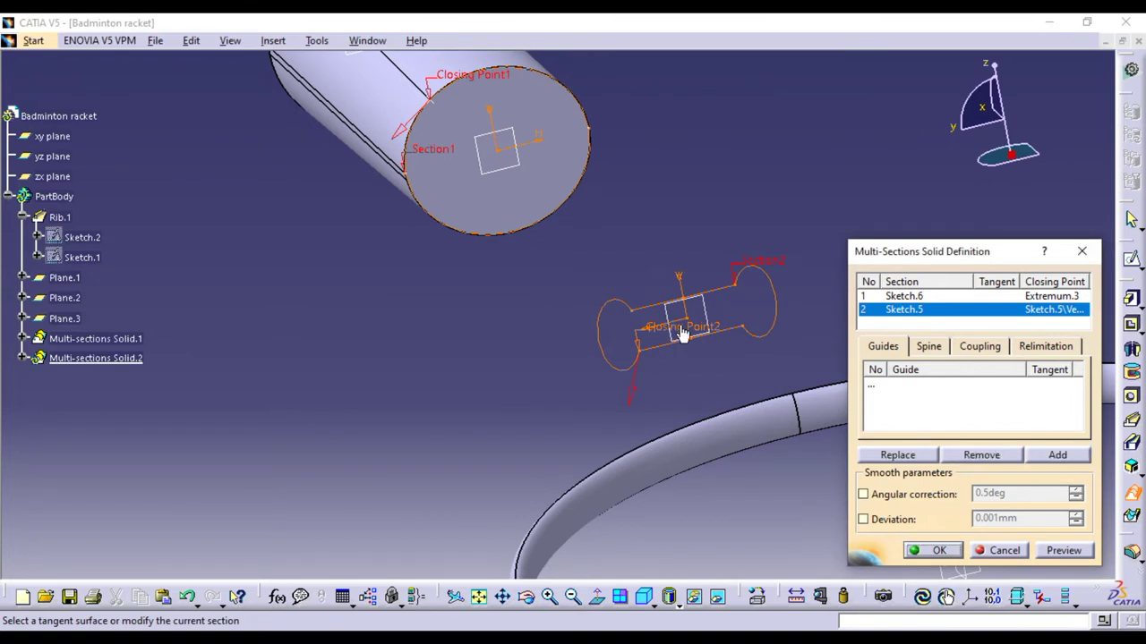
# Replace Sketch.5's closing point with a new Point.1 on the dumbbell outline
pyautogui.rightClick(683, 332)
pyautogui.click(707, 442)
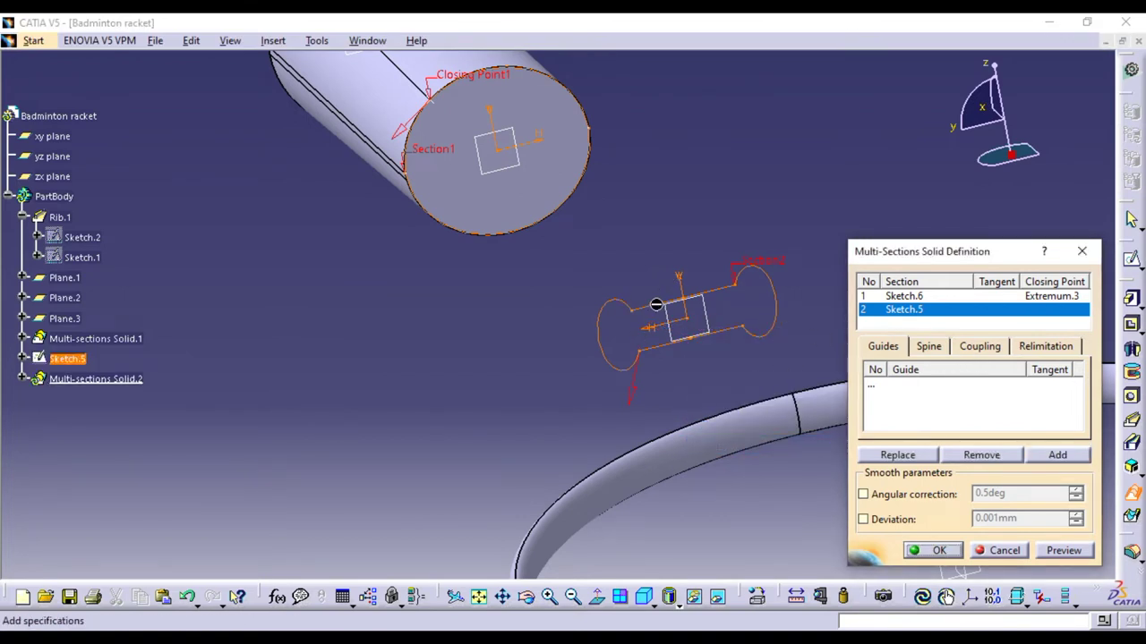
pyautogui.rightClick(755, 258)
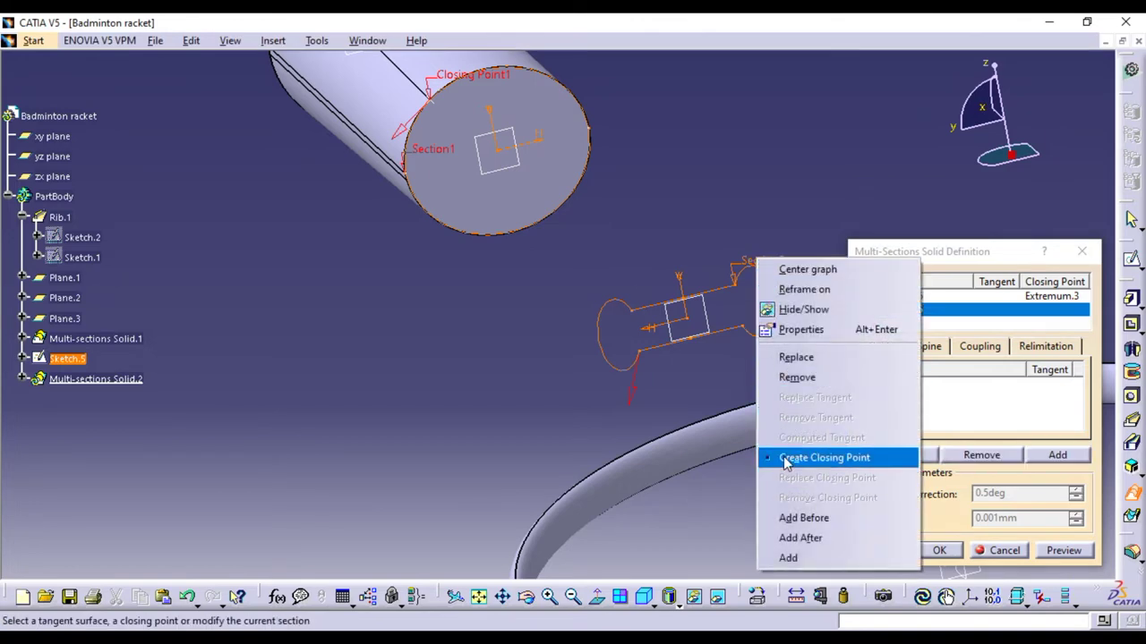
pyautogui.click(781, 456)
pyautogui.click(633, 304)
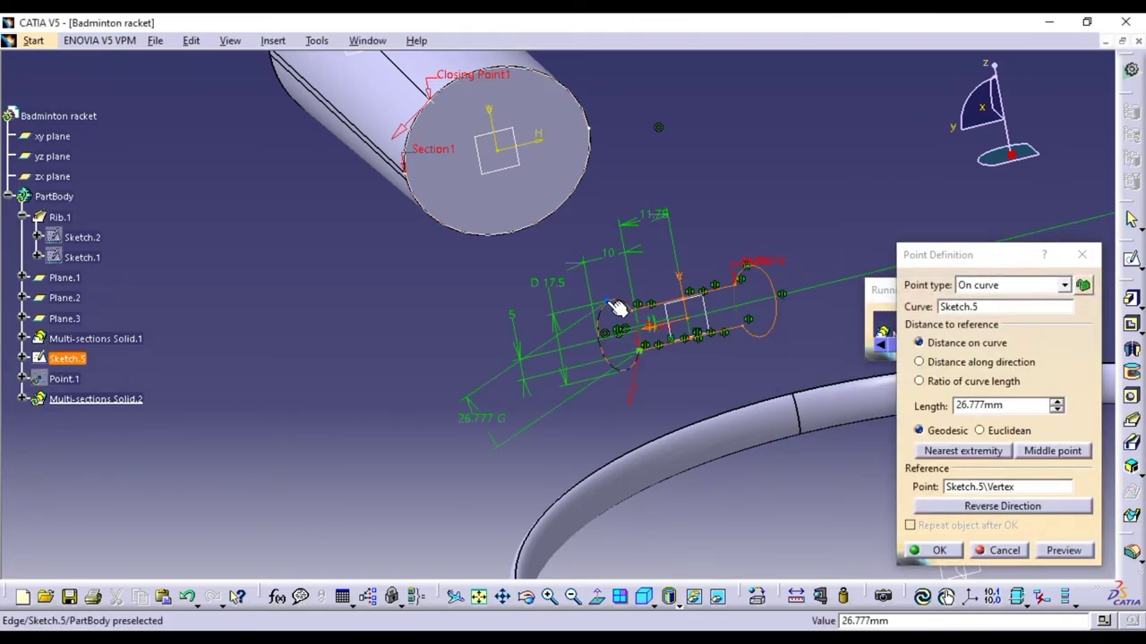
pyautogui.click(1064, 550)
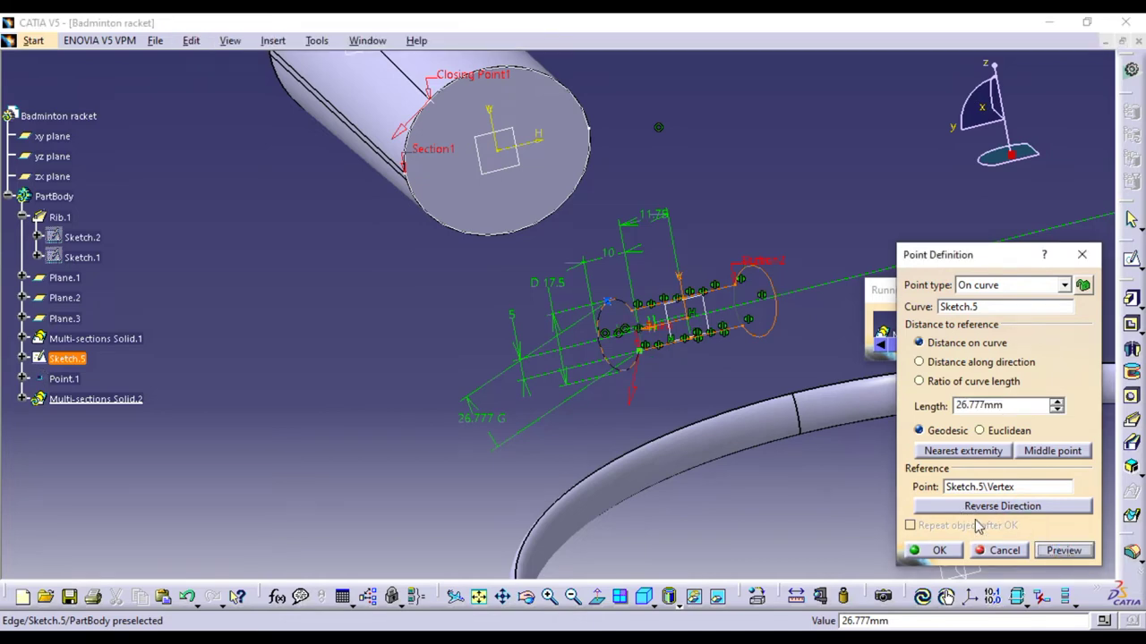
pyautogui.click(931, 551)
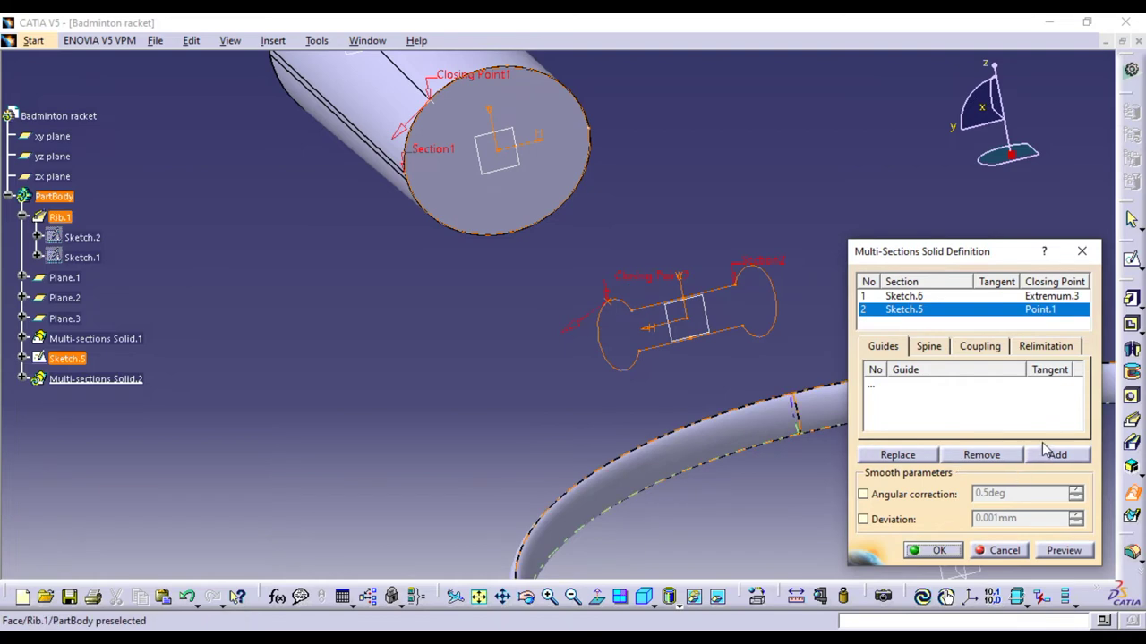
# Set section coupling to Ratio and create the lofted shaft solid
pyautogui.click(984, 347)
pyautogui.click(1011, 370)
pyautogui.click(1001, 385)
pyautogui.click(1062, 548)
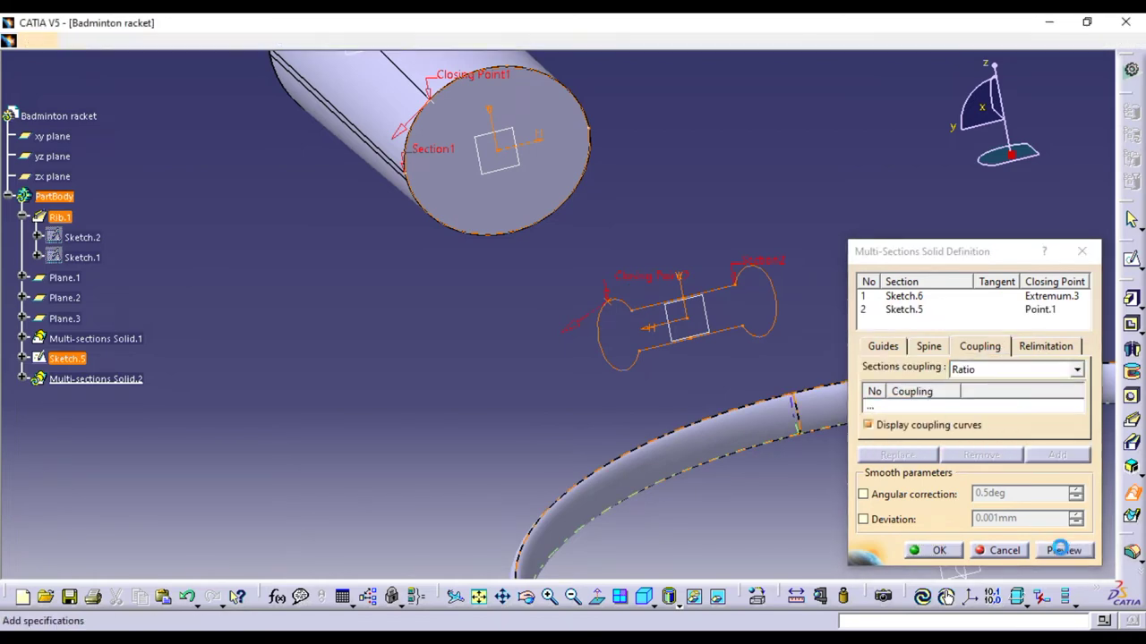
pyautogui.click(922, 552)
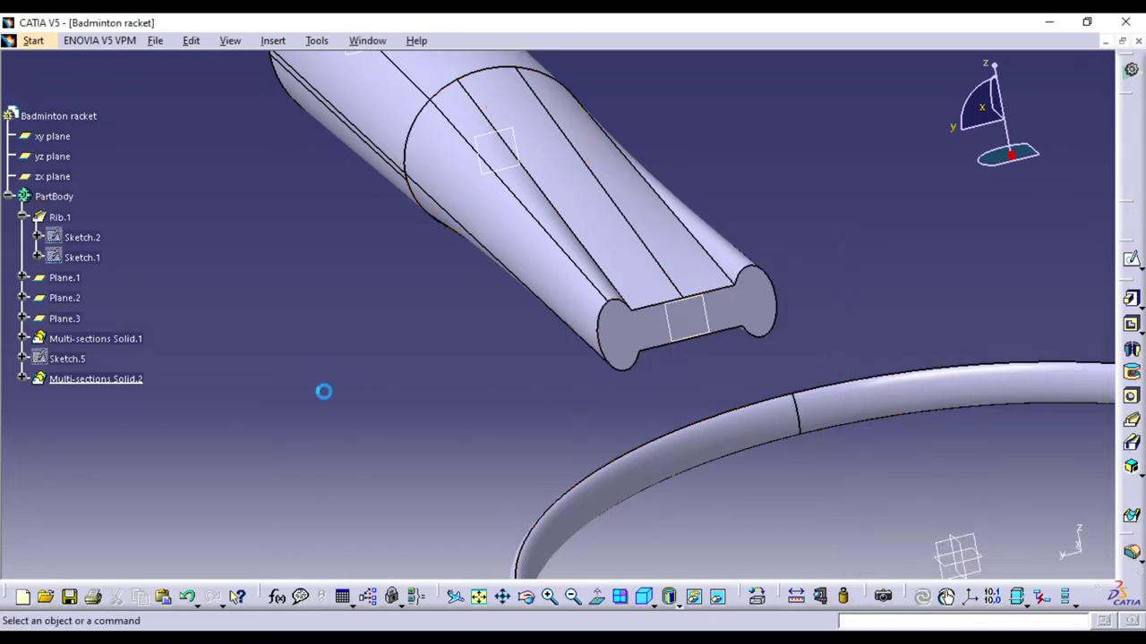
pyautogui.moveTo(396, 361)
pyautogui.mouseDown(button='middle')
pyautogui.moveTo(838, 505)
pyautogui.moveTo(785, 340)
pyautogui.moveTo(783, 367)
pyautogui.moveTo(666, 392)
pyautogui.moveTo(903, 325)
pyautogui.moveTo(990, 360)
pyautogui.moveTo(455, 478)
pyautogui.moveTo(640, 106)
pyautogui.moveTo(648, 146)
pyautogui.moveTo(450, 291)
pyautogui.moveTo(605, 171)
pyautogui.moveTo(524, 430)
pyautogui.moveTo(877, 456)
pyautogui.moveTo(483, 427)
pyautogui.moveTo(526, 228)
pyautogui.moveTo(614, 210)
pyautogui.moveTo(531, 336)
pyautogui.moveTo(442, 294)
pyautogui.moveTo(410, 187)
pyautogui.moveTo(453, 346)
pyautogui.moveTo(489, 391)
pyautogui.moveTo(476, 365)
pyautogui.mouseUp(button='middle')
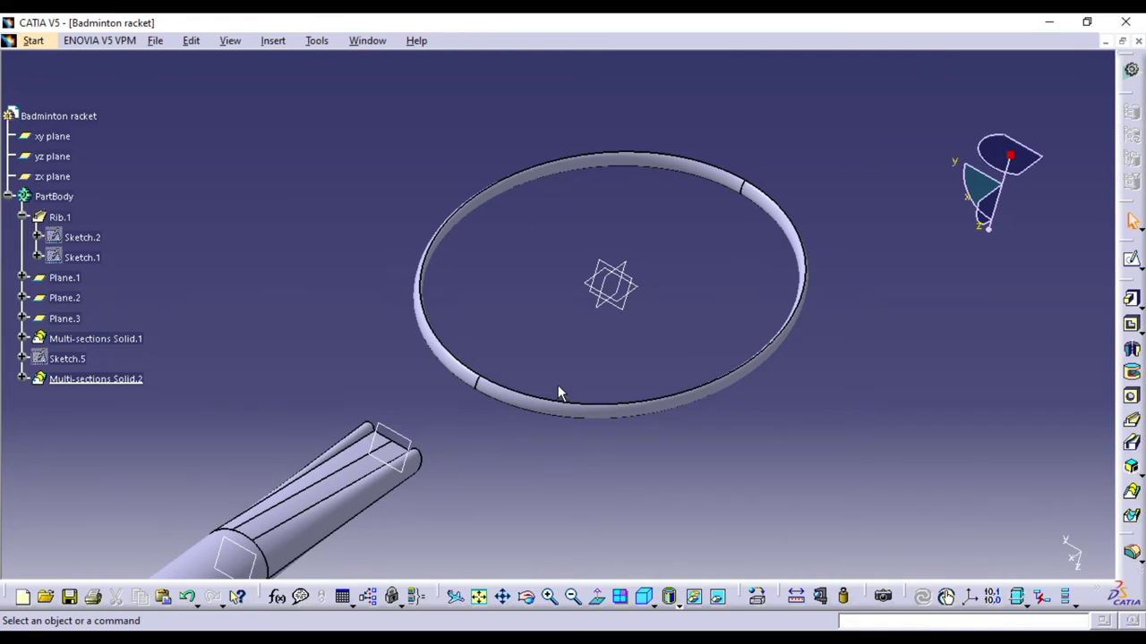
# Start a new sketch on Plane.1 with the handle end zoomed into view
pyautogui.moveTo(573, 358); pyautogui.dragTo(629, 281, button='middle')
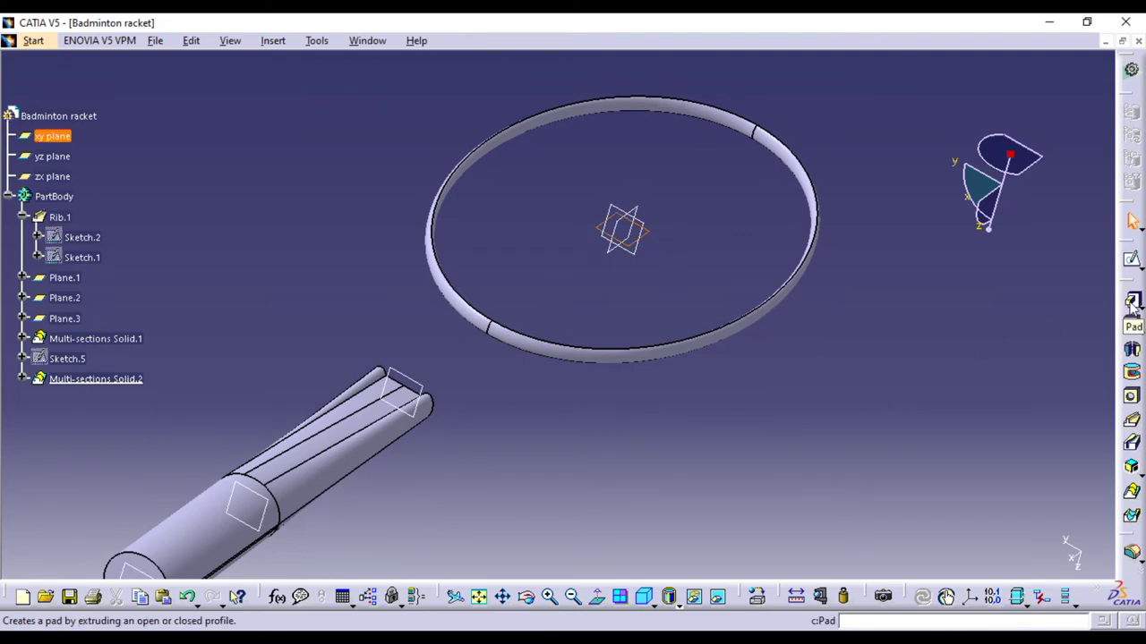
pyautogui.click(582, 499)
pyautogui.moveTo(582, 499)
pyautogui.mouseDown(button='middle')
pyautogui.moveTo(382, 423)
pyautogui.moveTo(863, 479)
pyautogui.moveTo(810, 477)
pyautogui.moveTo(839, 498)
pyautogui.mouseUp(button='middle')
pyautogui.moveTo(788, 439)
pyautogui.mouseDown(button='middle')
pyautogui.moveTo(788, 486)
pyautogui.moveTo(877, 503)
pyautogui.moveTo(854, 492)
pyautogui.mouseUp(button='middle')
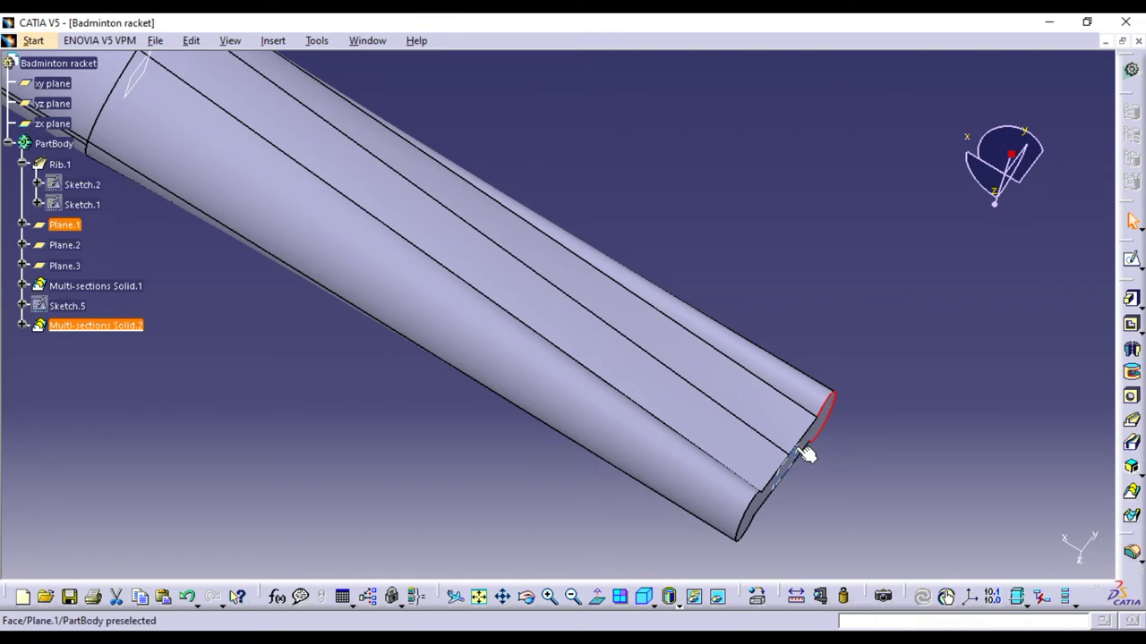
pyautogui.click(1131, 259)
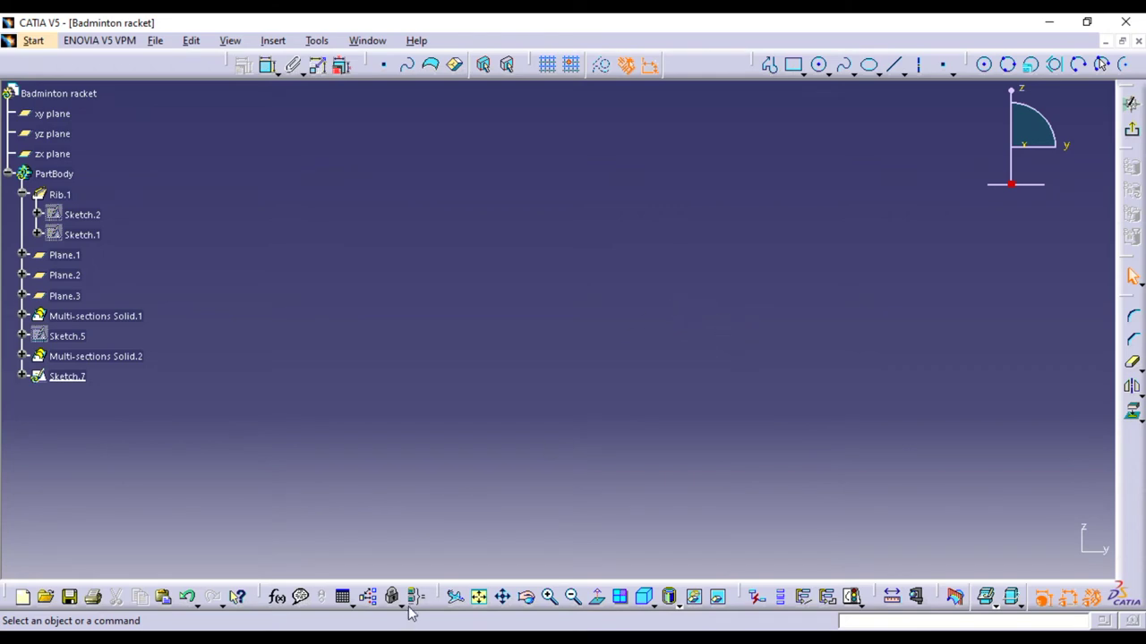
pyautogui.moveTo(609, 402)
pyautogui.mouseDown(button='middle')
pyautogui.moveTo(562, 362)
pyautogui.moveTo(560, 193)
pyautogui.mouseUp(button='middle')
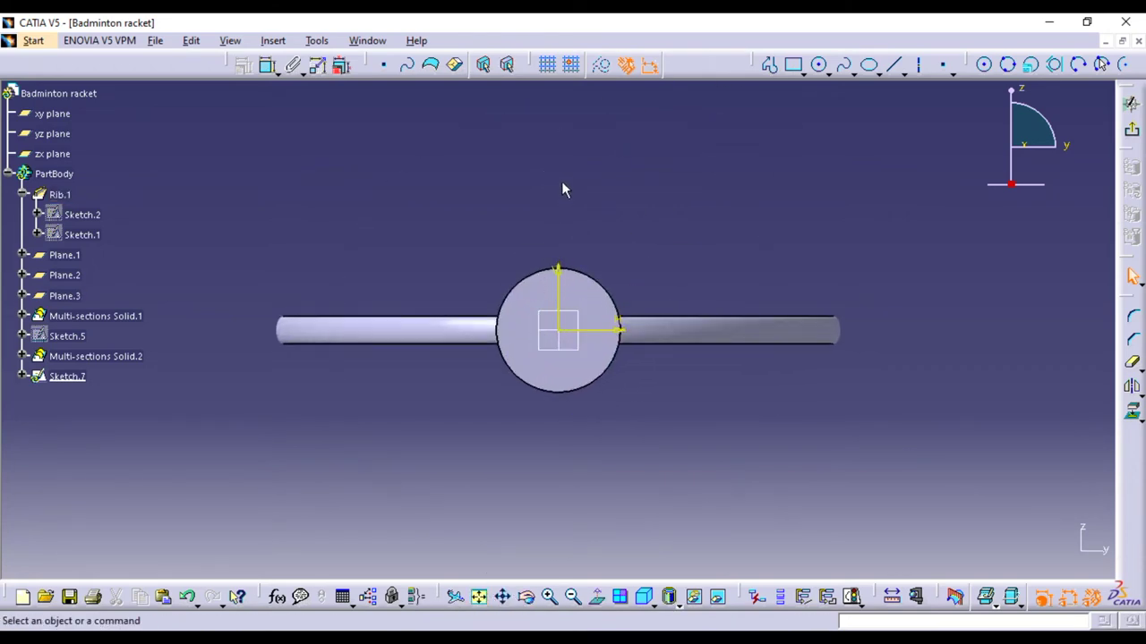
pyautogui.moveTo(629, 376)
pyautogui.mouseDown(button='middle')
pyautogui.moveTo(647, 438)
pyautogui.moveTo(731, 439)
pyautogui.moveTo(659, 438)
pyautogui.moveTo(524, 409)
pyautogui.moveTo(424, 353)
pyautogui.moveTo(381, 285)
pyautogui.moveTo(1020, 493)
pyautogui.mouseUp(button='middle')
# Project the handle's end face outline into the sketch
pyautogui.click(1132, 412)
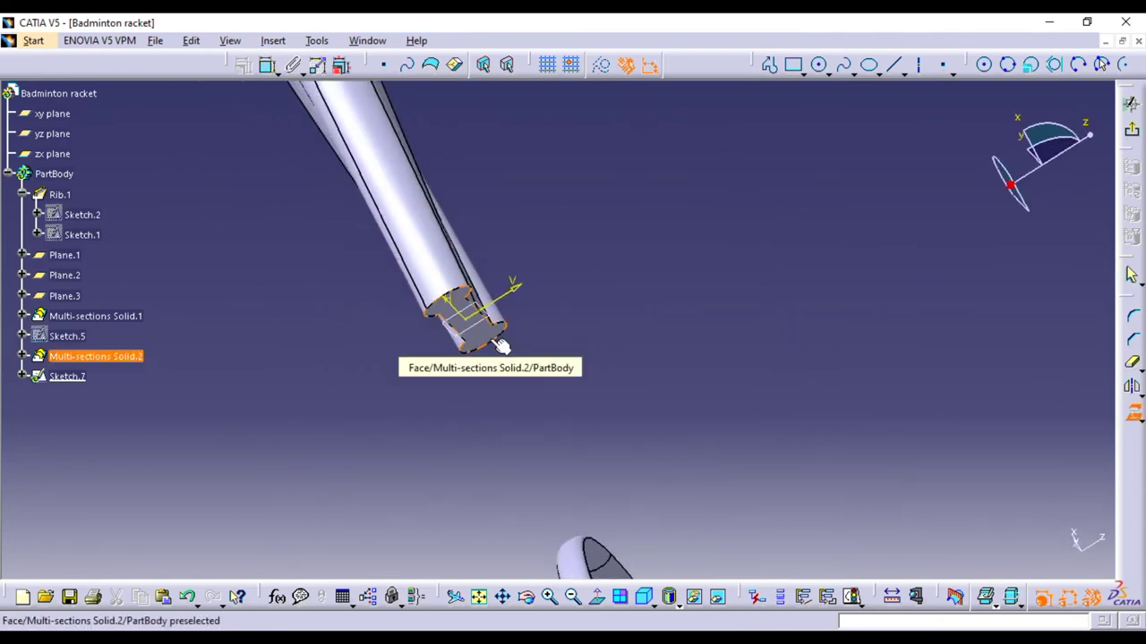
pyautogui.moveTo(519, 364)
pyautogui.mouseDown(button='middle')
pyautogui.moveTo(508, 320)
pyautogui.moveTo(525, 328)
pyautogui.mouseUp(button='middle')
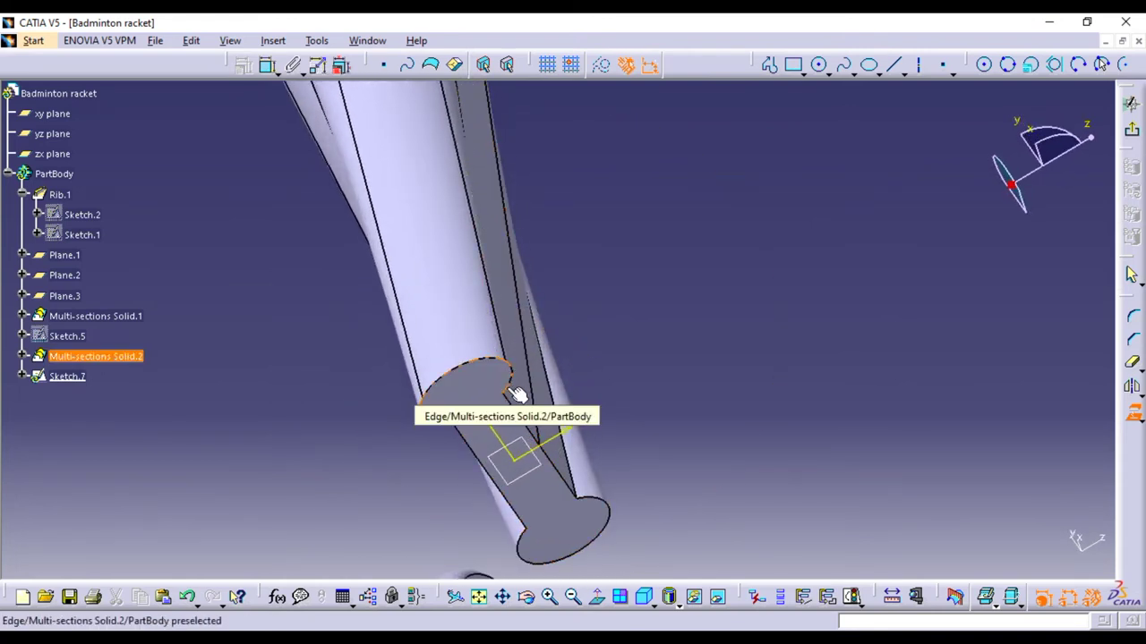
pyautogui.press('Return')
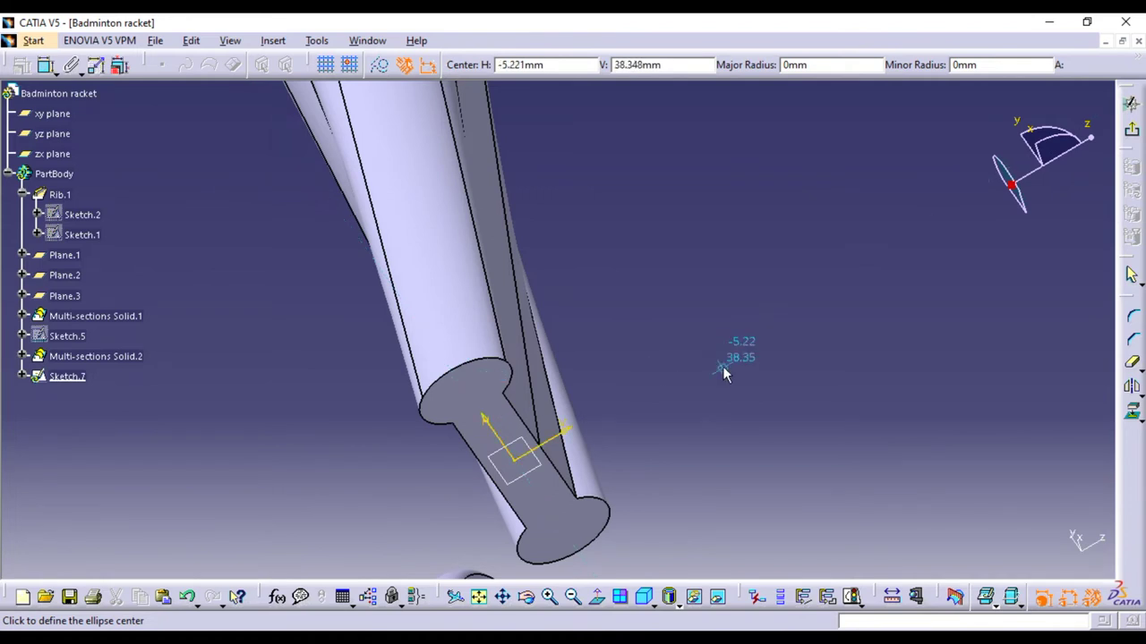
pyautogui.press('Escape')
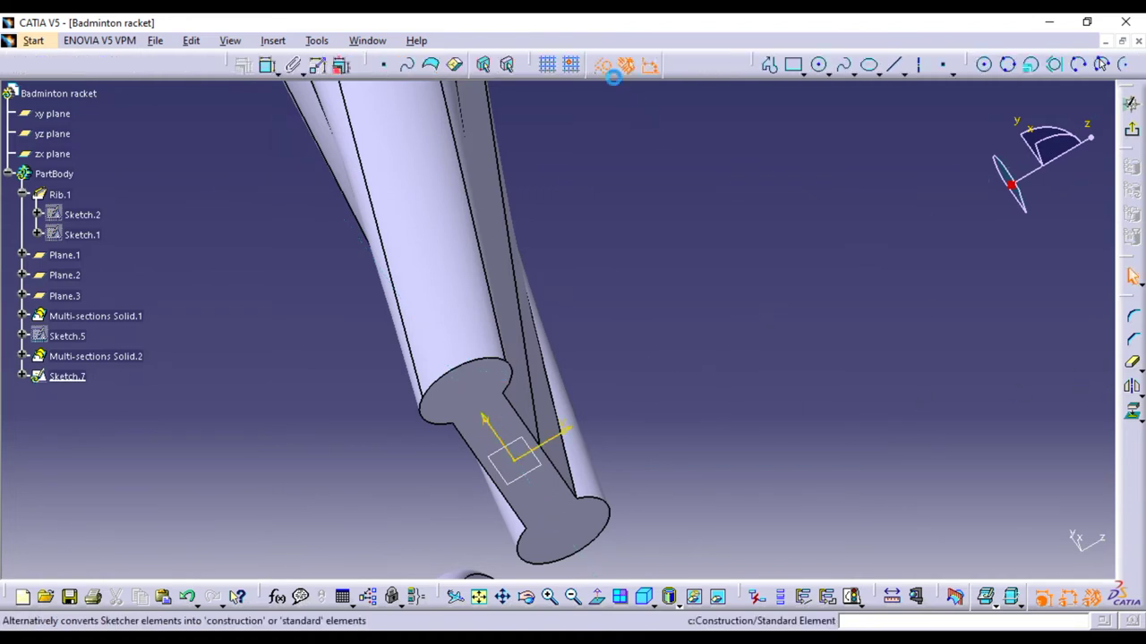
pyautogui.click(1133, 412)
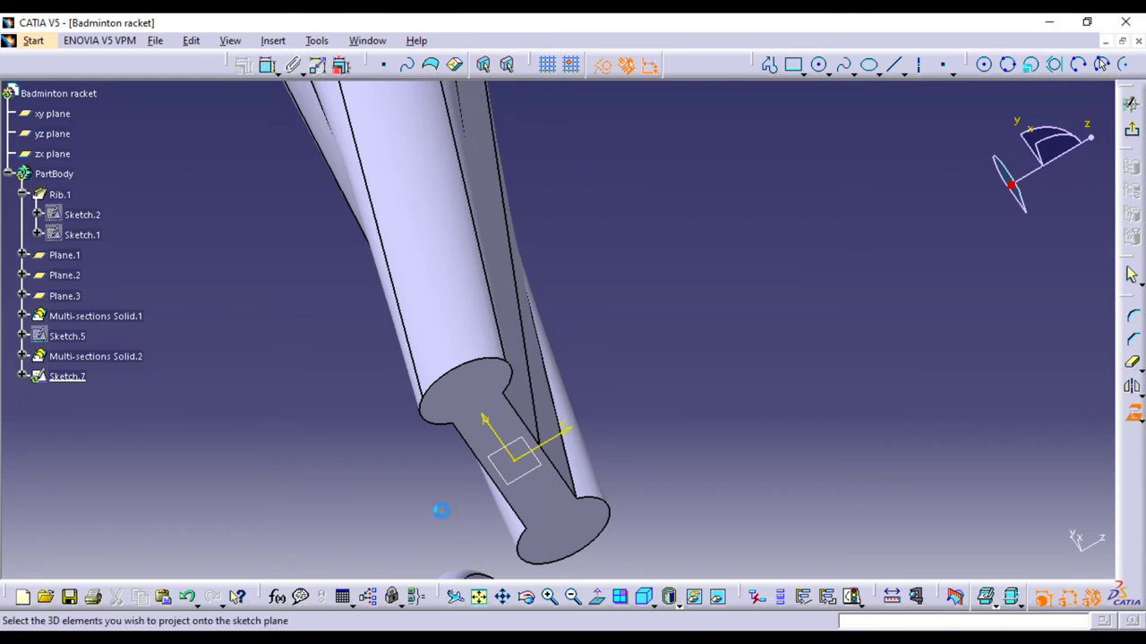
pyautogui.click(483, 394)
pyautogui.click(840, 318)
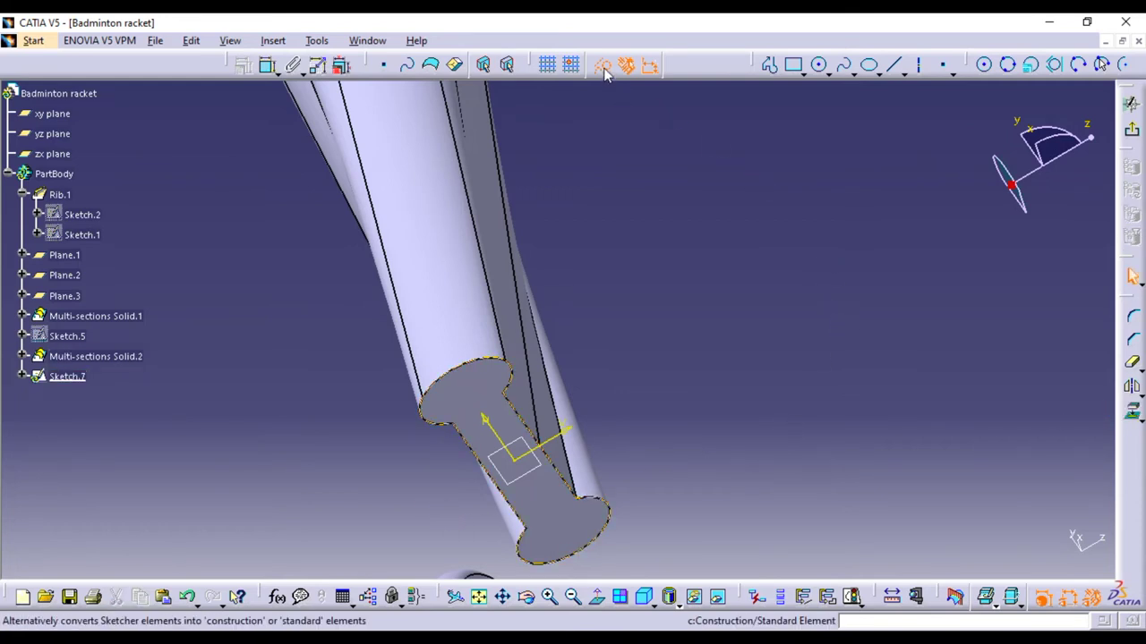
# Draw an ellipse of about 8.709 mm major radius on the handle end
pyautogui.click(868, 65)
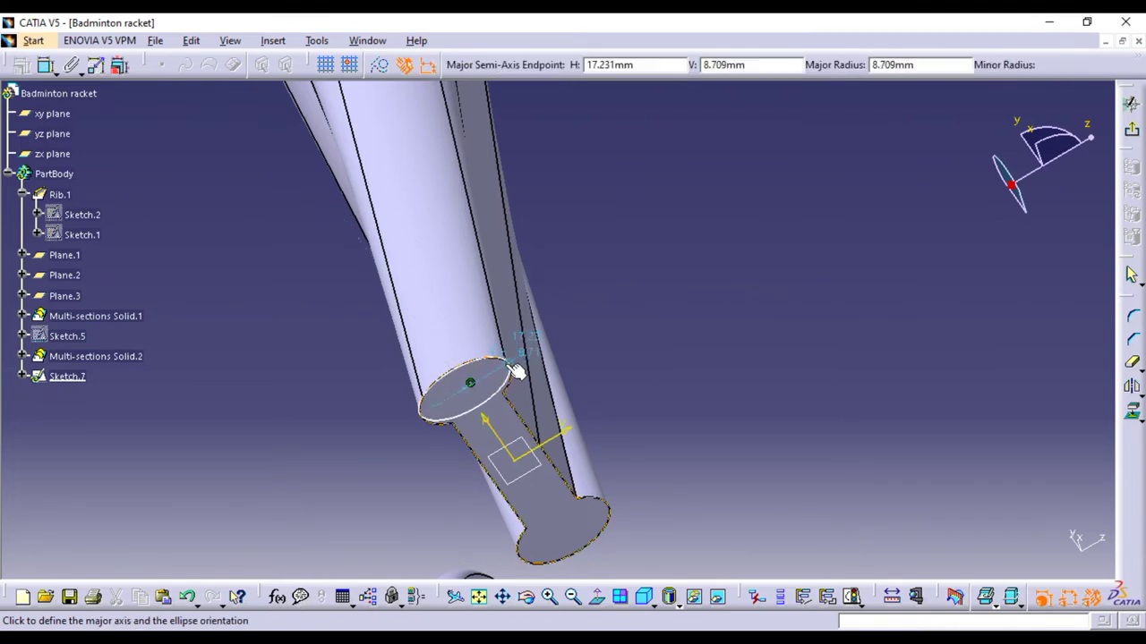
pyautogui.click(516, 371)
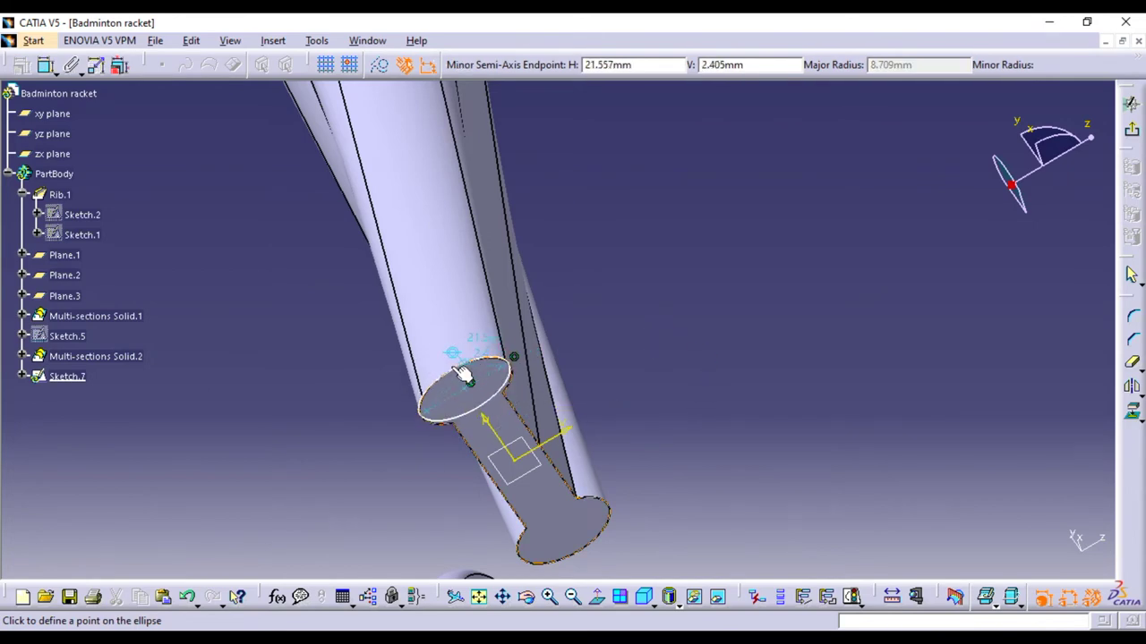
pyautogui.click(465, 376)
# Dimension the ellipse with a 17.5 diameter
pyautogui.moveTo(511, 380)
pyautogui.mouseDown(button='middle')
pyautogui.moveTo(486, 274)
pyautogui.moveTo(530, 345)
pyautogui.mouseUp(button='middle')
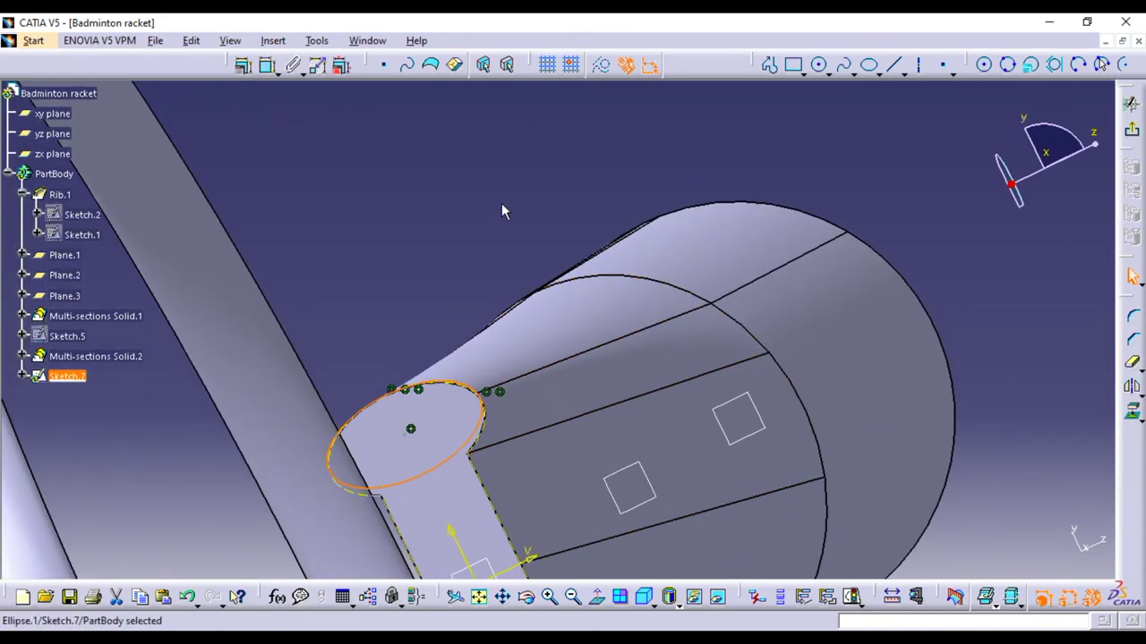
pyautogui.moveTo(485, 226)
pyautogui.mouseDown(button='middle')
pyautogui.moveTo(493, 290)
pyautogui.moveTo(547, 277)
pyautogui.moveTo(572, 362)
pyautogui.mouseUp(button='middle')
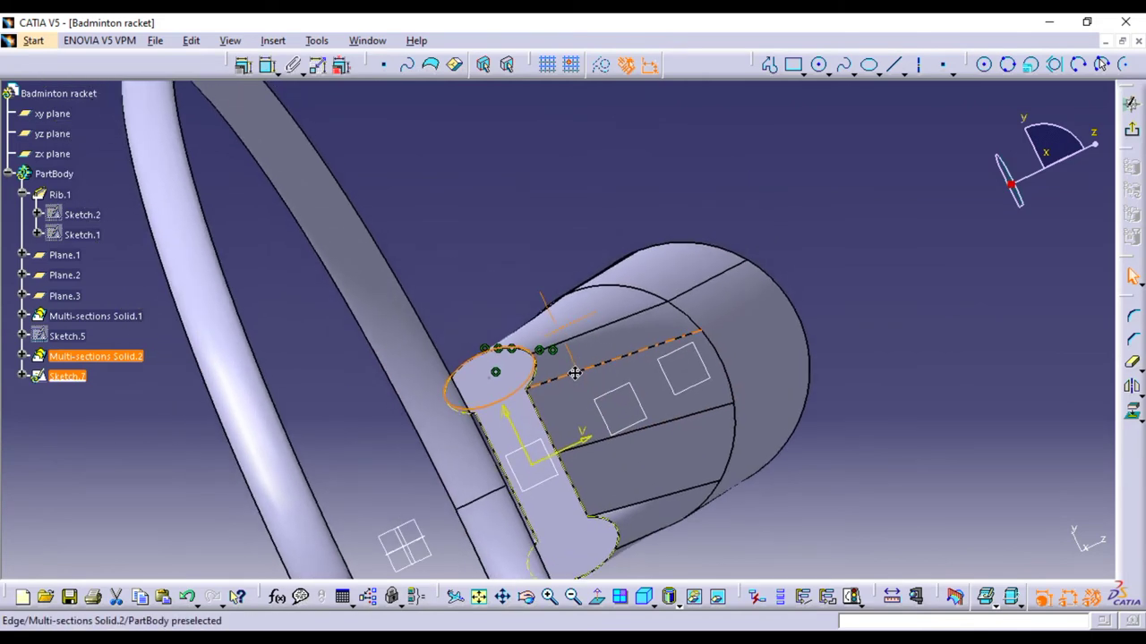
pyautogui.keyDown('ctrl'); pyautogui.moveTo(572, 361); pyautogui.dragTo(544, 276, button='middle'); pyautogui.keyUp('ctrl')
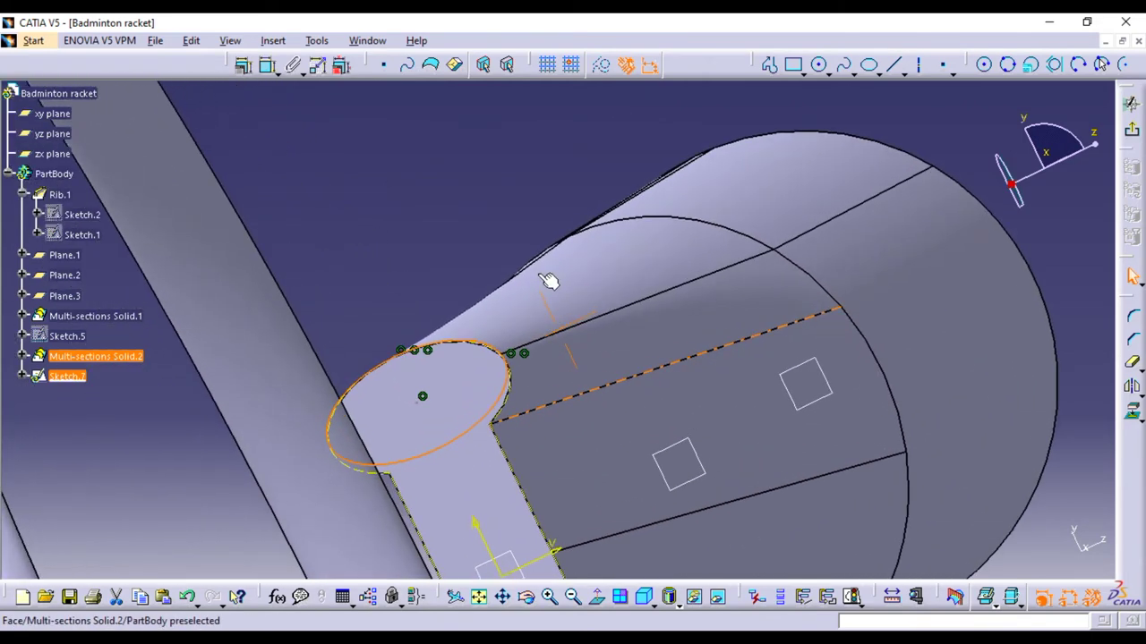
pyautogui.click(267, 65)
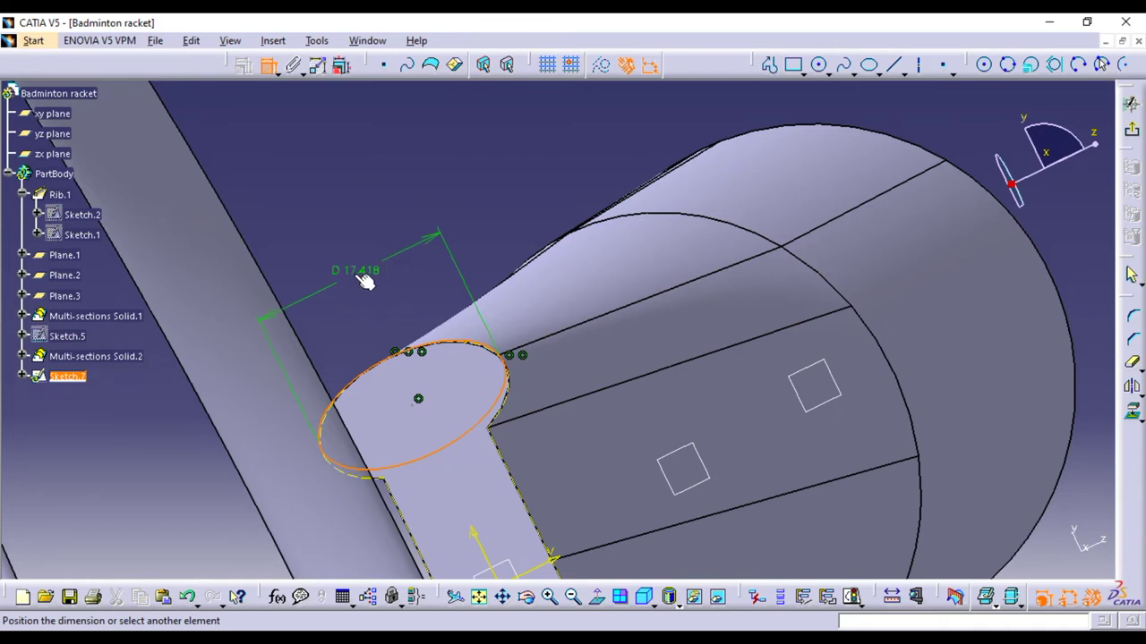
pyautogui.click(357, 276)
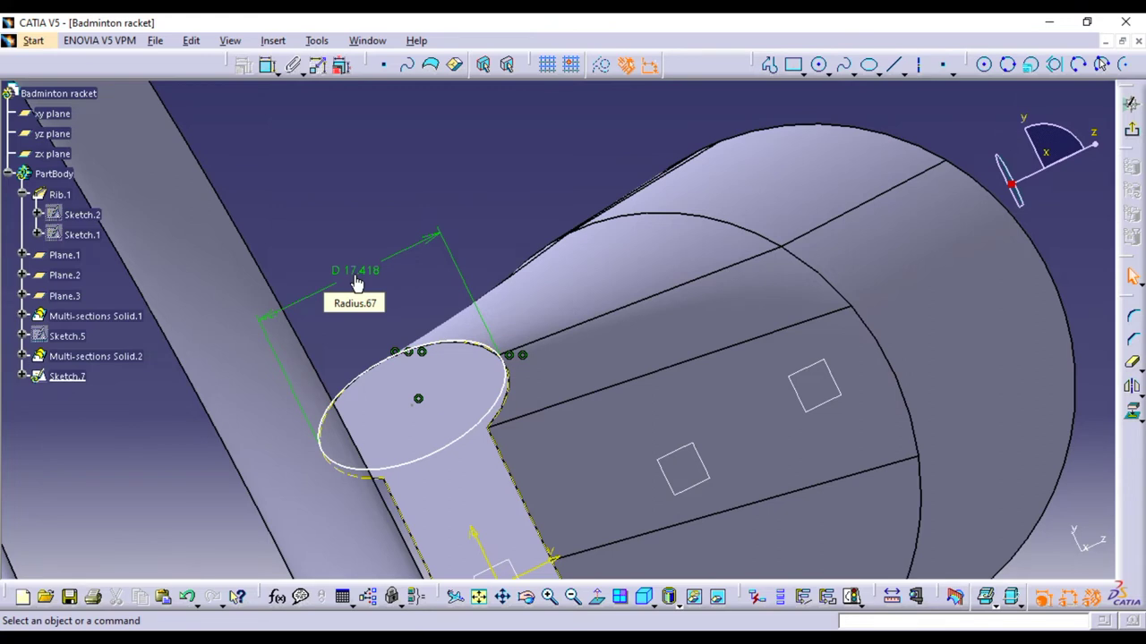
pyautogui.doubleClick(356, 276)
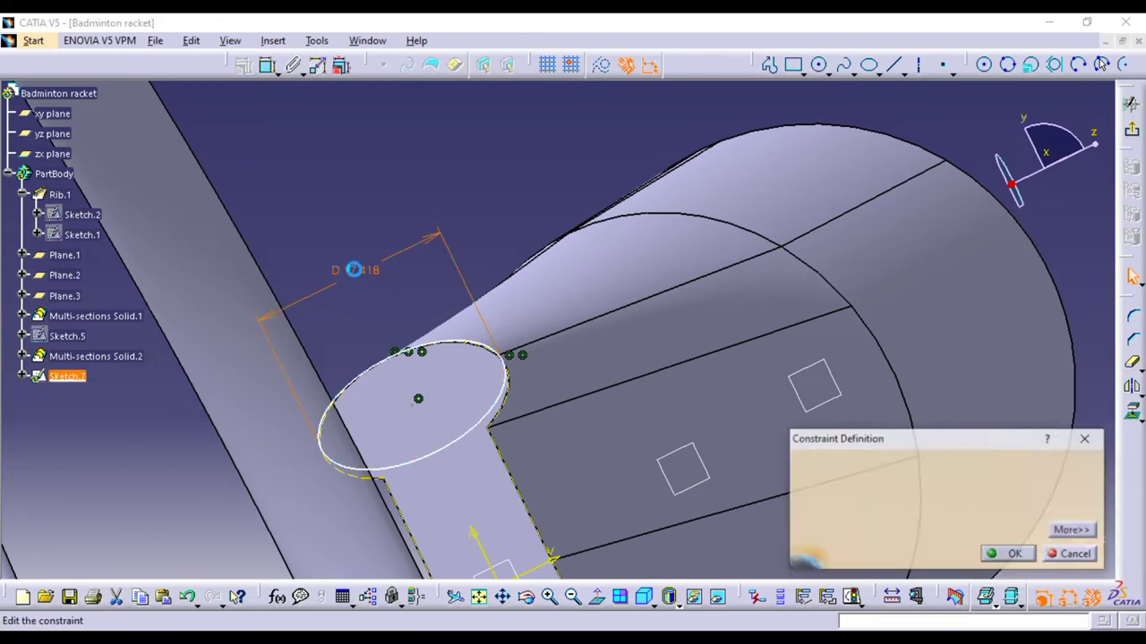
pyautogui.write('17.5mm')
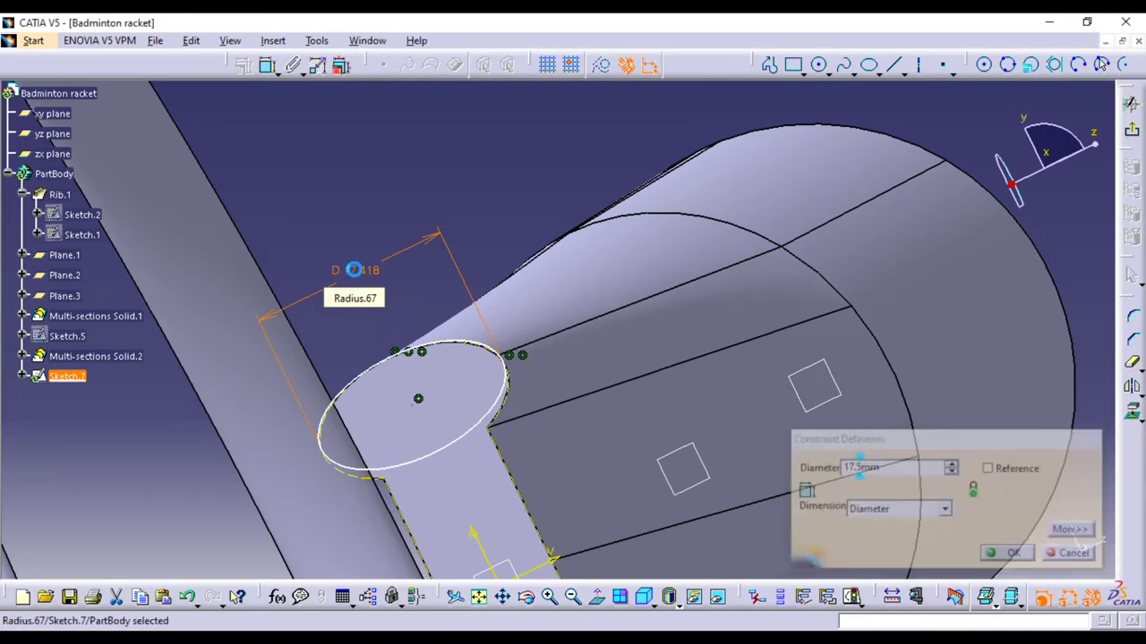
pyautogui.press('Return')
# Add a 10 mm offset dimension between the ellipse and the handle edge
pyautogui.click(268, 71)
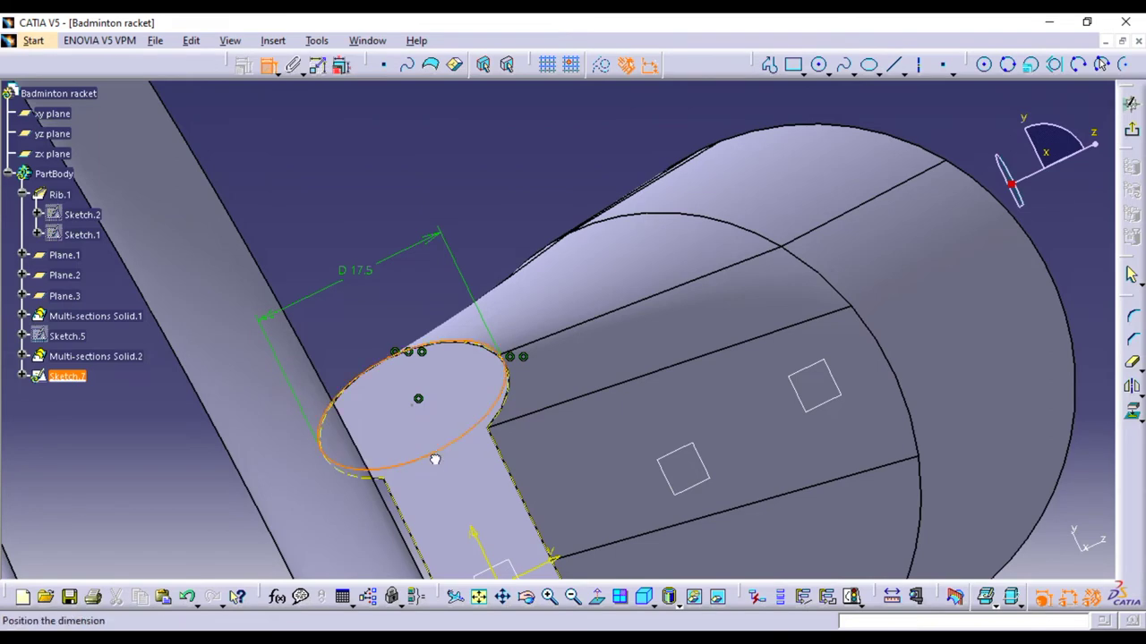
pyautogui.click(581, 307)
pyautogui.doubleClick(573, 298)
pyautogui.write('10')
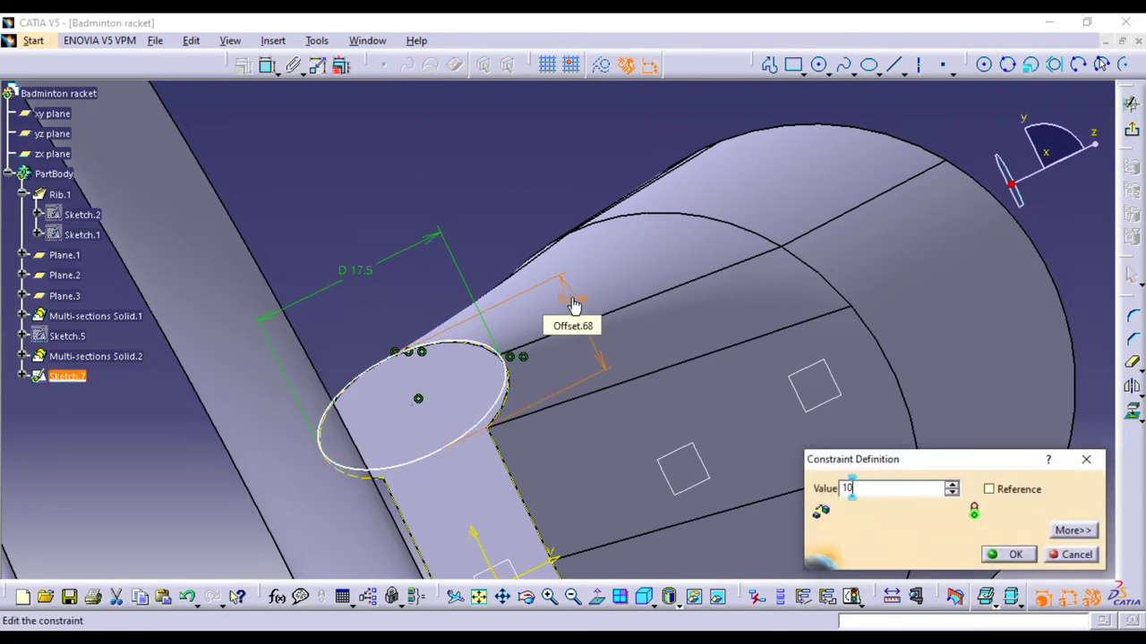
pyautogui.press('Return')
pyautogui.moveTo(486, 223); pyautogui.dragTo(550, 379, button='middle')
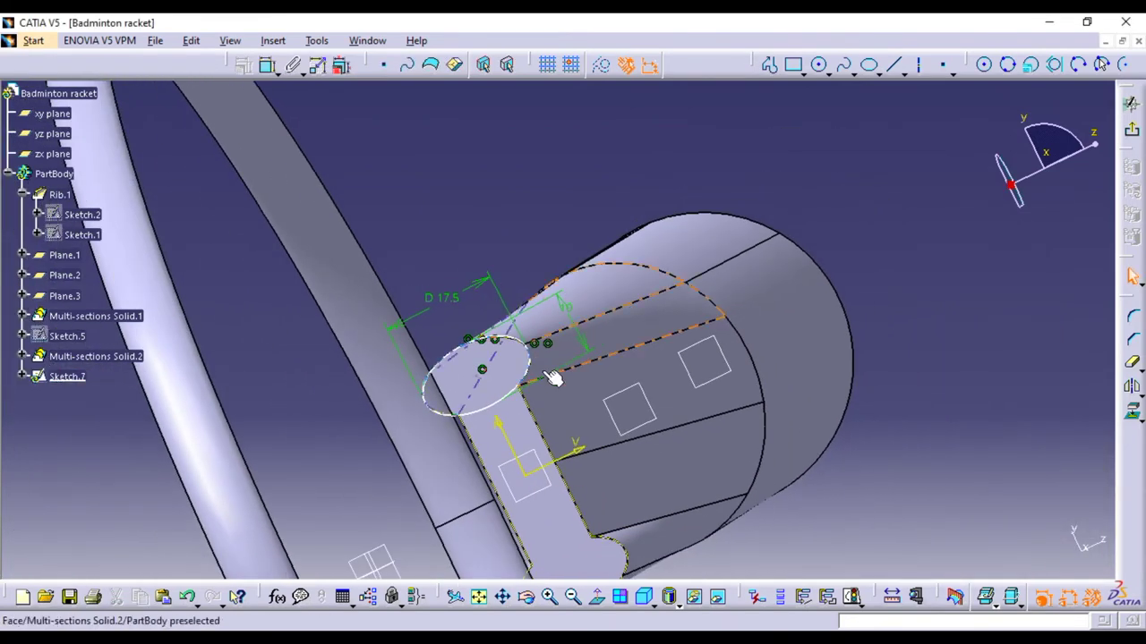
pyautogui.click(497, 400)
pyautogui.click(242, 65)
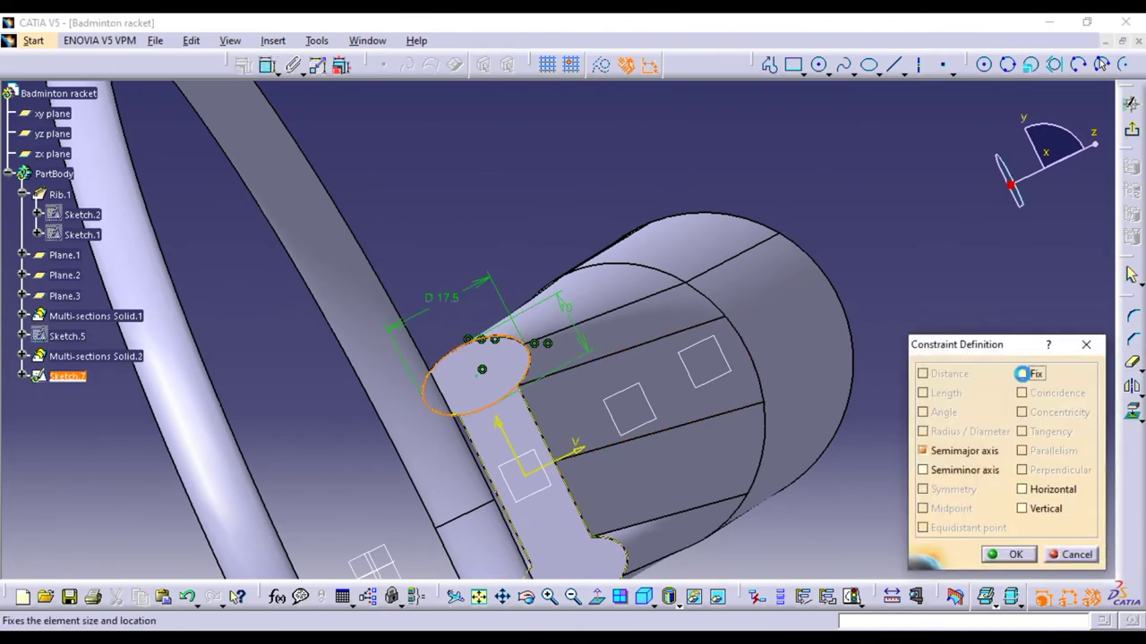
pyautogui.click(1074, 555)
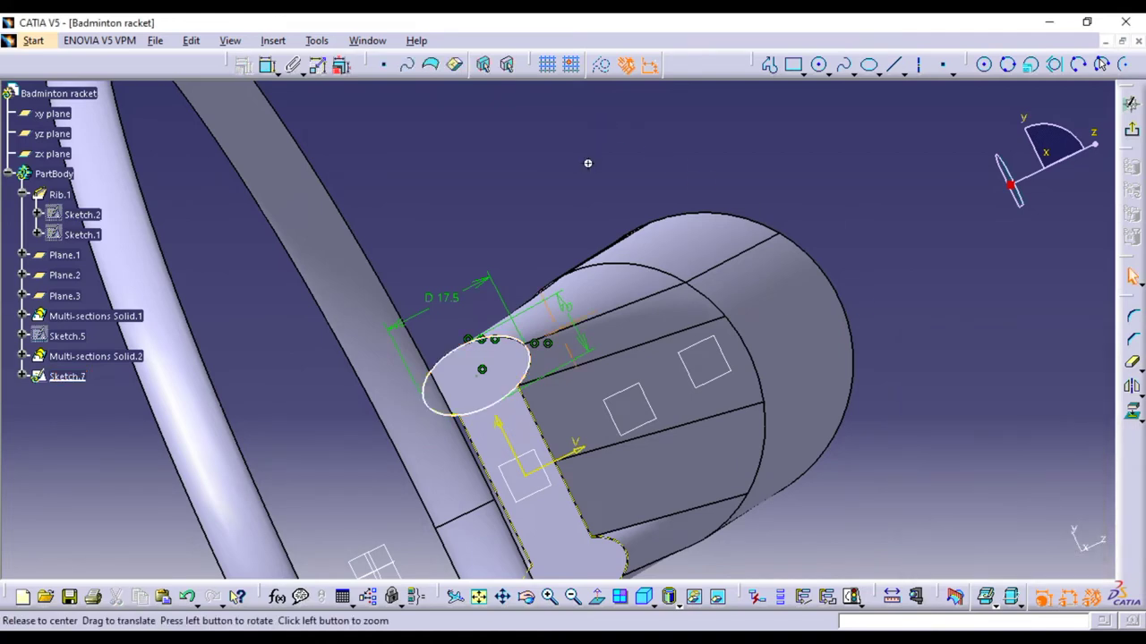
pyautogui.moveTo(588, 164); pyautogui.dragTo(586, 147, button='middle')
pyautogui.click(266, 64)
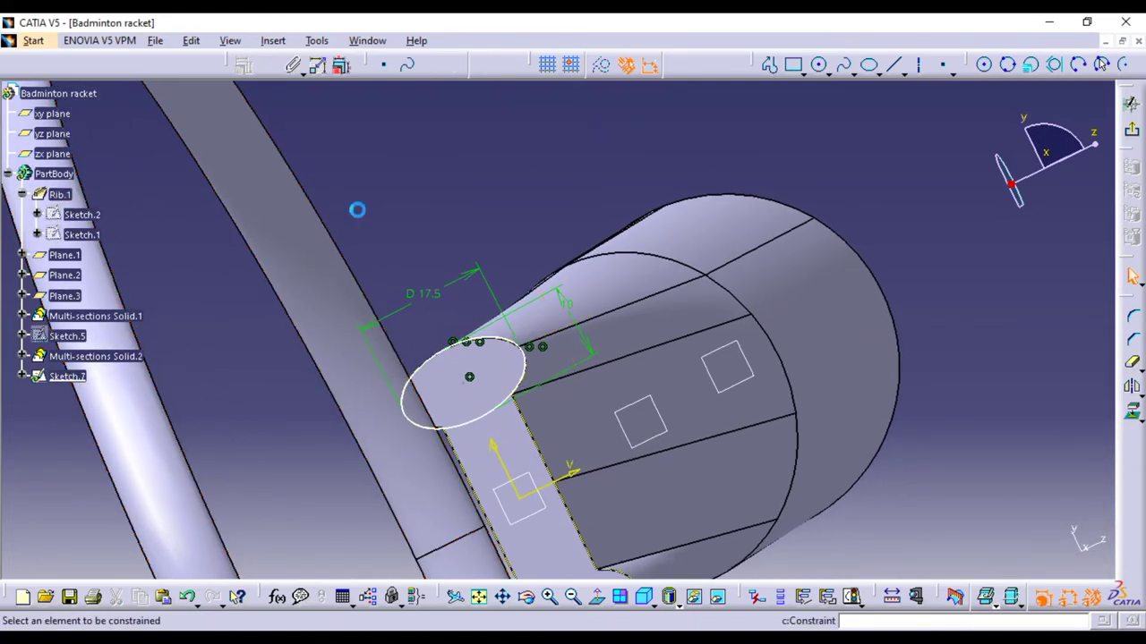
# Dimension the ellipse centre 16.748 from the V axis, then select the xy plane
pyautogui.click(471, 383)
pyautogui.click(612, 405)
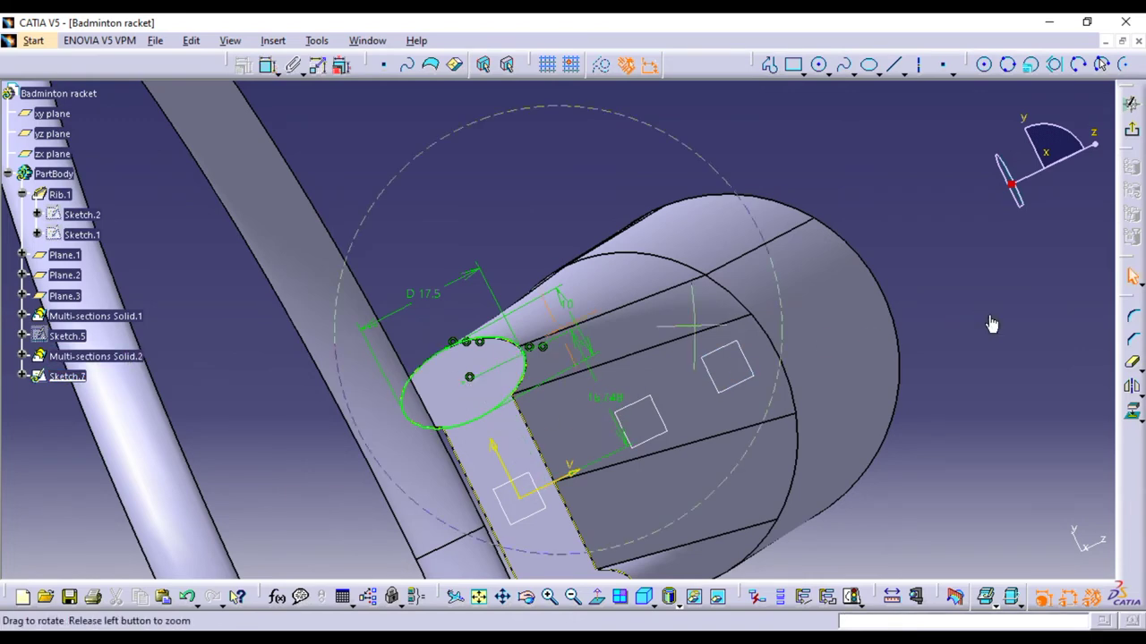
pyautogui.moveTo(992, 324); pyautogui.dragTo(1007, 336, button='middle')
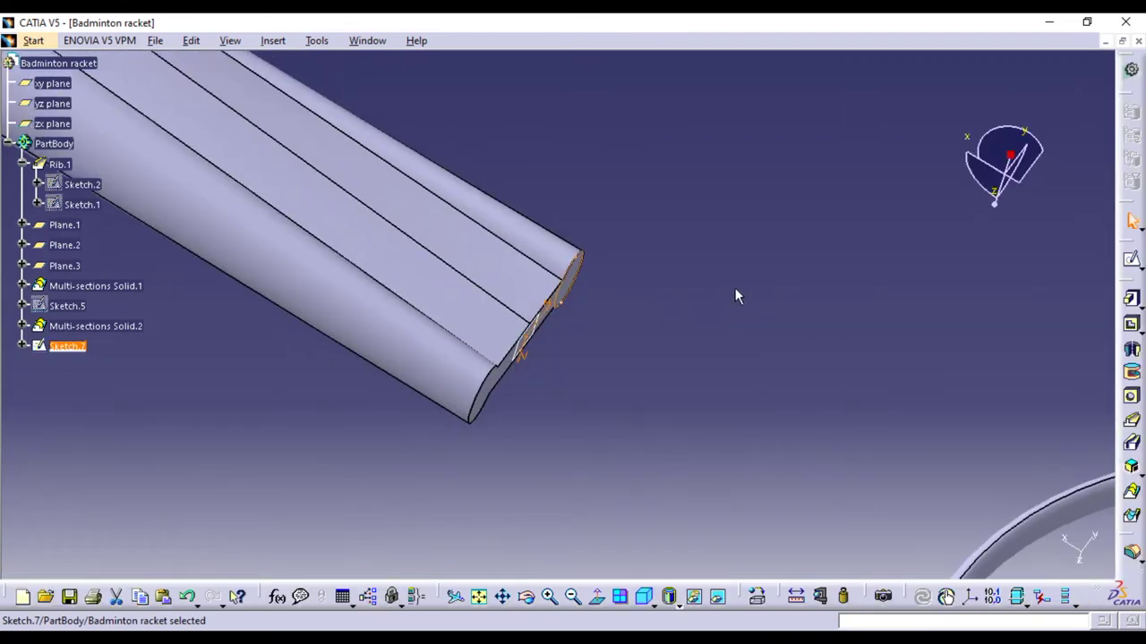
pyautogui.moveTo(736, 295)
pyautogui.mouseDown(button='middle')
pyautogui.moveTo(746, 376)
pyautogui.moveTo(473, 361)
pyautogui.moveTo(478, 463)
pyautogui.moveTo(471, 376)
pyautogui.moveTo(504, 478)
pyautogui.mouseUp(button='middle')
pyautogui.moveTo(834, 497); pyautogui.dragTo(773, 458, button='middle')
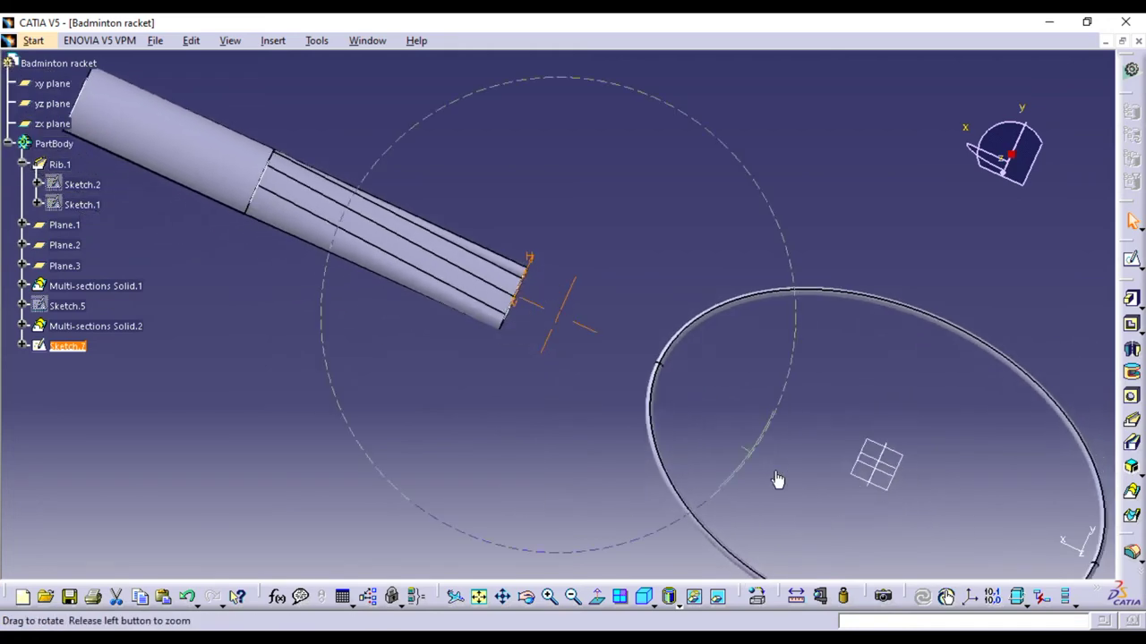
pyautogui.click(892, 493)
pyautogui.moveTo(788, 499)
pyautogui.mouseDown(button='middle')
pyautogui.moveTo(785, 302)
pyautogui.moveTo(722, 457)
pyautogui.moveTo(627, 493)
pyautogui.moveTo(685, 516)
pyautogui.mouseUp(button='middle')
# Open a new sketch on the xy plane and project the handle's end edge into it
pyautogui.click(1132, 259)
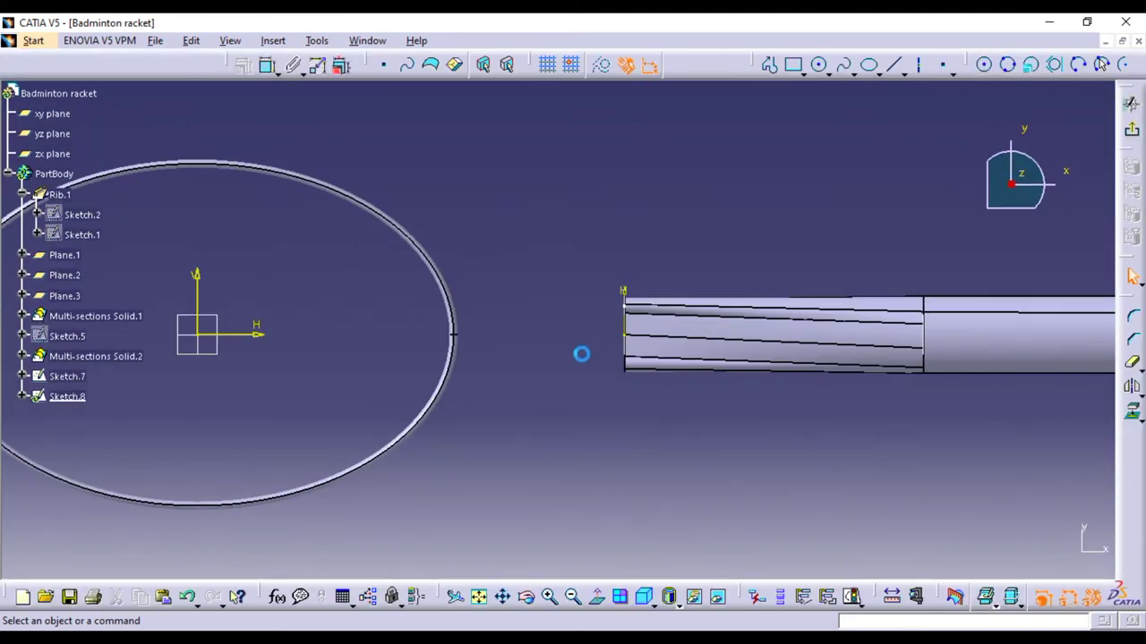
pyautogui.moveTo(583, 402)
pyautogui.mouseDown(button='middle')
pyautogui.moveTo(556, 260)
pyautogui.moveTo(680, 388)
pyautogui.moveTo(706, 440)
pyautogui.moveTo(626, 422)
pyautogui.mouseUp(button='middle')
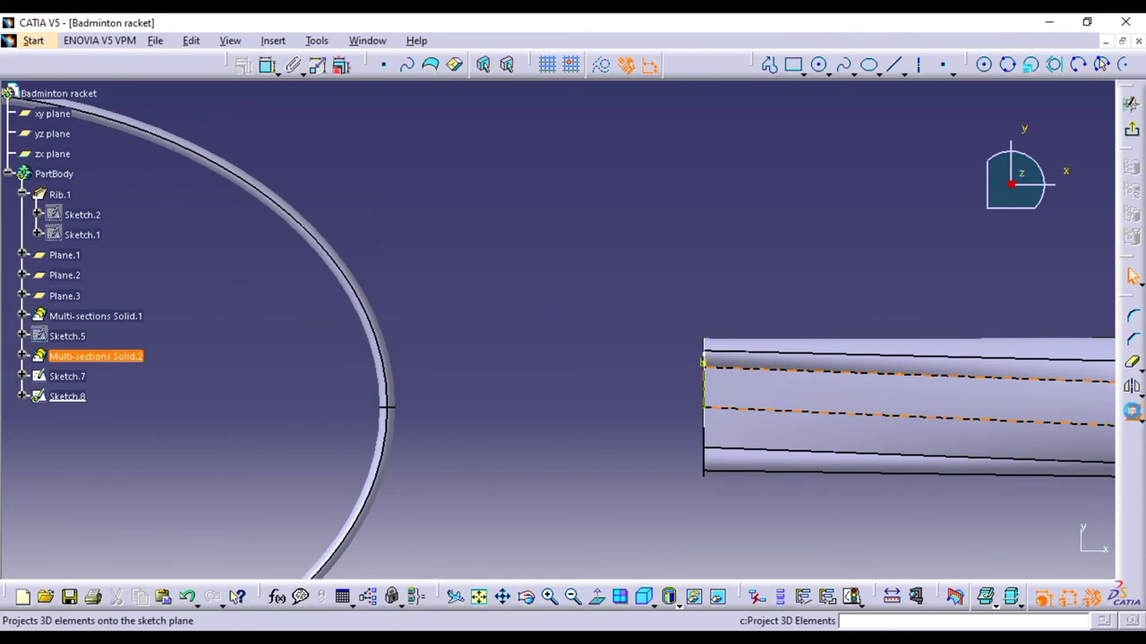
pyautogui.click(1131, 411)
pyautogui.moveTo(647, 212); pyautogui.dragTo(641, 182, button='middle')
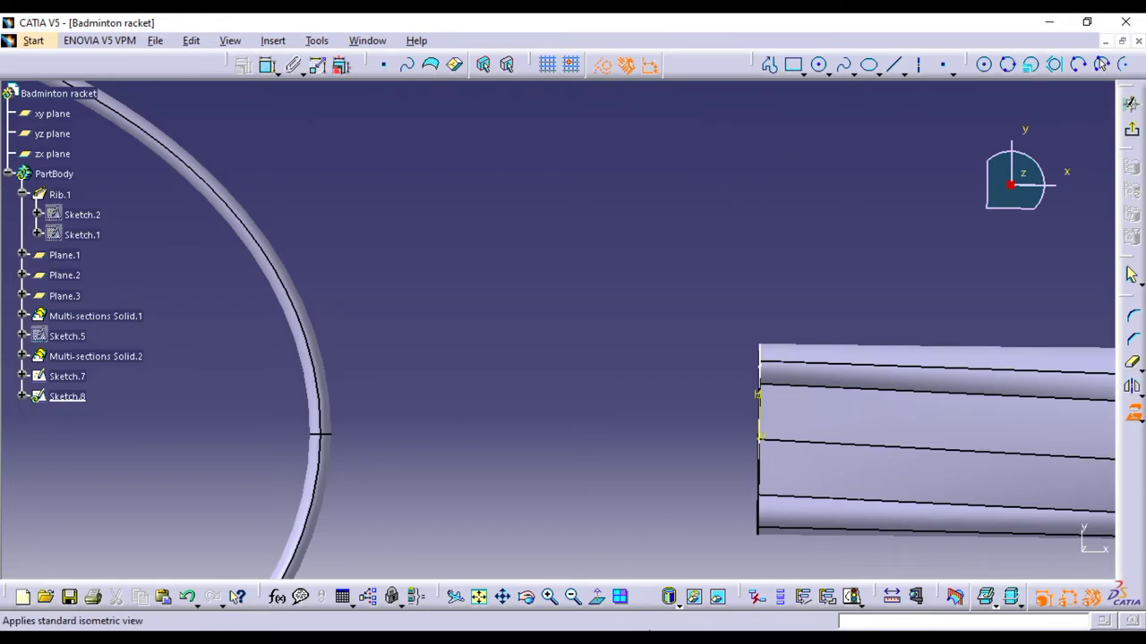
pyautogui.click(598, 607)
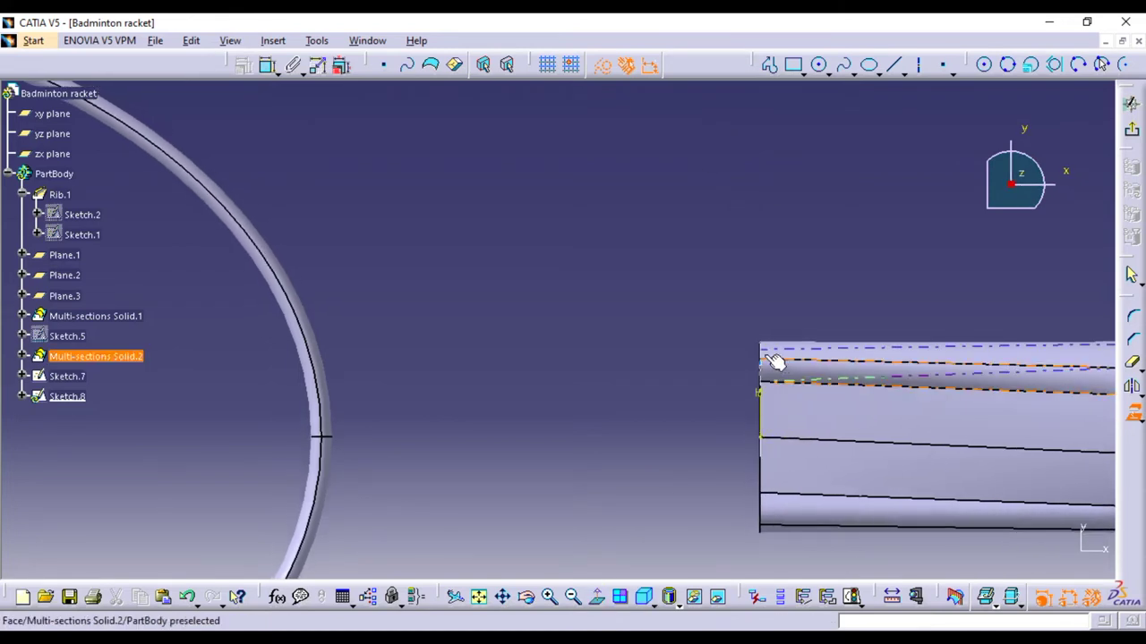
pyautogui.click(770, 358)
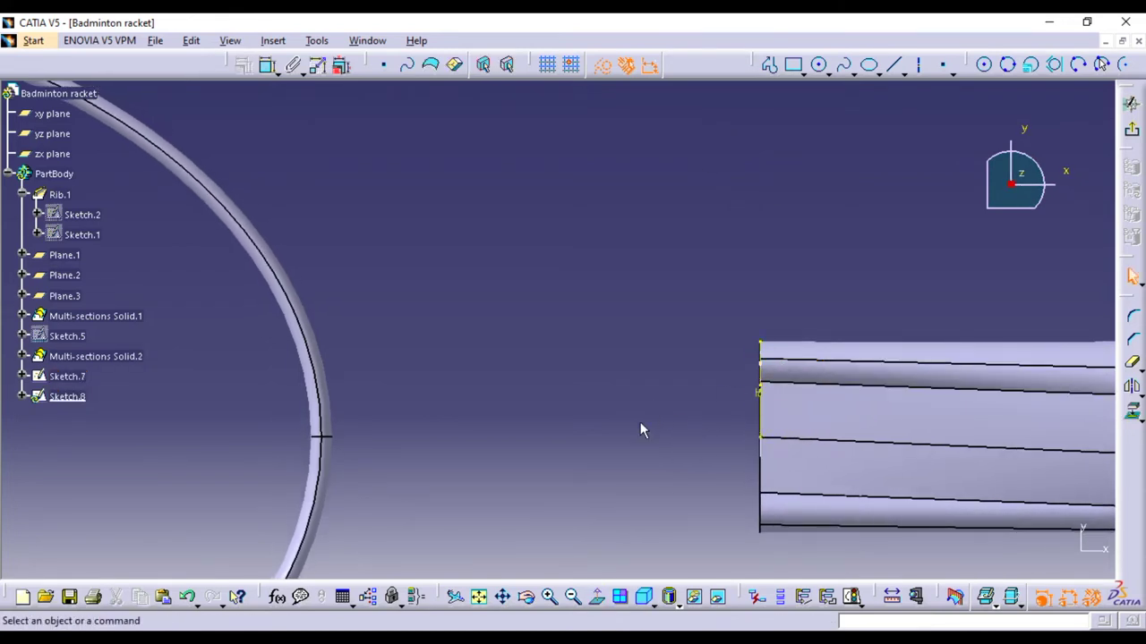
# Try projecting the racket frame face twice, dismissing each failure message
pyautogui.moveTo(563, 217)
pyautogui.mouseDown(button='middle')
pyautogui.moveTo(460, 369)
pyautogui.moveTo(516, 428)
pyautogui.mouseUp(button='middle')
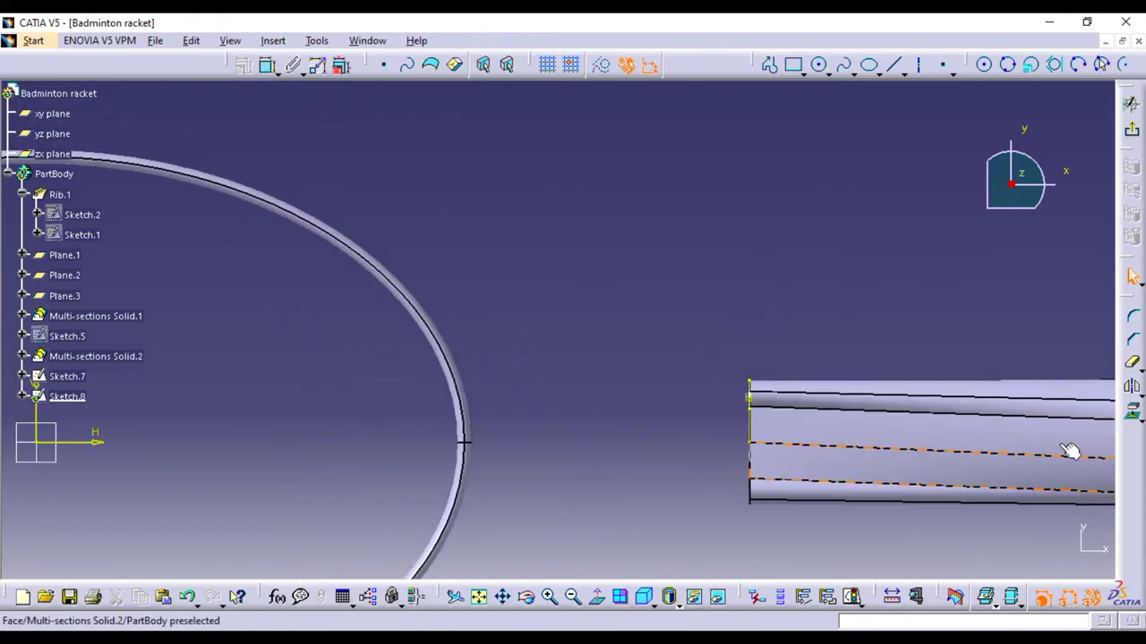
pyautogui.click(1133, 413)
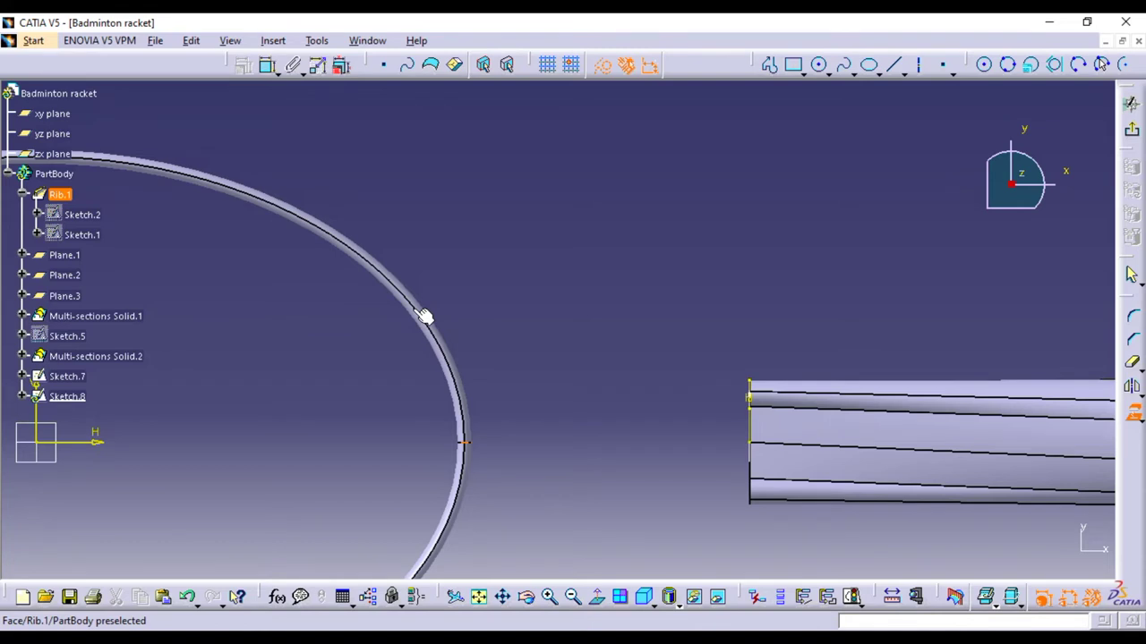
pyautogui.click(427, 318)
pyautogui.click(657, 367)
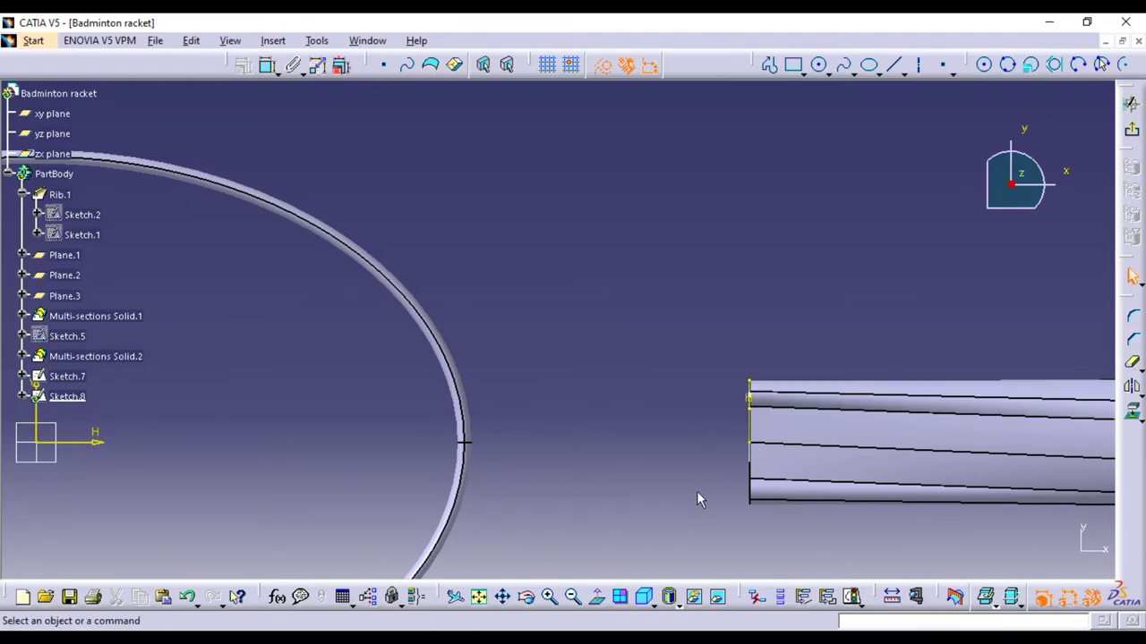
pyautogui.moveTo(707, 500); pyautogui.dragTo(742, 486, button='middle')
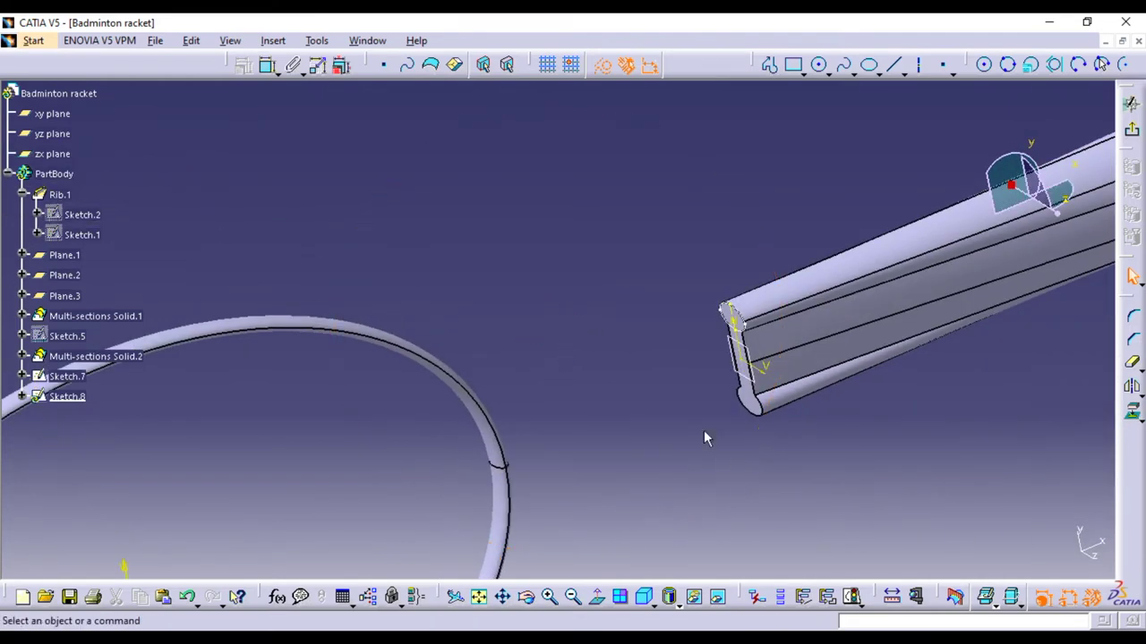
pyautogui.click(619, 597)
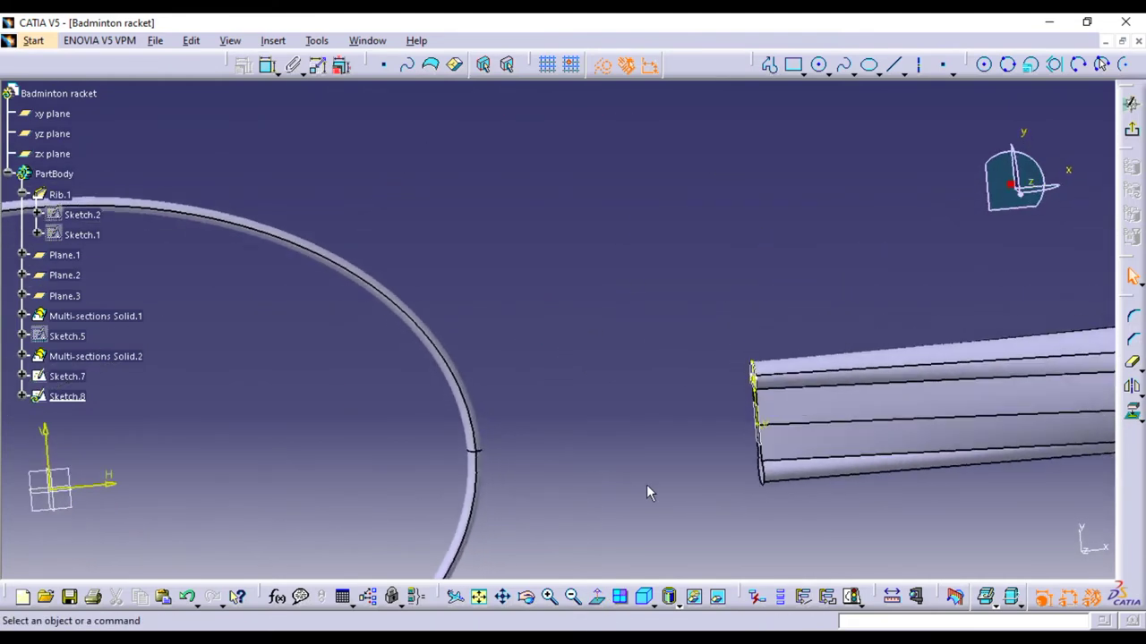
pyautogui.click(1134, 414)
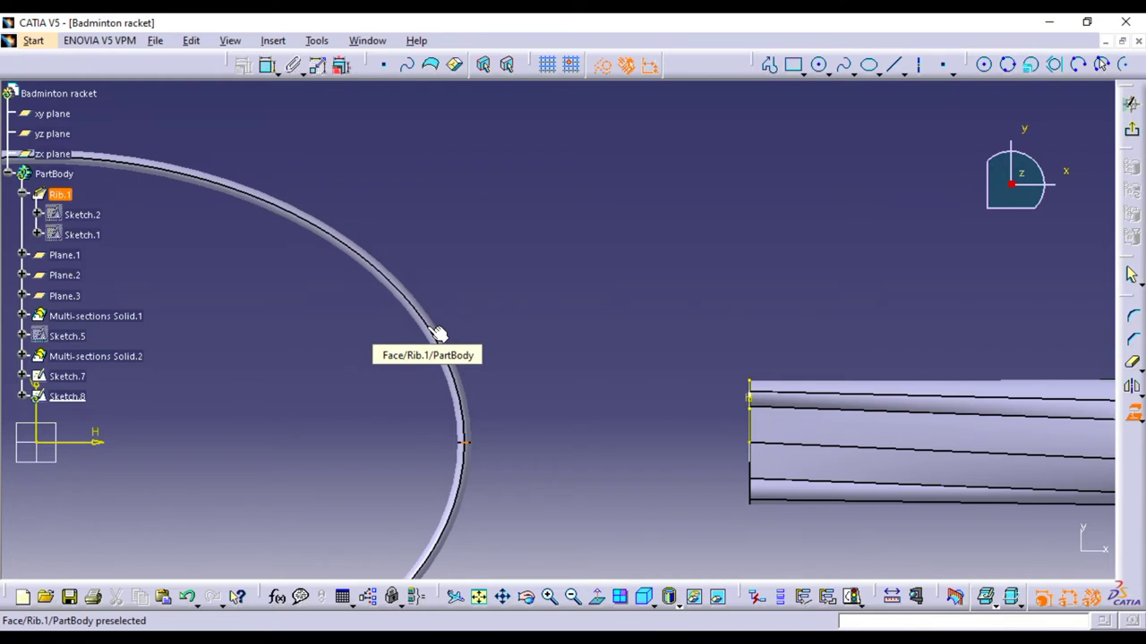
pyautogui.click(437, 334)
pyautogui.click(658, 366)
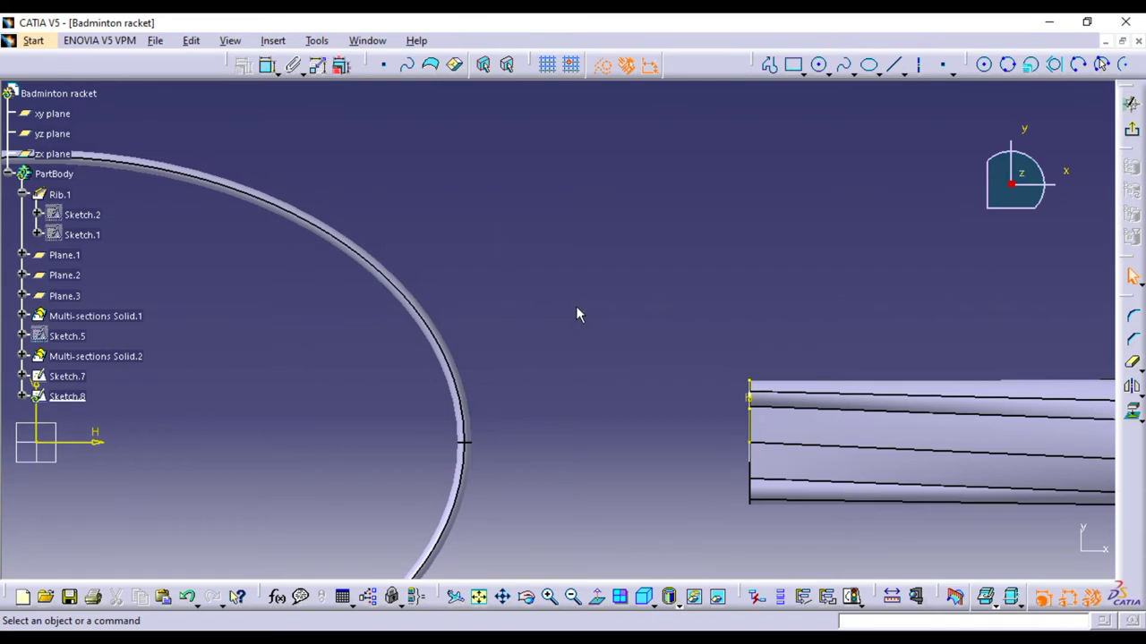
pyautogui.moveTo(578, 309); pyautogui.dragTo(651, 327, button='middle')
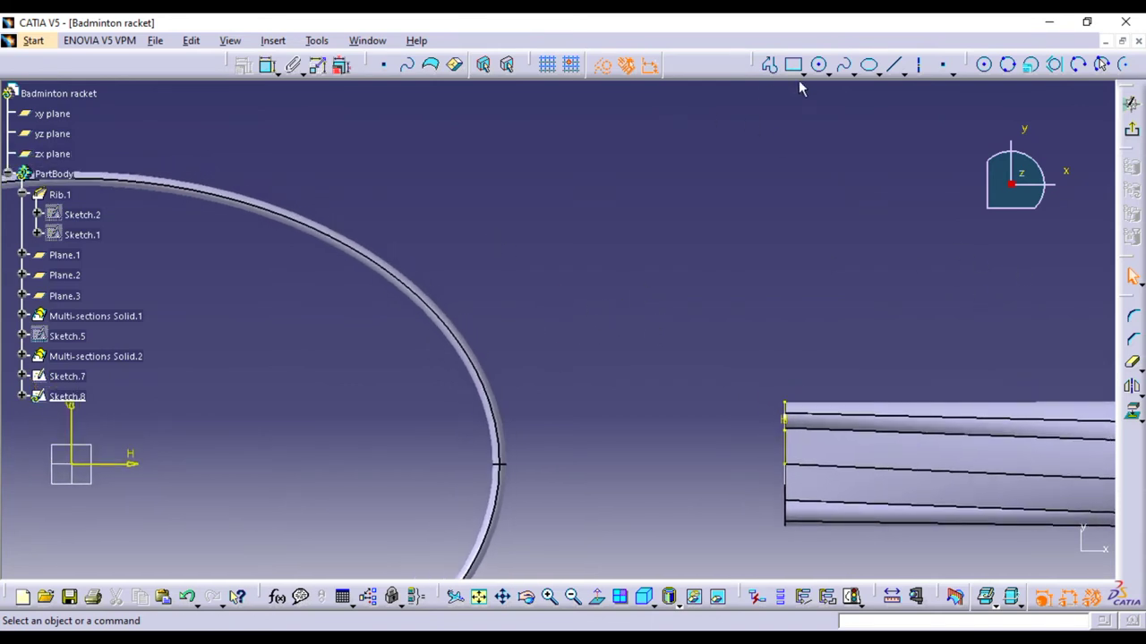
pyautogui.click(834, 75)
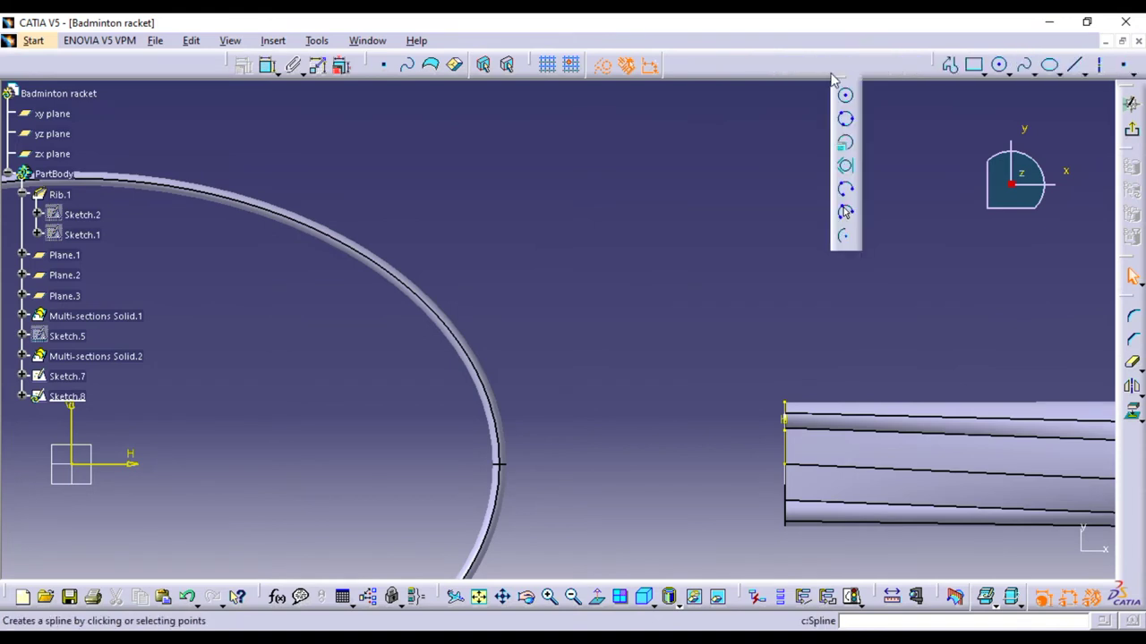
# Draw a three-point arc from the handle end edge to a point on the racket frame
pyautogui.moveTo(688, 511)
pyautogui.mouseDown(button='middle')
pyautogui.moveTo(680, 445)
pyautogui.moveTo(940, 434)
pyautogui.mouseUp(button='middle')
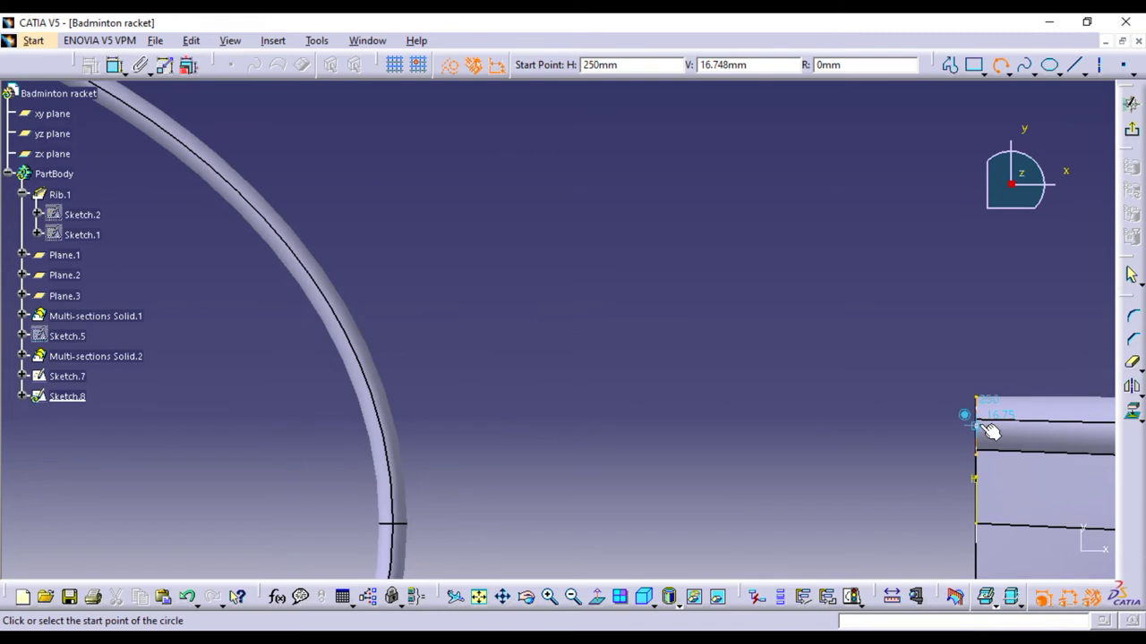
pyautogui.click(974, 452)
pyautogui.moveTo(476, 307)
pyautogui.mouseDown(button='middle')
pyautogui.moveTo(558, 388)
pyautogui.moveTo(557, 332)
pyautogui.moveTo(437, 325)
pyautogui.mouseUp(button='middle')
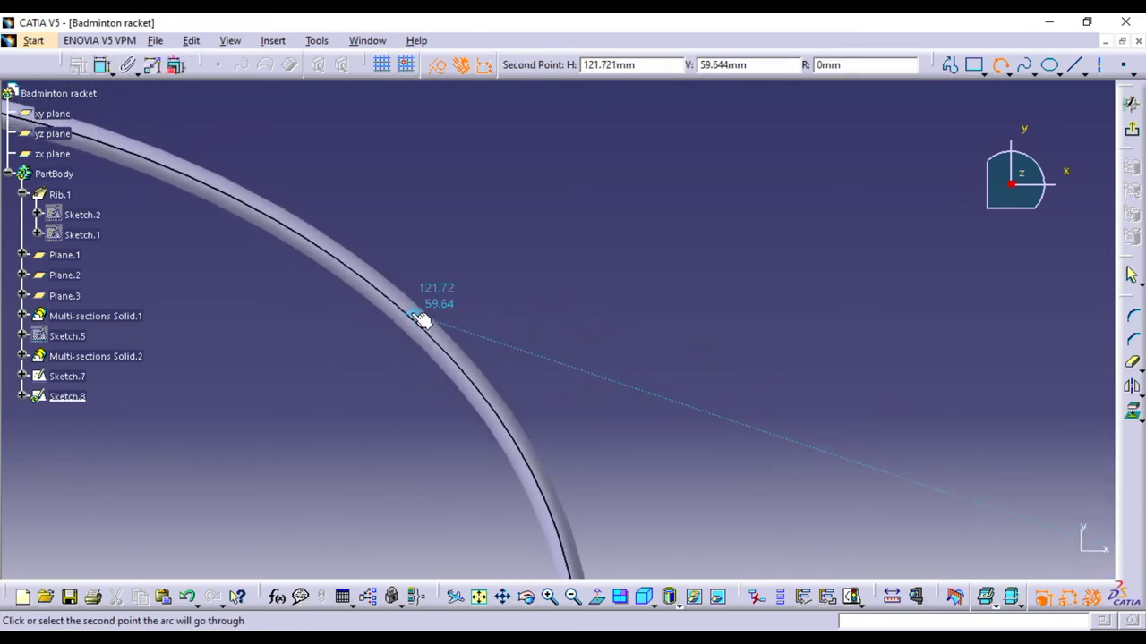
pyautogui.click(400, 300)
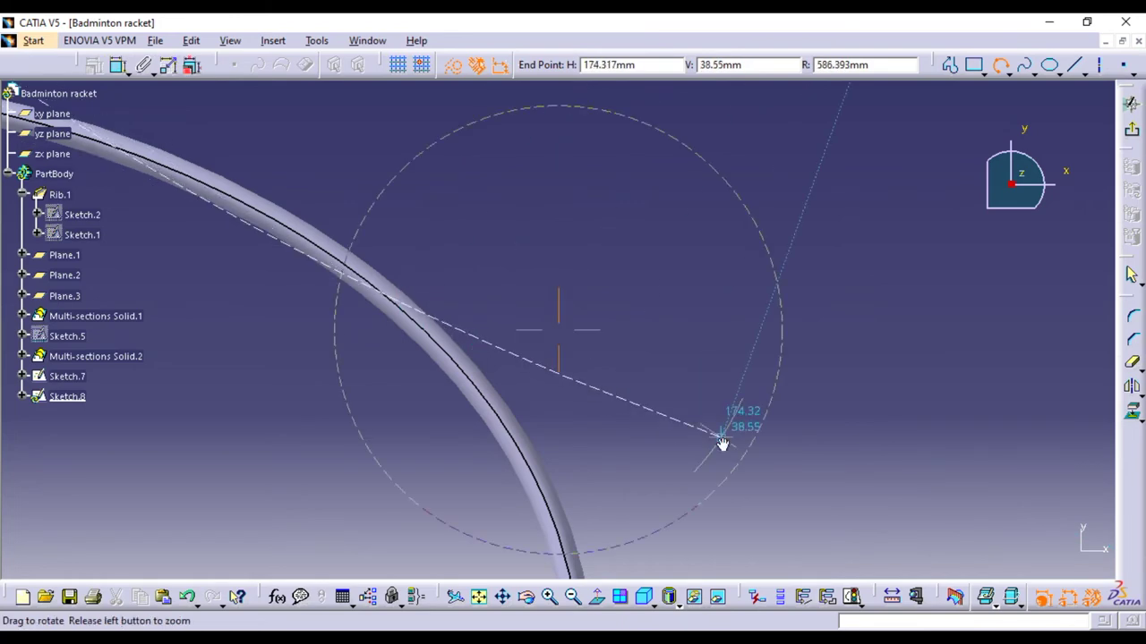
pyautogui.moveTo(722, 443); pyautogui.dragTo(621, 371, button='middle')
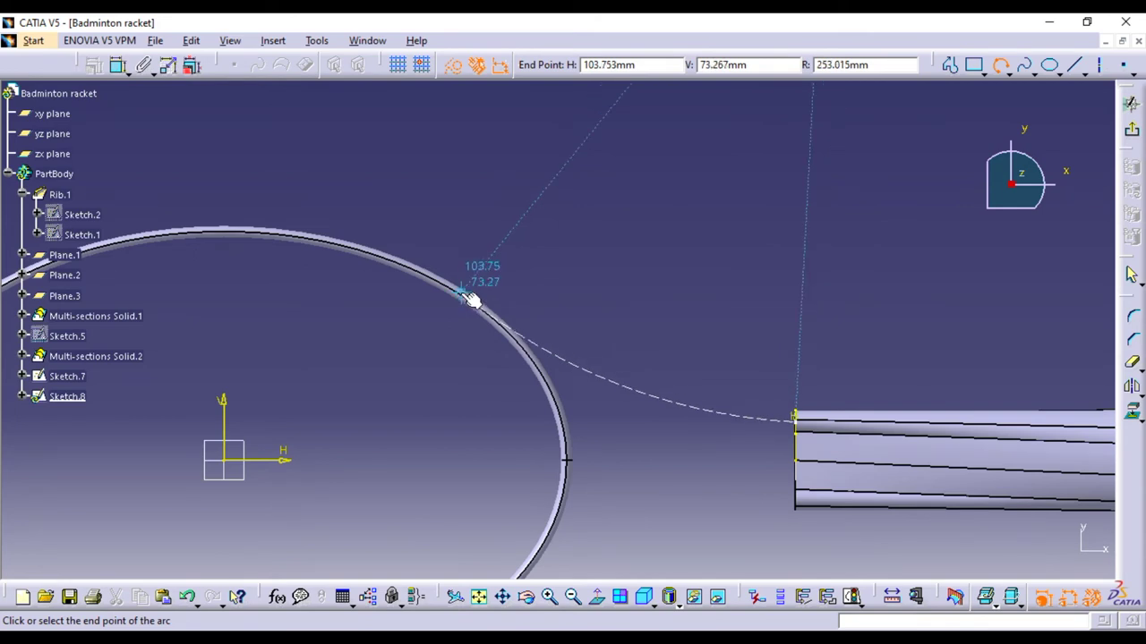
pyautogui.click(461, 293)
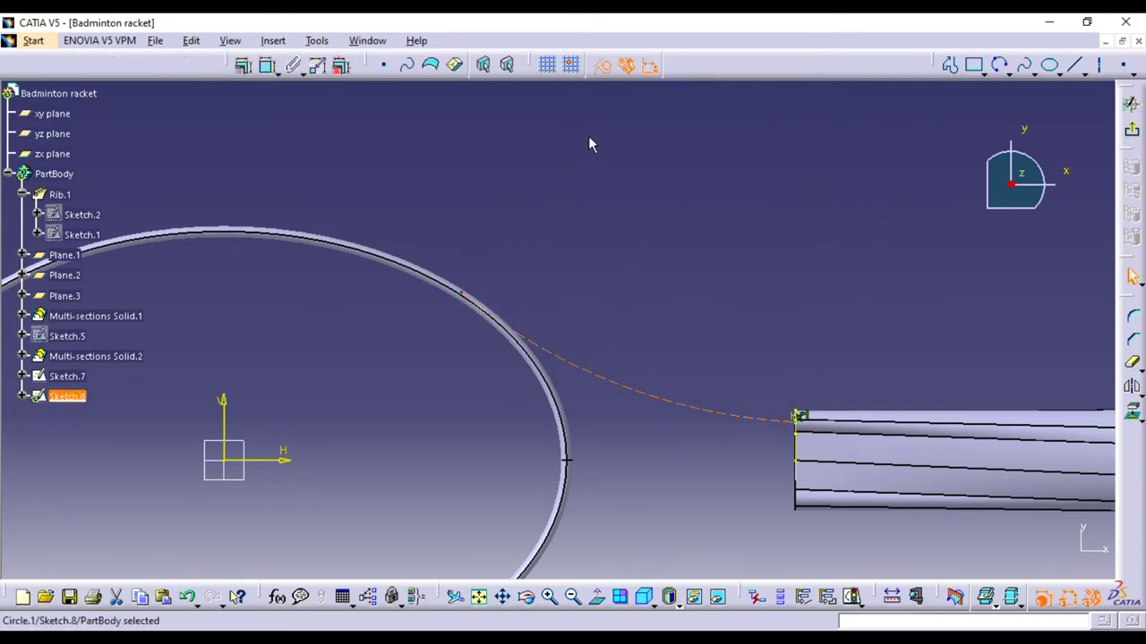
pyautogui.click(602, 64)
# Add a radius dimension to the connecting arc
pyautogui.moveTo(642, 256); pyautogui.dragTo(560, 331, button='middle')
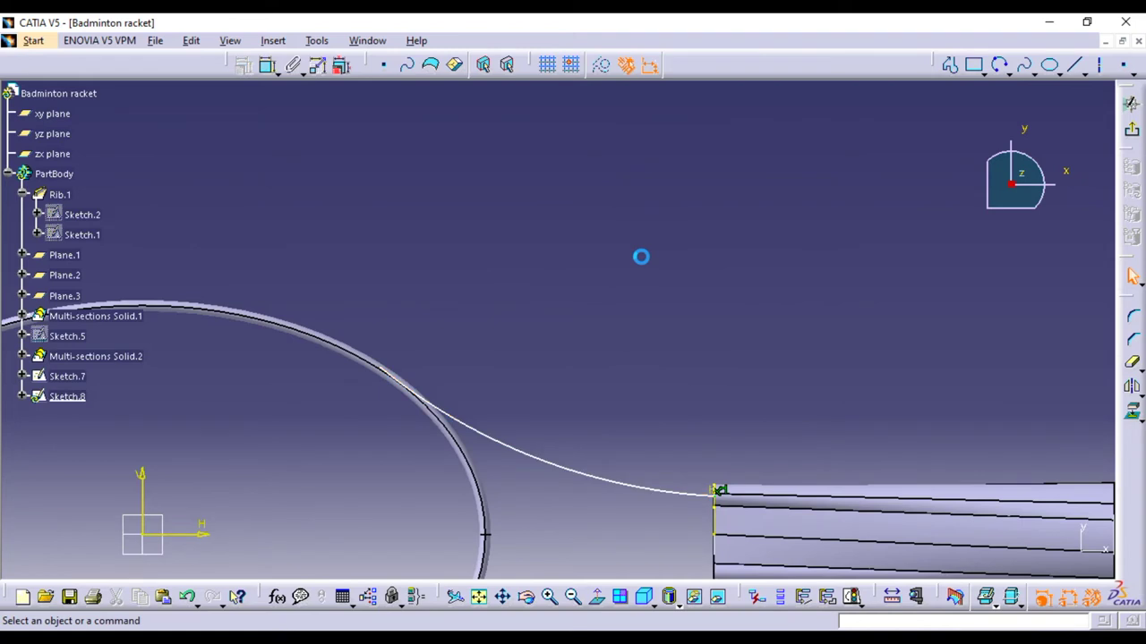
pyautogui.moveTo(642, 259); pyautogui.dragTo(650, 282, button='middle')
pyautogui.click(266, 64)
pyautogui.click(572, 450)
pyautogui.click(563, 358)
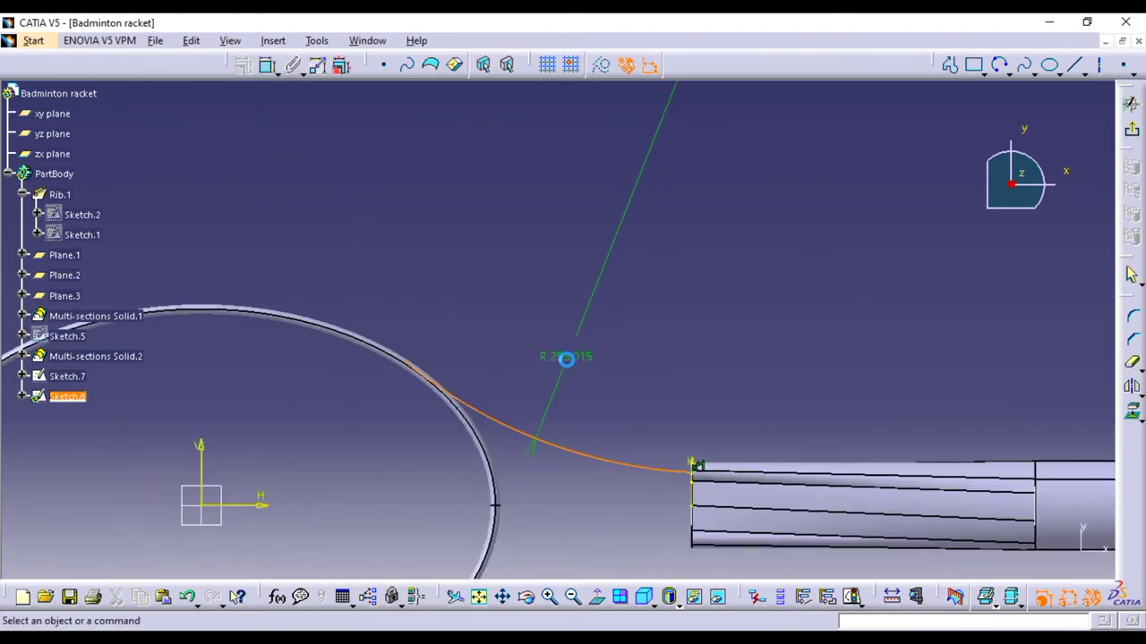
# Dimension the arc's frame end 73 from the horizontal axis
pyautogui.click(266, 65)
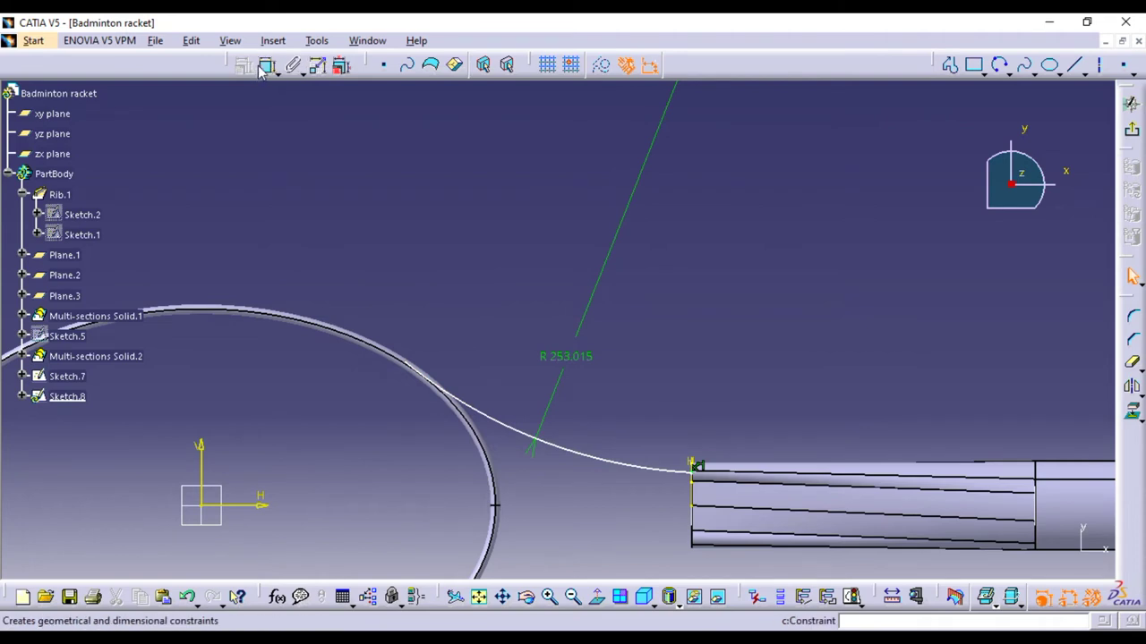
pyautogui.click(406, 363)
pyautogui.click(246, 504)
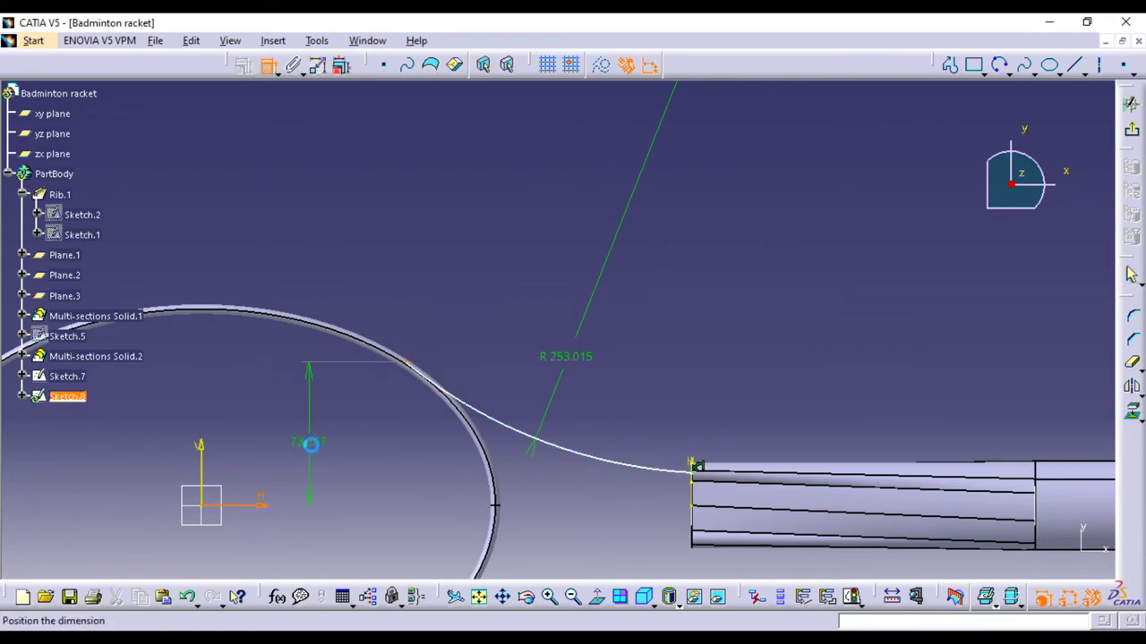
pyautogui.click(311, 445)
pyautogui.doubleClick(310, 444)
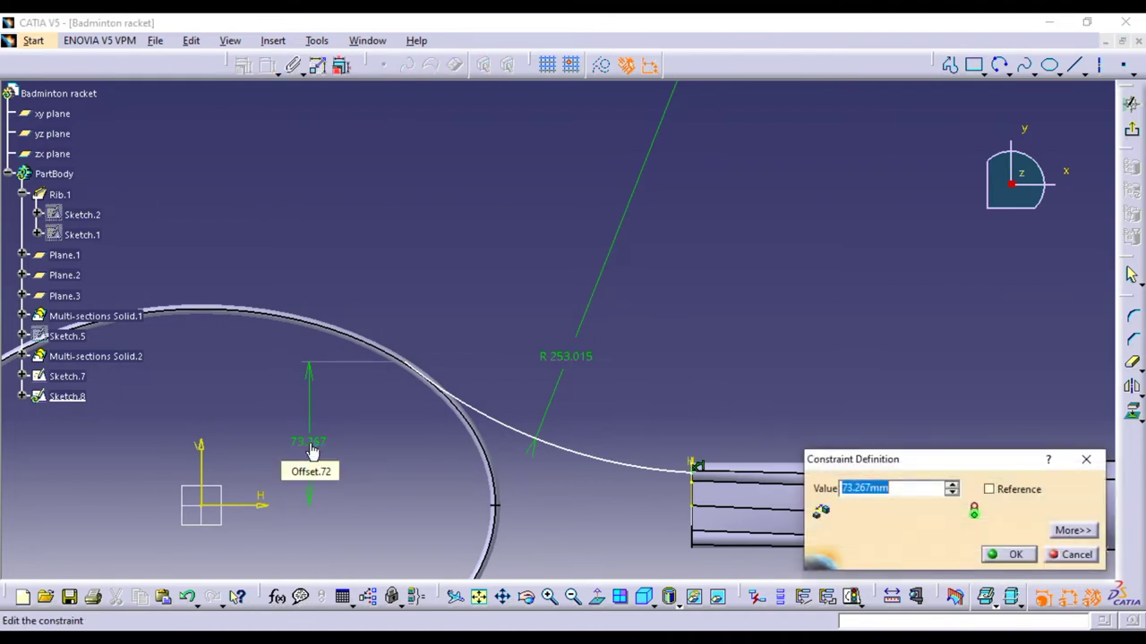
pyautogui.write('73')
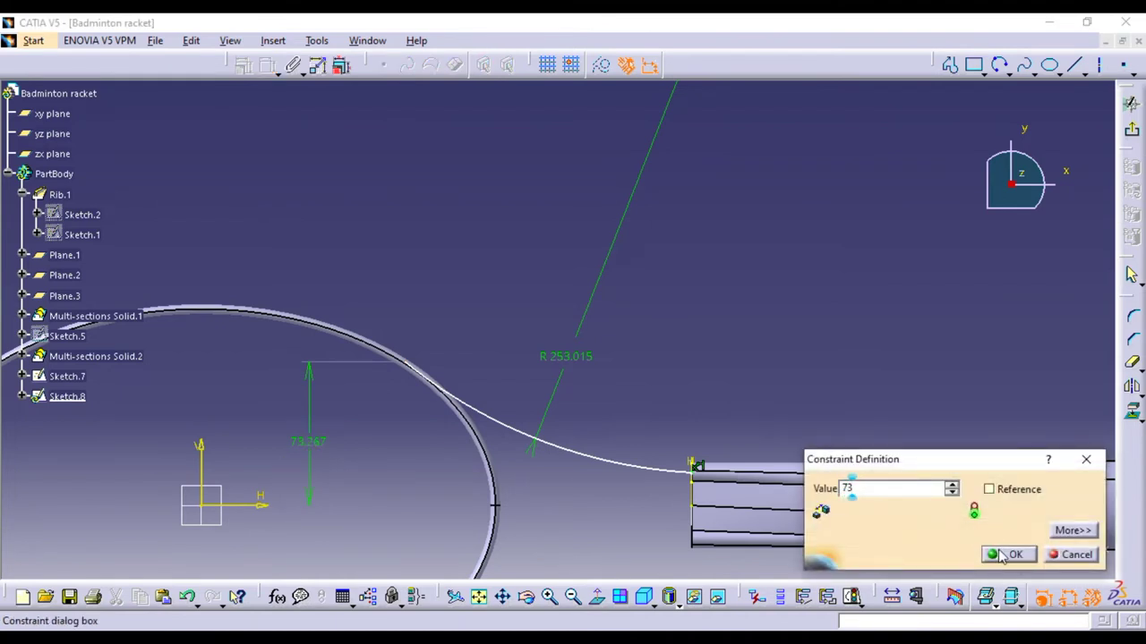
pyautogui.click(1001, 555)
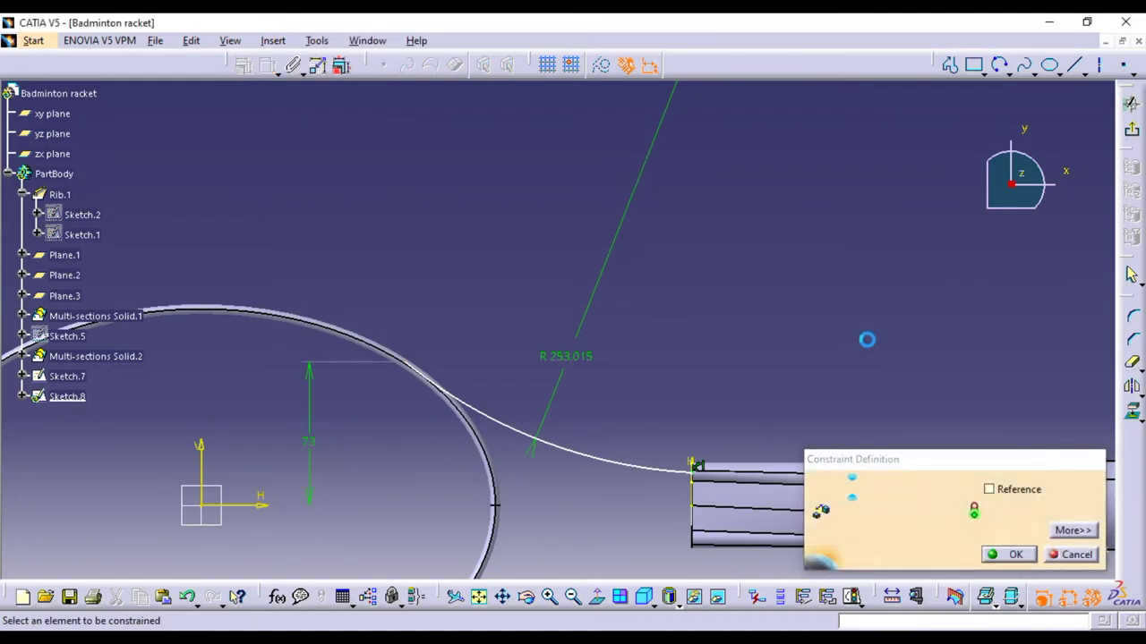
# Dimension the arc's frame end 105 from the vertical axis
pyautogui.click(407, 362)
pyautogui.click(201, 488)
pyautogui.click(277, 236)
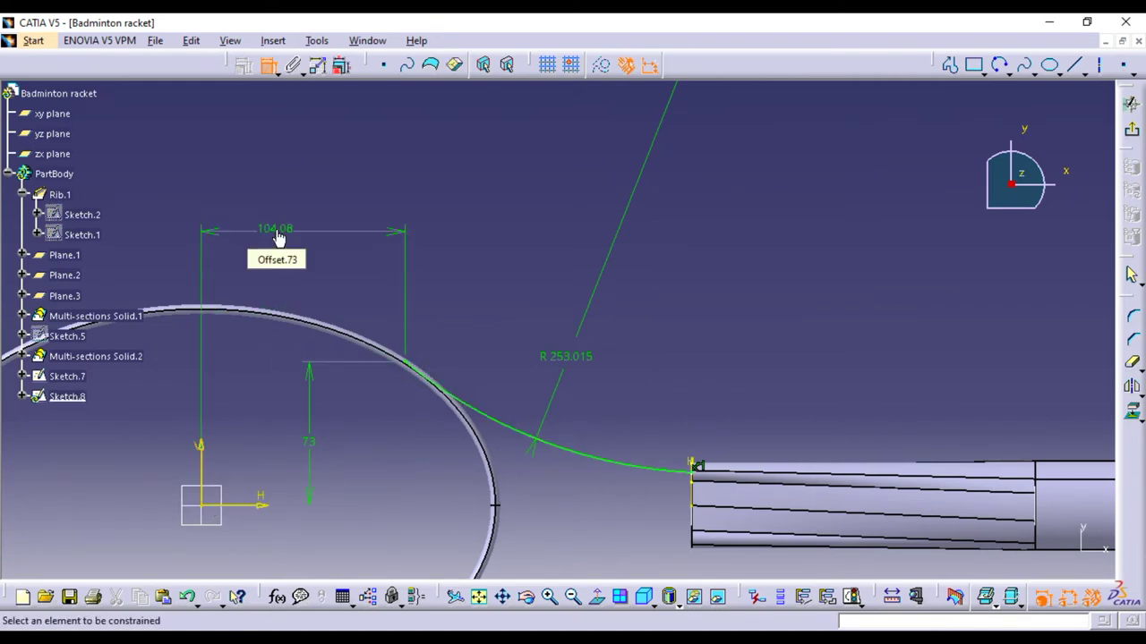
pyautogui.doubleClick(277, 231)
pyautogui.write('105')
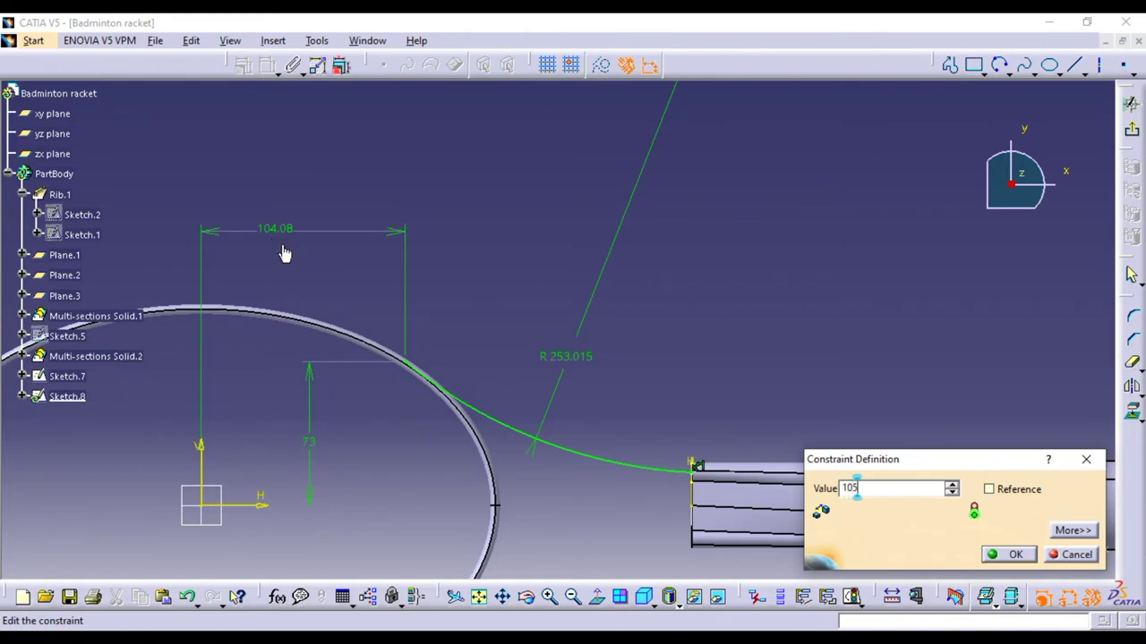
pyautogui.click(1005, 553)
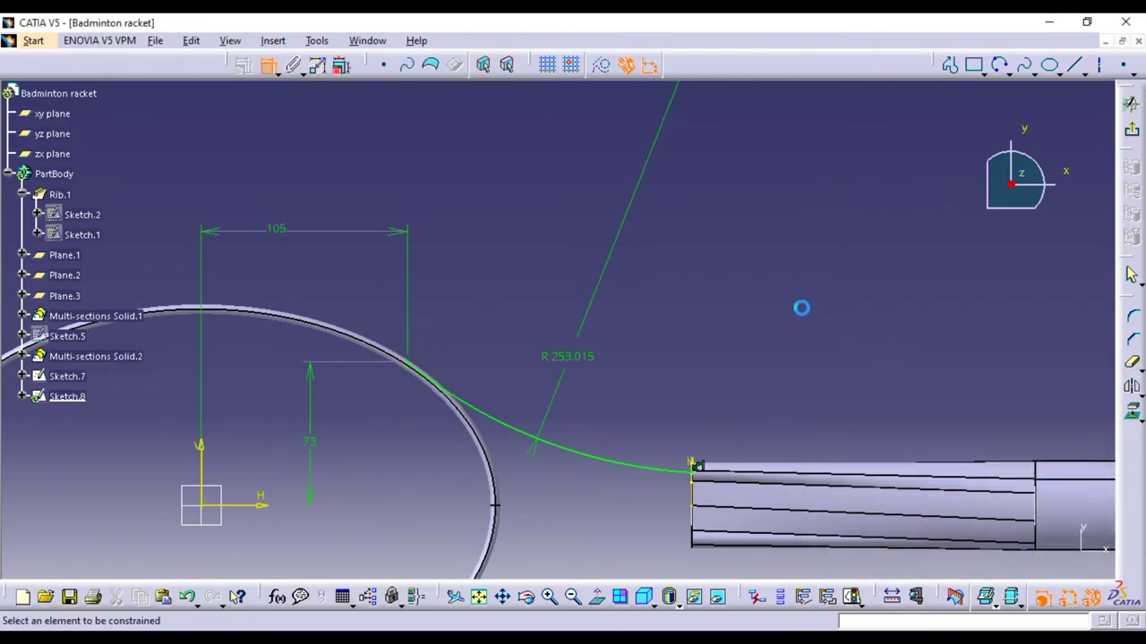
# Set the arc radius to 250 and close the sketch
pyautogui.doubleClick(567, 360)
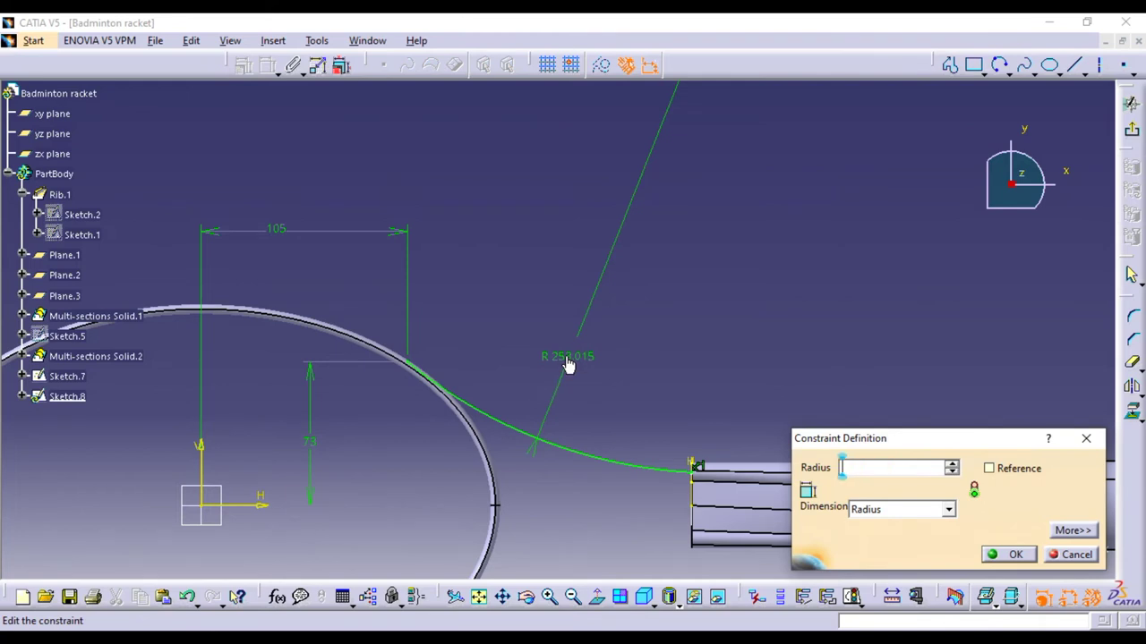
pyautogui.write('250mm')
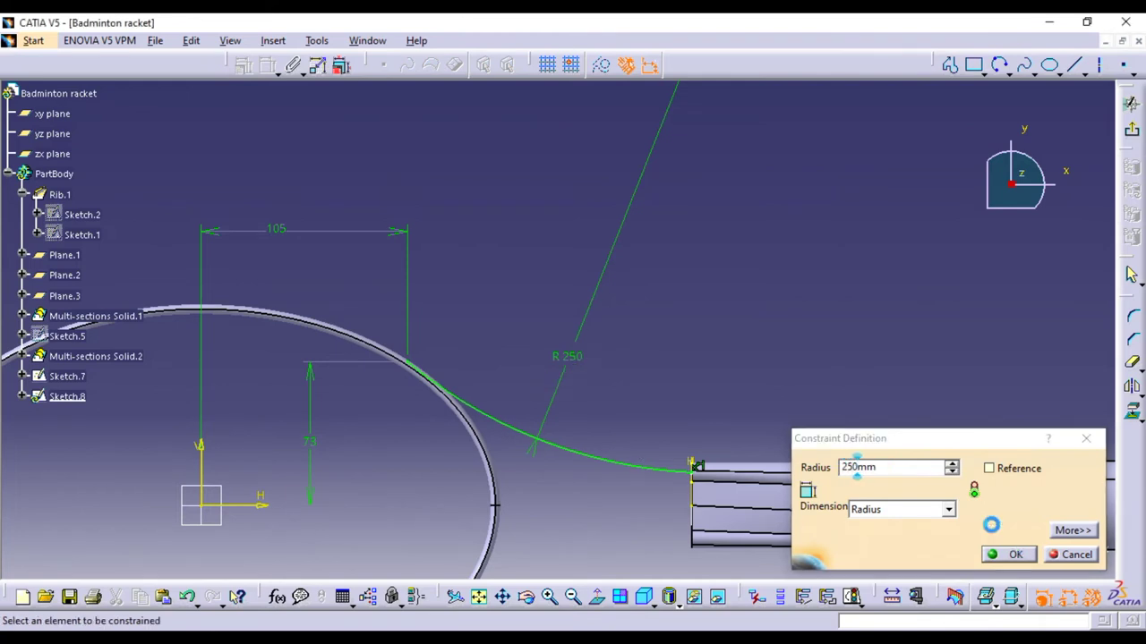
pyautogui.click(1005, 554)
pyautogui.moveTo(829, 363); pyautogui.dragTo(836, 391, button='middle')
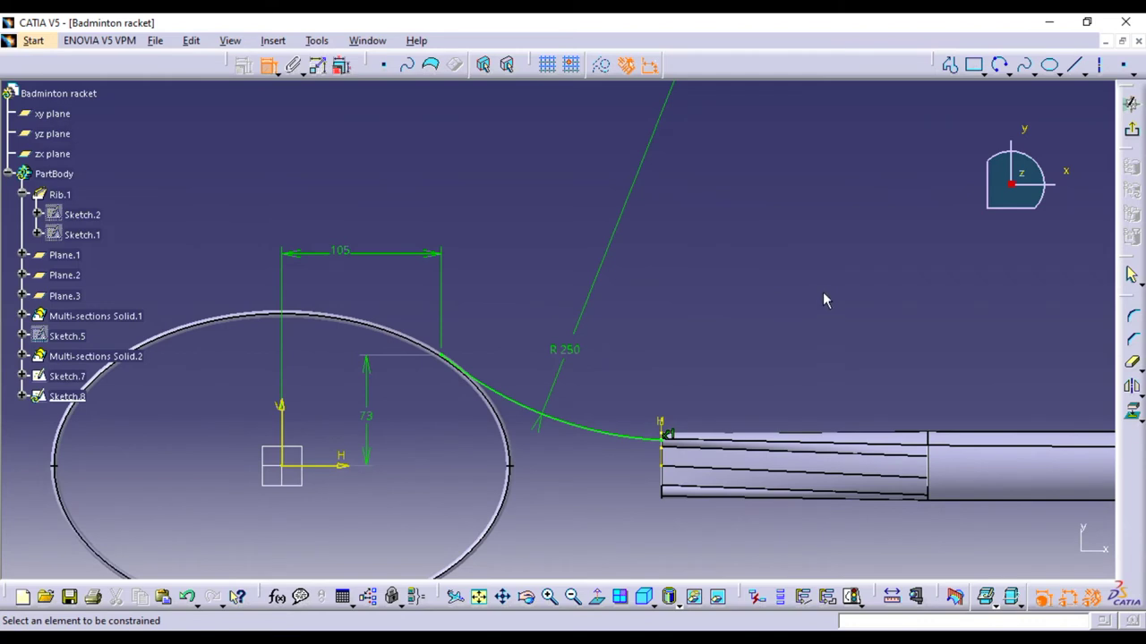
pyautogui.moveTo(823, 296); pyautogui.dragTo(828, 318, button='middle')
pyautogui.click(1131, 104)
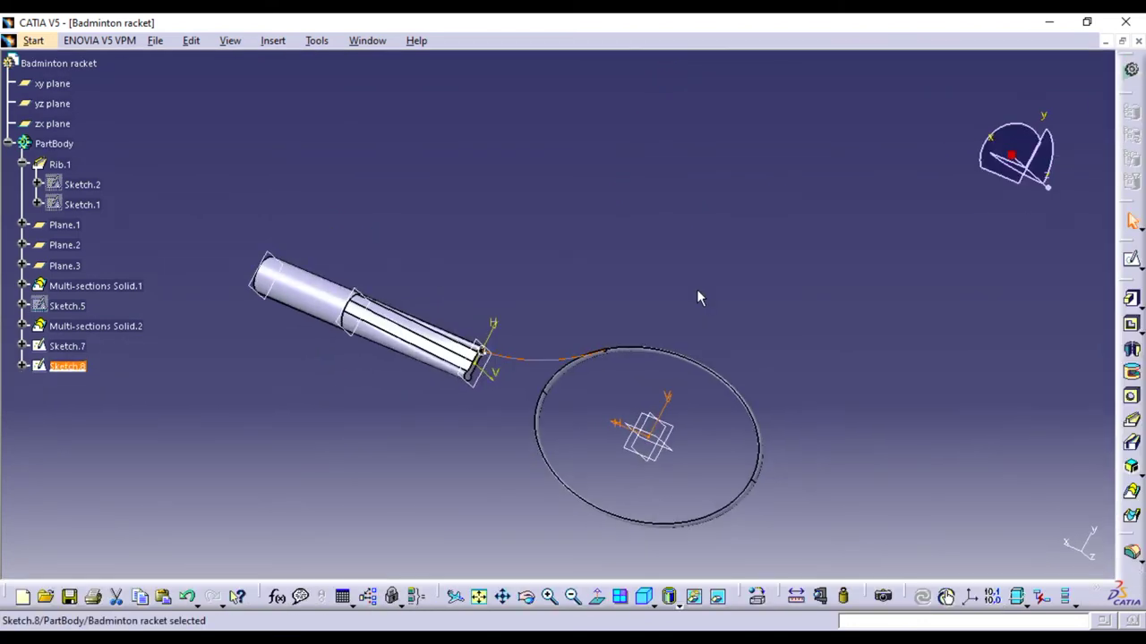
# Sweep Sketch.7 as a rib along the Sketch.8 curve and preview the shaft
pyautogui.click(67, 346)
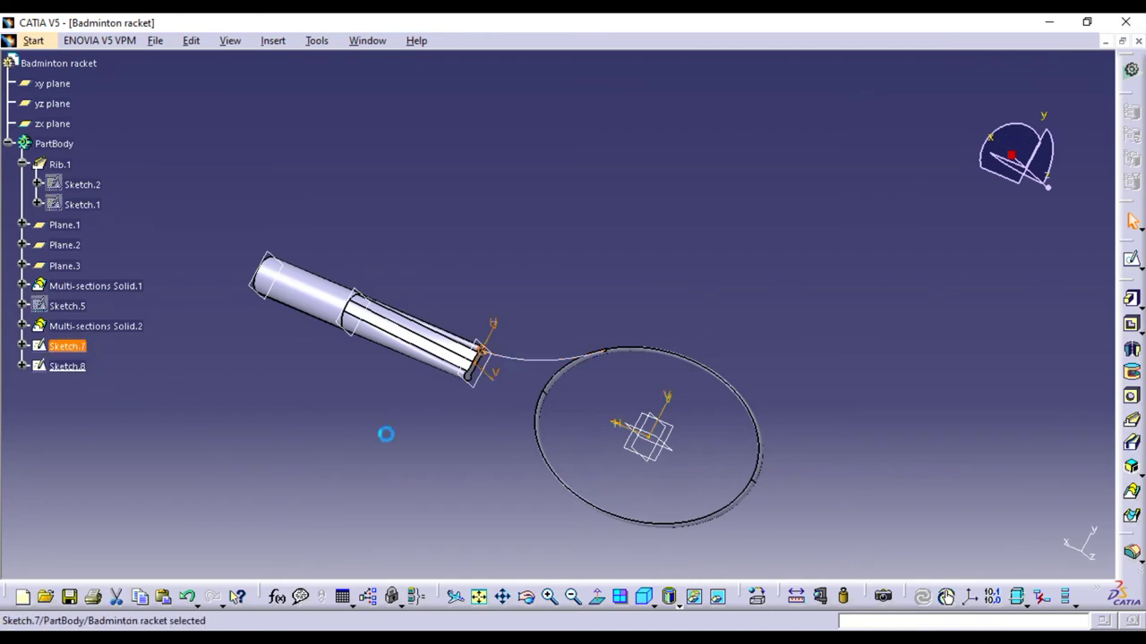
pyautogui.click(1130, 420)
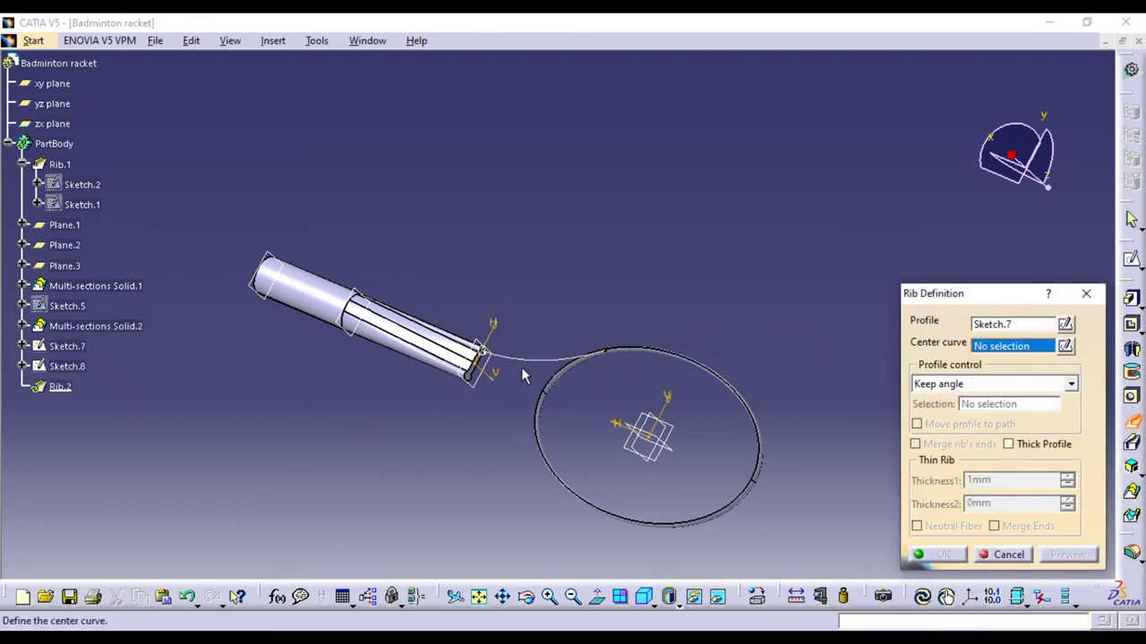
pyautogui.click(518, 357)
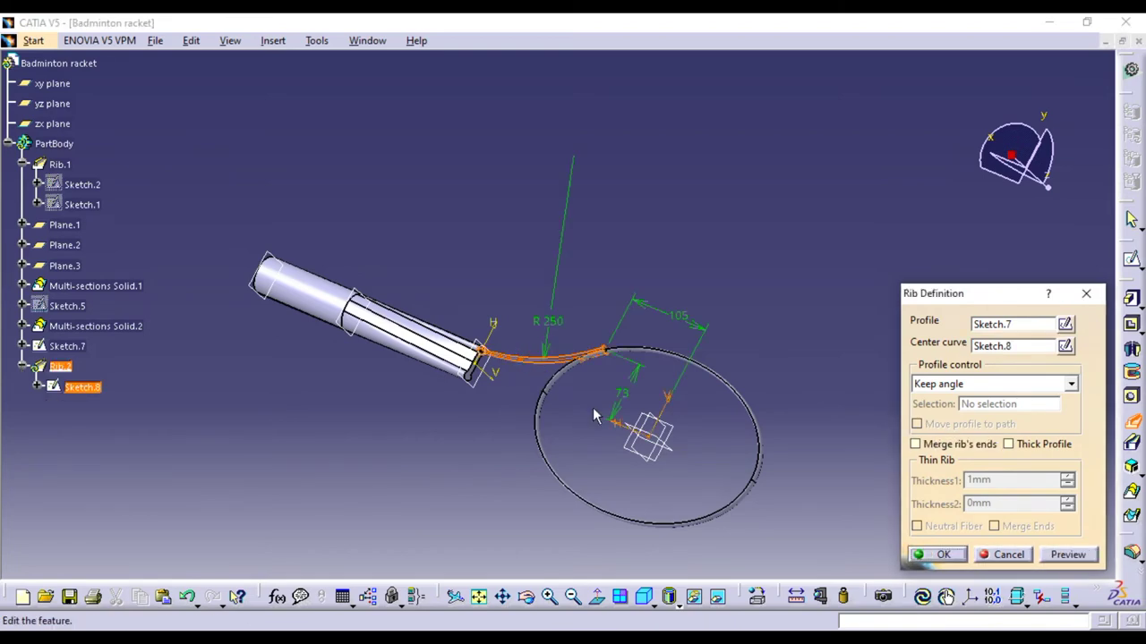
pyautogui.click(1067, 555)
pyautogui.moveTo(582, 435)
pyautogui.mouseDown(button='middle')
pyautogui.moveTo(551, 434)
pyautogui.moveTo(649, 484)
pyautogui.moveTo(665, 414)
pyautogui.moveTo(659, 281)
pyautogui.moveTo(708, 328)
pyautogui.moveTo(825, 269)
pyautogui.moveTo(756, 273)
pyautogui.moveTo(723, 362)
pyautogui.moveTo(698, 358)
pyautogui.mouseUp(button='middle')
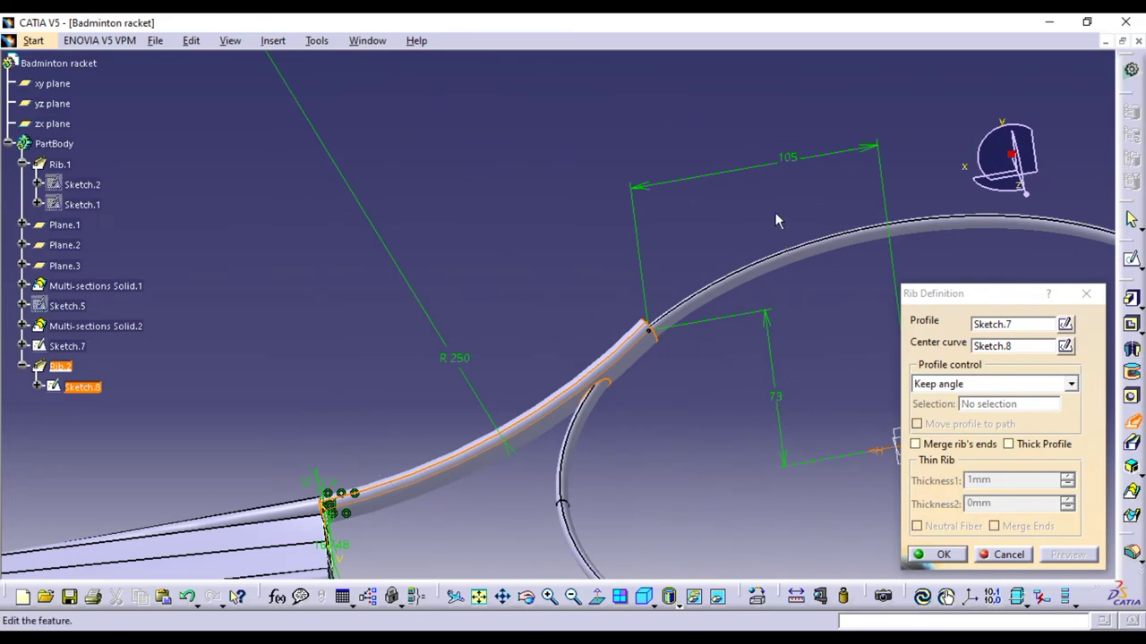
# Change the curve's horizontal dimension from 105 to 100, then 80, and refresh the preview
pyautogui.doubleClick(790, 163)
pyautogui.write('100')
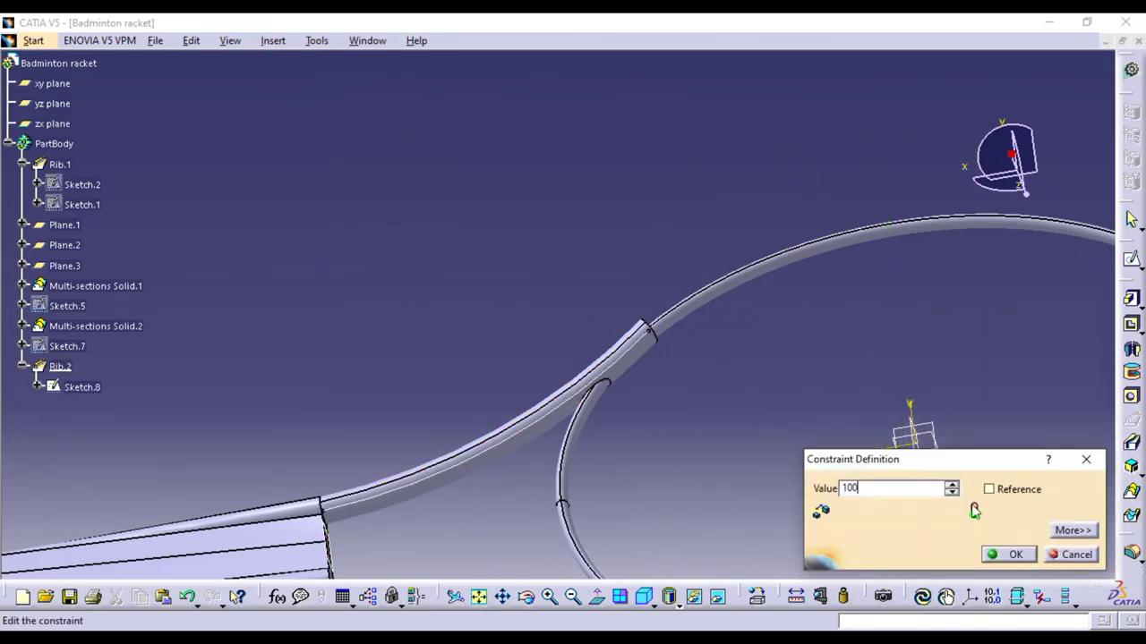
pyautogui.click(1004, 555)
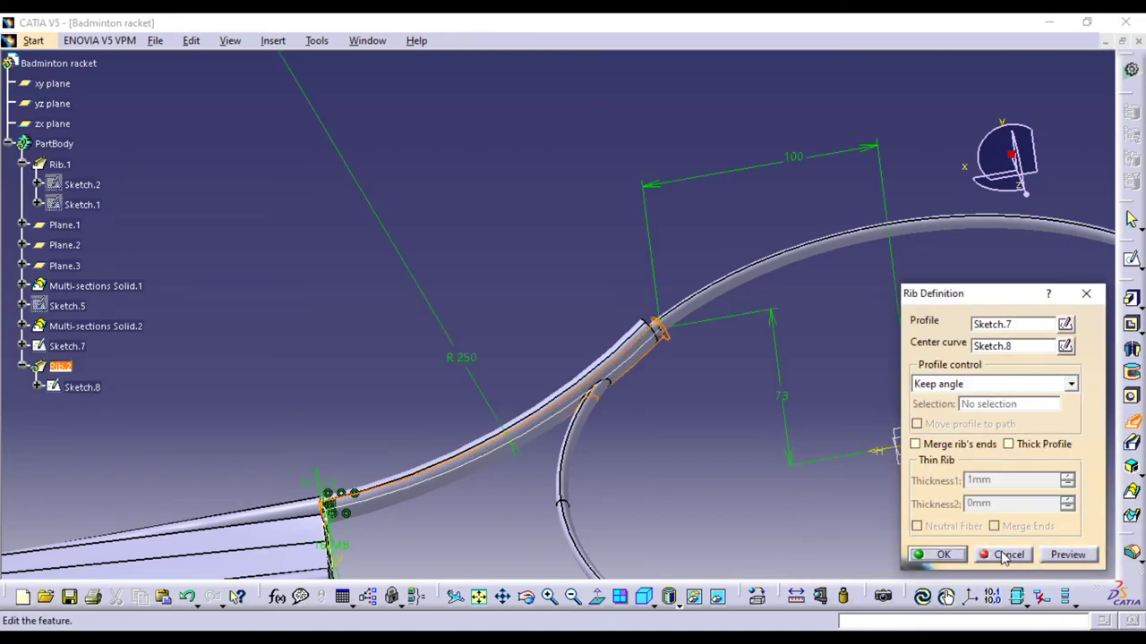
pyautogui.moveTo(766, 410); pyautogui.dragTo(669, 296, button='middle')
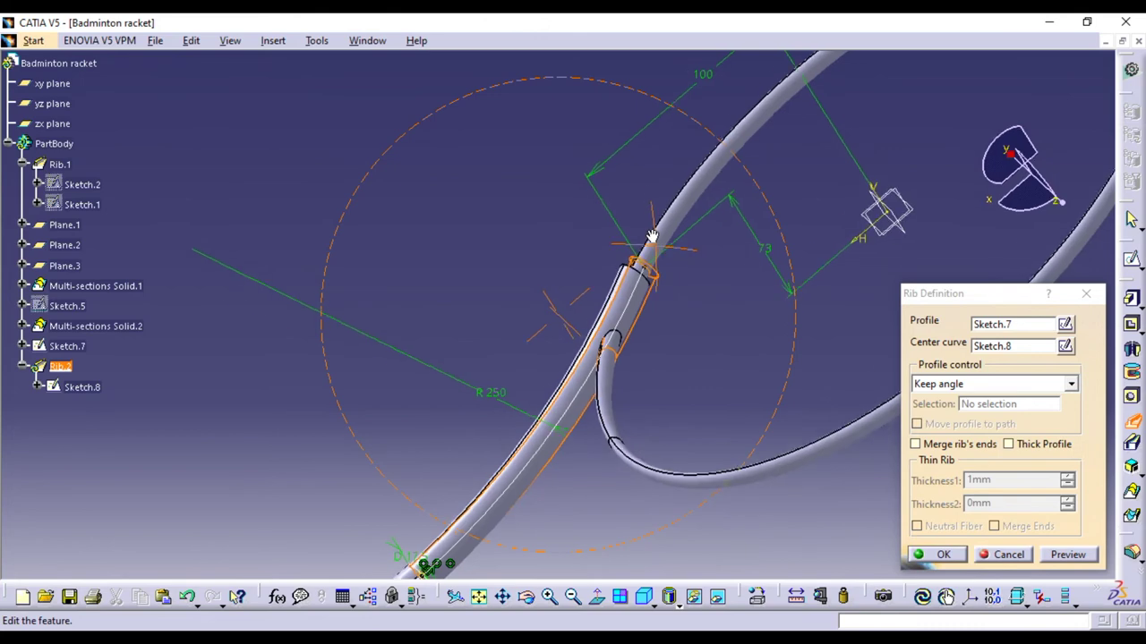
pyautogui.moveTo(670, 295); pyautogui.dragTo(771, 490, button='middle')
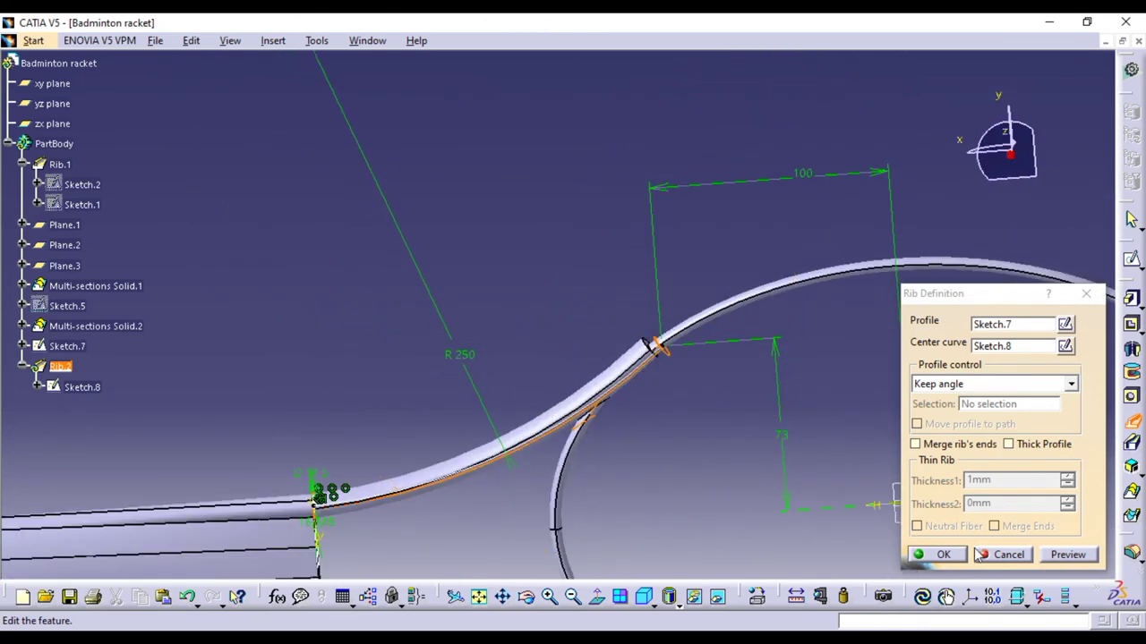
pyautogui.doubleClick(801, 173)
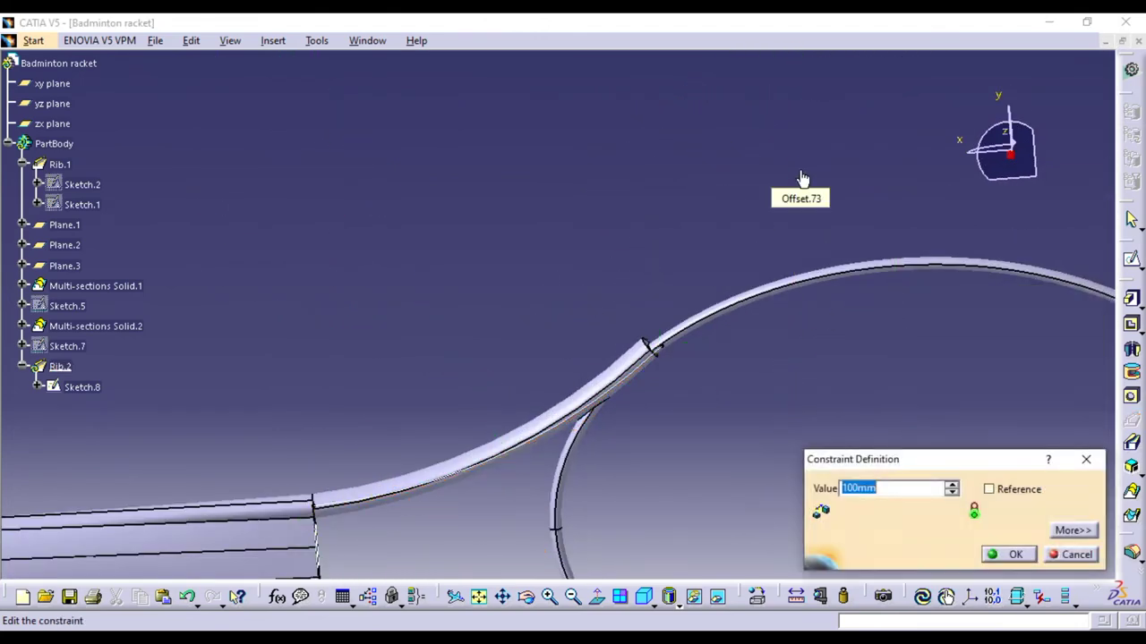
pyautogui.click(1014, 555)
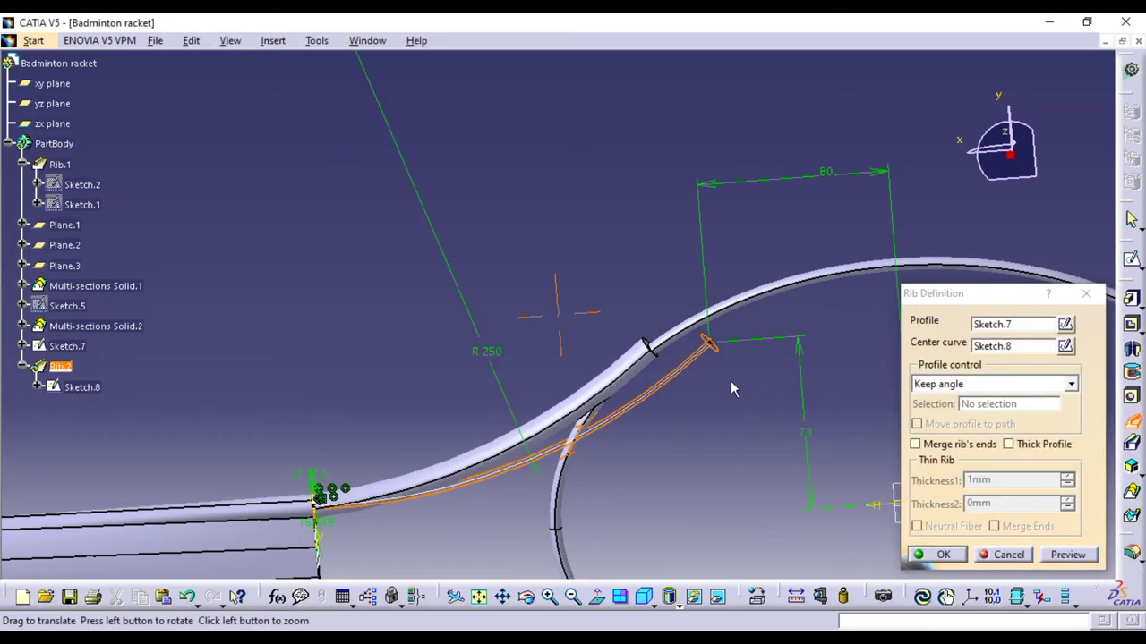
pyautogui.keyDown('ctrl'); pyautogui.moveTo(773, 403); pyautogui.dragTo(730, 391, button='middle'); pyautogui.keyUp('ctrl')
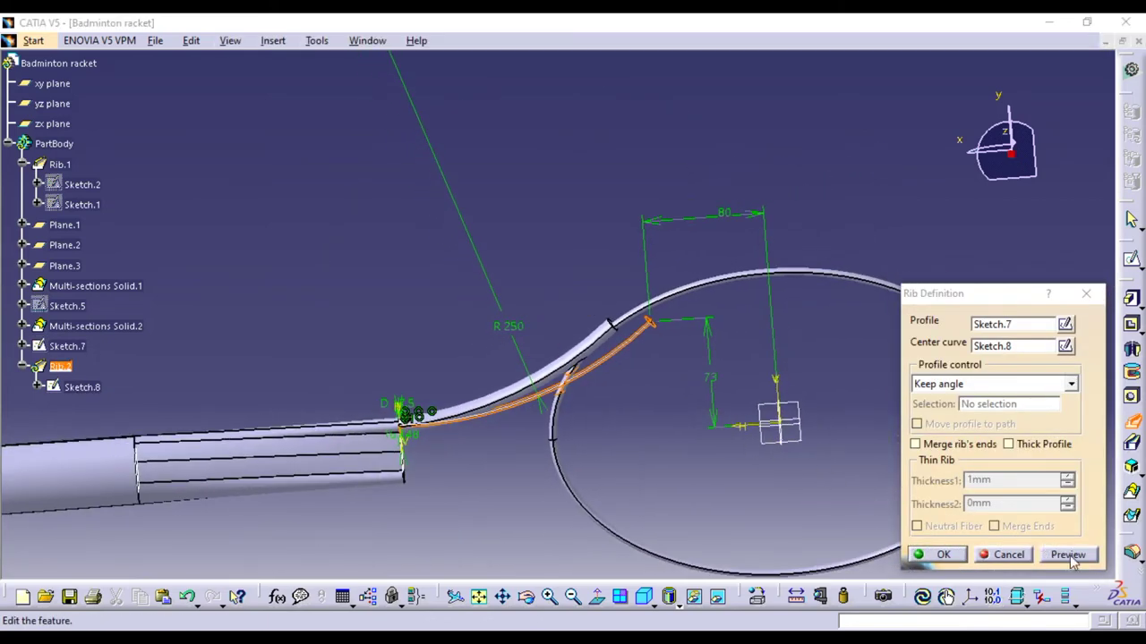
pyautogui.click(1067, 554)
# Change the vertical dimension from 73 to 80, then 100, refreshing the rib preview
pyautogui.moveTo(618, 411)
pyautogui.mouseDown(button='middle')
pyautogui.moveTo(689, 484)
pyautogui.moveTo(609, 391)
pyautogui.mouseUp(button='middle')
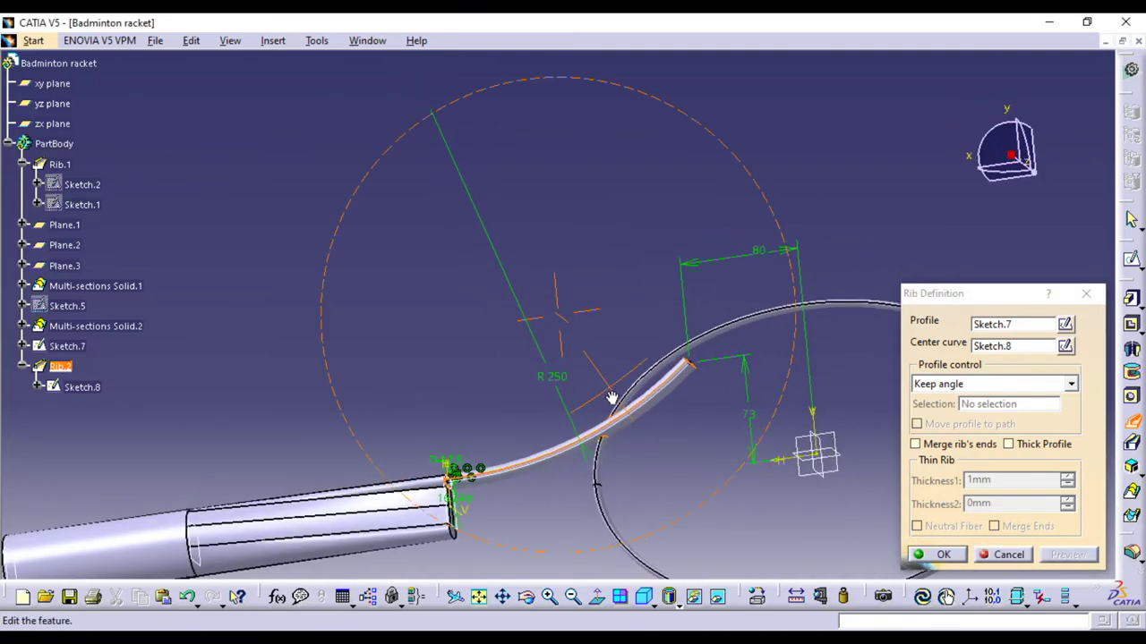
pyautogui.doubleClick(751, 424)
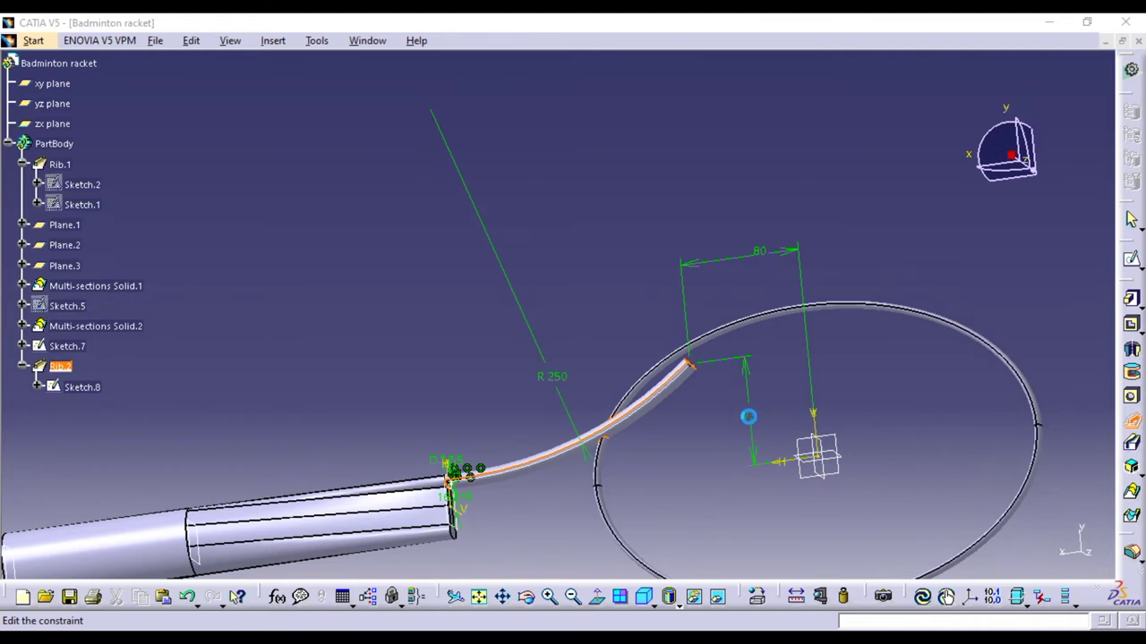
pyautogui.write('80')
pyautogui.click(1004, 554)
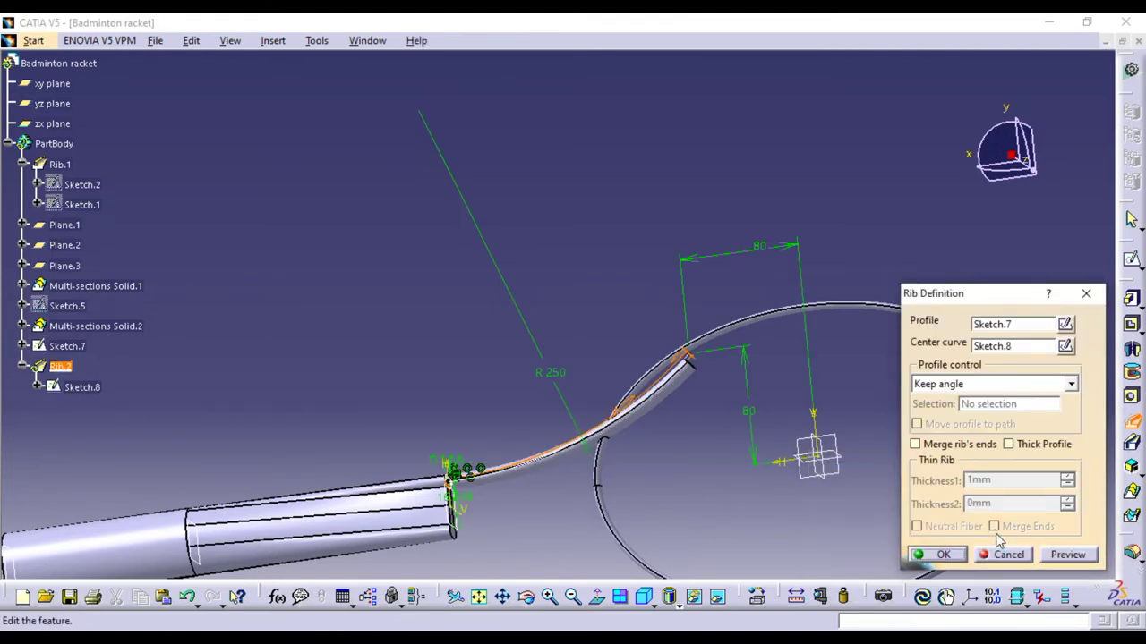
pyautogui.click(1068, 554)
pyautogui.moveTo(678, 430); pyautogui.dragTo(670, 398, button='middle')
pyautogui.doubleClick(801, 437)
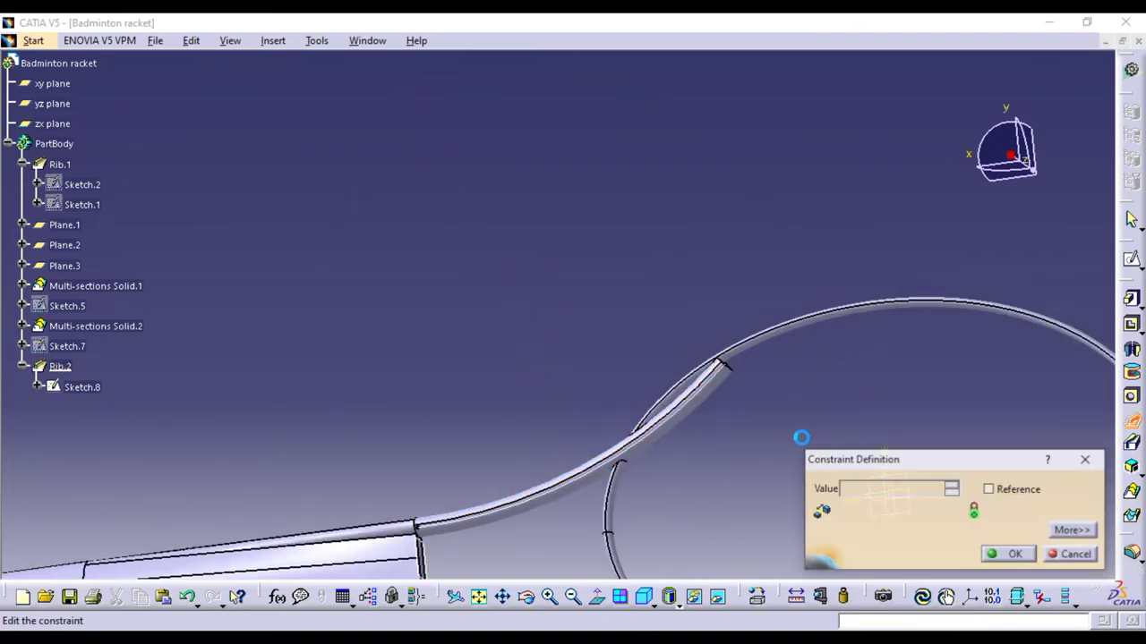
pyautogui.write('100')
pyautogui.click(1015, 555)
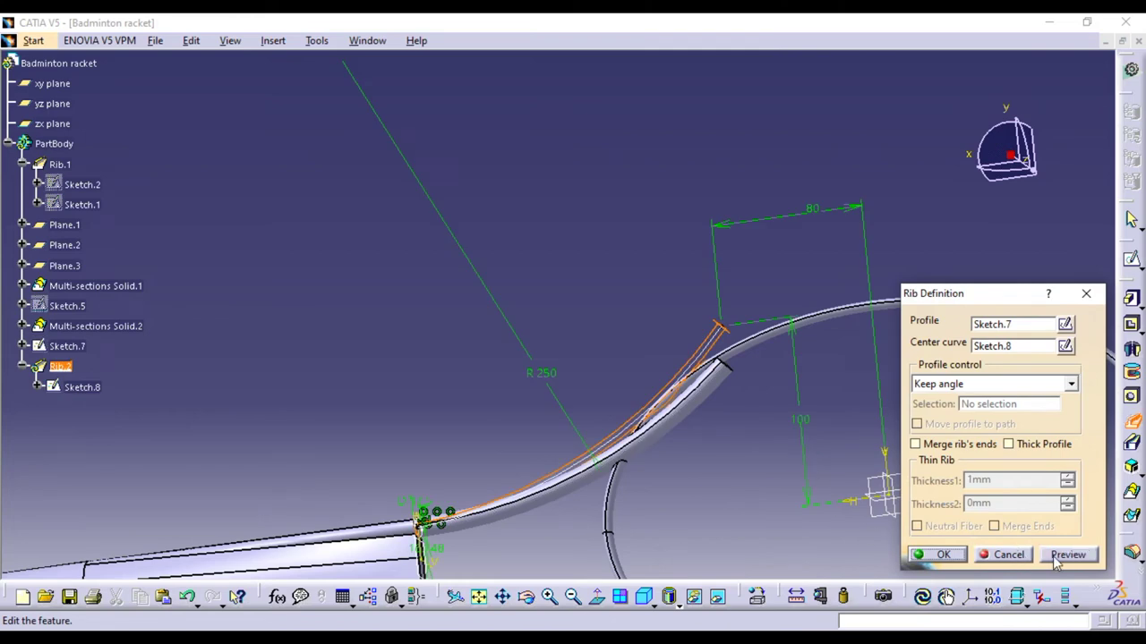
pyautogui.click(1067, 555)
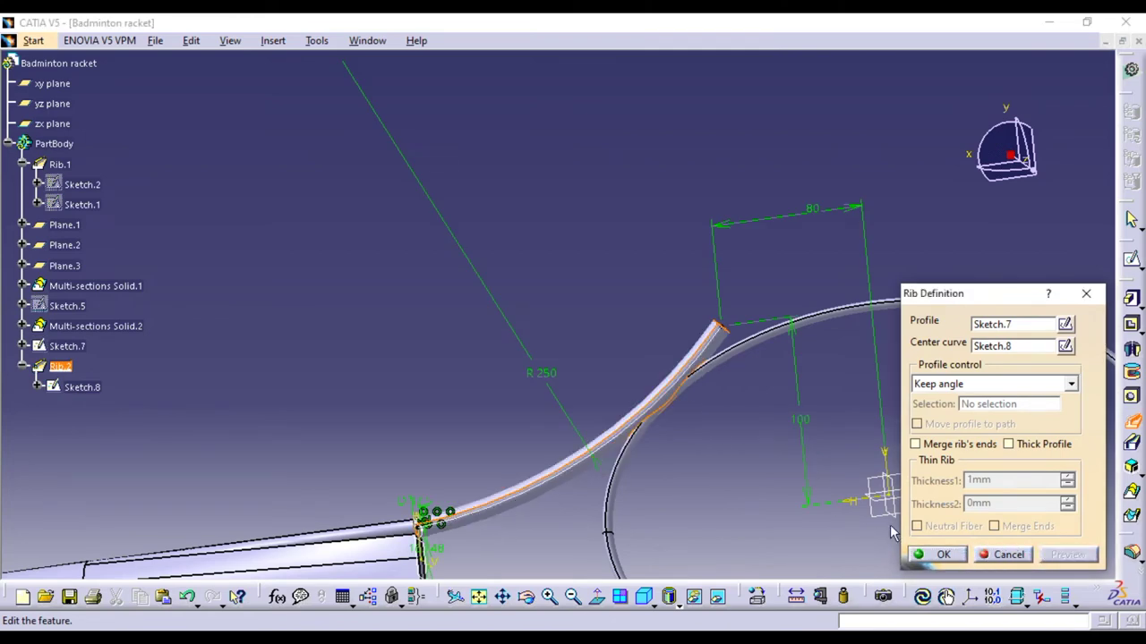
pyautogui.moveTo(677, 452)
pyautogui.mouseDown(button='middle')
pyautogui.moveTo(677, 467)
pyautogui.moveTo(644, 348)
pyautogui.mouseUp(button='middle')
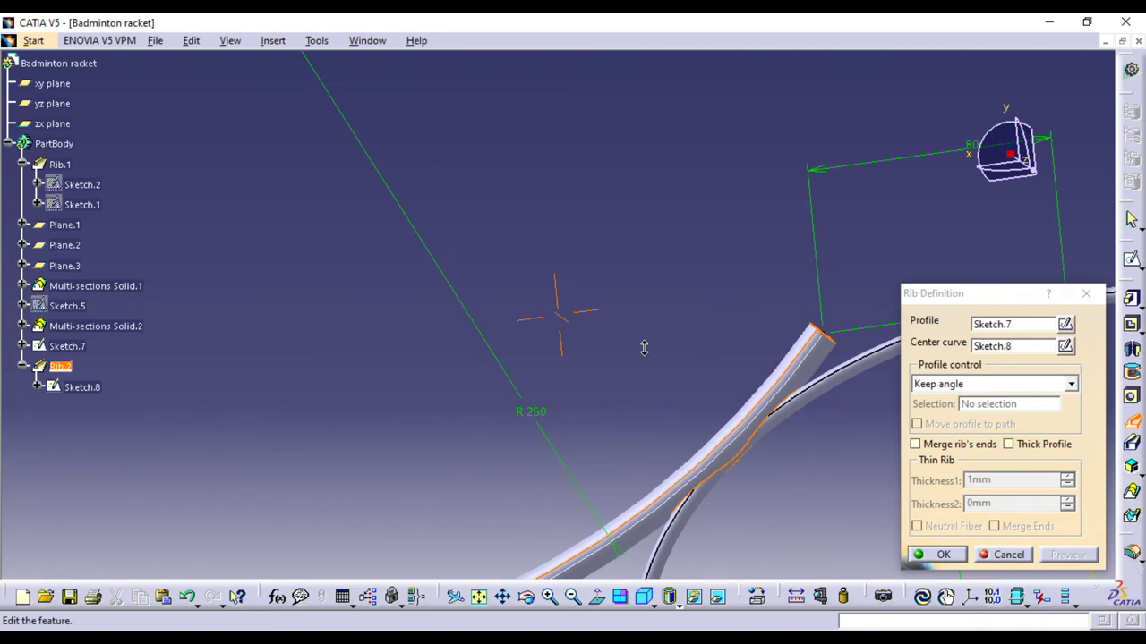
# Set the curve dimensions to 100 horizontally and 90 vertically, refreshing the preview
pyautogui.moveTo(796, 440); pyautogui.dragTo(726, 429, button='middle')
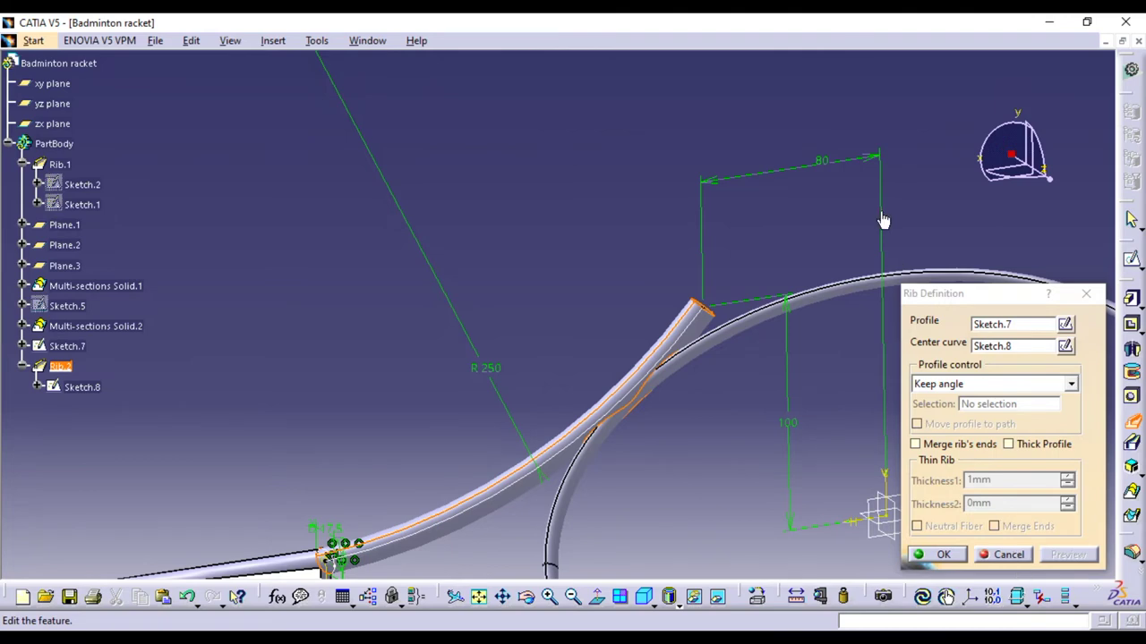
pyautogui.doubleClick(822, 170)
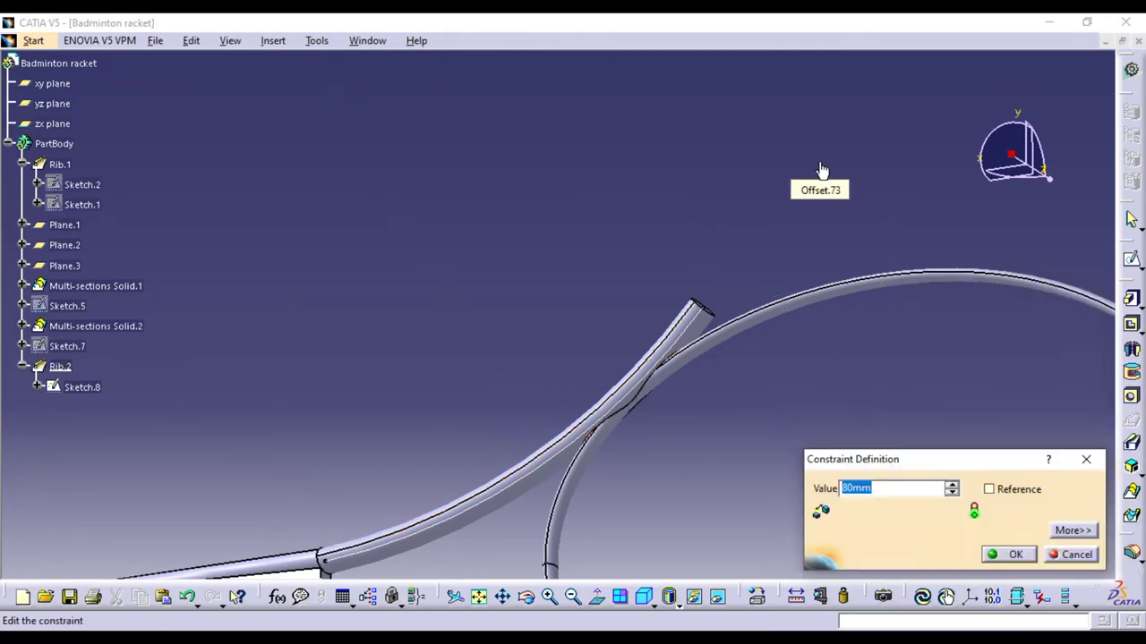
pyautogui.write('00')
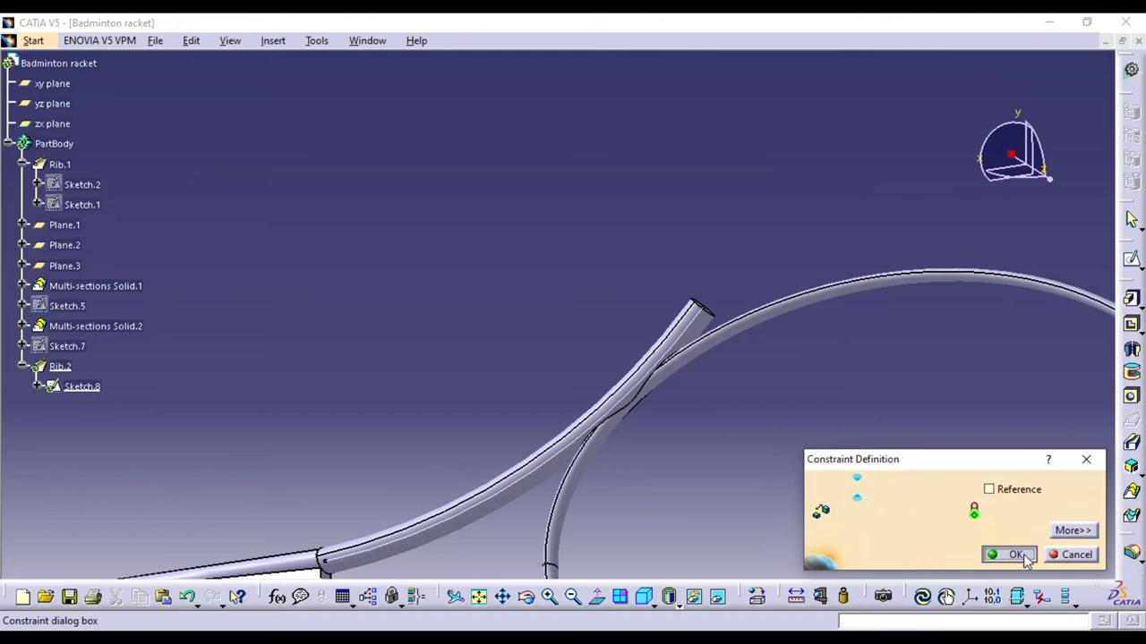
pyautogui.click(1011, 555)
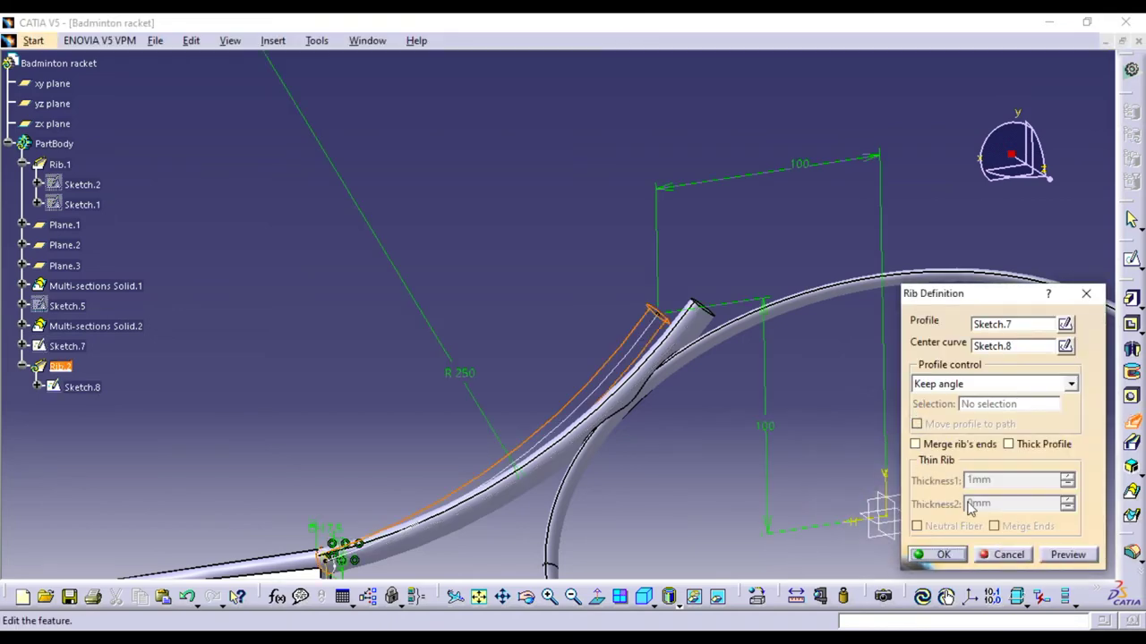
pyautogui.click(1065, 555)
pyautogui.moveTo(742, 345)
pyautogui.mouseDown(button='middle')
pyautogui.moveTo(724, 432)
pyautogui.moveTo(695, 379)
pyautogui.mouseUp(button='middle')
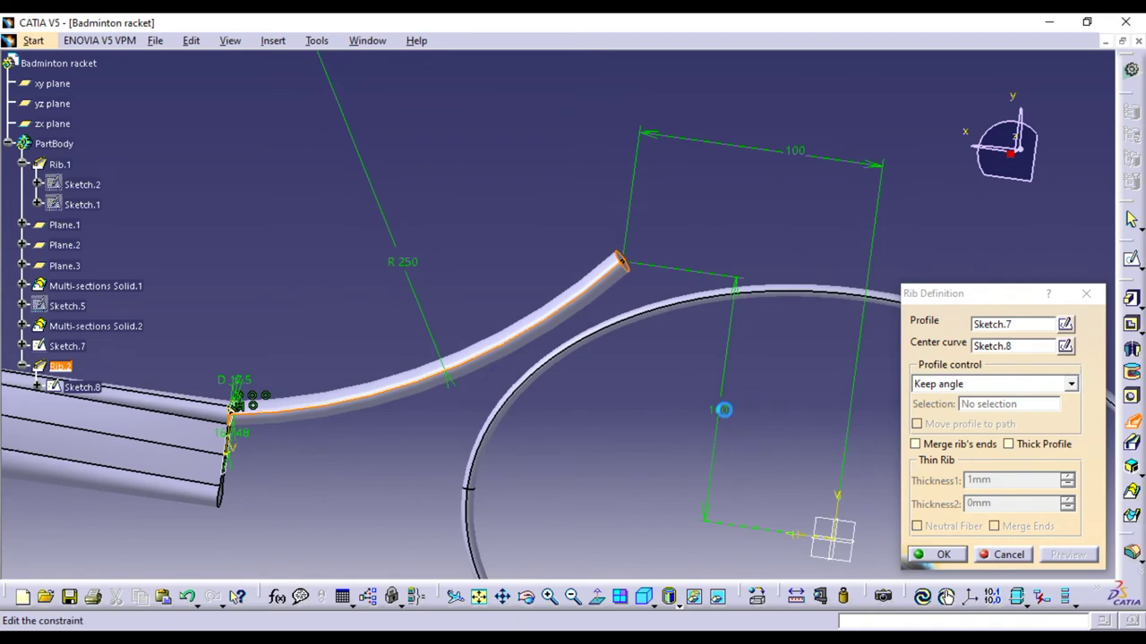
pyautogui.doubleClick(723, 410)
pyautogui.write('0')
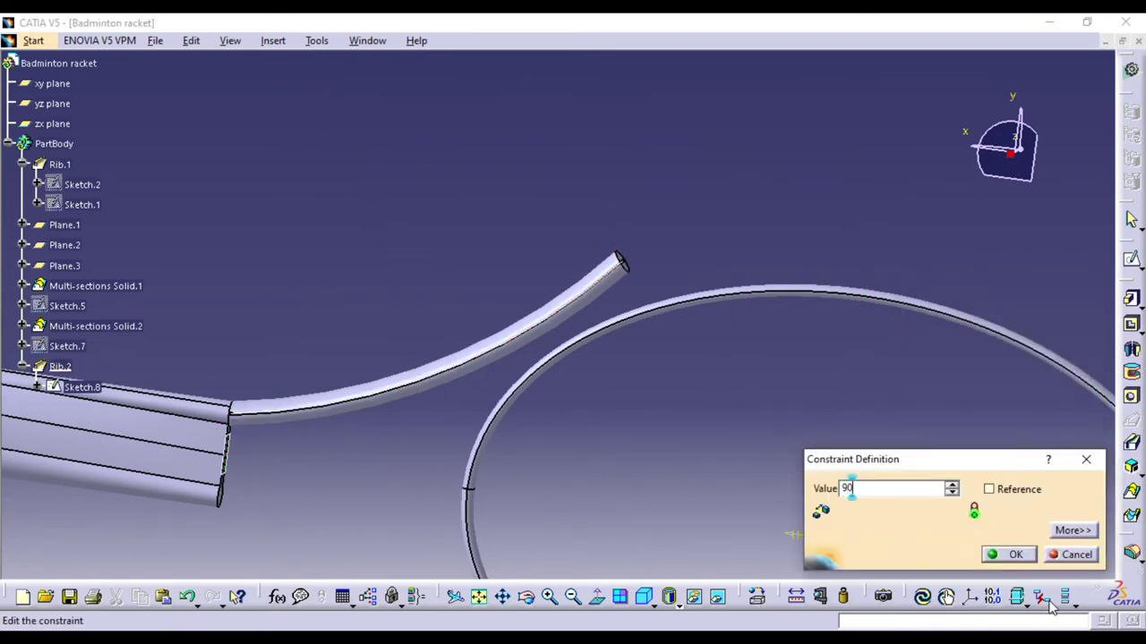
pyautogui.click(1010, 554)
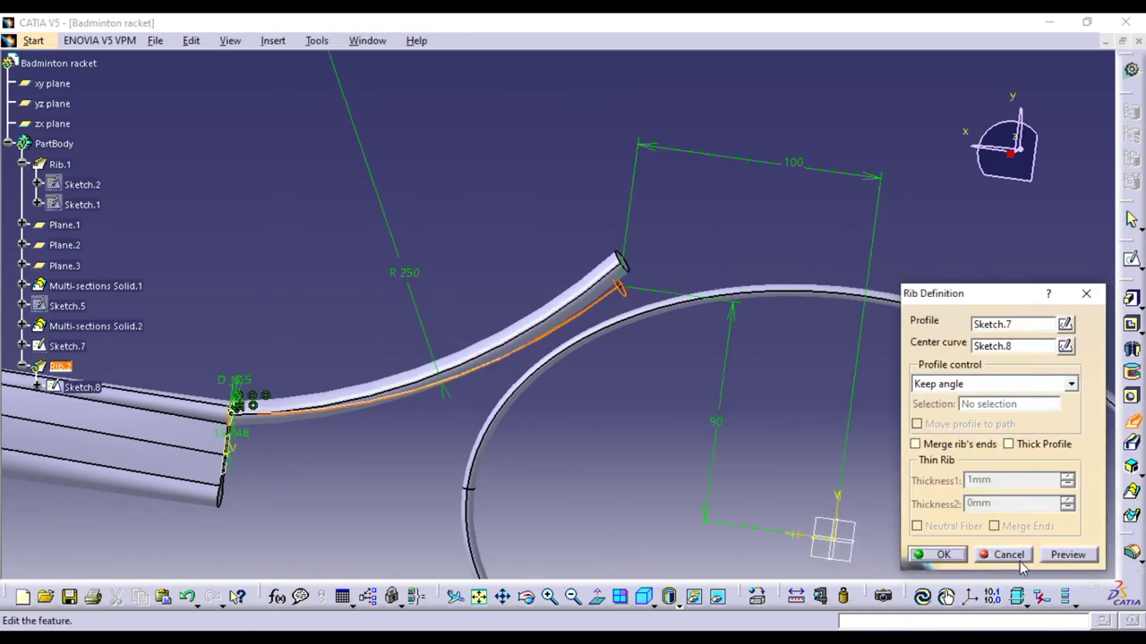
pyautogui.click(1068, 555)
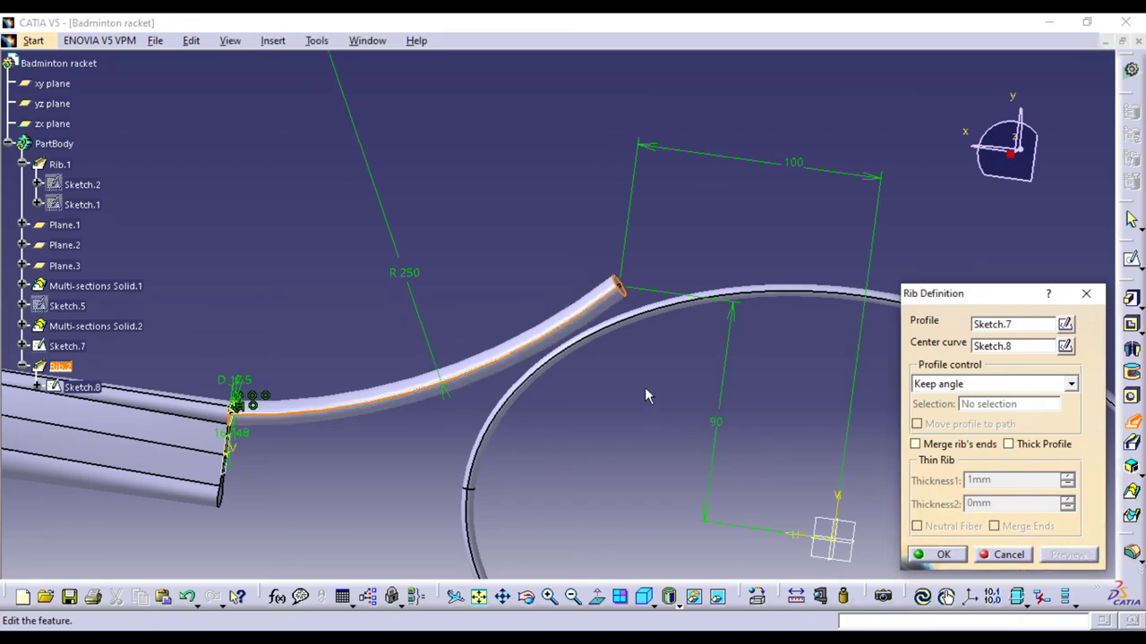
# Cancel the rib and bring up the Sketch.8 curve's context menu
pyautogui.moveTo(652, 401); pyautogui.dragTo(650, 353, button='middle')
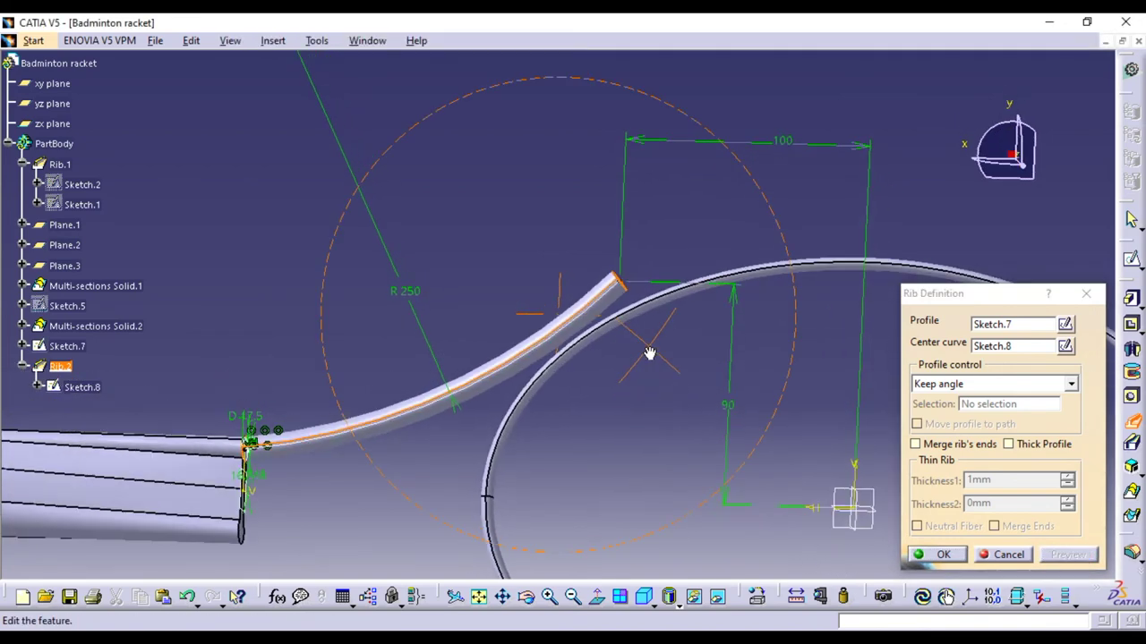
pyautogui.click(984, 554)
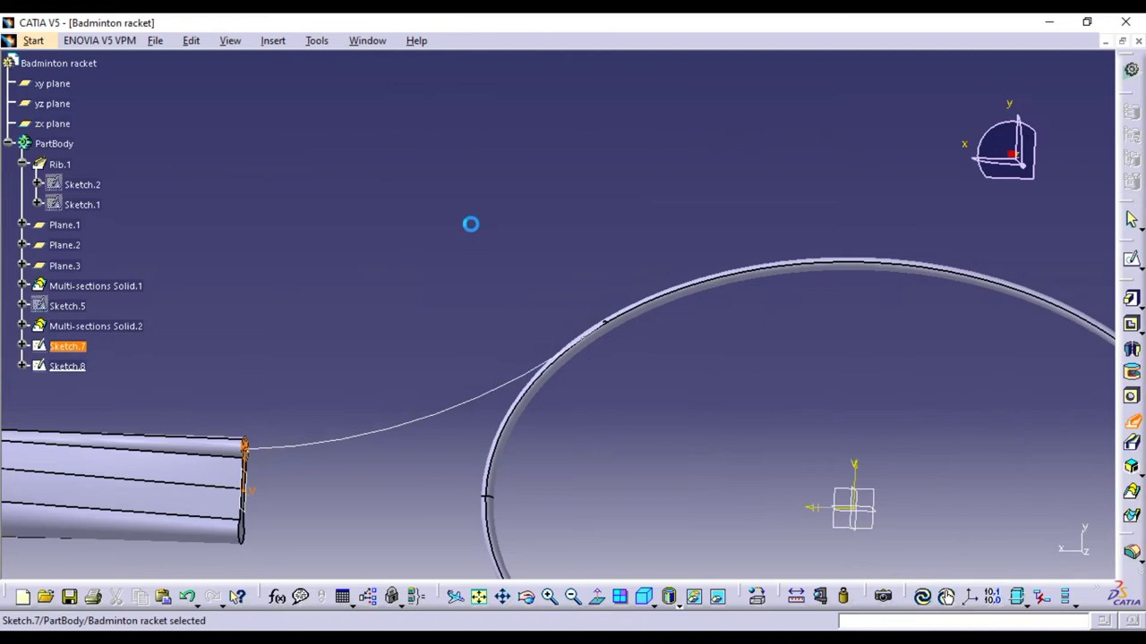
pyautogui.rightClick(426, 429)
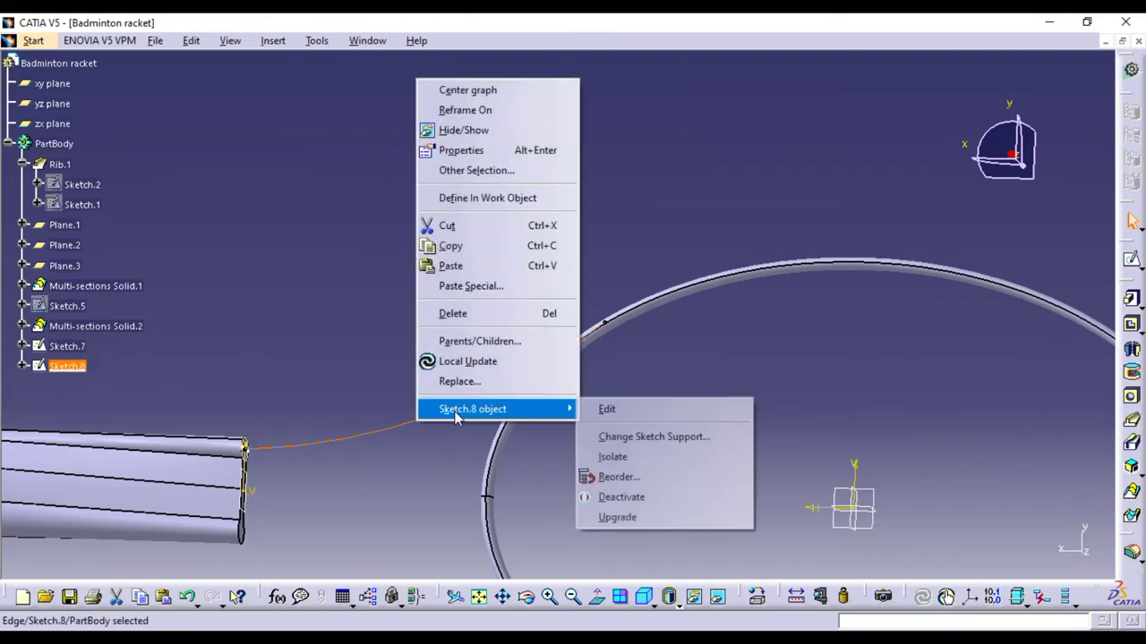
# Reopen Sketch.8 and draw an ellipse centred on the sketch origin inside the frame
pyautogui.click(601, 407)
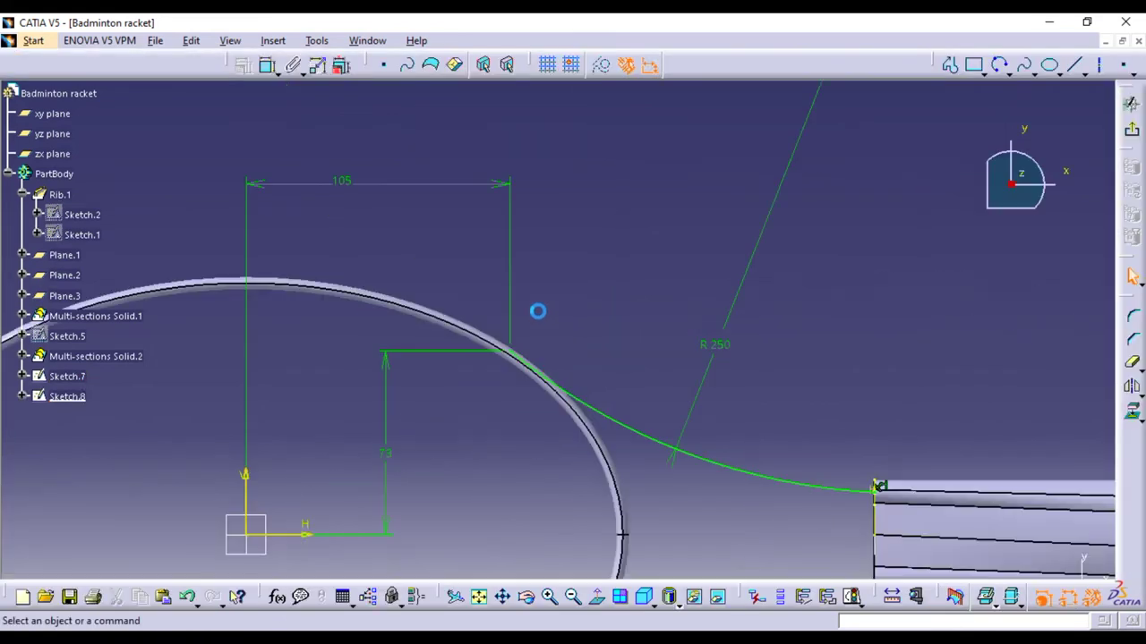
pyautogui.moveTo(558, 389); pyautogui.dragTo(581, 464, button='middle')
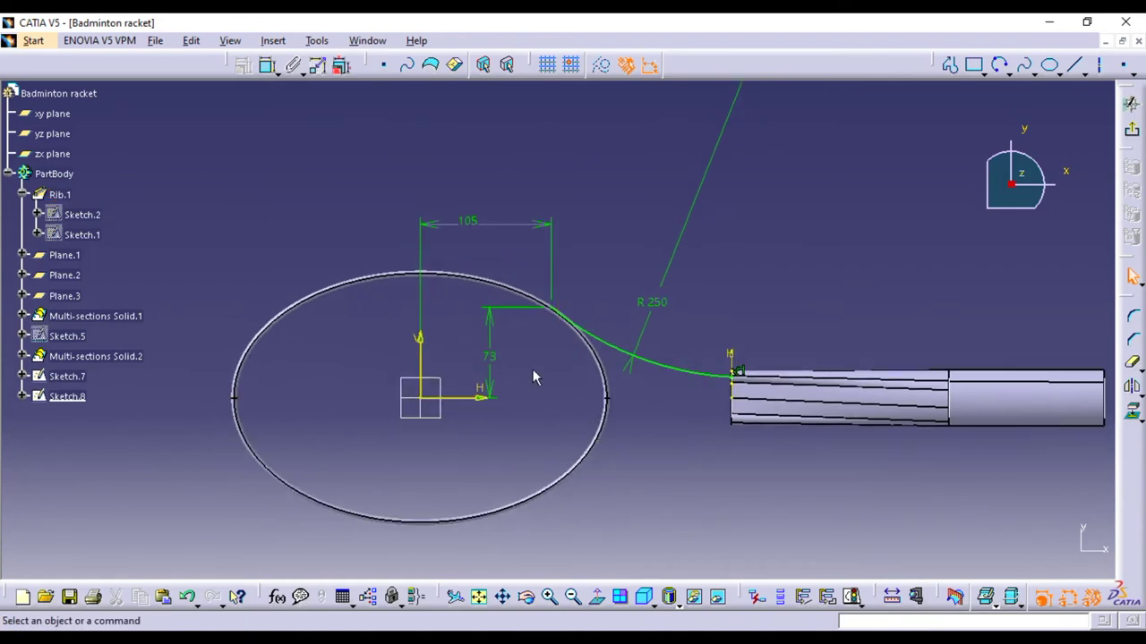
pyautogui.moveTo(511, 353); pyautogui.dragTo(491, 293, button='middle')
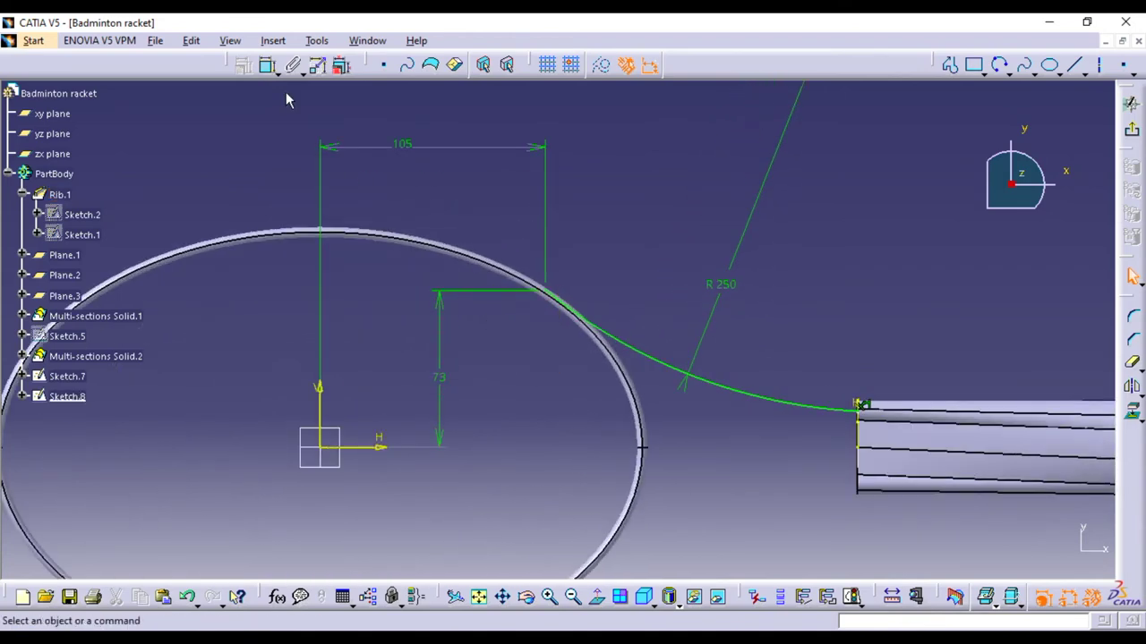
pyautogui.moveTo(421, 141); pyautogui.dragTo(409, 128, button='middle')
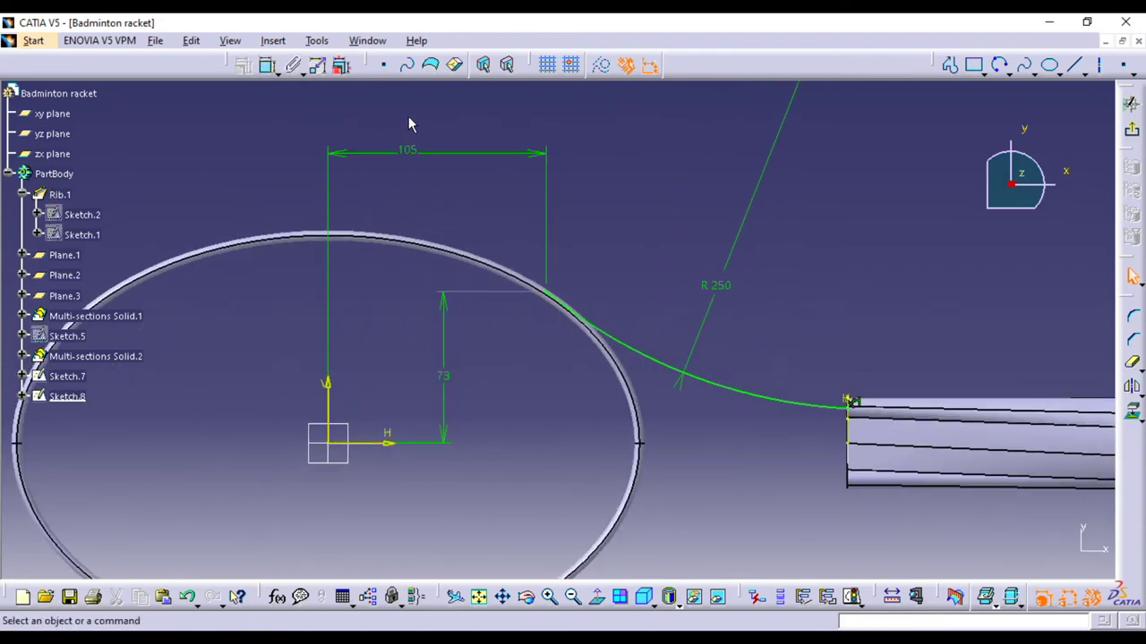
pyautogui.click(1049, 64)
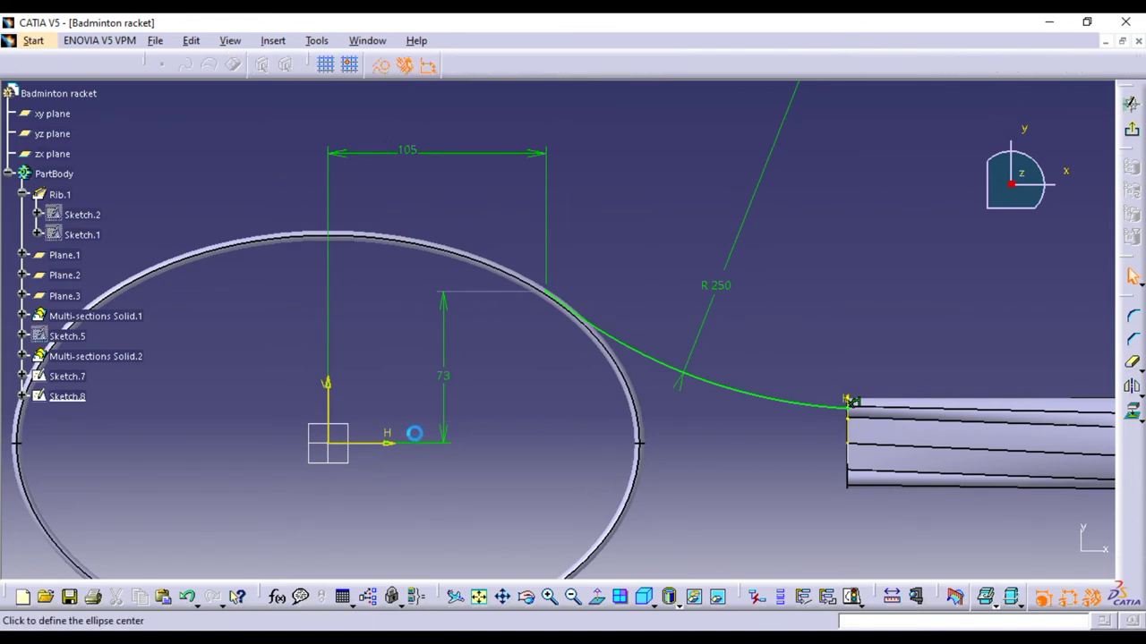
pyautogui.click(333, 445)
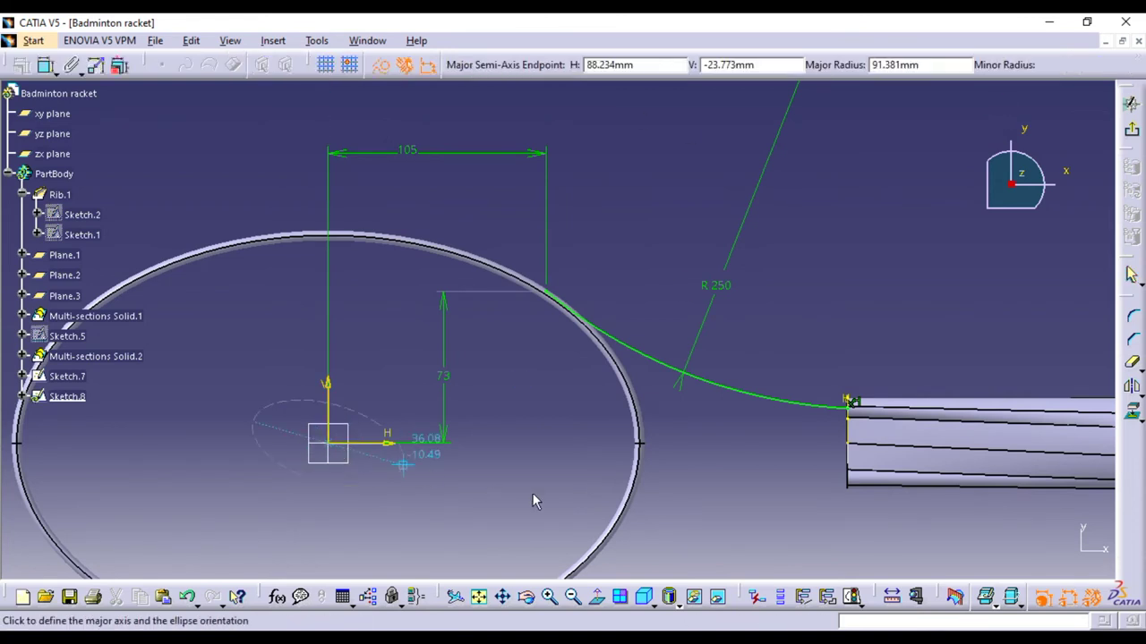
pyautogui.click(643, 443)
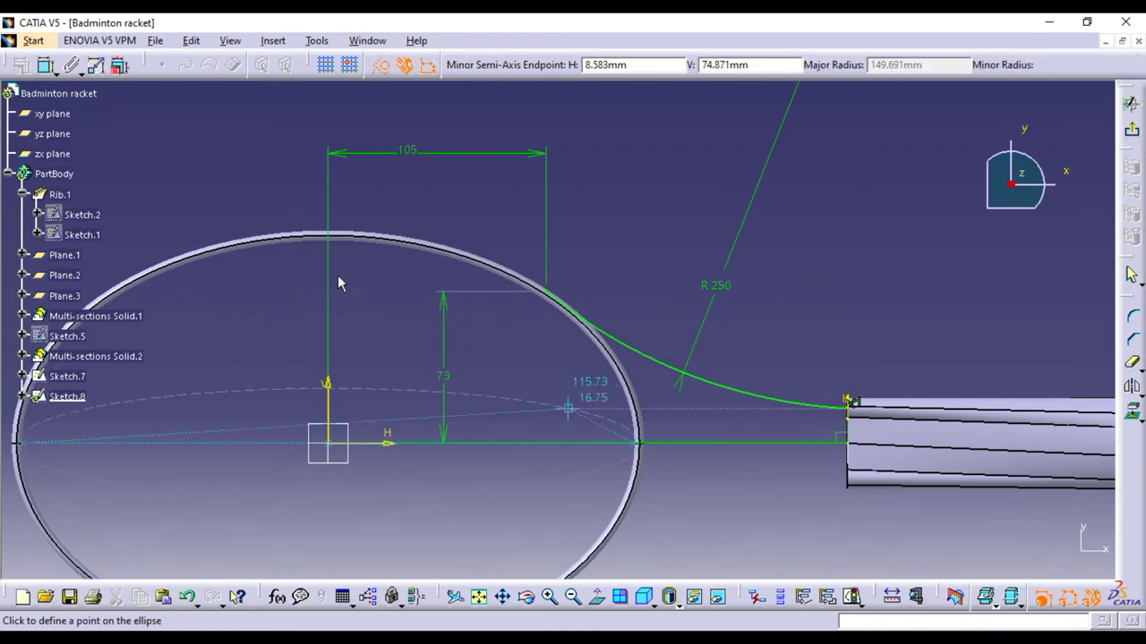
pyautogui.click(331, 238)
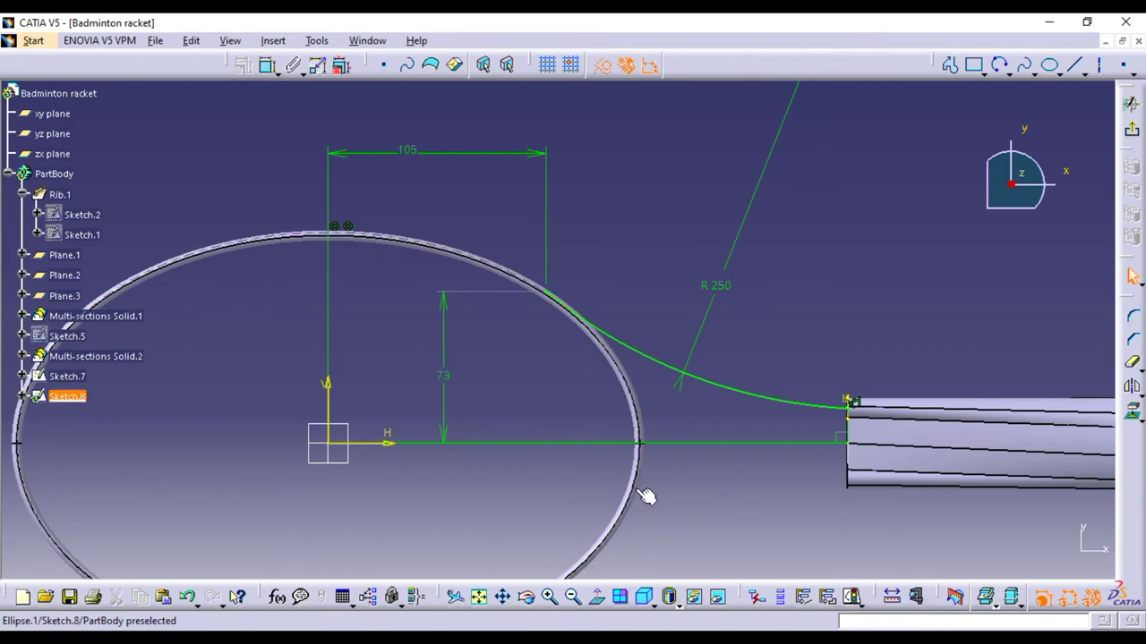
# Remove the 105 and 73 dimensions and change the arc radius from 250 to 200
pyautogui.click(694, 485)
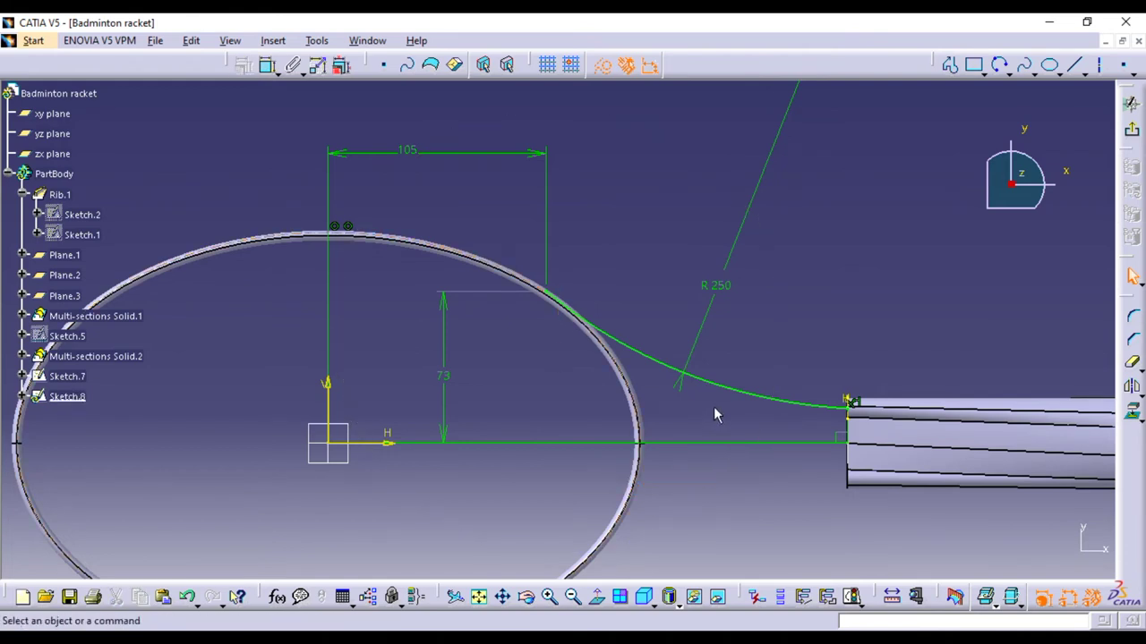
pyautogui.moveTo(713, 408); pyautogui.dragTo(712, 401)
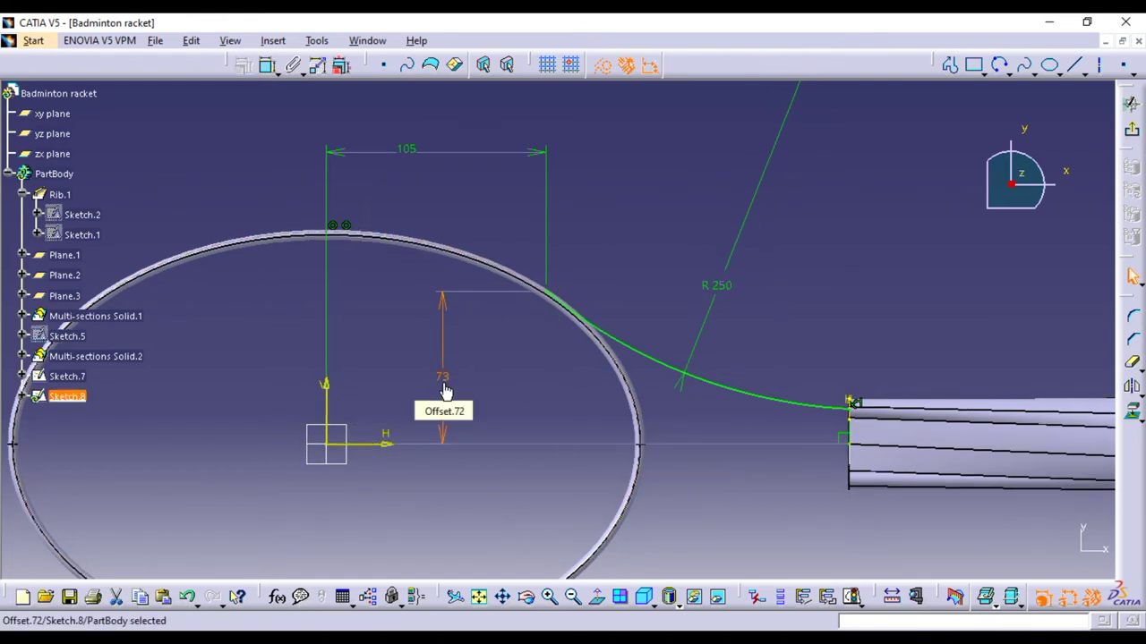
pyautogui.click(433, 358)
pyautogui.click(638, 303)
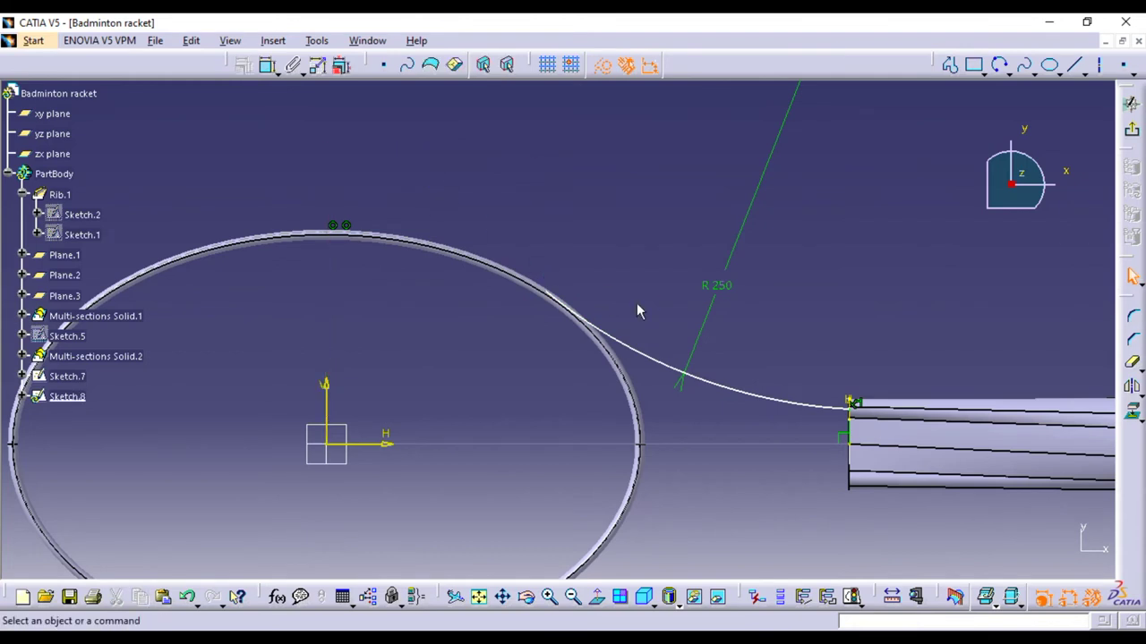
pyautogui.moveTo(717, 285); pyautogui.dragTo(638, 312, button='middle')
pyautogui.doubleClick(641, 308)
pyautogui.write('20')
pyautogui.click(1009, 554)
pyautogui.moveTo(532, 322); pyautogui.dragTo(507, 262, button='middle')
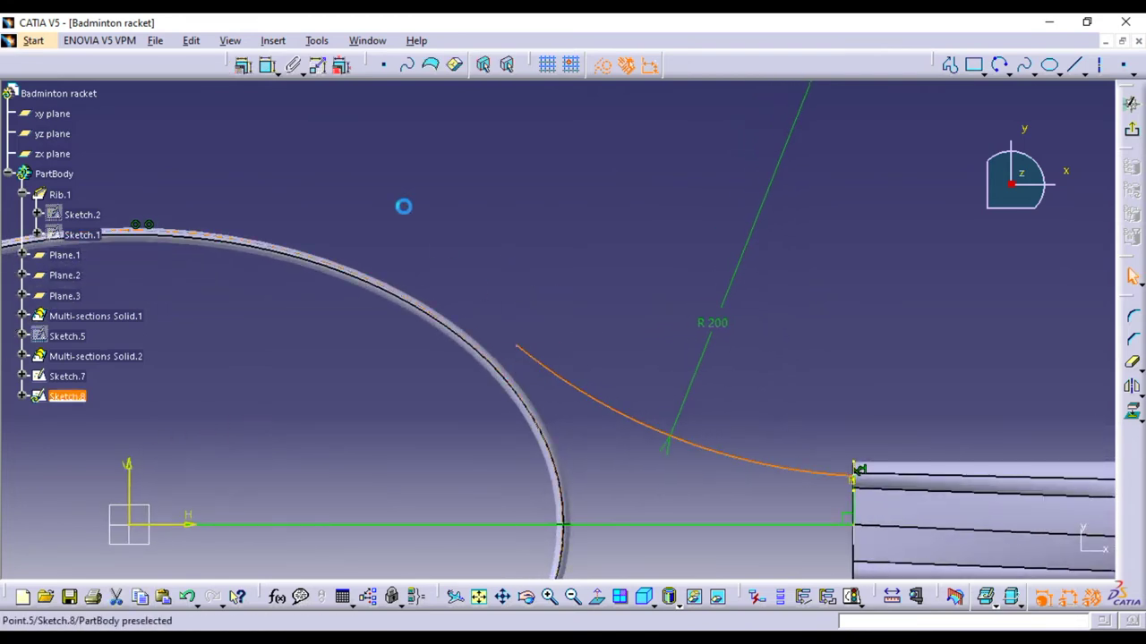
# Apply a tangency constraint between the arc and the ellipse
pyautogui.click(242, 64)
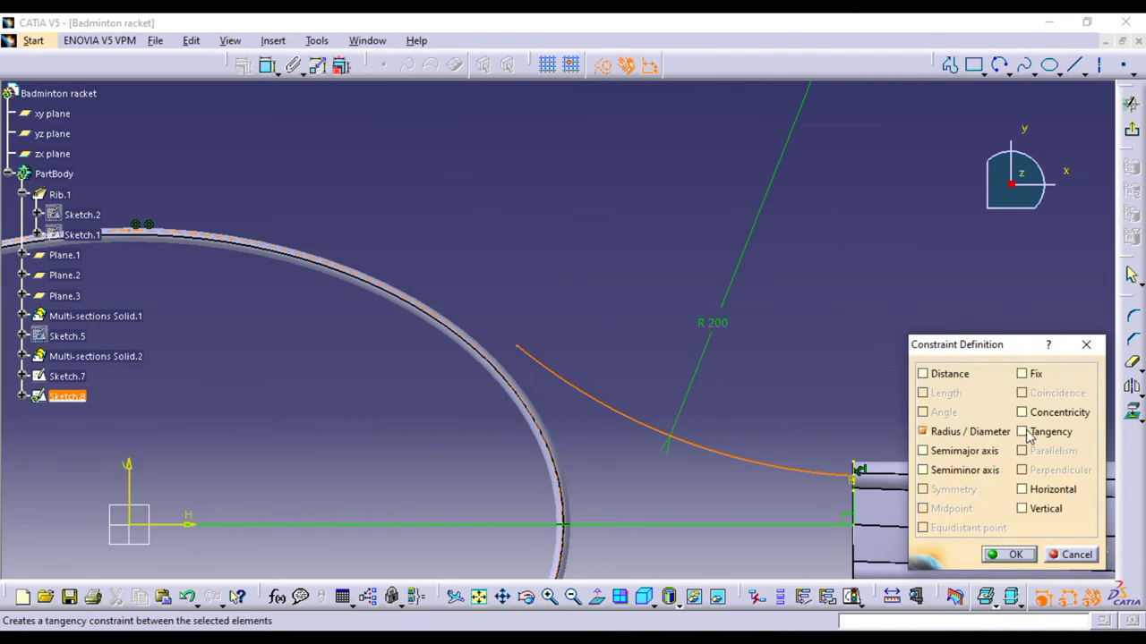
pyautogui.click(1029, 434)
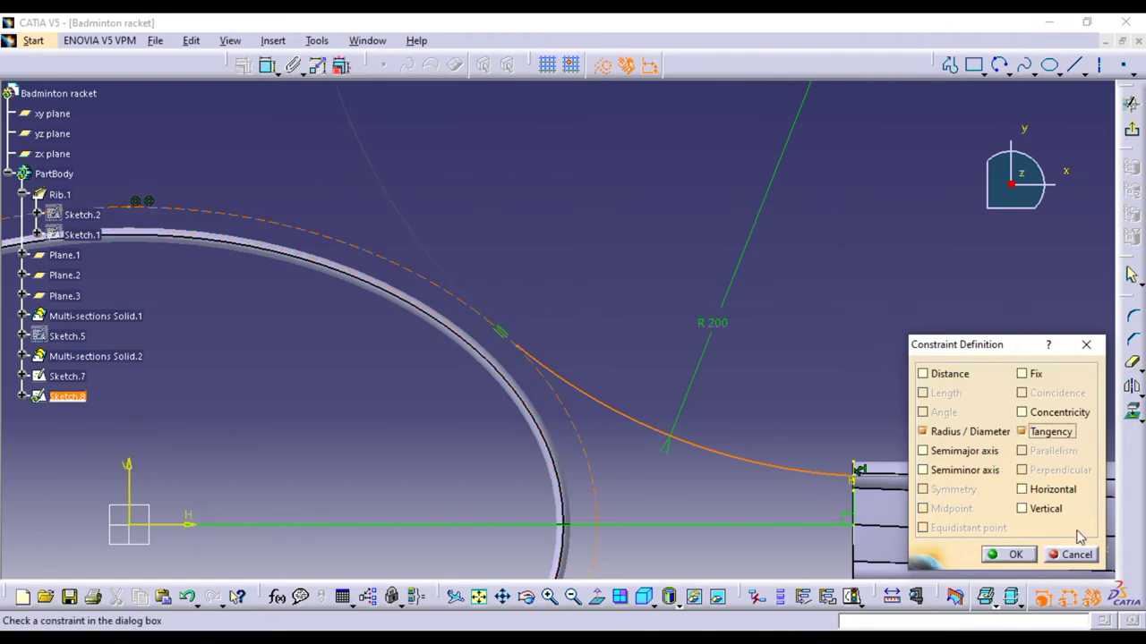
pyautogui.click(1078, 555)
pyautogui.moveTo(800, 337); pyautogui.dragTo(698, 420, button='middle')
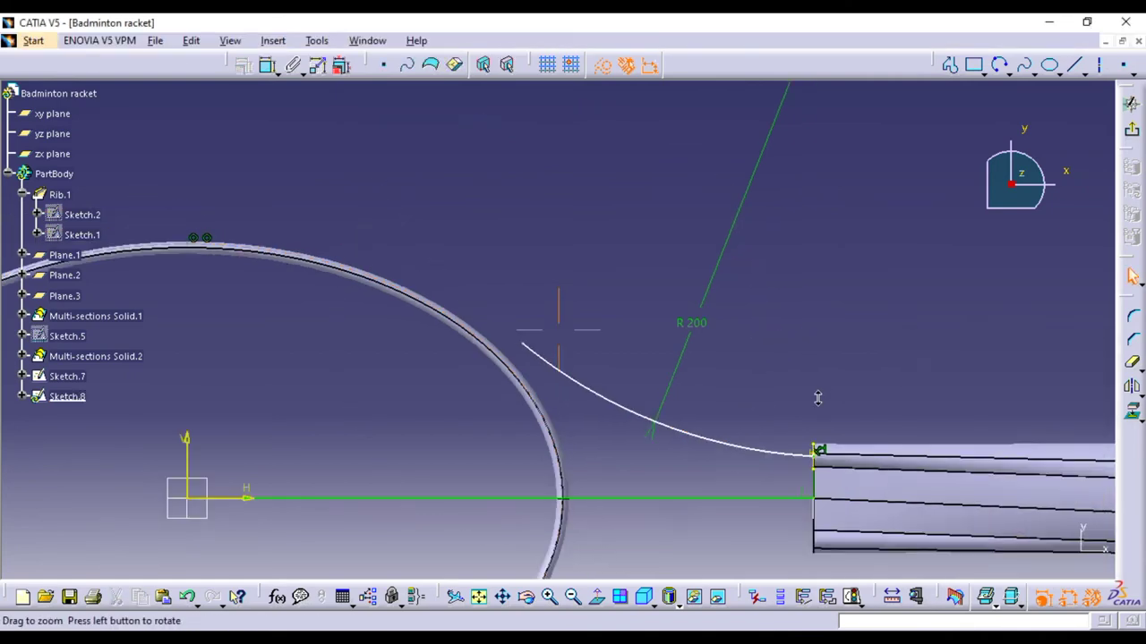
pyautogui.moveTo(591, 463); pyautogui.dragTo(700, 435, button='middle')
# Dimension the ellipse width and set it to 300
pyautogui.click(267, 65)
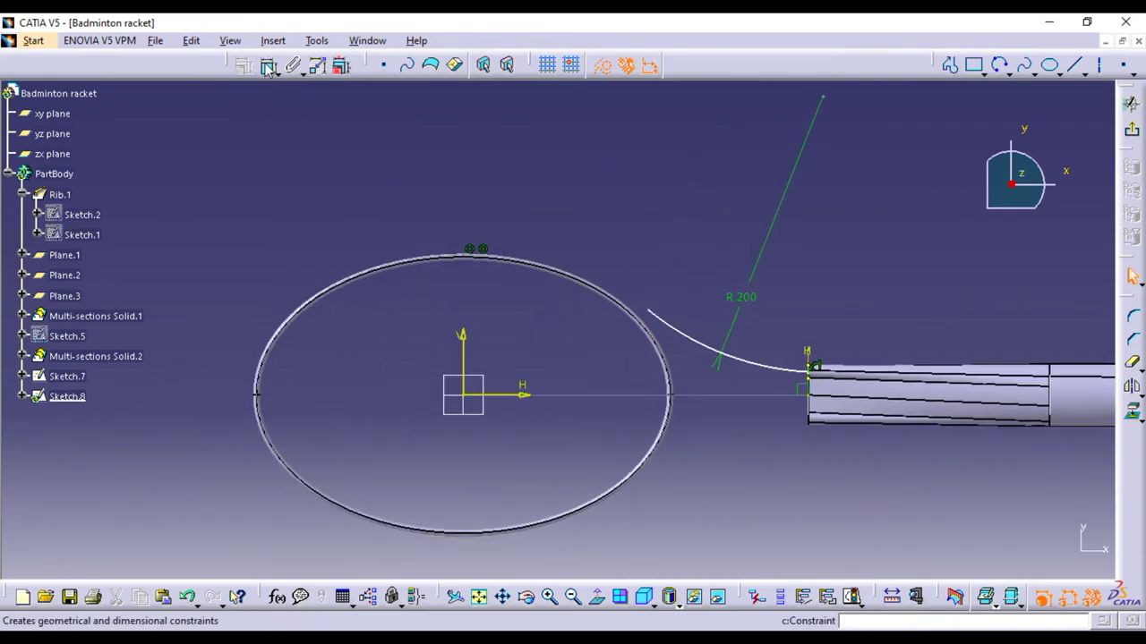
pyautogui.click(459, 259)
pyautogui.click(424, 207)
pyautogui.doubleClick(423, 207)
pyautogui.write('300')
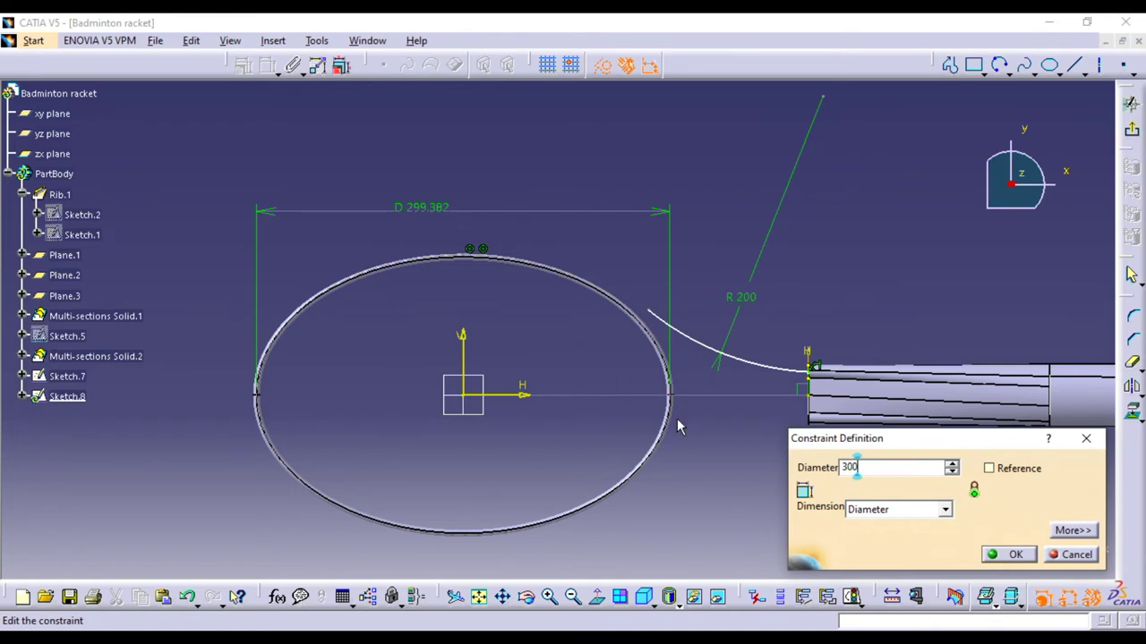
pyautogui.press('Return')
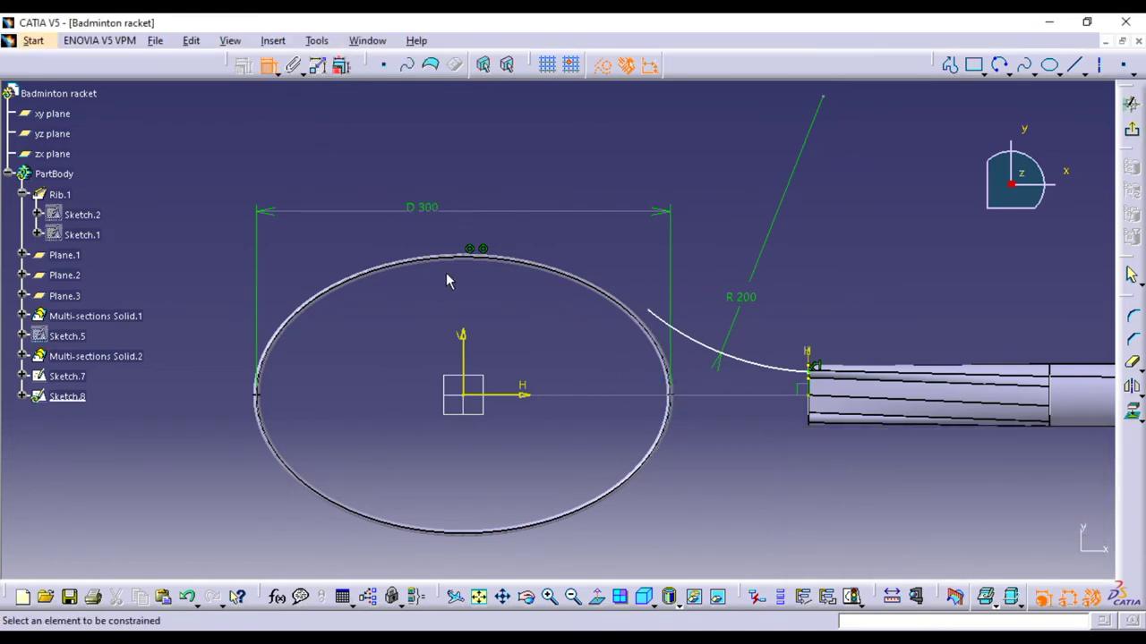
# Add a 200 height dimension to the ellipse, cancelling an unwanted extra dimension
pyautogui.click(468, 255)
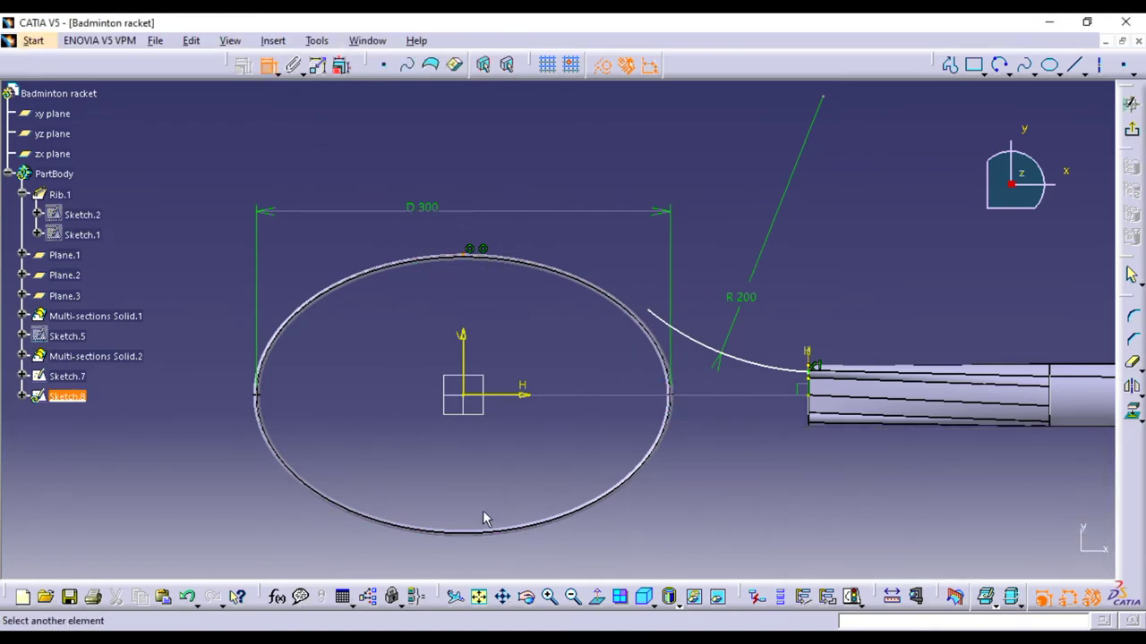
pyautogui.click(472, 541)
pyautogui.click(354, 434)
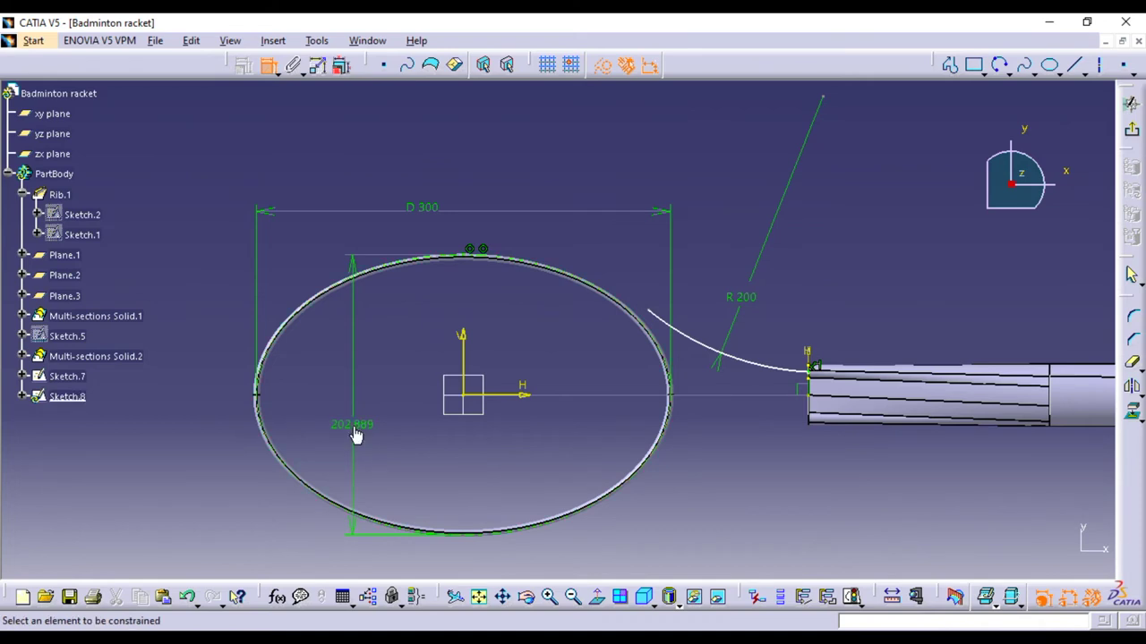
pyautogui.doubleClick(354, 433)
pyautogui.write('200mm')
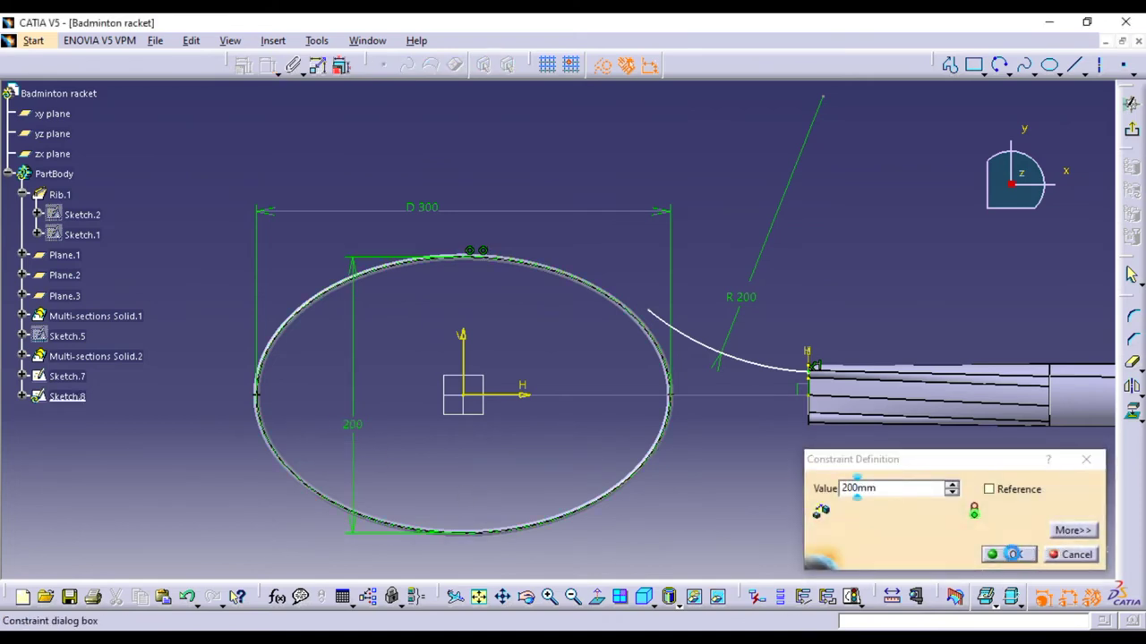
pyautogui.click(1034, 551)
pyautogui.moveTo(737, 499)
pyautogui.mouseDown(button='middle')
pyautogui.moveTo(627, 427)
pyautogui.moveTo(658, 488)
pyautogui.mouseUp(button='middle')
pyautogui.click(644, 366)
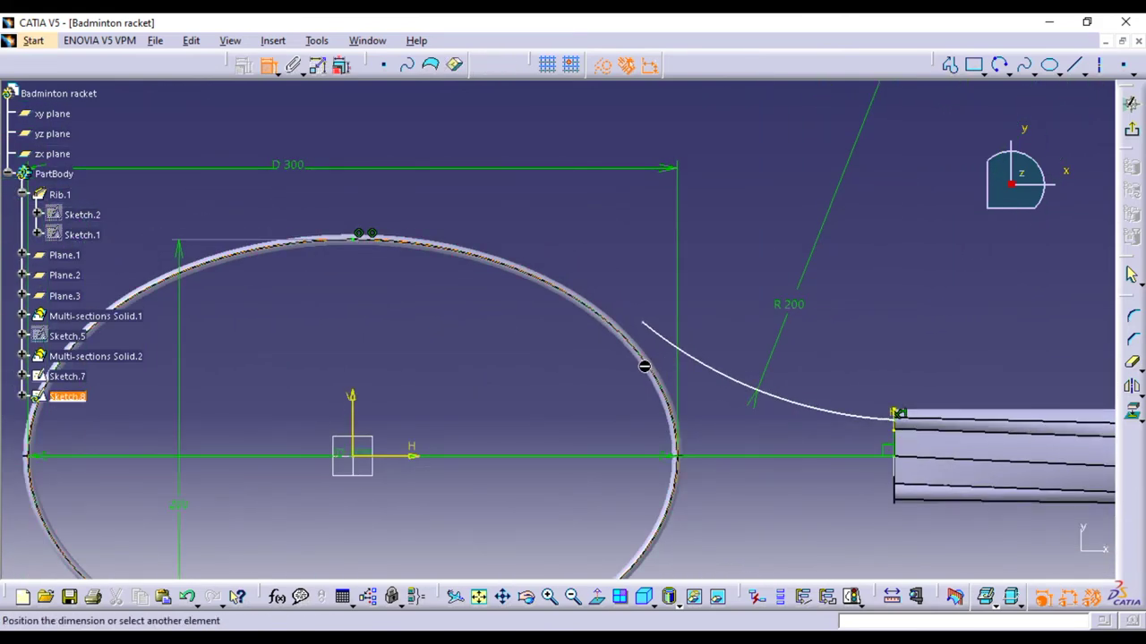
pyautogui.press('Escape')
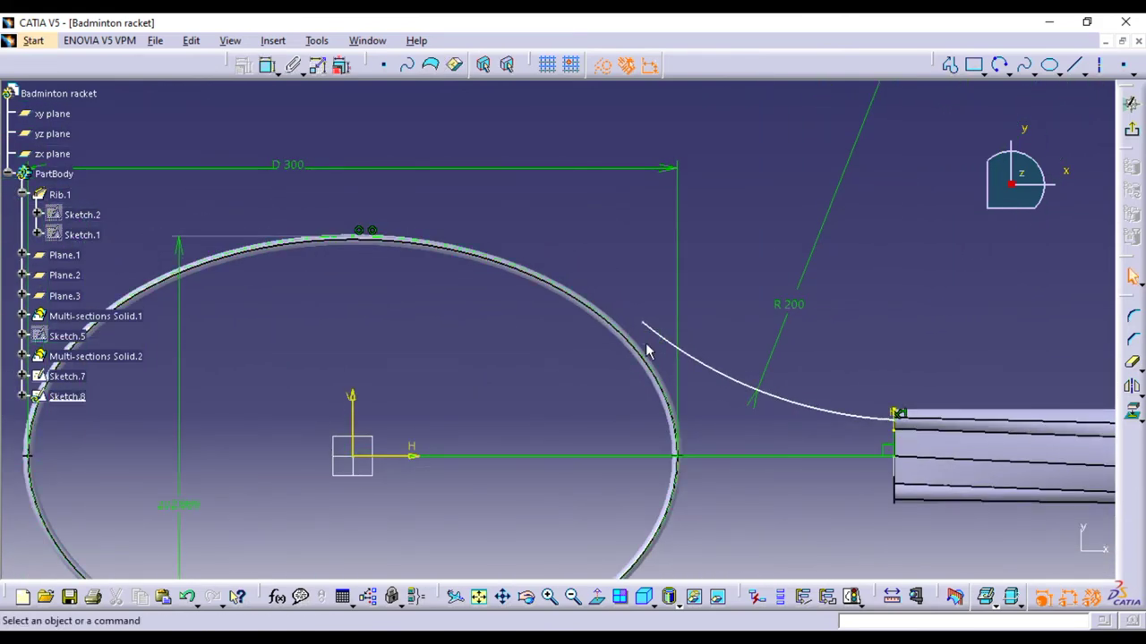
# Re-apply arc–ellipse tangency and exit the sketch back to the part
pyautogui.keyDown('ctrl'); pyautogui.click(659, 334); pyautogui.keyUp('ctrl')
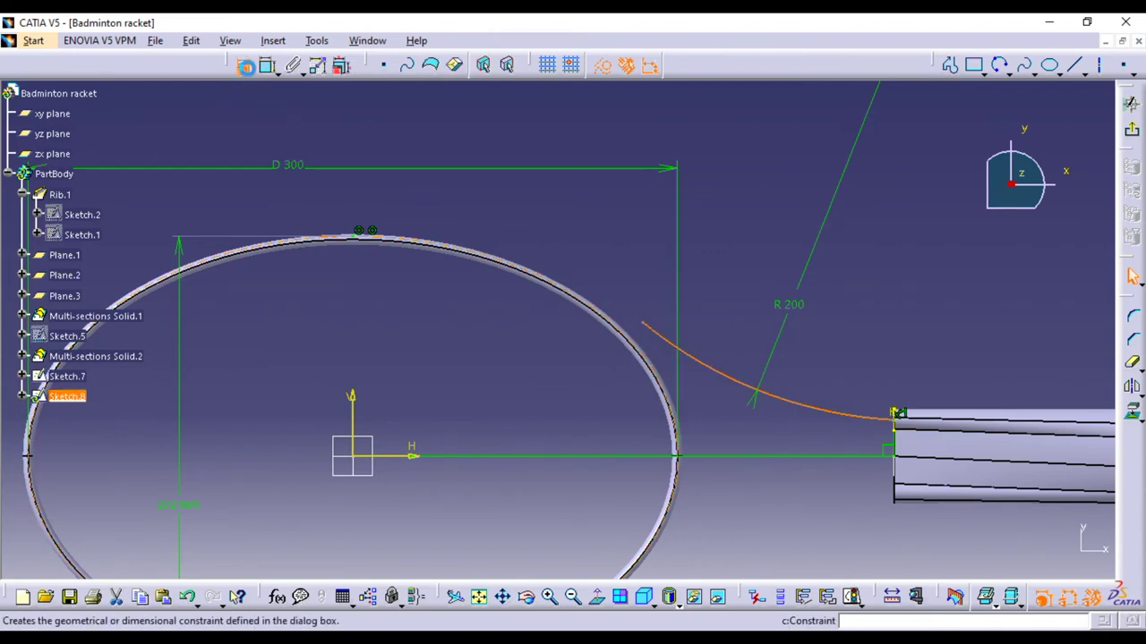
pyautogui.click(242, 65)
pyautogui.click(1035, 434)
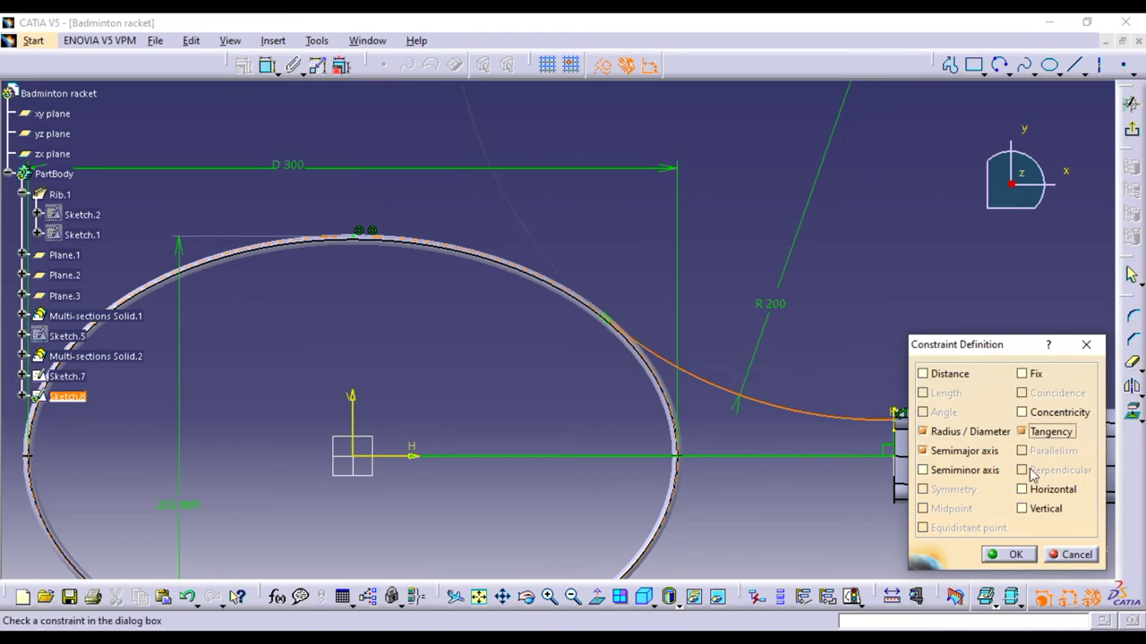
pyautogui.click(1011, 552)
pyautogui.moveTo(882, 311); pyautogui.dragTo(891, 377, button='middle')
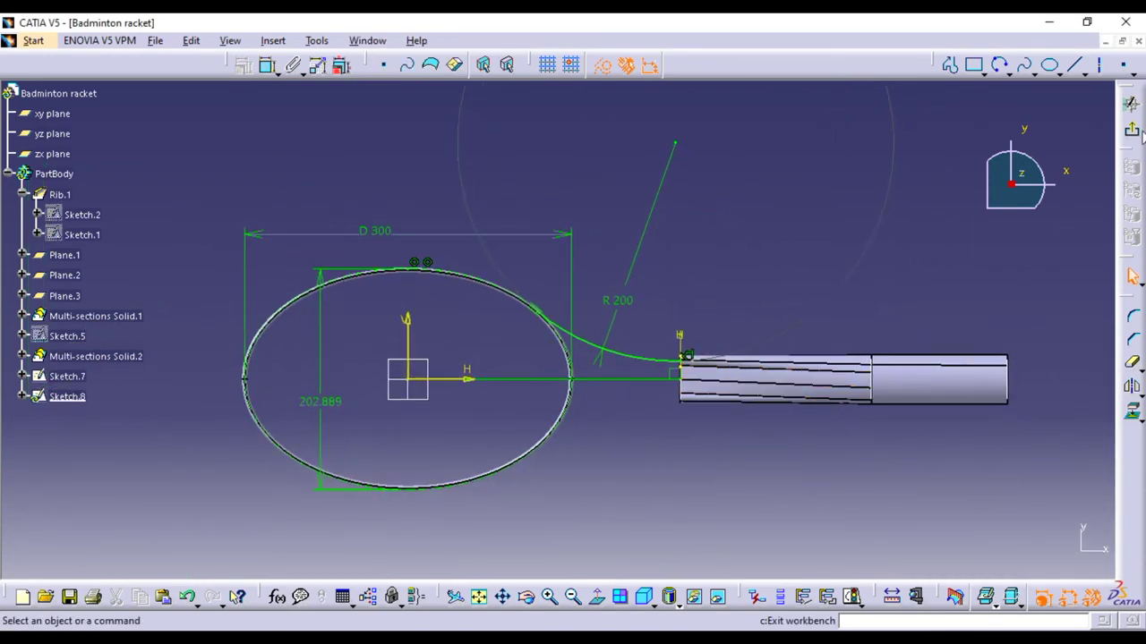
pyautogui.click(1119, 132)
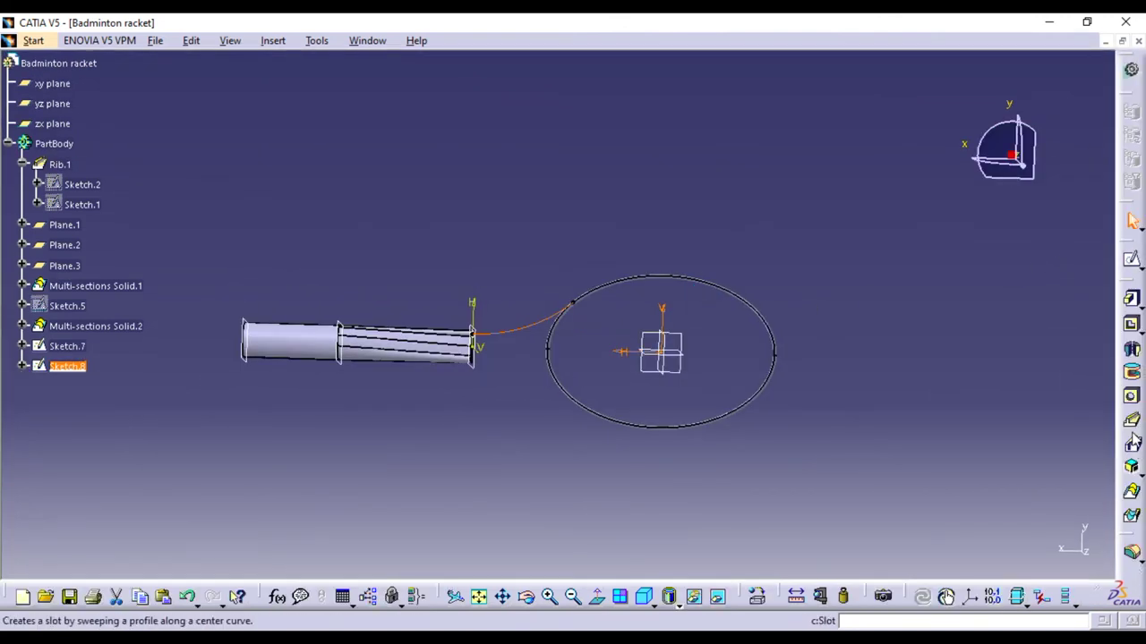
pyautogui.click(1131, 421)
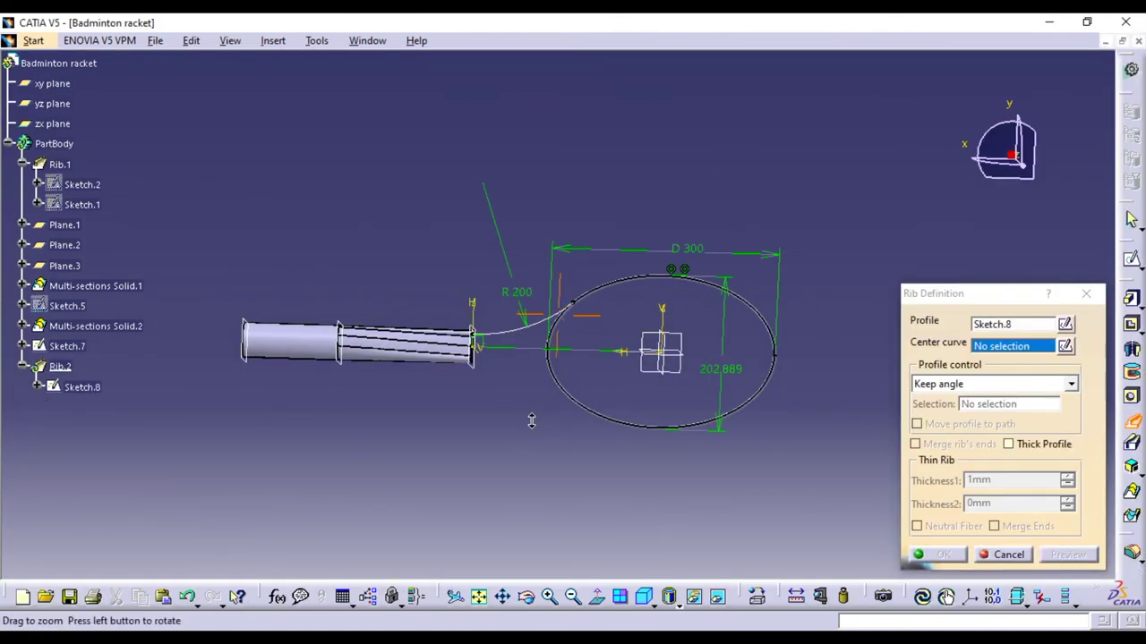
pyautogui.keyDown('ctrl'); pyautogui.moveTo(529, 421); pyautogui.dragTo(504, 358, button='middle'); pyautogui.keyUp('ctrl')
pyautogui.click(492, 351)
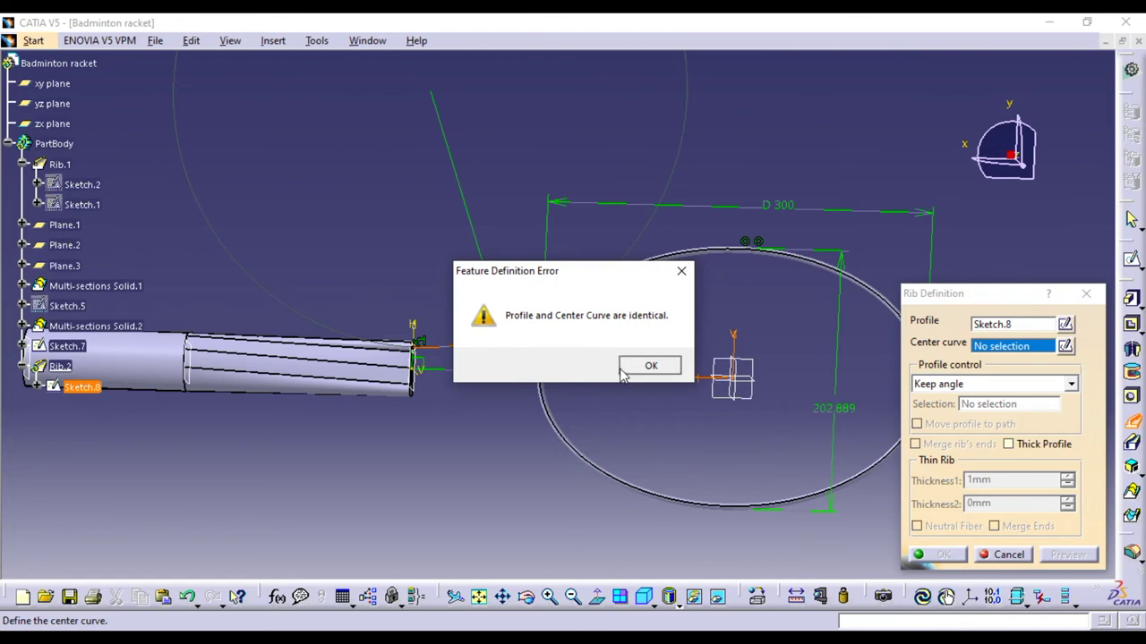
pyautogui.click(624, 374)
pyautogui.click(993, 324)
pyautogui.rightClick(993, 324)
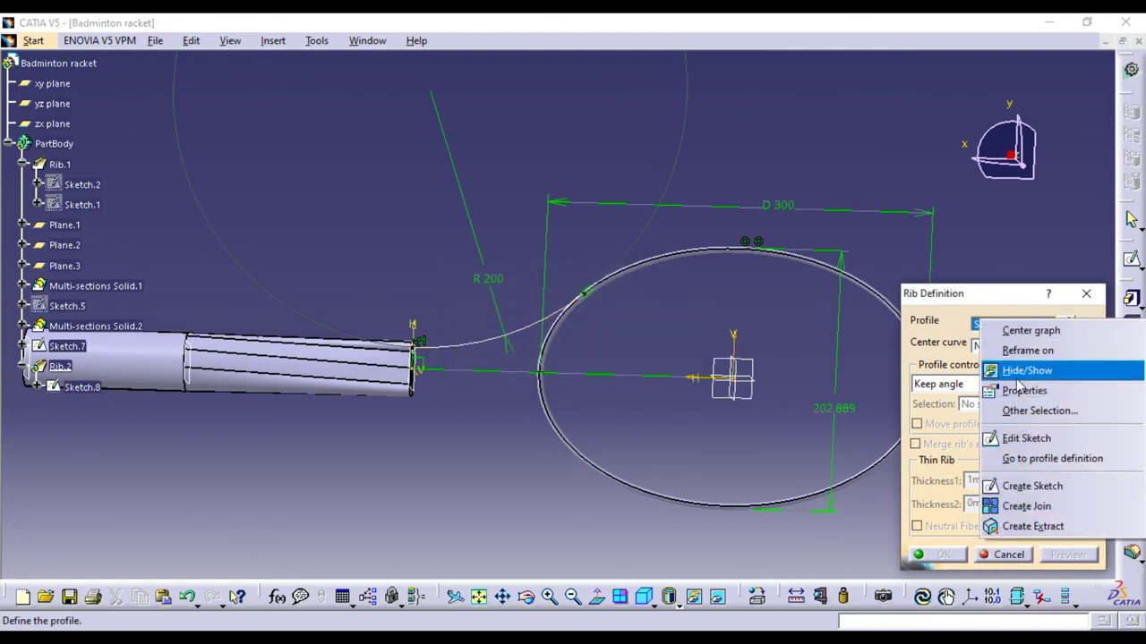
pyautogui.click(1009, 311)
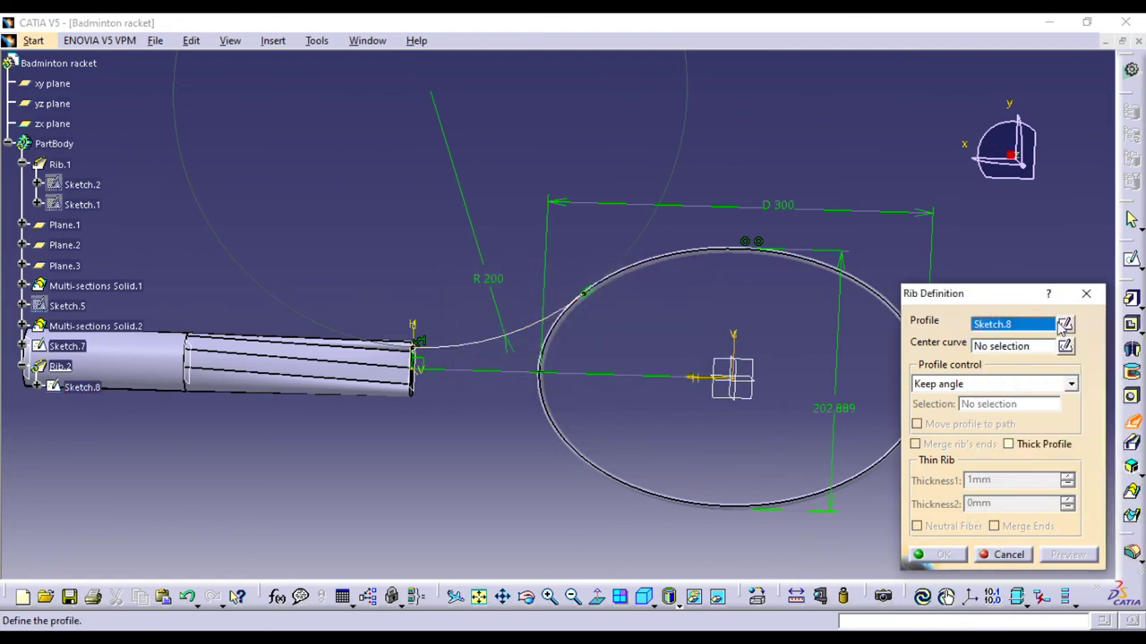
pyautogui.click(1064, 325)
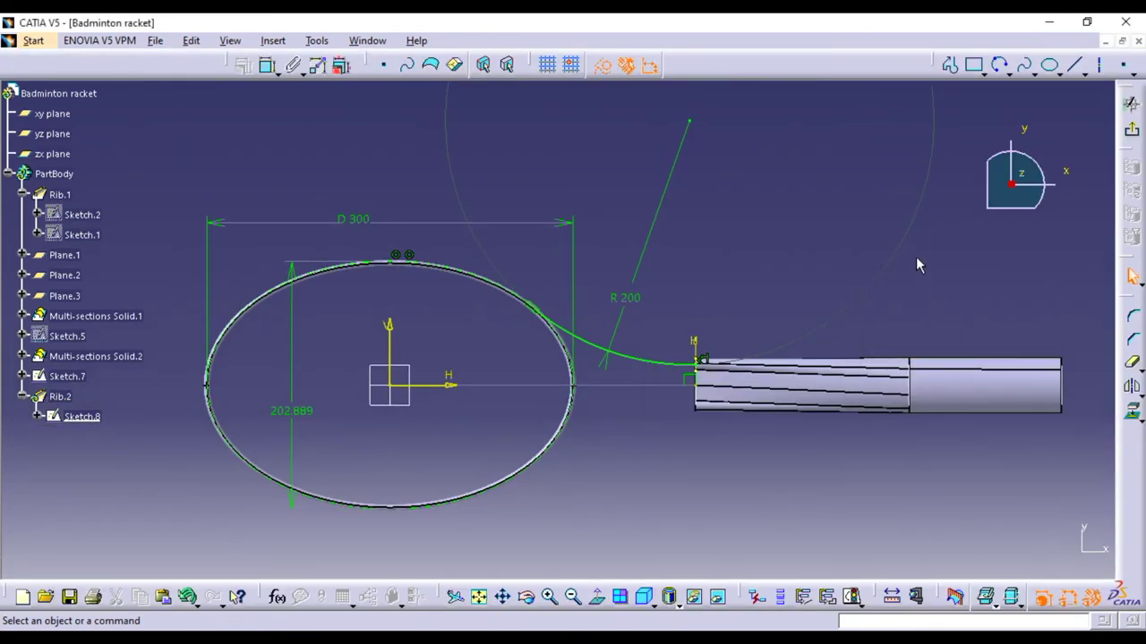
pyautogui.moveTo(890, 254); pyautogui.dragTo(884, 242, button='middle')
pyautogui.click(1131, 102)
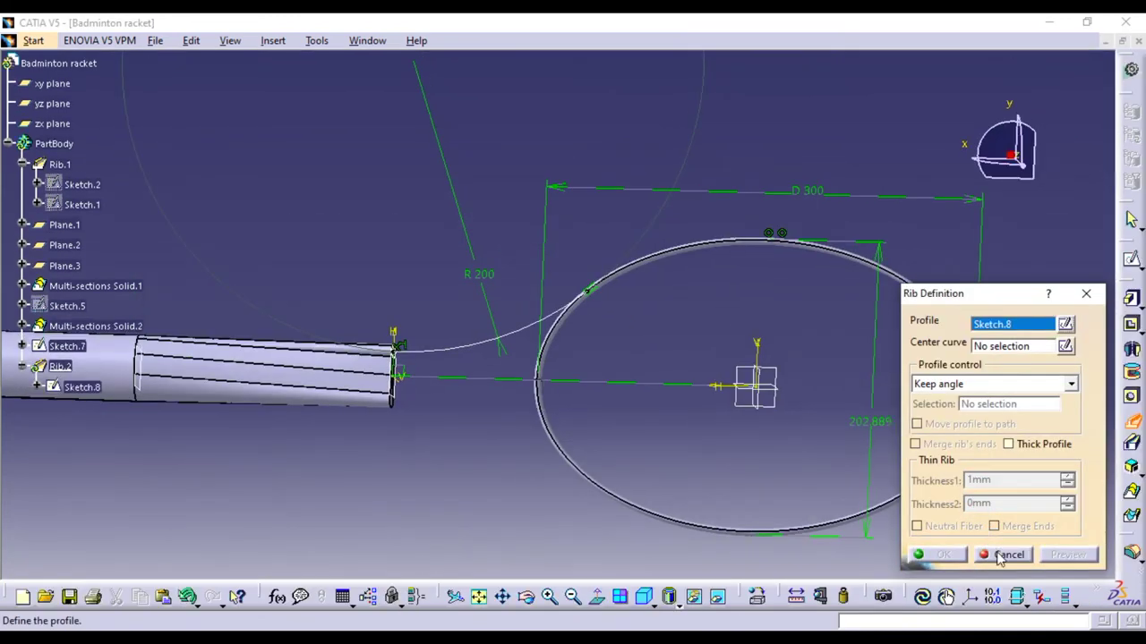
pyautogui.click(1008, 554)
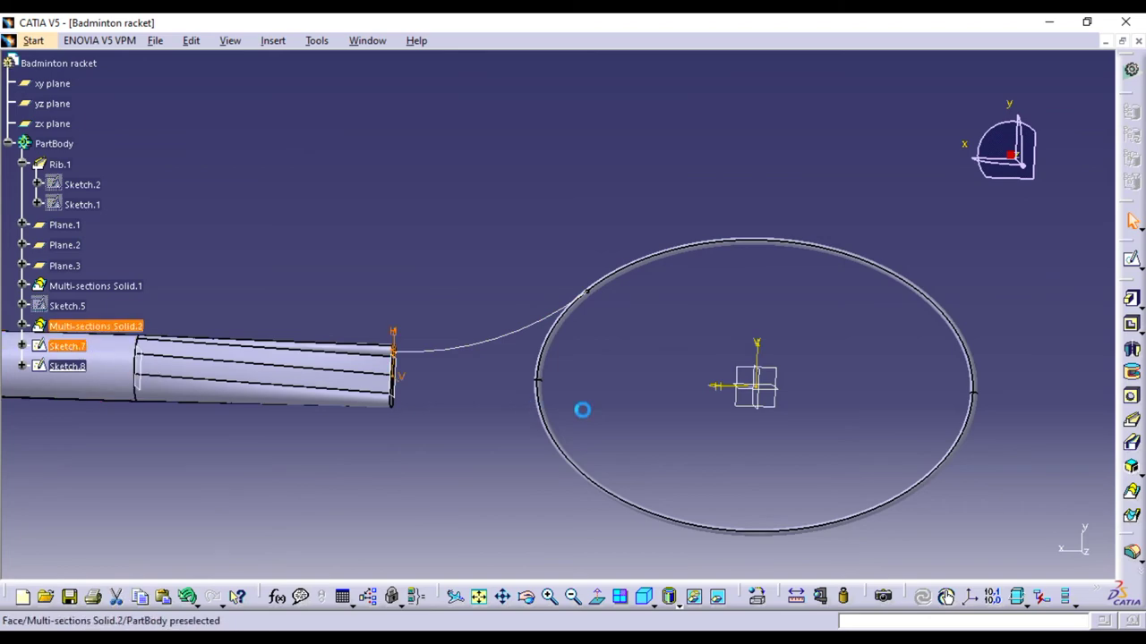
# Create Rib.2 sweeping Sketch.7 along Sketch.8 and dismiss the small-edge warning
pyautogui.moveTo(582, 410); pyautogui.dragTo(429, 363, button='middle')
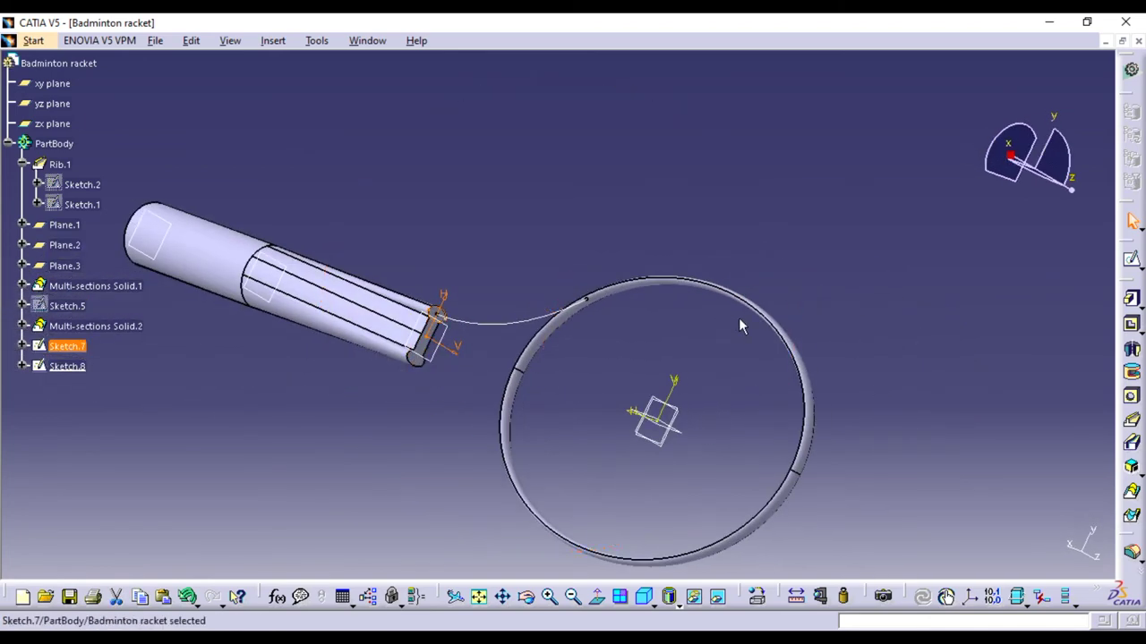
pyautogui.click(1132, 418)
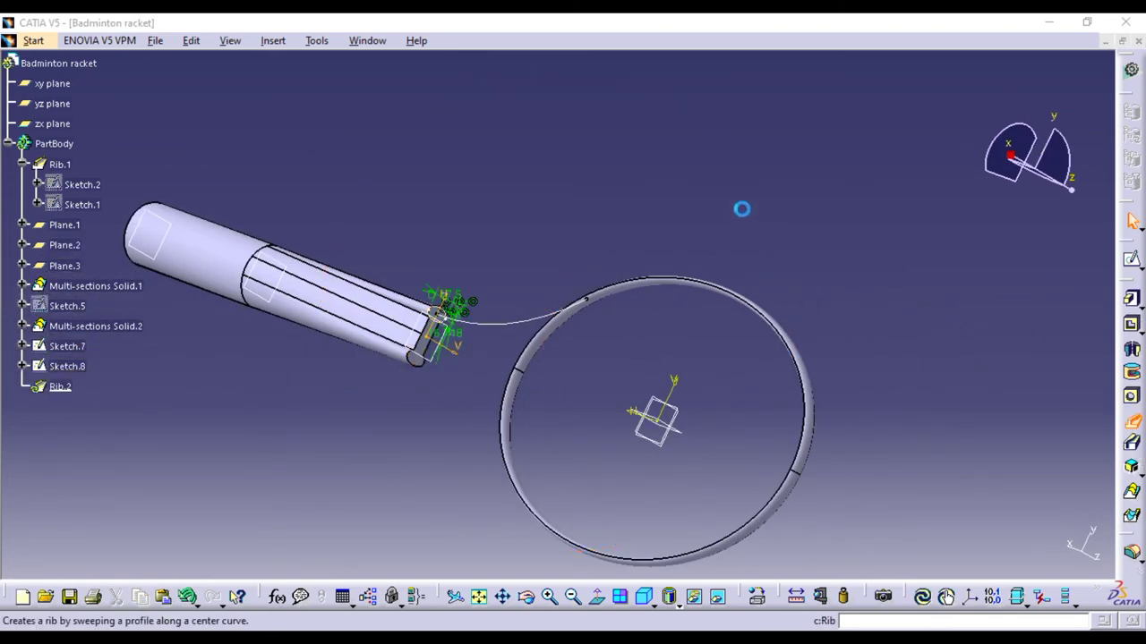
pyautogui.click(553, 320)
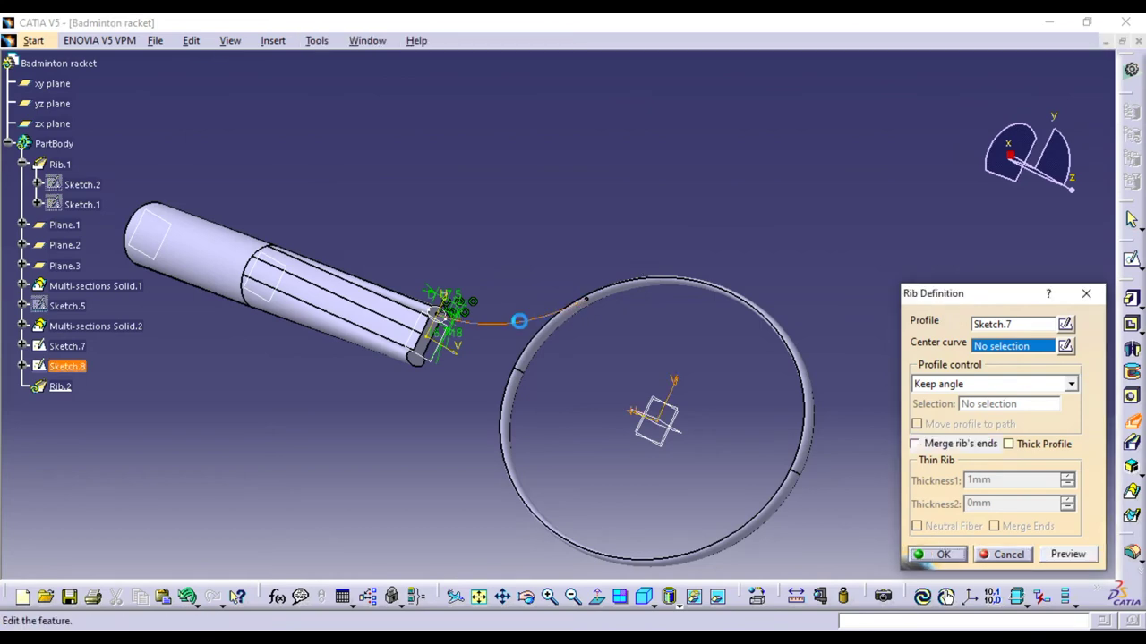
pyautogui.click(1070, 556)
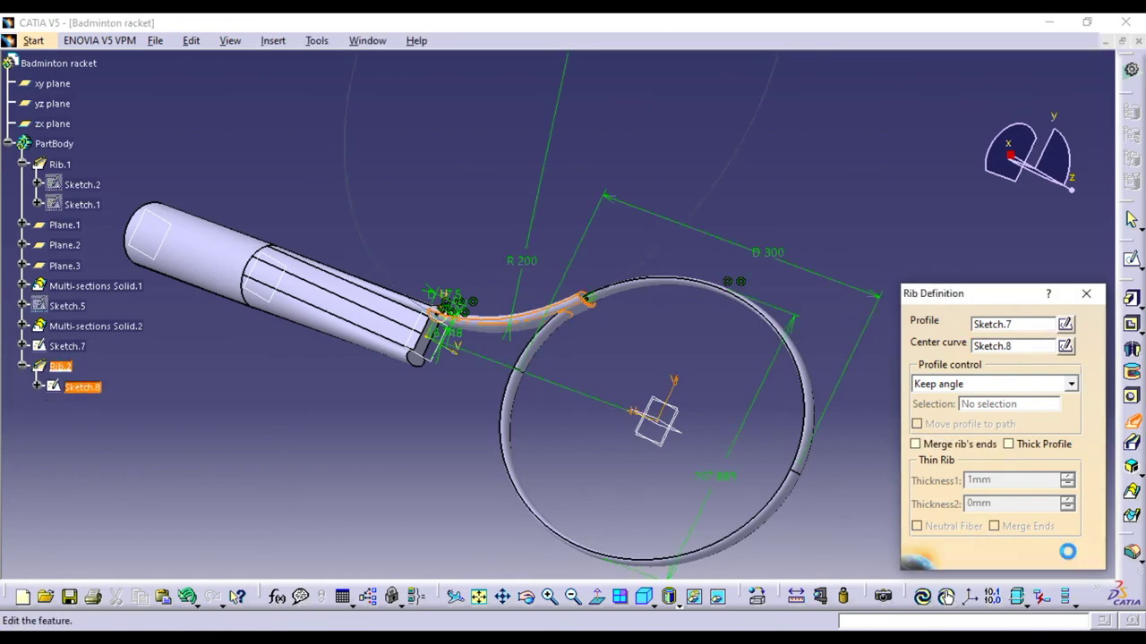
pyautogui.click(943, 557)
pyautogui.moveTo(474, 238)
pyautogui.mouseDown(button='middle')
pyautogui.moveTo(504, 261)
pyautogui.moveTo(489, 288)
pyautogui.mouseUp(button='middle')
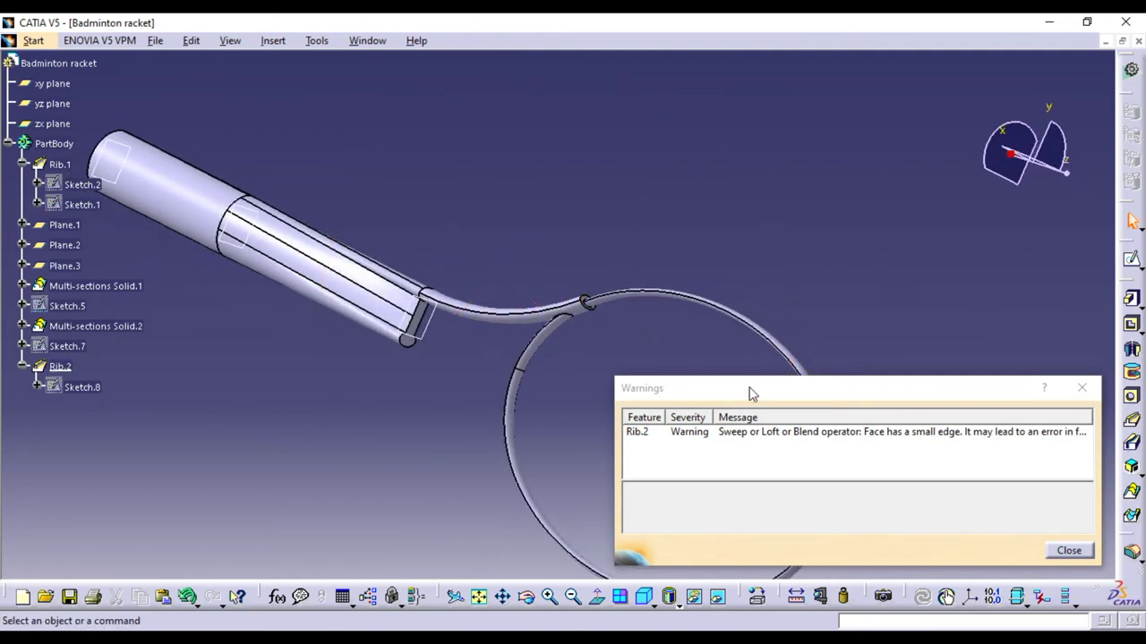
pyautogui.click(1069, 552)
pyautogui.moveTo(479, 427)
pyautogui.mouseDown(button='middle')
pyautogui.moveTo(497, 471)
pyautogui.moveTo(488, 450)
pyautogui.moveTo(706, 343)
pyautogui.moveTo(708, 422)
pyautogui.moveTo(609, 452)
pyautogui.moveTo(522, 376)
pyautogui.moveTo(534, 230)
pyautogui.moveTo(814, 268)
pyautogui.moveTo(1059, 397)
pyautogui.moveTo(972, 331)
pyautogui.moveTo(660, 223)
pyautogui.moveTo(637, 349)
pyautogui.moveTo(626, 345)
pyautogui.moveTo(609, 297)
pyautogui.moveTo(648, 324)
pyautogui.moveTo(646, 231)
pyautogui.moveTo(649, 266)
pyautogui.moveTo(614, 167)
pyautogui.moveTo(677, 391)
pyautogui.moveTo(808, 253)
pyautogui.moveTo(851, 380)
pyautogui.mouseUp(button='middle')
# Pan and zoom in close on the curved shaft's junction with the hoop
pyautogui.moveTo(682, 376); pyautogui.dragTo(750, 394, button='middle')
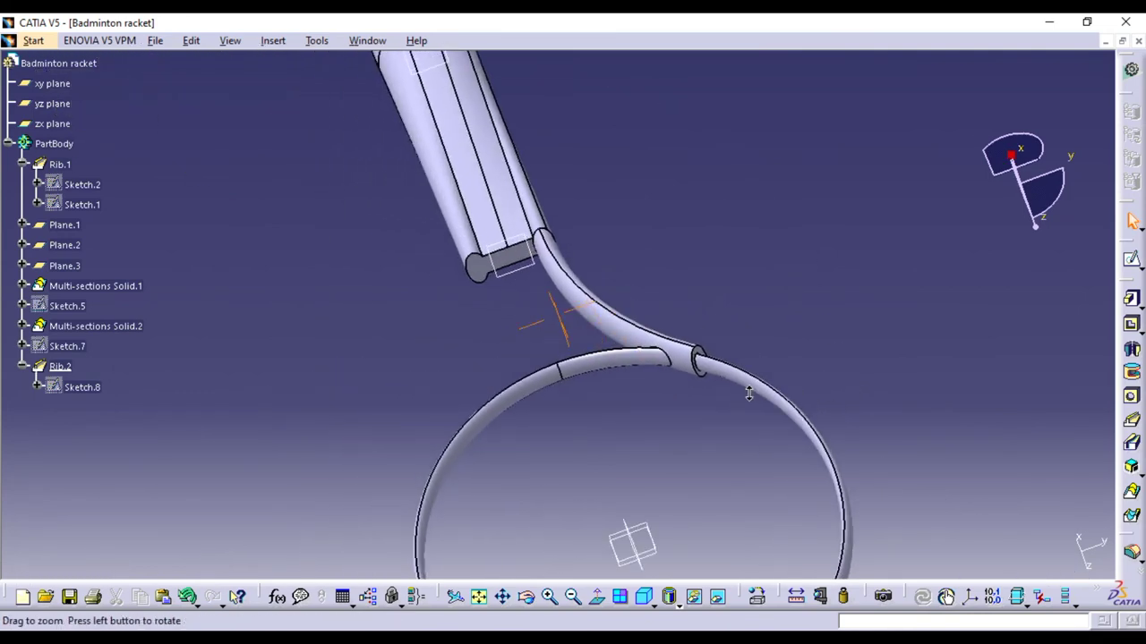
pyautogui.moveTo(750, 394); pyautogui.dragTo(741, 353, button='middle')
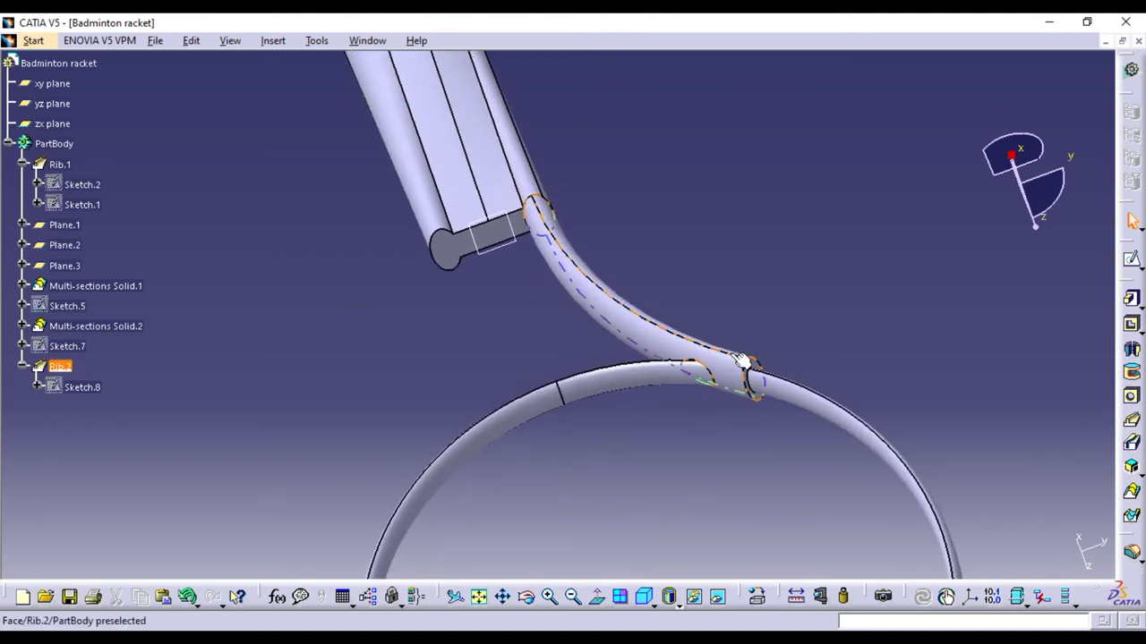
pyautogui.moveTo(661, 435); pyautogui.dragTo(647, 374, button='middle')
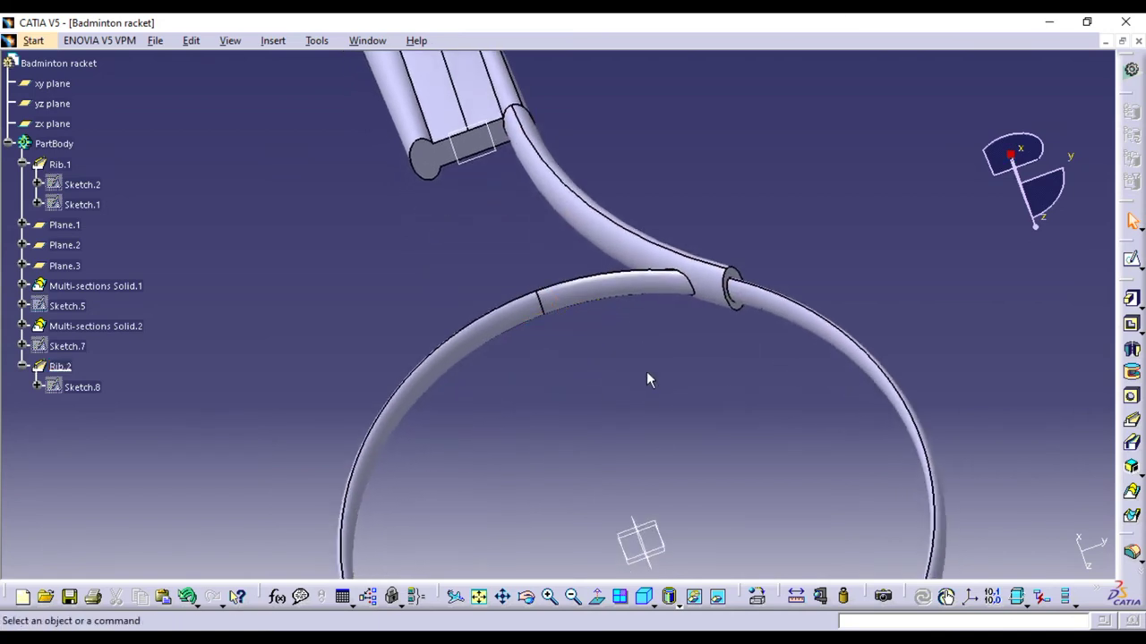
pyautogui.rightClick(66, 367)
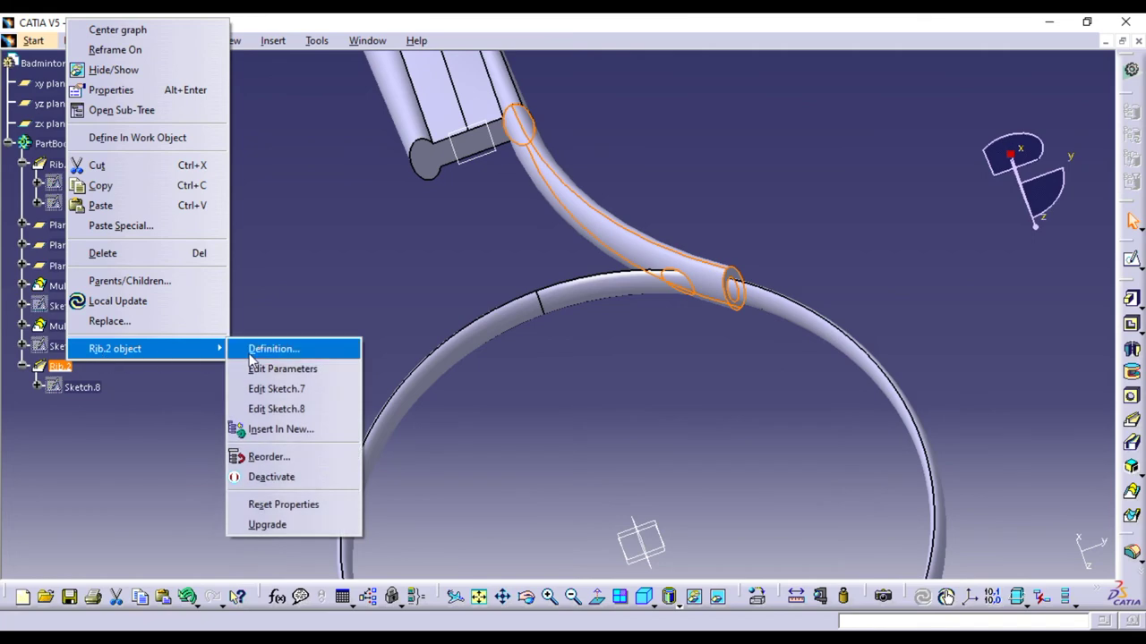
# Try Merge rib's ends and Thick Profile on Rib.2, dismiss both errors, and cancel
pyautogui.moveTo(115, 348)
pyautogui.click(255, 351)
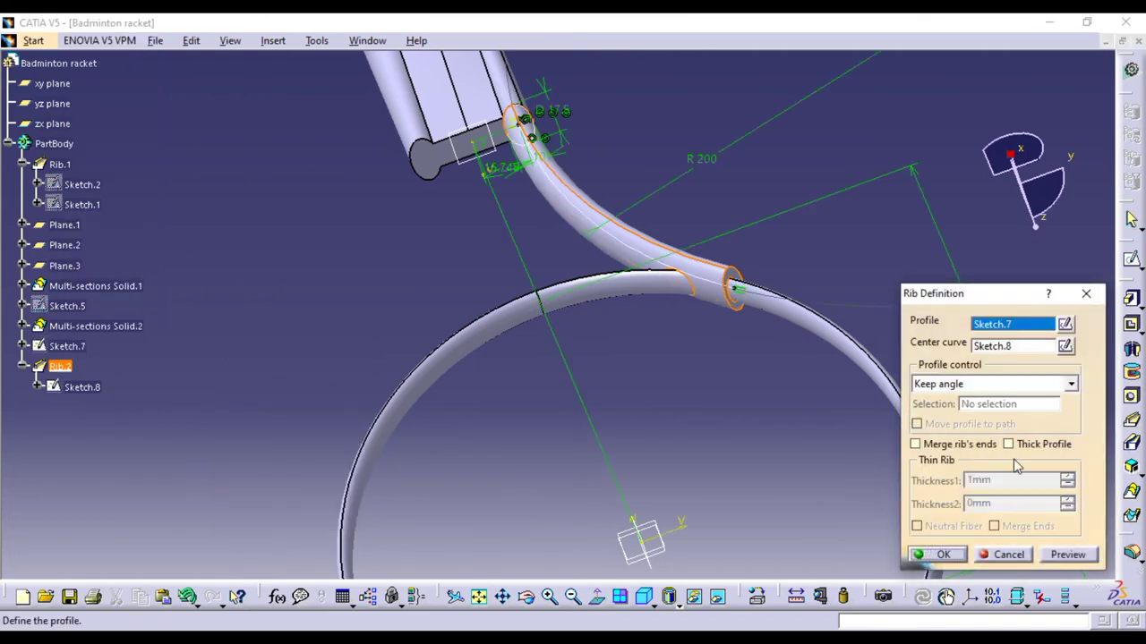
pyautogui.click(916, 444)
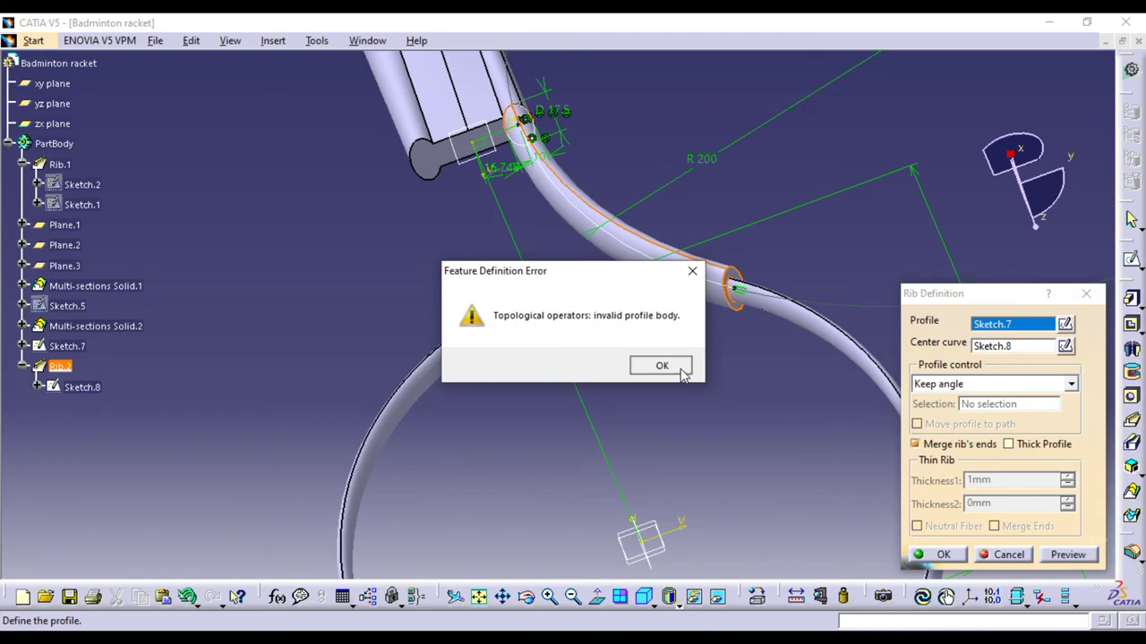
pyautogui.click(680, 373)
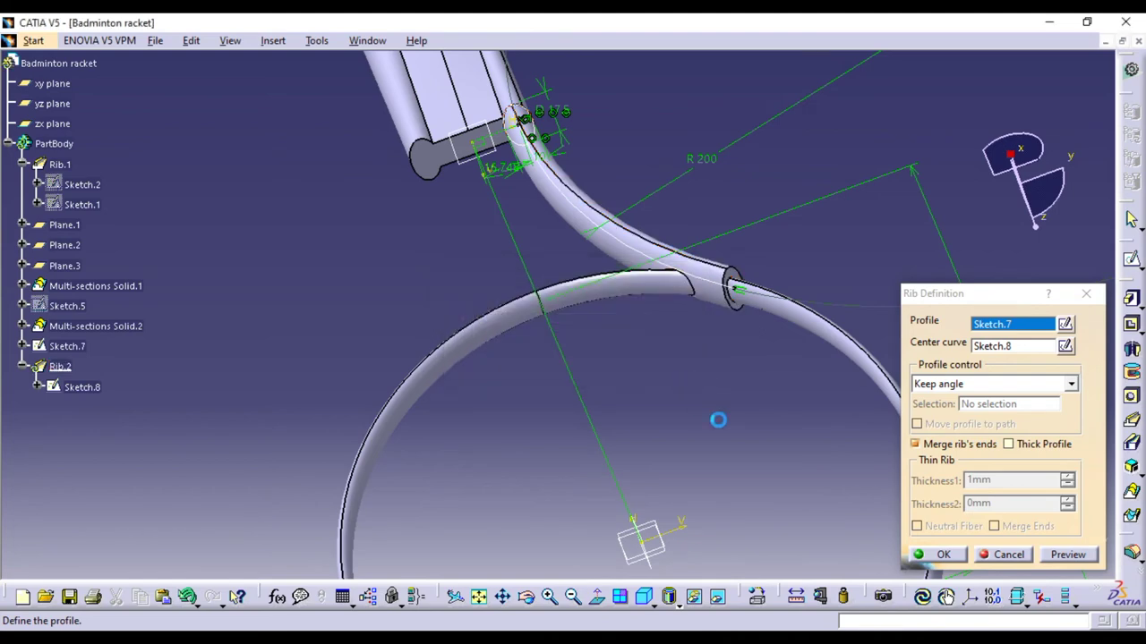
pyautogui.click(1011, 444)
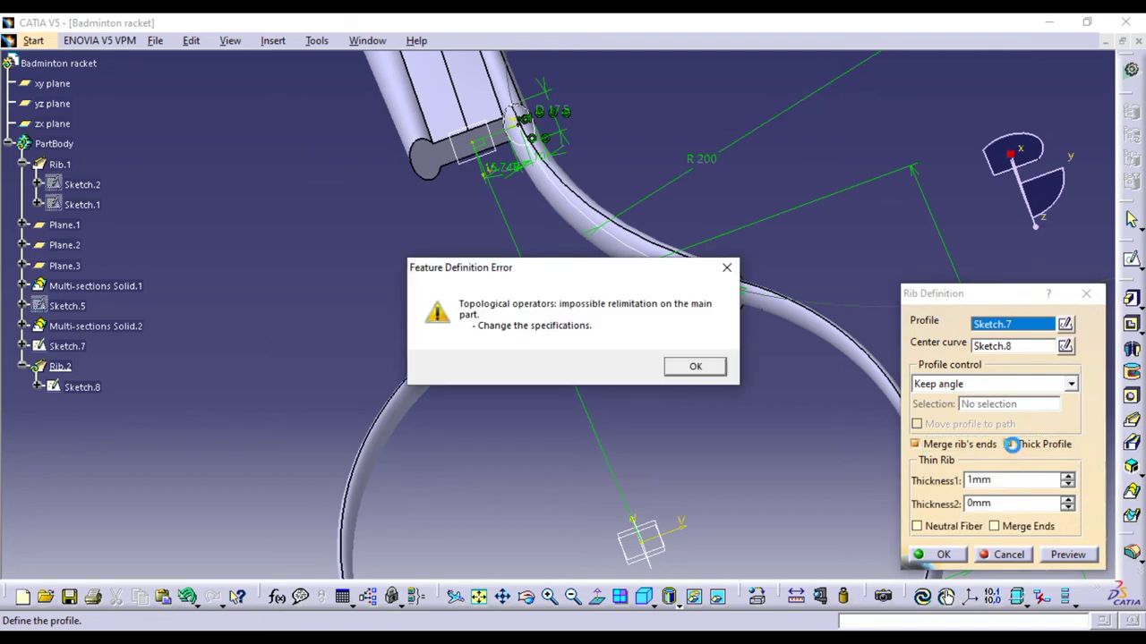
pyautogui.click(695, 367)
pyautogui.click(1009, 554)
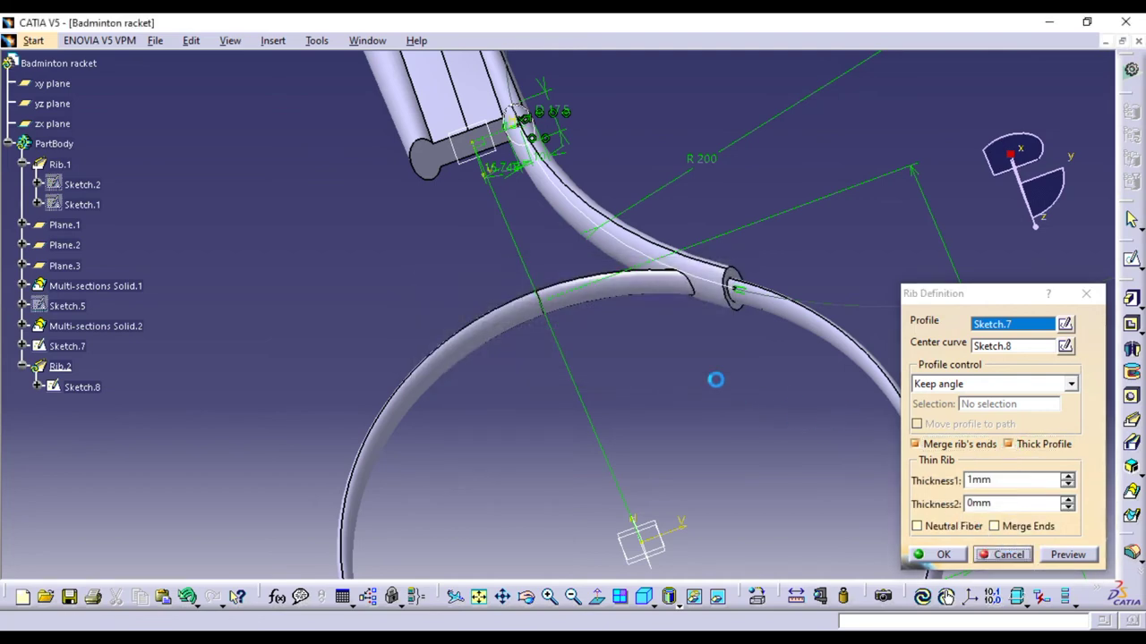
pyautogui.moveTo(700, 381); pyautogui.dragTo(700, 423, button='middle')
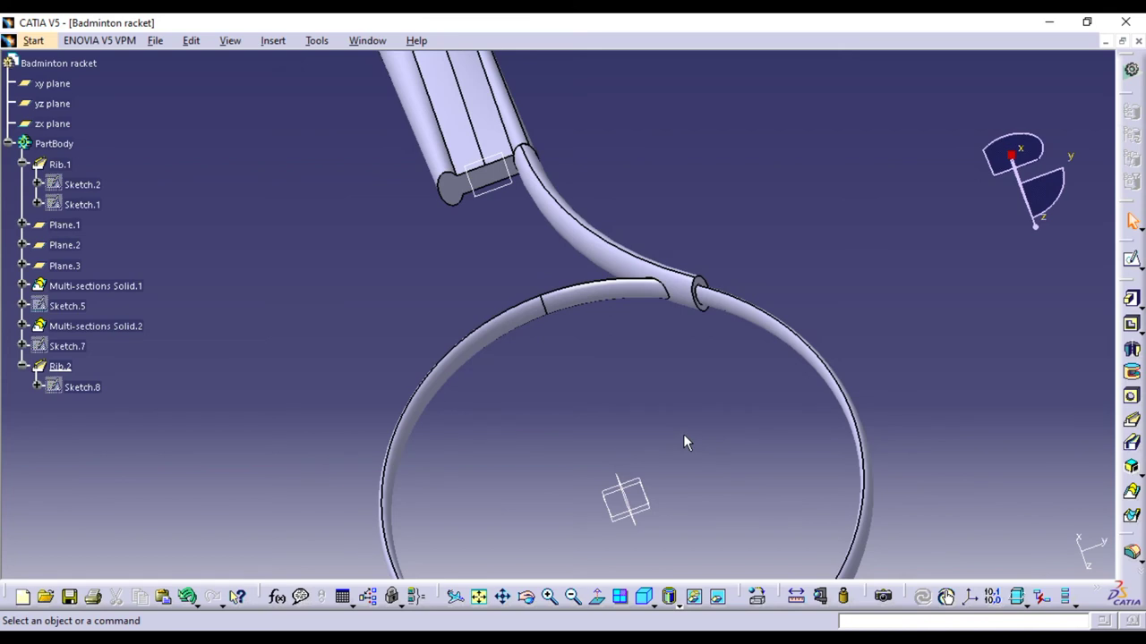
# Zoom in and out on the hoop junction to confirm Rib.2 is unchanged
pyautogui.moveTo(681, 432)
pyautogui.mouseDown(button='middle')
pyautogui.moveTo(670, 364)
pyautogui.moveTo(692, 416)
pyautogui.mouseUp(button='middle')
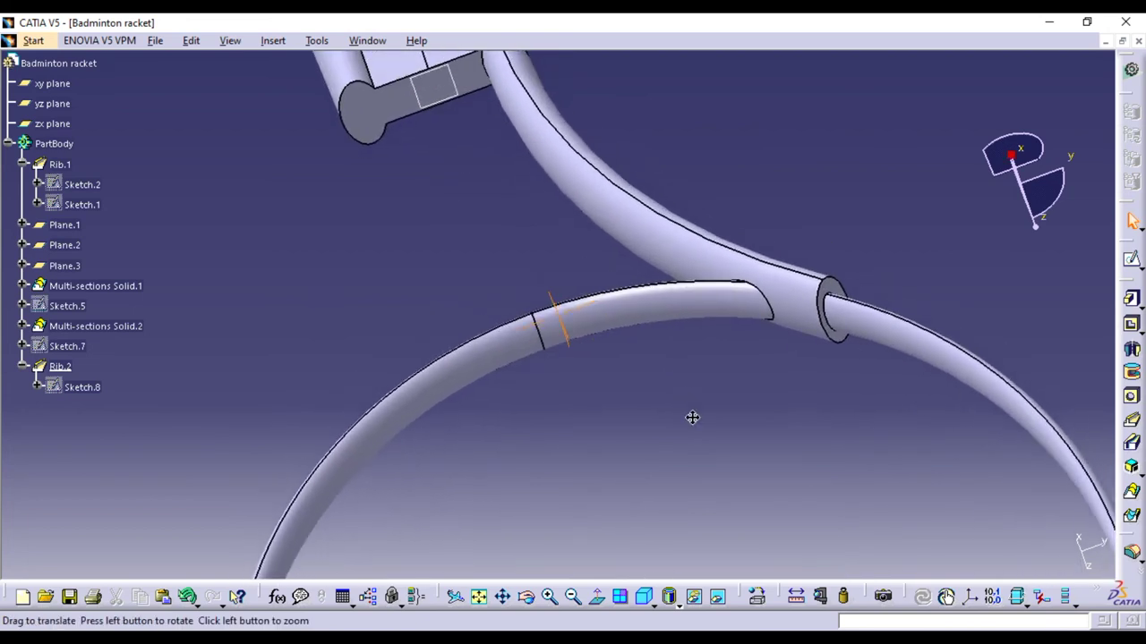
pyautogui.moveTo(692, 417); pyautogui.dragTo(712, 446, button='middle')
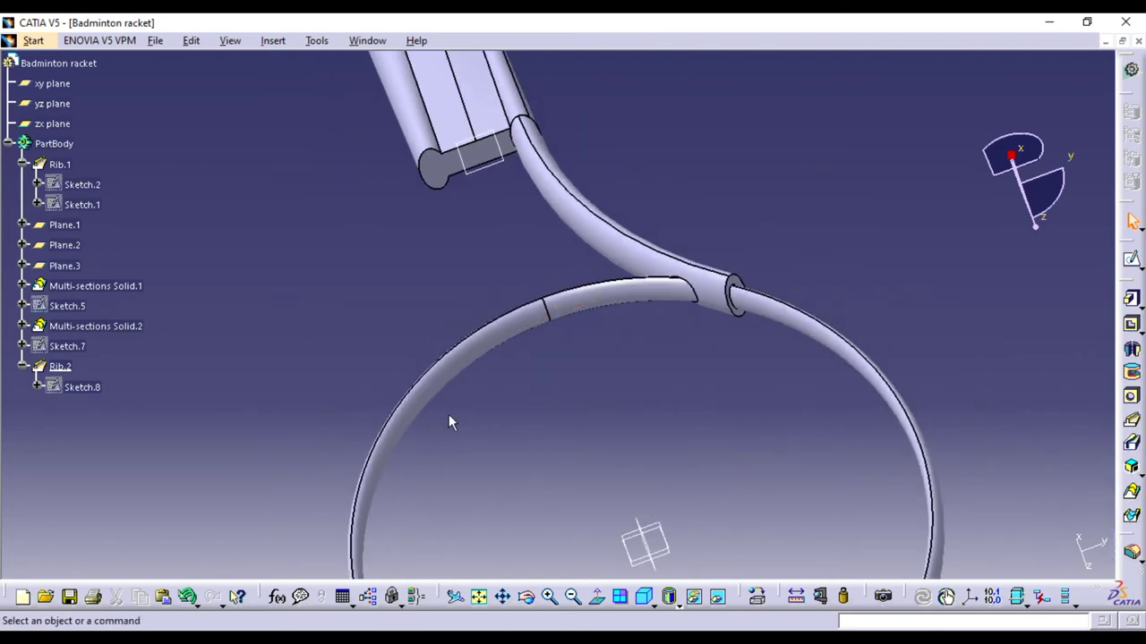
pyautogui.rightClick(89, 394)
pyautogui.moveTo(136, 380)
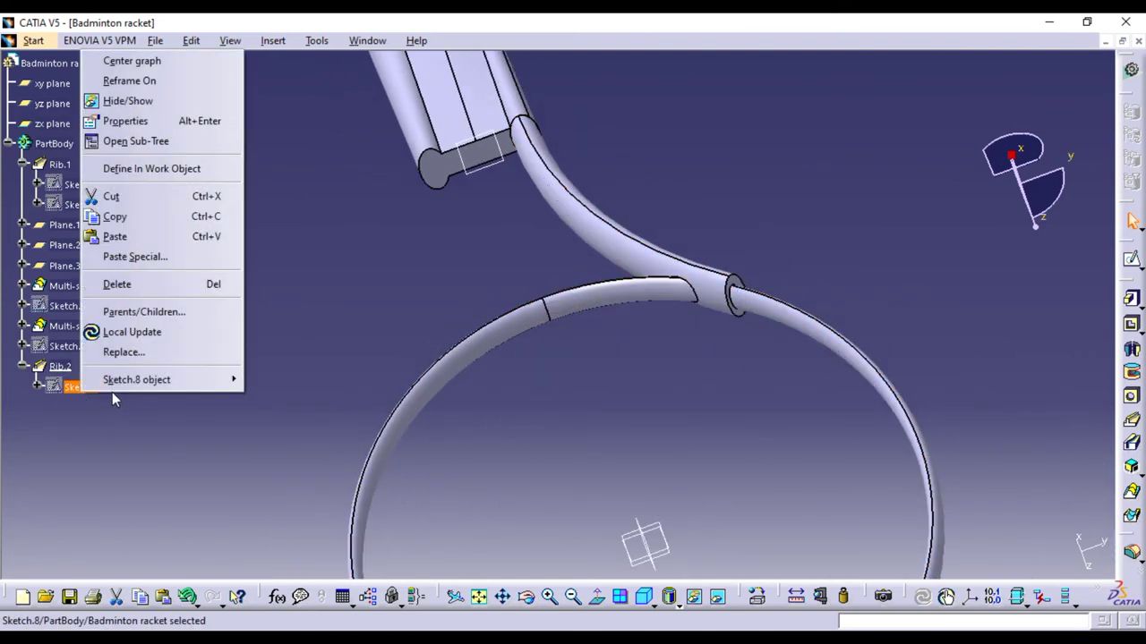
# Edit Sketch.8, drag the shaft curve's end onto the ellipse, and make it coincident
pyautogui.click(291, 382)
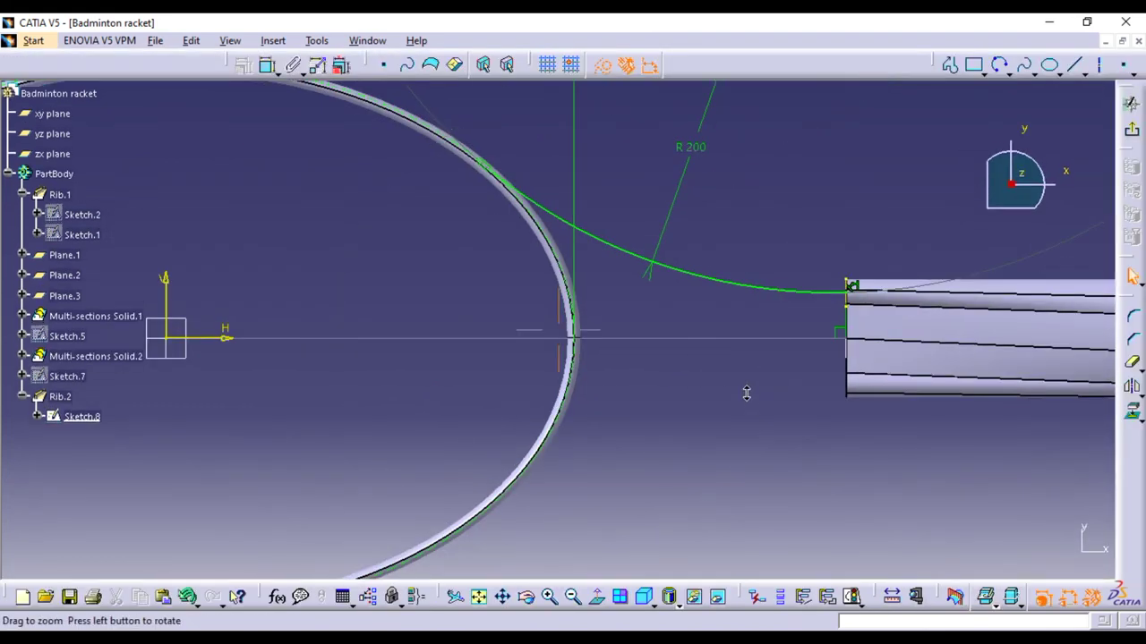
pyautogui.moveTo(749, 398)
pyautogui.mouseDown(button='middle')
pyautogui.moveTo(660, 330)
pyautogui.moveTo(705, 379)
pyautogui.moveTo(579, 358)
pyautogui.moveTo(650, 480)
pyautogui.moveTo(606, 361)
pyautogui.moveTo(498, 259)
pyautogui.mouseUp(button='middle')
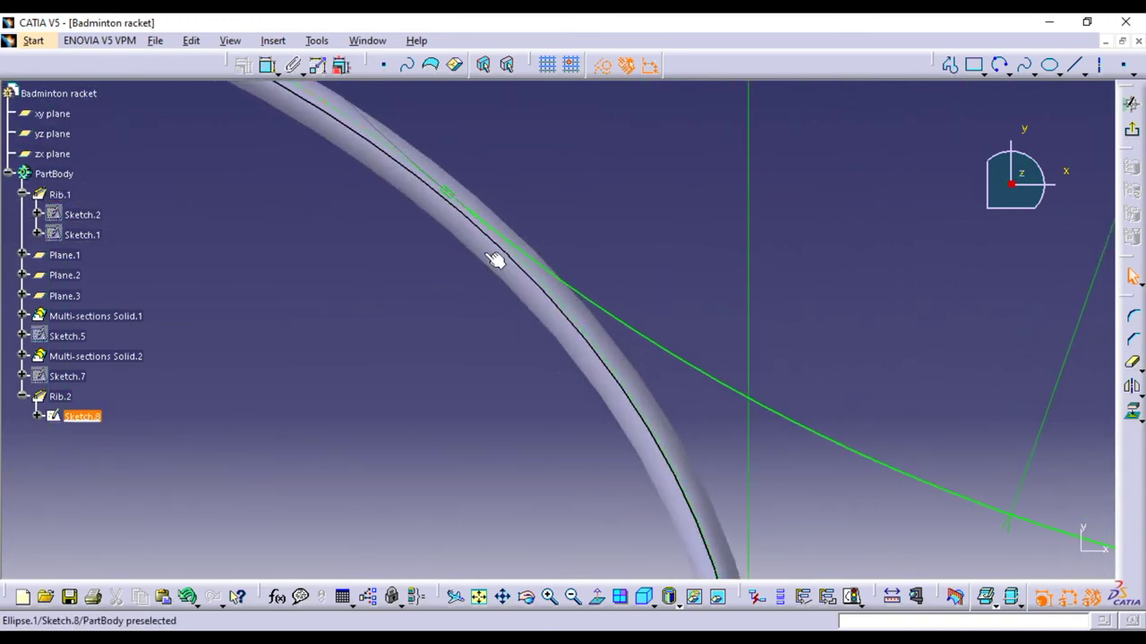
pyautogui.click(456, 195)
pyautogui.click(608, 181)
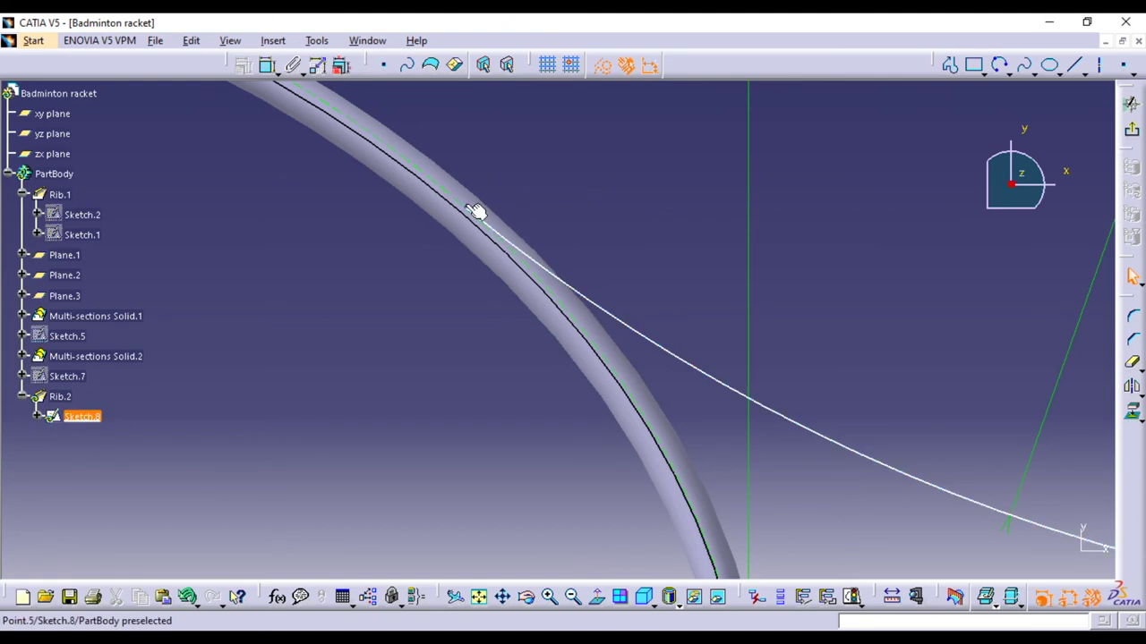
pyautogui.moveTo(469, 215)
pyautogui.mouseDown()
pyautogui.moveTo(609, 366)
pyautogui.moveTo(626, 367)
pyautogui.mouseUp()
pyautogui.moveTo(652, 309)
pyautogui.mouseDown(button='middle')
pyautogui.moveTo(694, 447)
pyautogui.moveTo(631, 350)
pyautogui.mouseUp(button='middle')
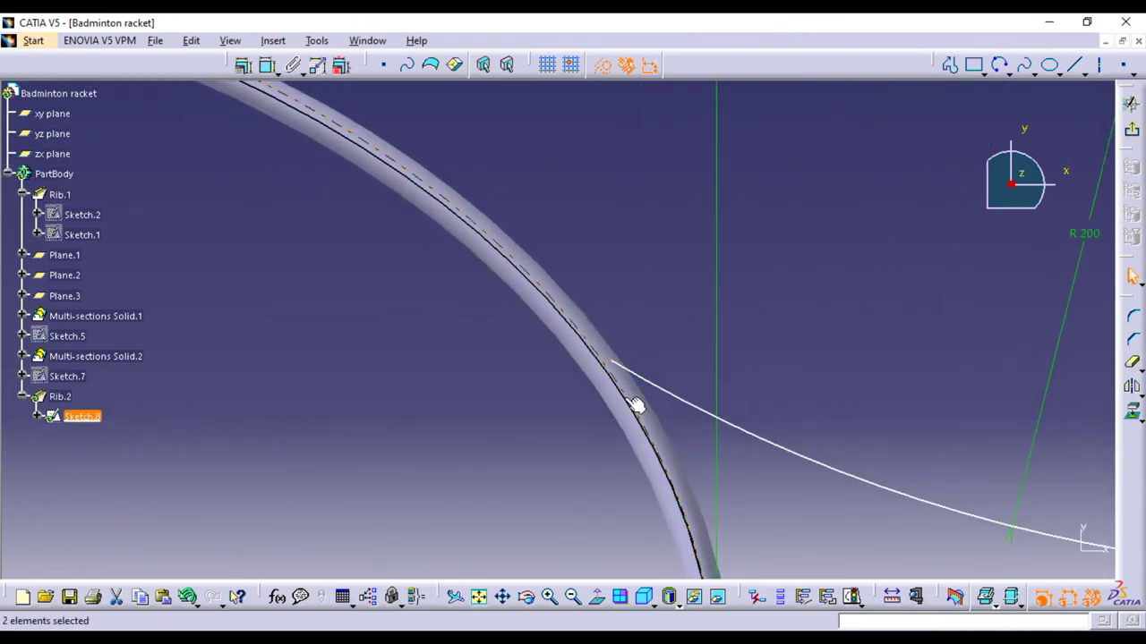
pyautogui.click(242, 72)
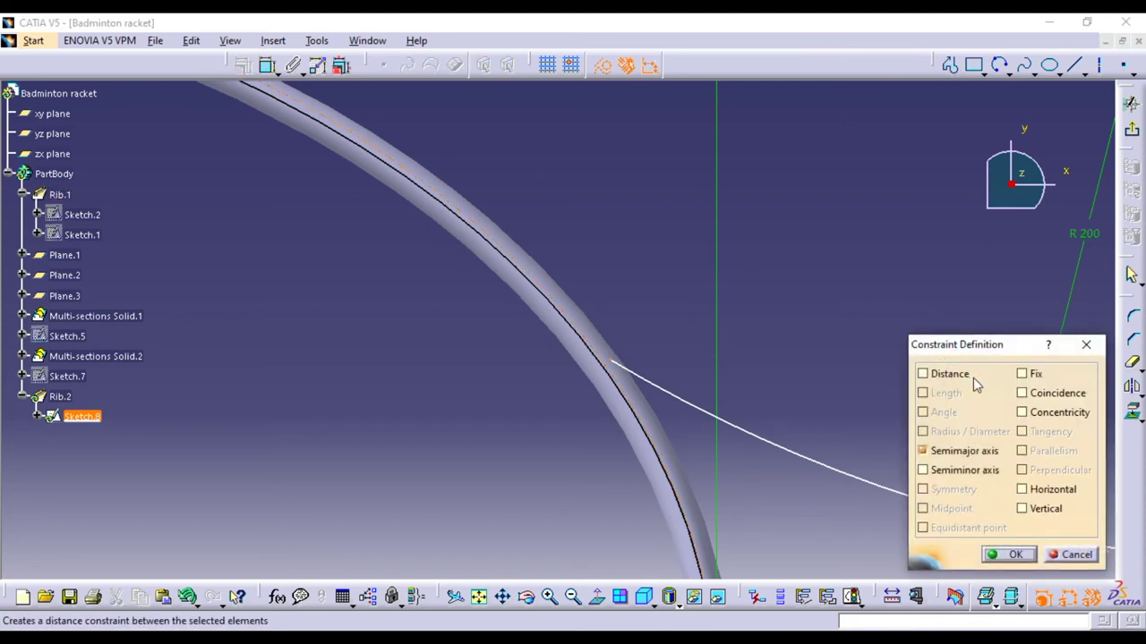
pyautogui.click(1021, 394)
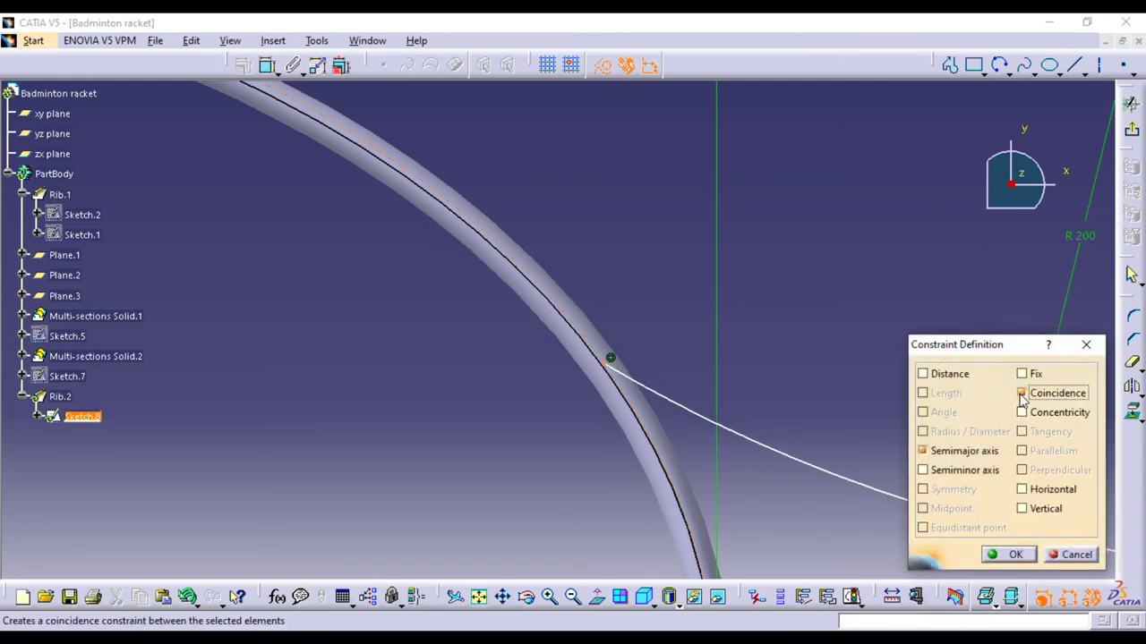
pyautogui.click(1015, 557)
pyautogui.moveTo(803, 238)
pyautogui.mouseDown(button='middle')
pyautogui.moveTo(843, 398)
pyautogui.moveTo(817, 359)
pyautogui.moveTo(595, 235)
pyautogui.mouseUp(button='middle')
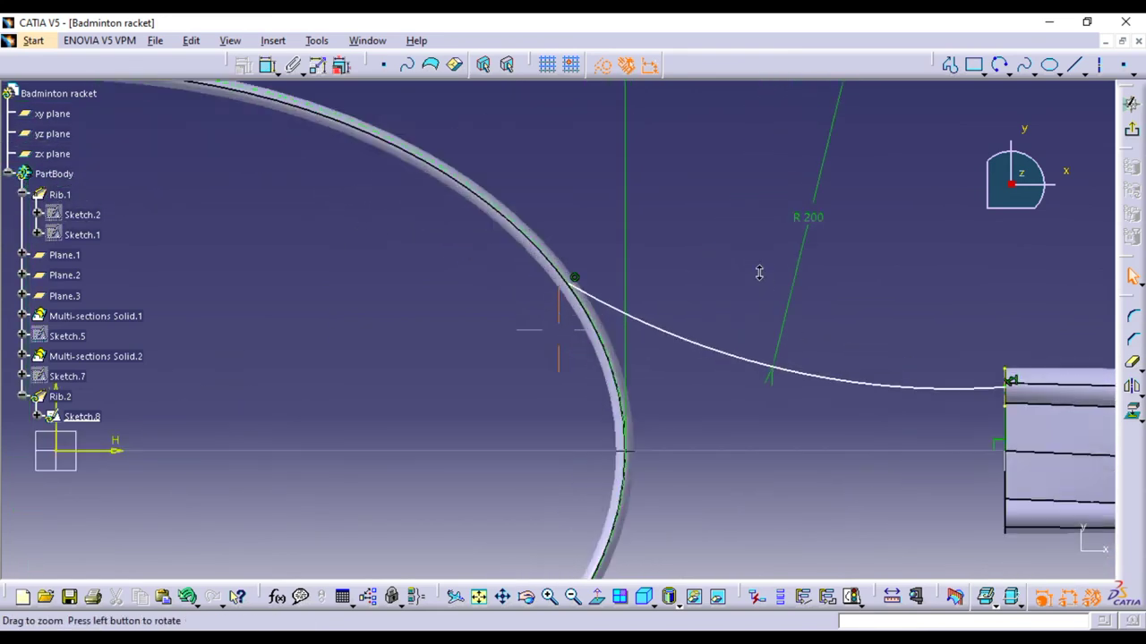
# Slide the shaft curve's end further down the ellipse arc
pyautogui.moveTo(595, 234); pyautogui.dragTo(638, 310)
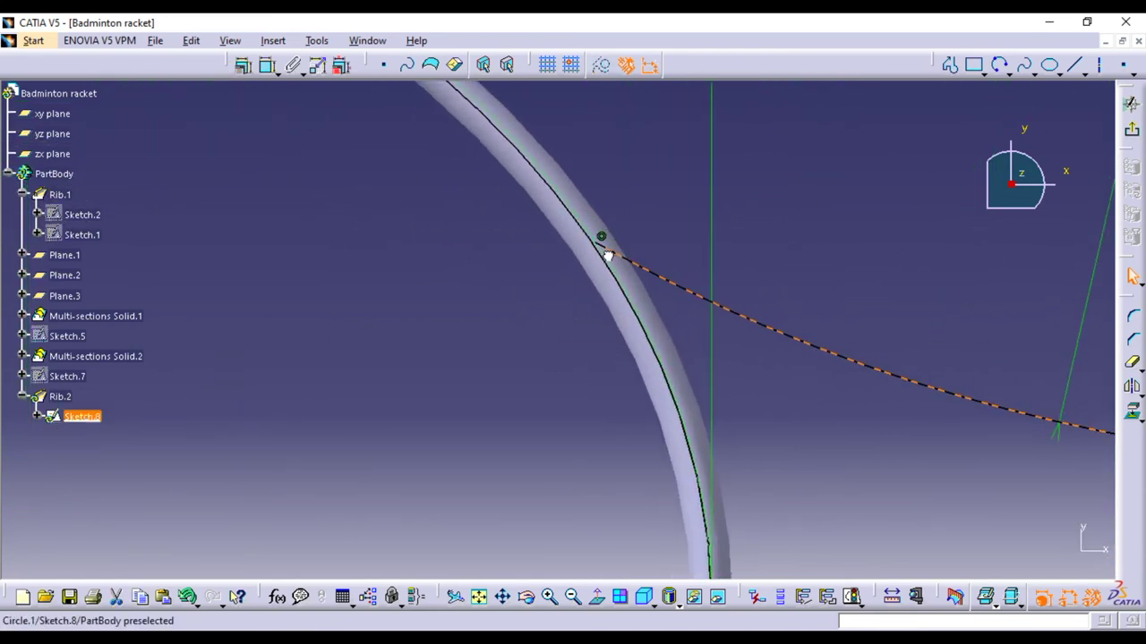
pyautogui.moveTo(777, 217)
pyautogui.mouseDown(button='middle')
pyautogui.moveTo(740, 355)
pyautogui.moveTo(774, 168)
pyautogui.moveTo(767, 257)
pyautogui.moveTo(750, 230)
pyautogui.mouseUp(button='middle')
pyautogui.click(723, 337)
pyautogui.moveTo(764, 297); pyautogui.dragTo(665, 434, button='middle')
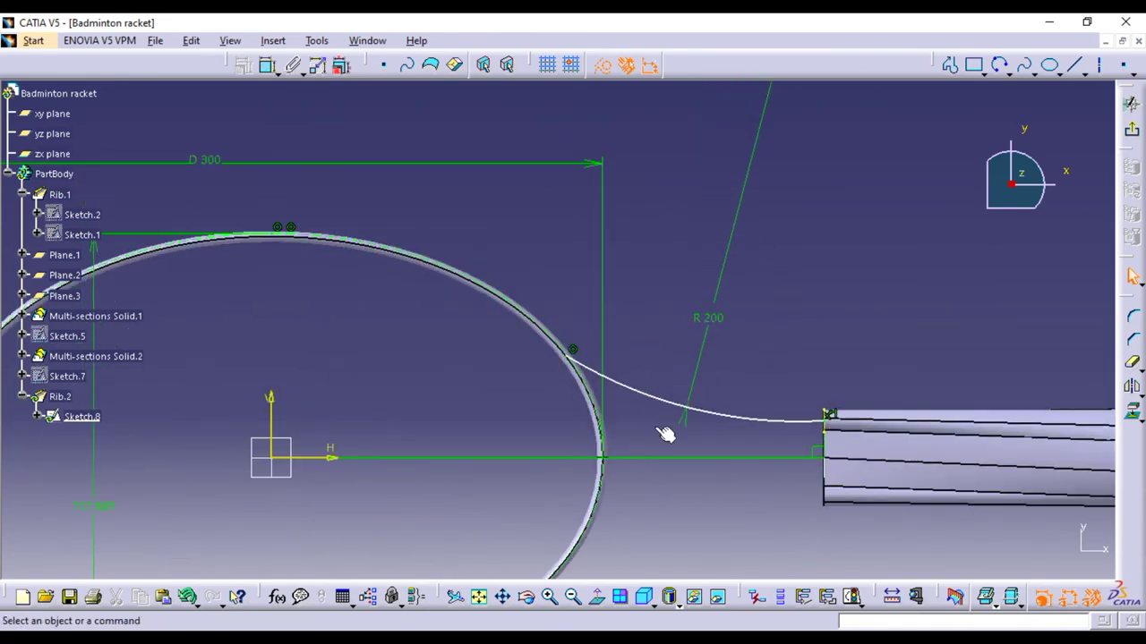
pyautogui.moveTo(624, 385); pyautogui.dragTo(621, 377)
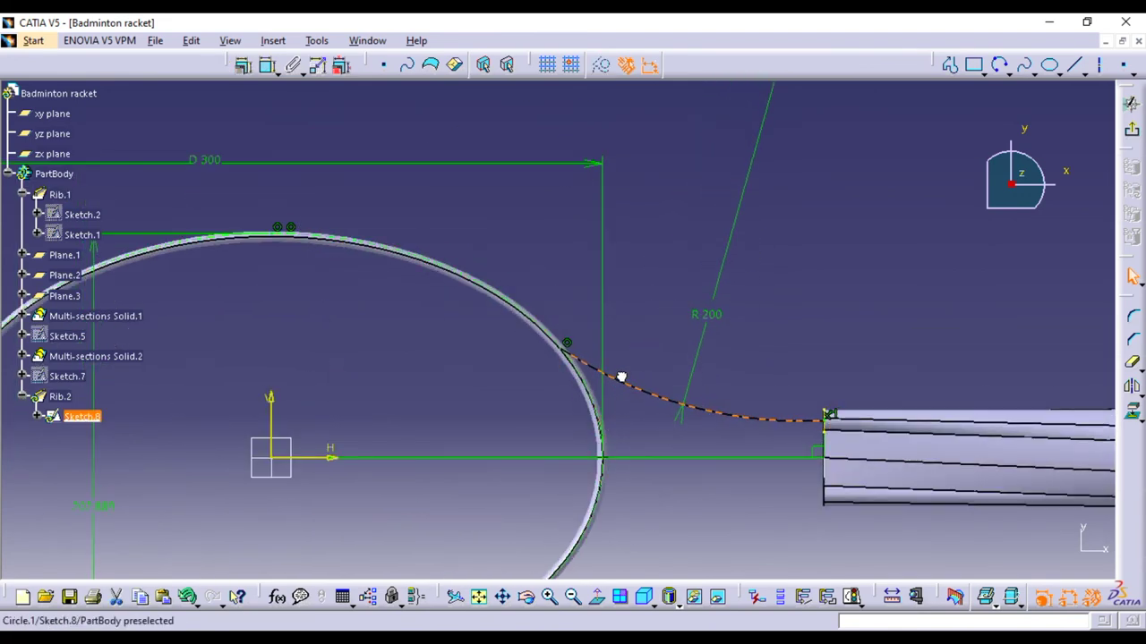
pyautogui.click(667, 313)
pyautogui.moveTo(664, 305); pyautogui.dragTo(663, 304, button='middle')
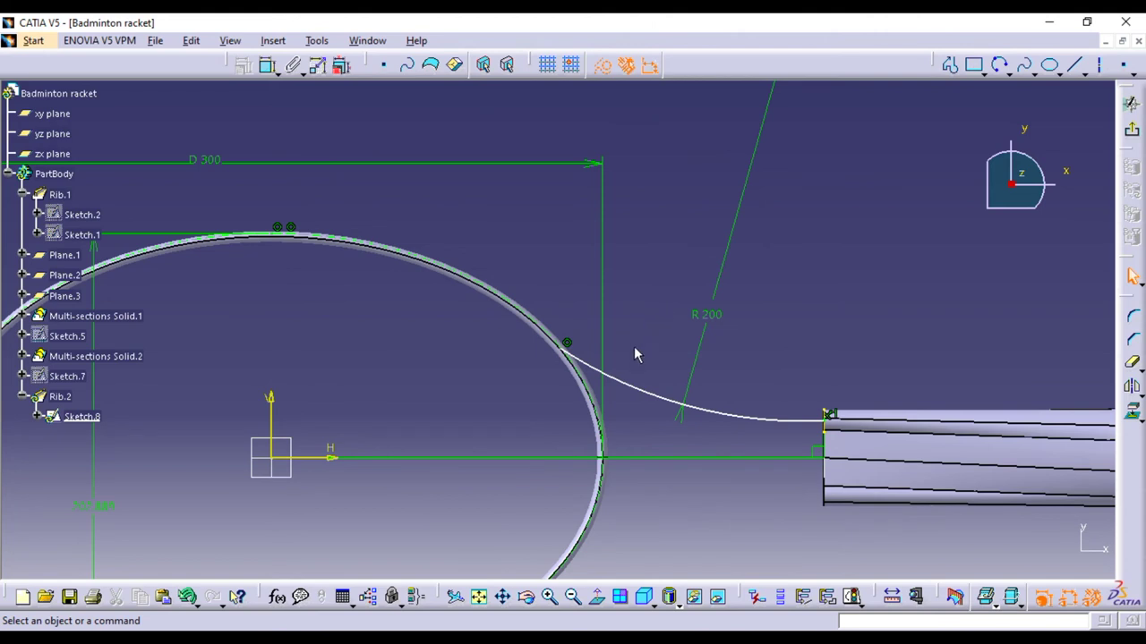
# Dimension the curve end from the horizontal axis and change 49.394 to 50
pyautogui.click(267, 64)
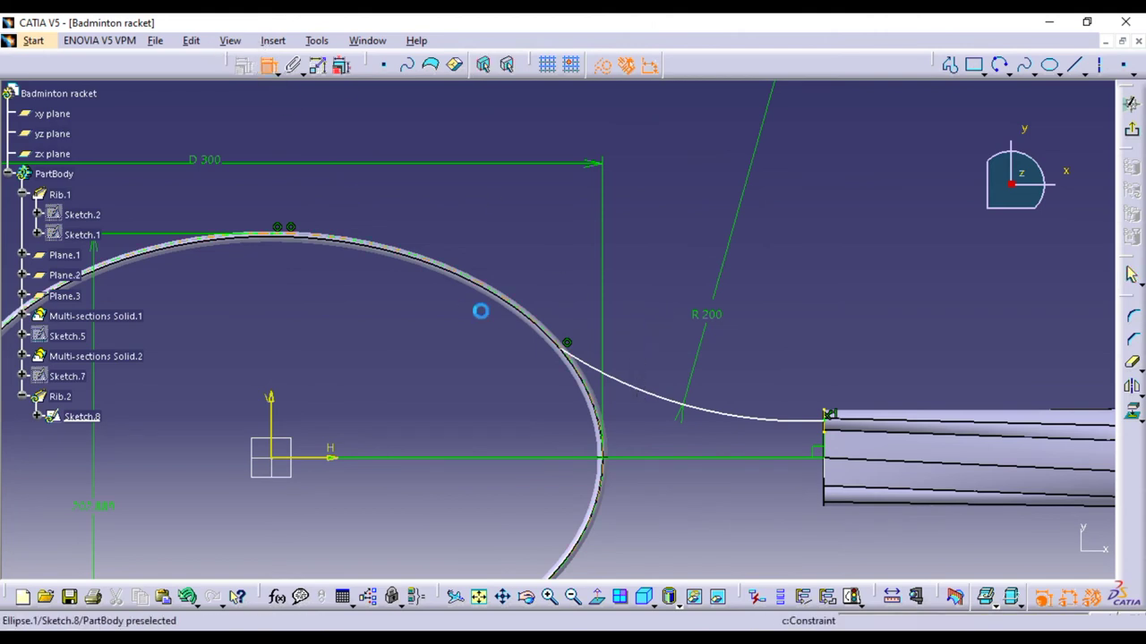
pyautogui.click(560, 348)
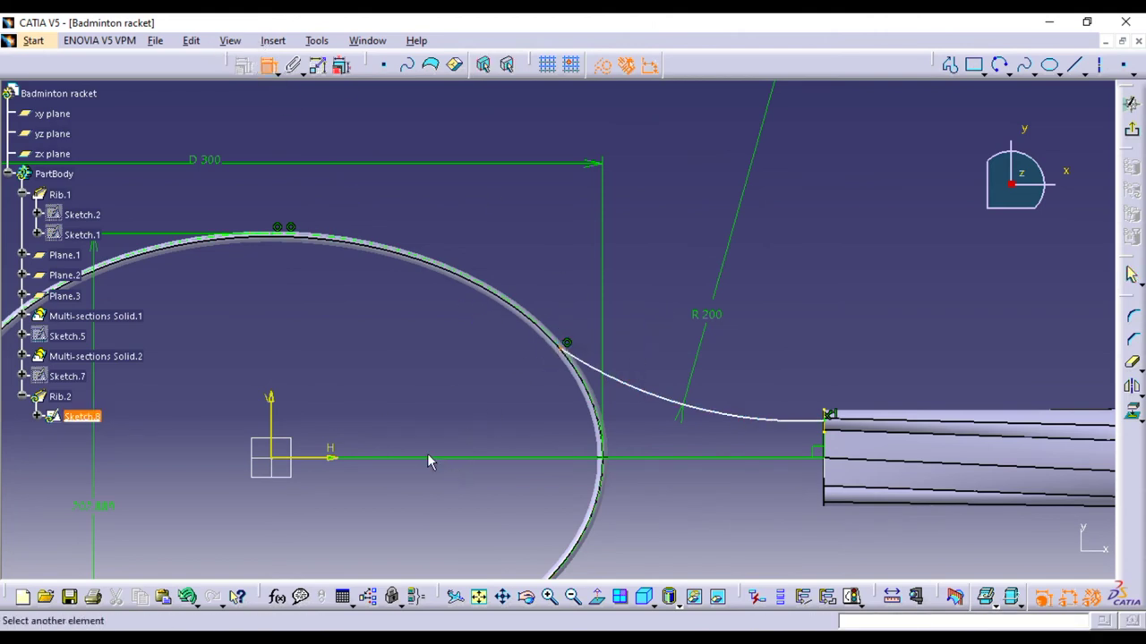
pyautogui.click(366, 424)
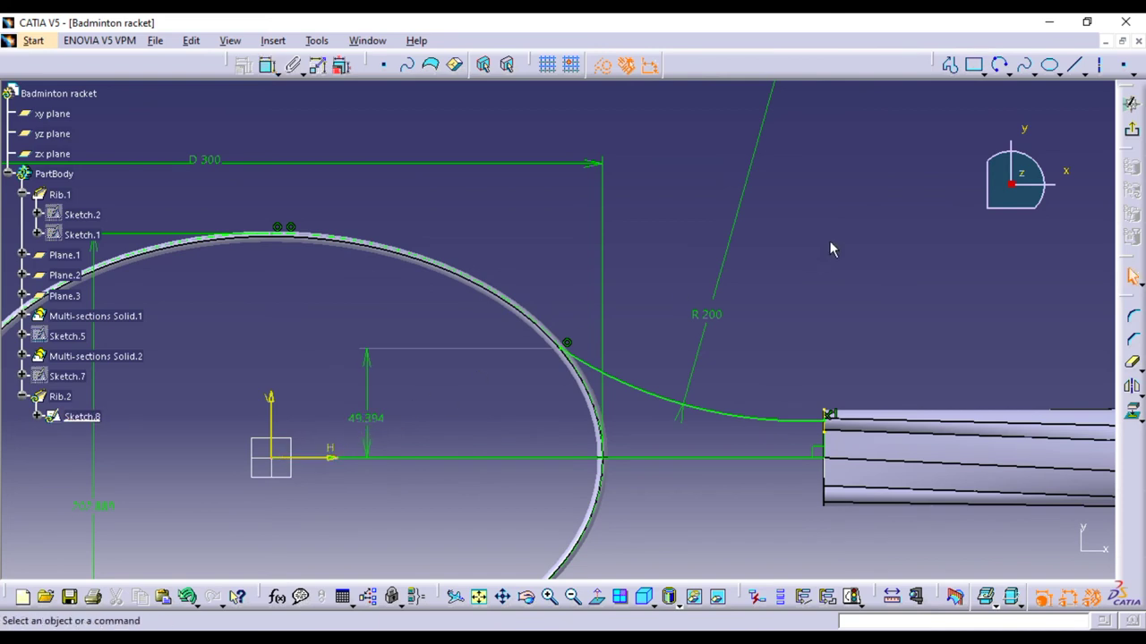
pyautogui.doubleClick(364, 422)
pyautogui.write('50')
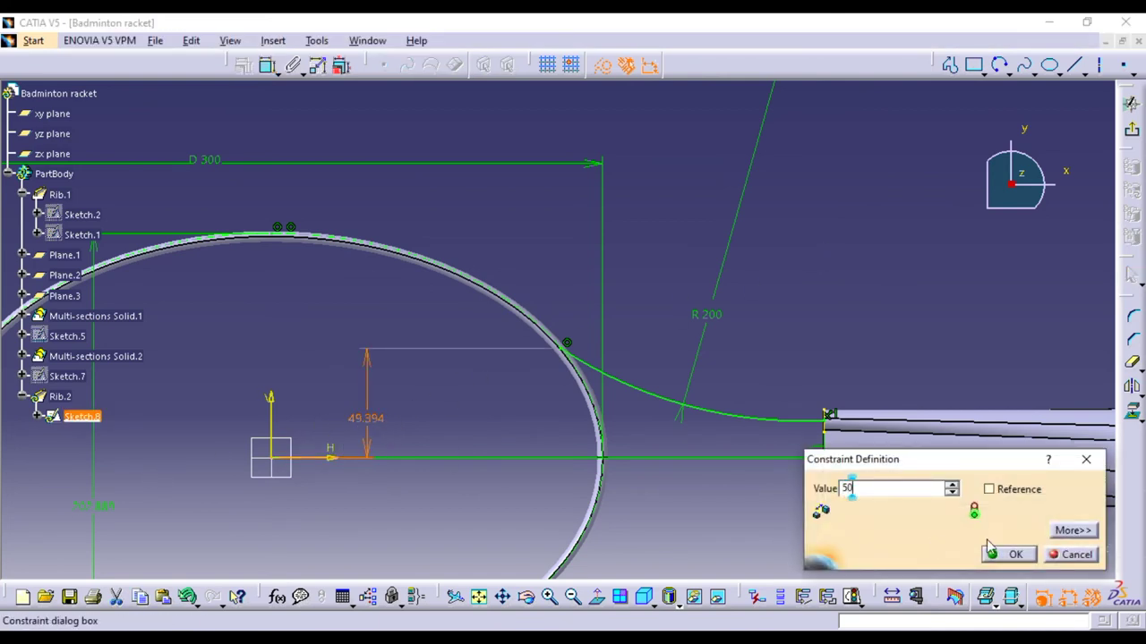
pyautogui.click(1010, 555)
pyautogui.keyDown('ctrl'); pyautogui.moveTo(712, 507); pyautogui.dragTo(949, 298, button='middle'); pyautogui.keyUp('ctrl')
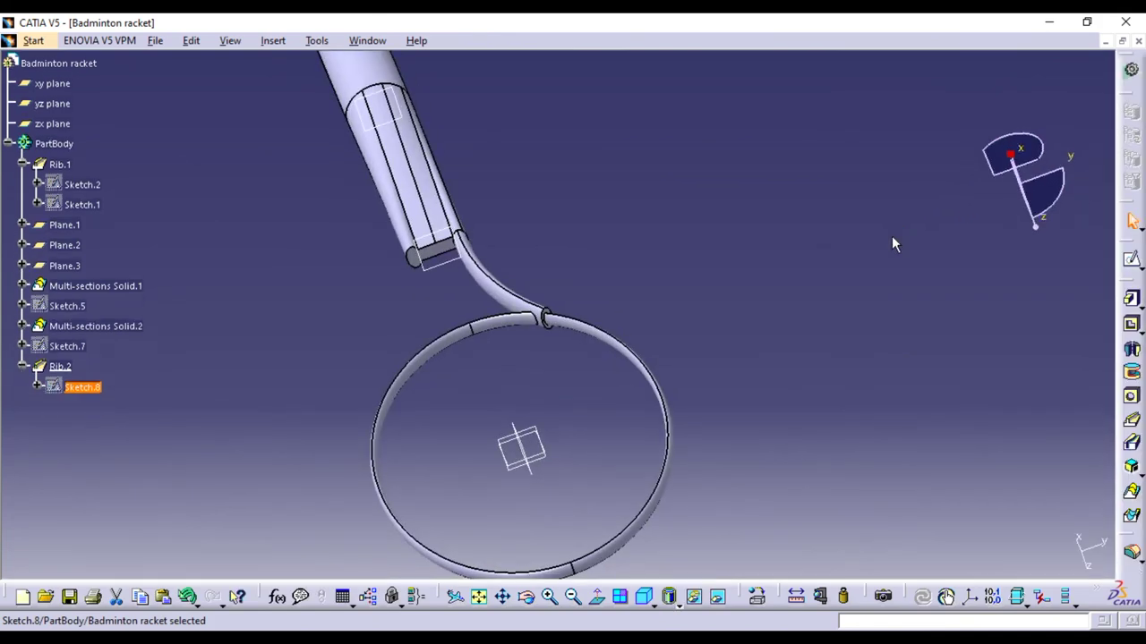
# Rotate and zoom to inspect the updated Rib.2 junction with the hoop
pyautogui.moveTo(622, 326)
pyautogui.mouseDown(button='middle')
pyautogui.moveTo(770, 305)
pyautogui.moveTo(747, 328)
pyautogui.moveTo(558, 358)
pyautogui.moveTo(532, 378)
pyautogui.moveTo(528, 402)
pyautogui.mouseUp(button='middle')
pyautogui.moveTo(449, 308)
pyautogui.mouseDown(button='middle')
pyautogui.moveTo(556, 419)
pyautogui.moveTo(316, 281)
pyautogui.moveTo(194, 486)
pyautogui.moveTo(248, 164)
pyautogui.moveTo(519, 296)
pyautogui.moveTo(623, 304)
pyautogui.moveTo(531, 537)
pyautogui.moveTo(509, 404)
pyautogui.moveTo(532, 285)
pyautogui.moveTo(537, 358)
pyautogui.moveTo(511, 358)
pyautogui.moveTo(525, 389)
pyautogui.mouseUp(button='middle')
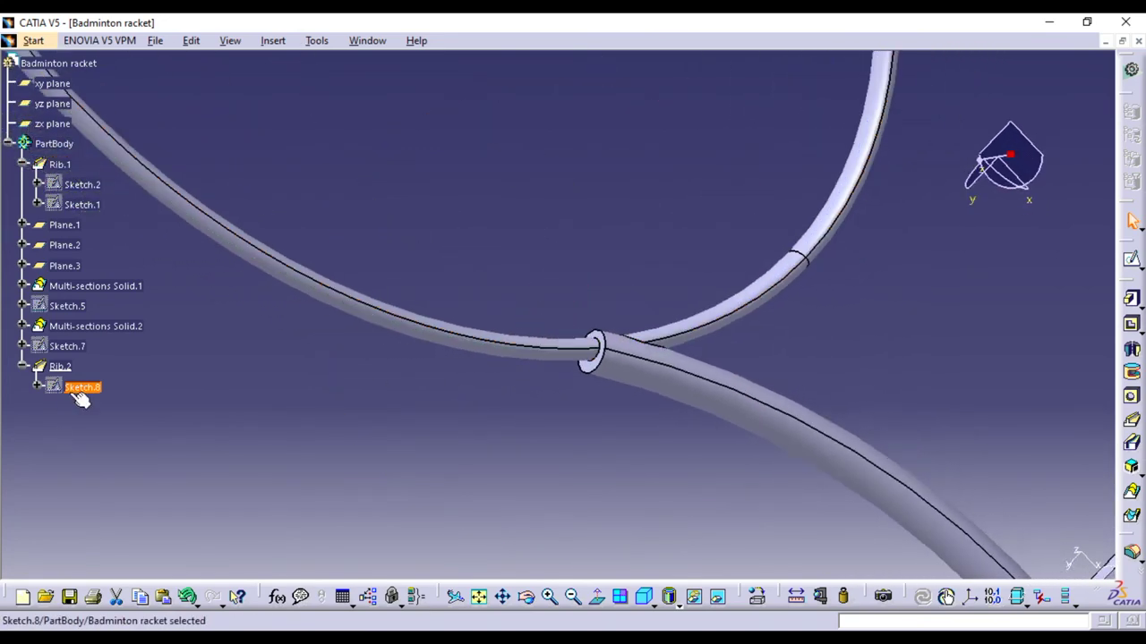
# Change Sketch.8's 50 vertical dimension to 48 and rebuild the shaft
pyautogui.rightClick(97, 395)
pyautogui.moveTo(144, 376)
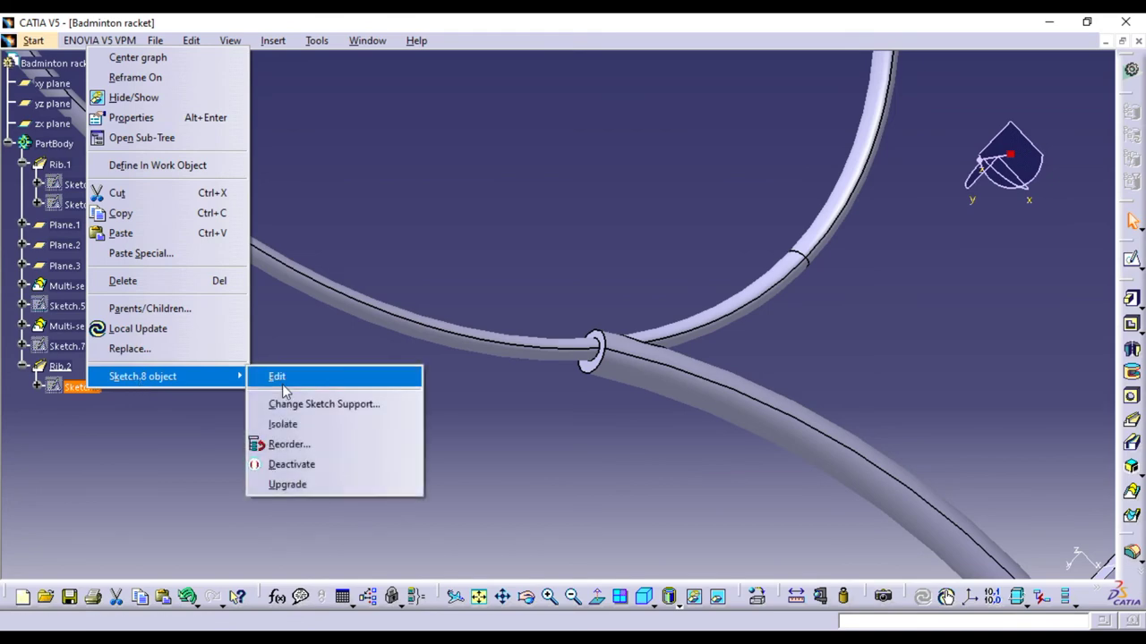
pyautogui.click(281, 378)
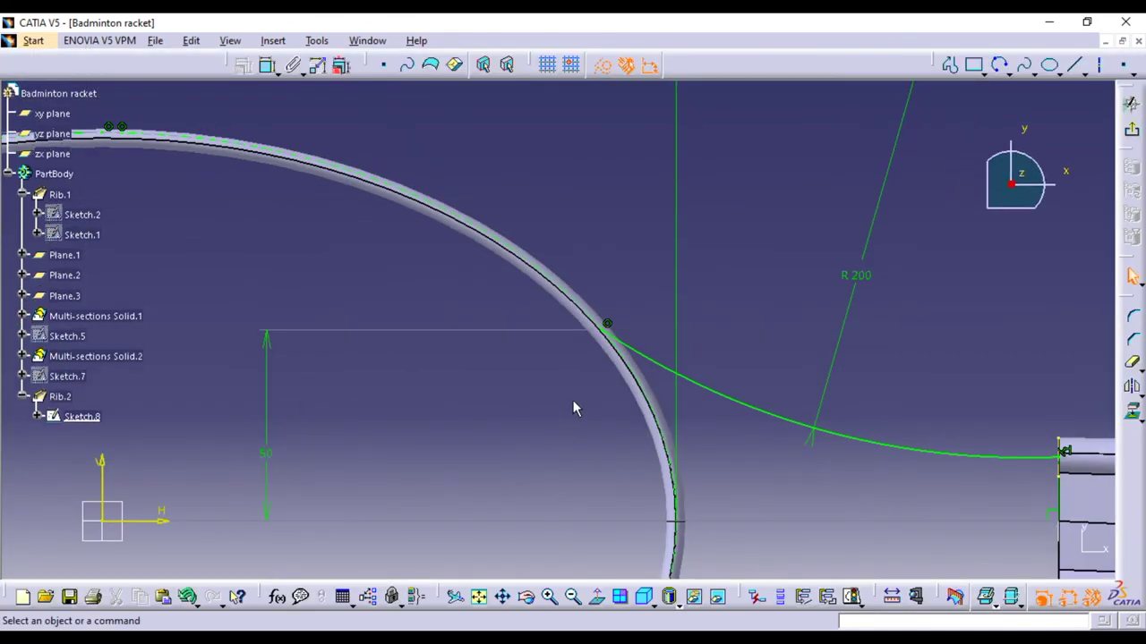
pyautogui.doubleClick(264, 458)
pyautogui.write('48')
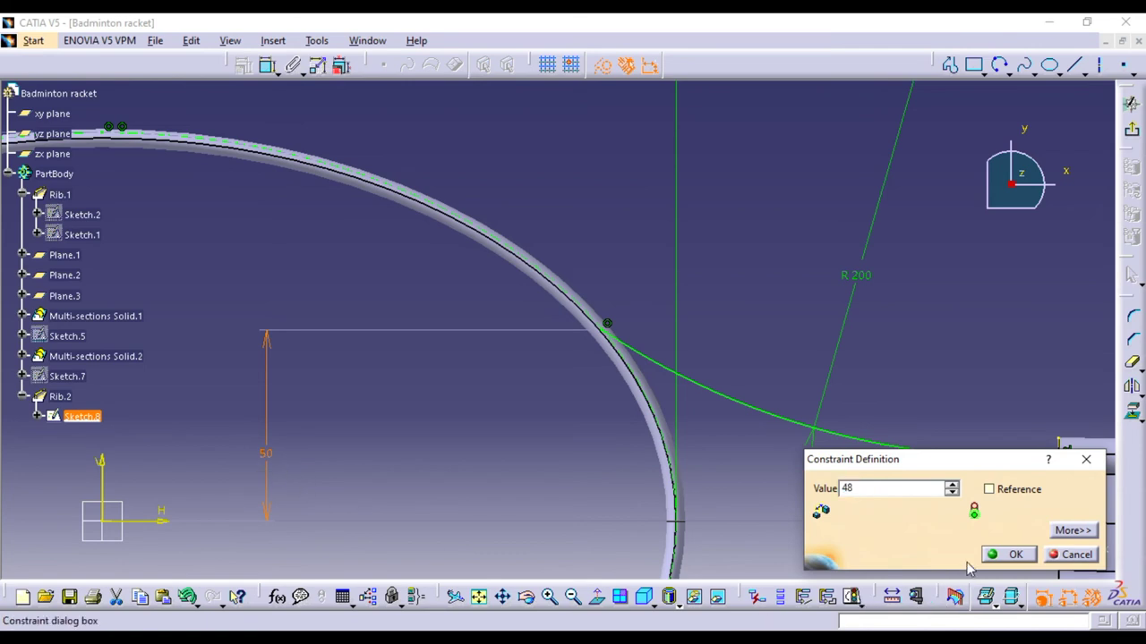
pyautogui.click(1007, 555)
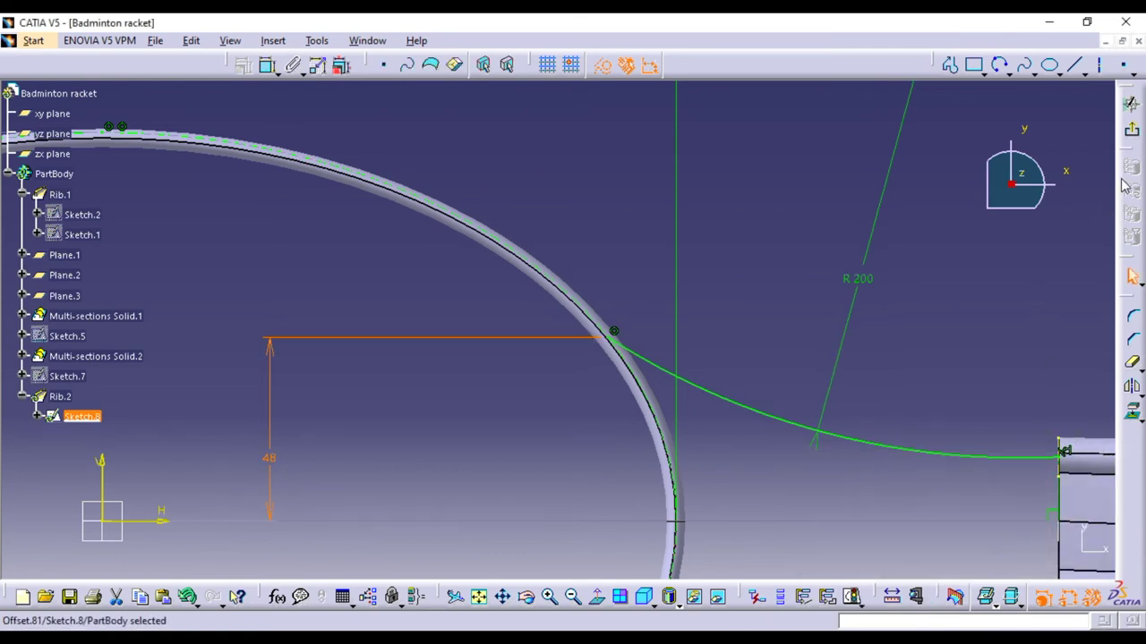
pyautogui.click(1131, 129)
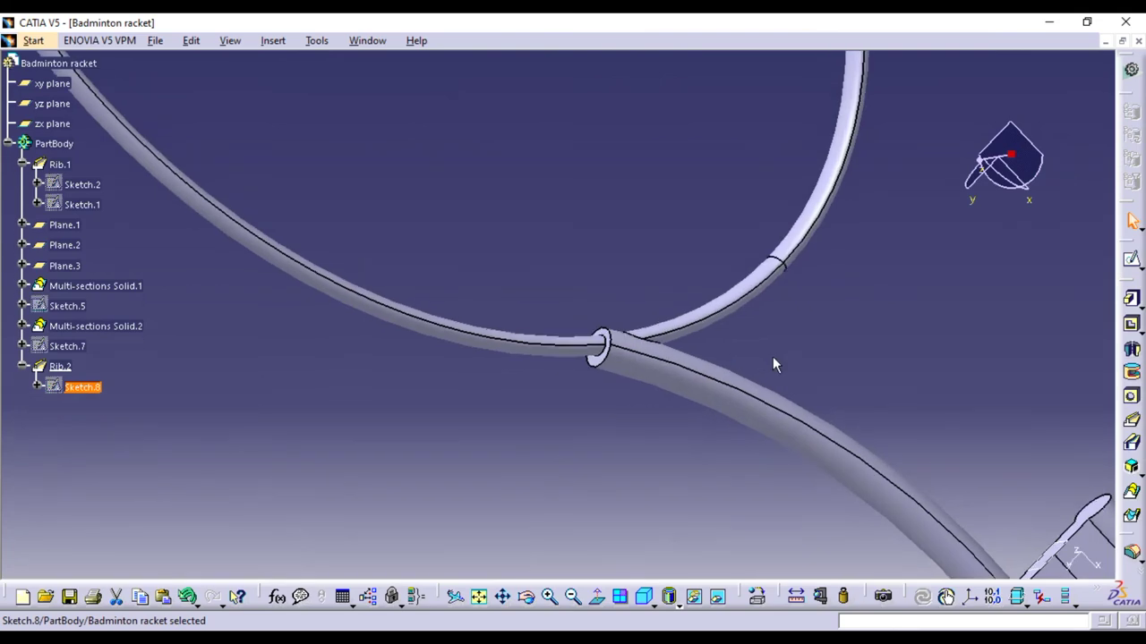
pyautogui.moveTo(772, 356); pyautogui.dragTo(677, 387, button='middle')
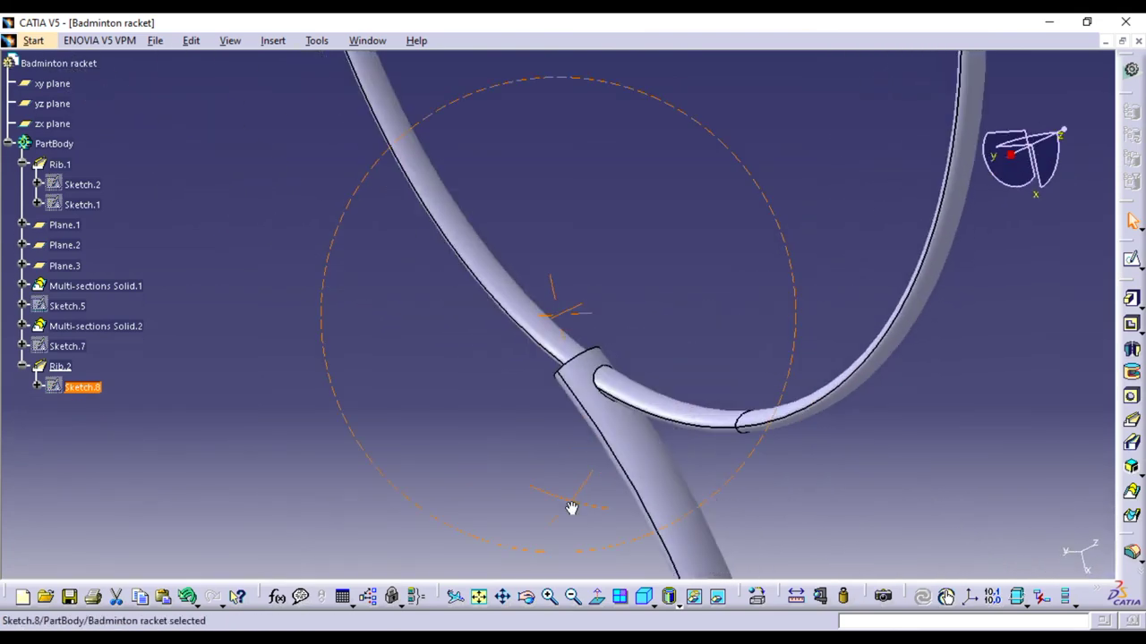
pyautogui.moveTo(677, 387); pyautogui.dragTo(706, 378, button='middle')
# Reopen Sketch.8 and set the vertical dimension to 45
pyautogui.rightClick(90, 387)
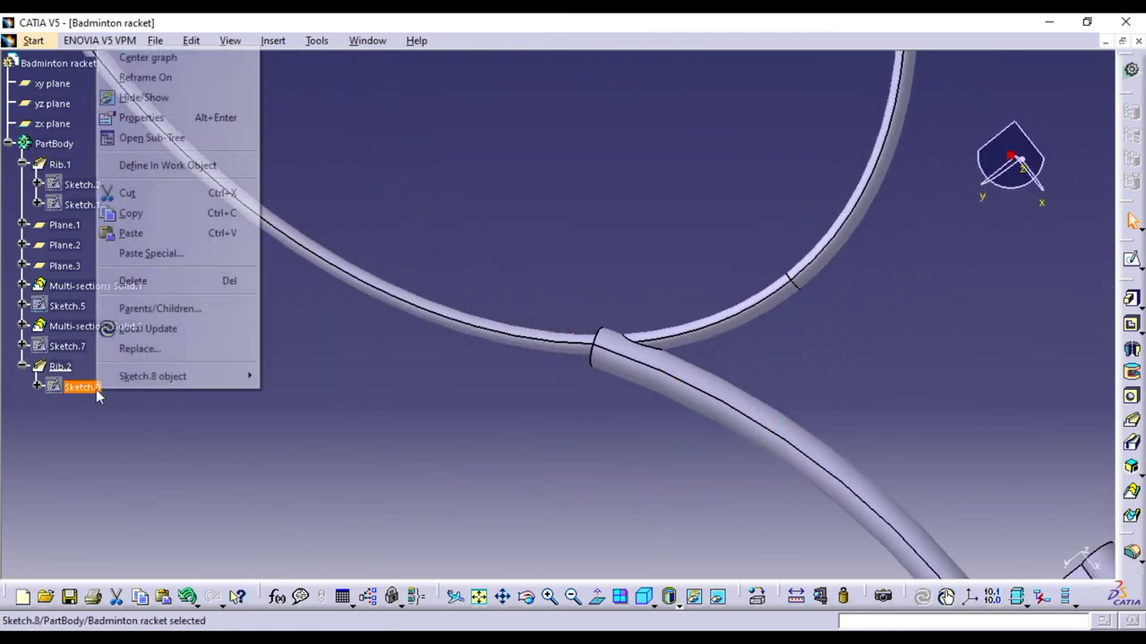
pyautogui.click(293, 377)
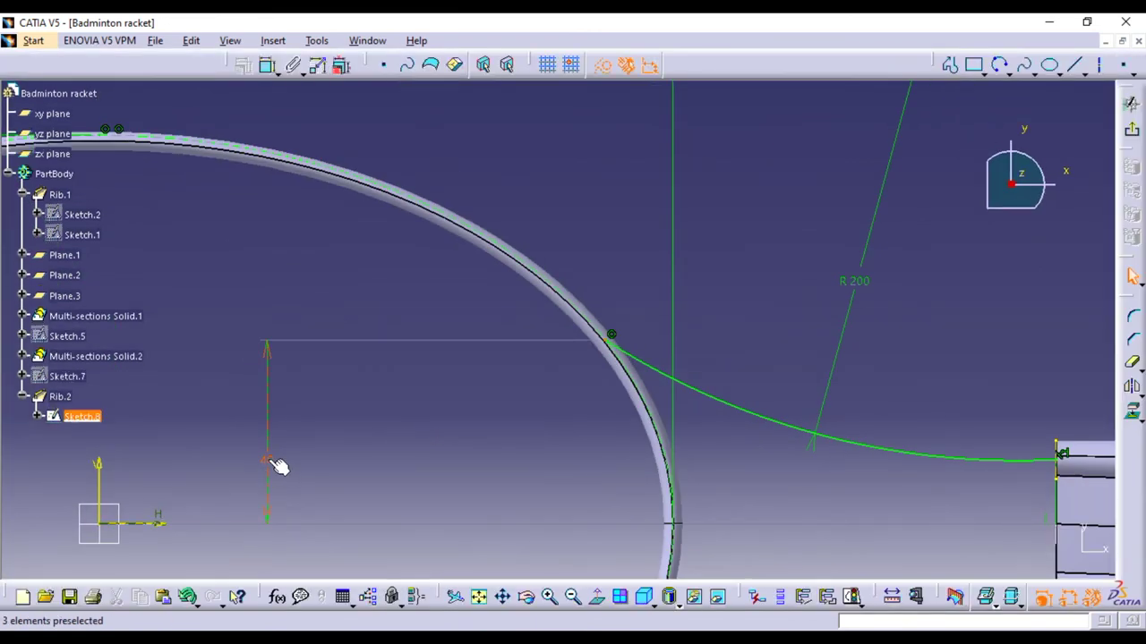
pyautogui.doubleClick(267, 460)
pyautogui.write('45')
pyautogui.press('Return')
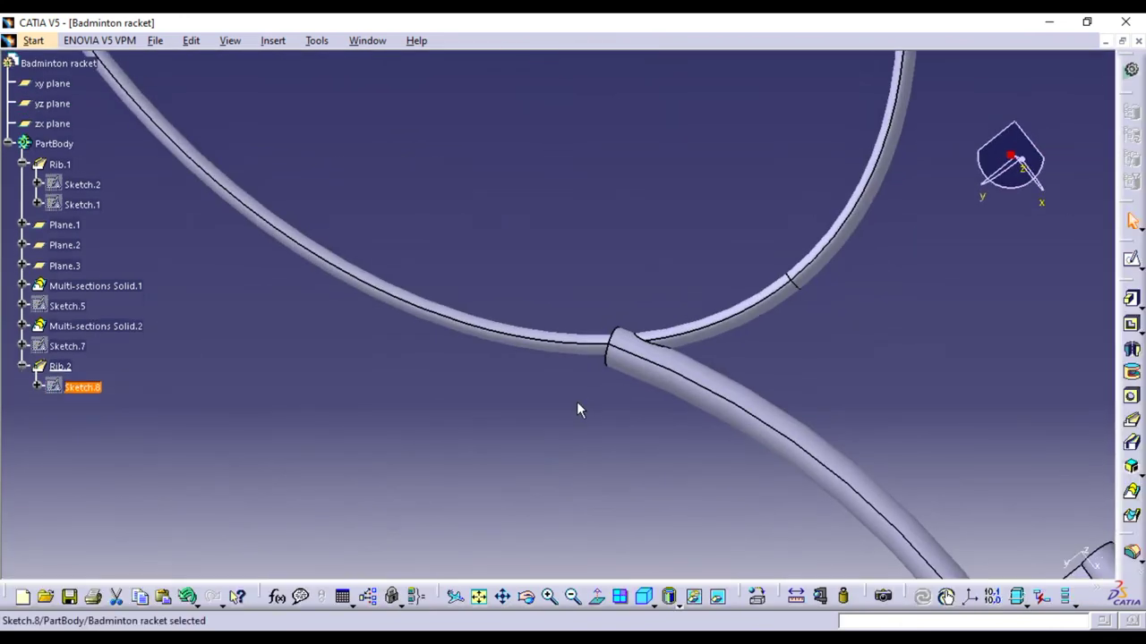
pyautogui.moveTo(579, 405)
pyautogui.mouseDown(button='middle')
pyautogui.moveTo(601, 526)
pyautogui.moveTo(621, 525)
pyautogui.moveTo(636, 476)
pyautogui.moveTo(620, 385)
pyautogui.moveTo(598, 435)
pyautogui.mouseUp(button='middle')
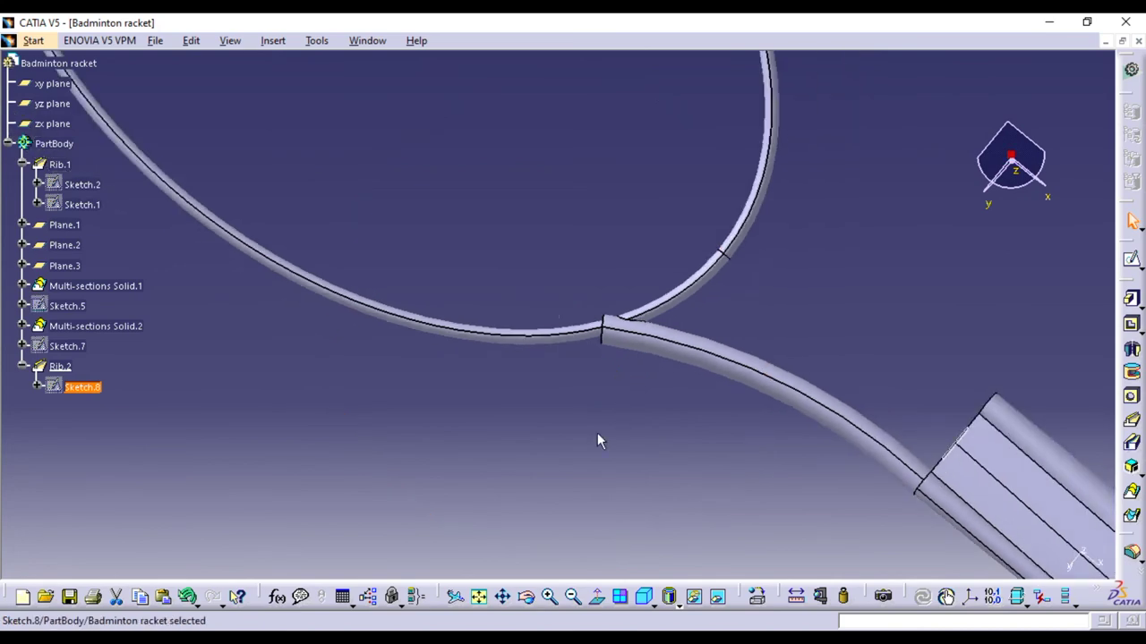
# Change Sketch.8's 45 vertical dimension to 40 and return to the 3D racket view
pyautogui.rightClick(98, 388)
pyautogui.click(279, 372)
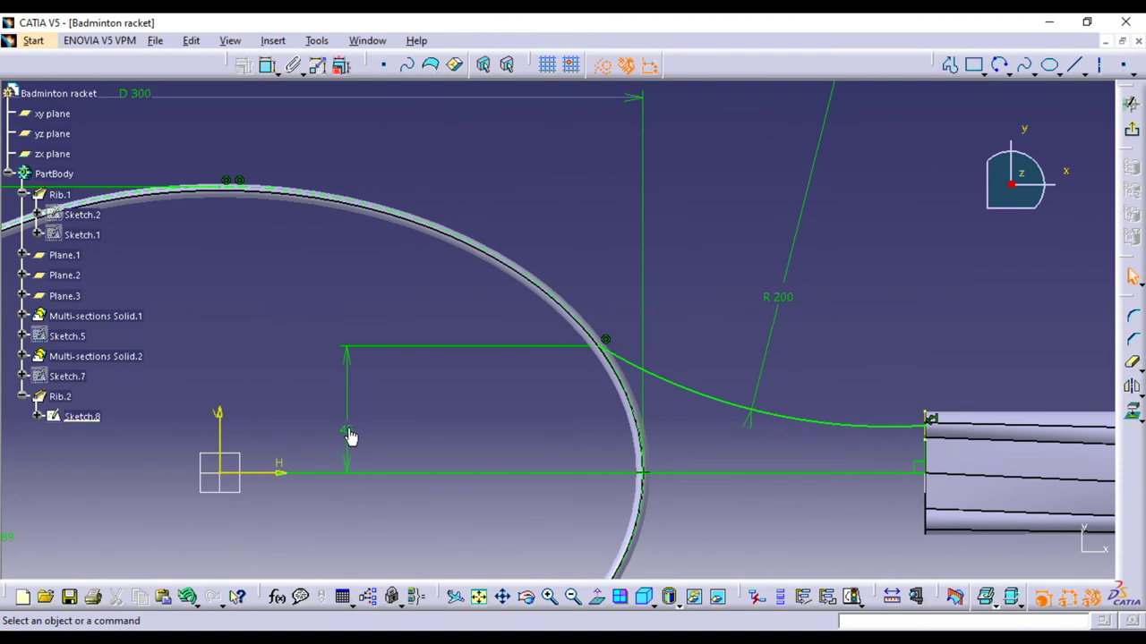
pyautogui.doubleClick(346, 427)
pyautogui.write('40')
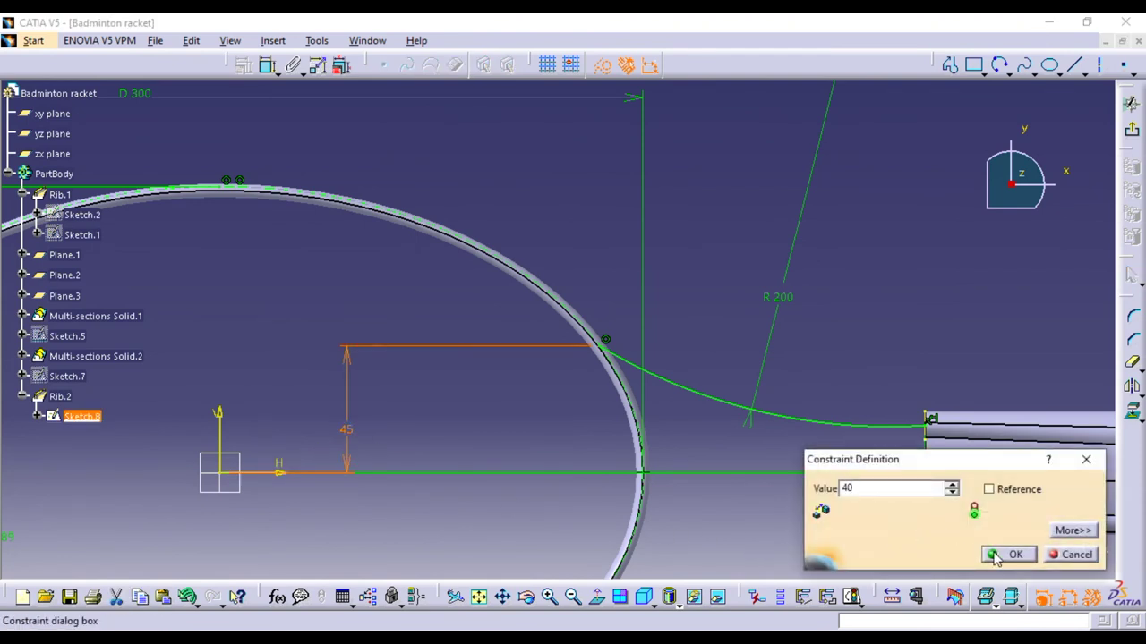
pyautogui.click(995, 555)
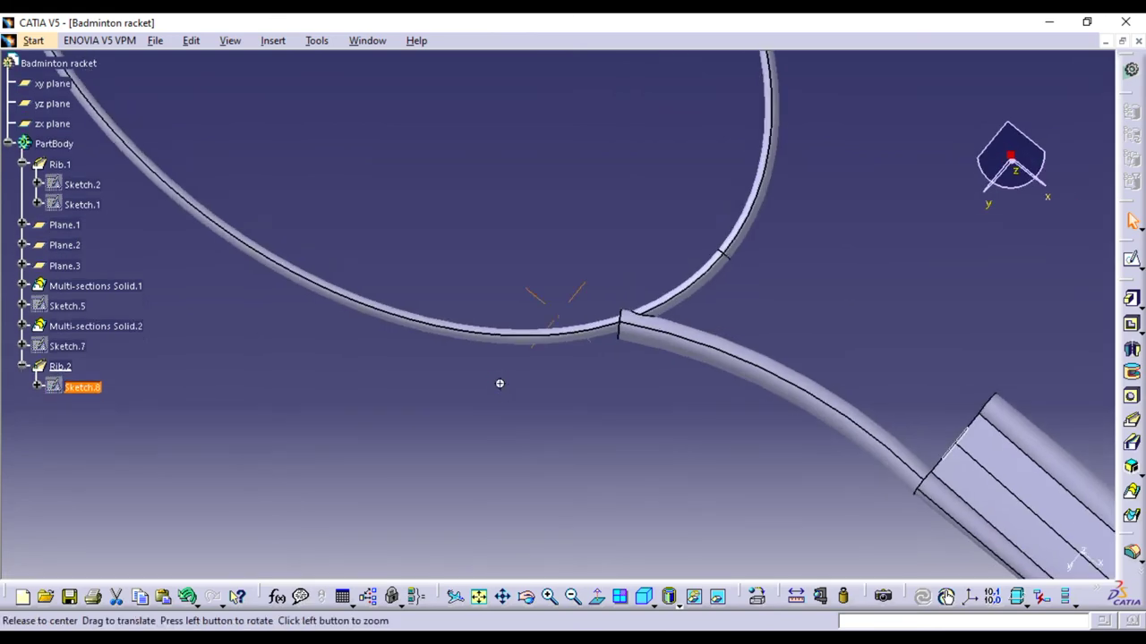
pyautogui.moveTo(498, 383)
pyautogui.mouseDown(button='middle')
pyautogui.moveTo(591, 491)
pyautogui.moveTo(543, 402)
pyautogui.moveTo(524, 256)
pyautogui.moveTo(580, 315)
pyautogui.moveTo(614, 417)
pyautogui.moveTo(557, 233)
pyautogui.moveTo(617, 352)
pyautogui.moveTo(614, 299)
pyautogui.moveTo(652, 279)
pyautogui.mouseUp(button='middle')
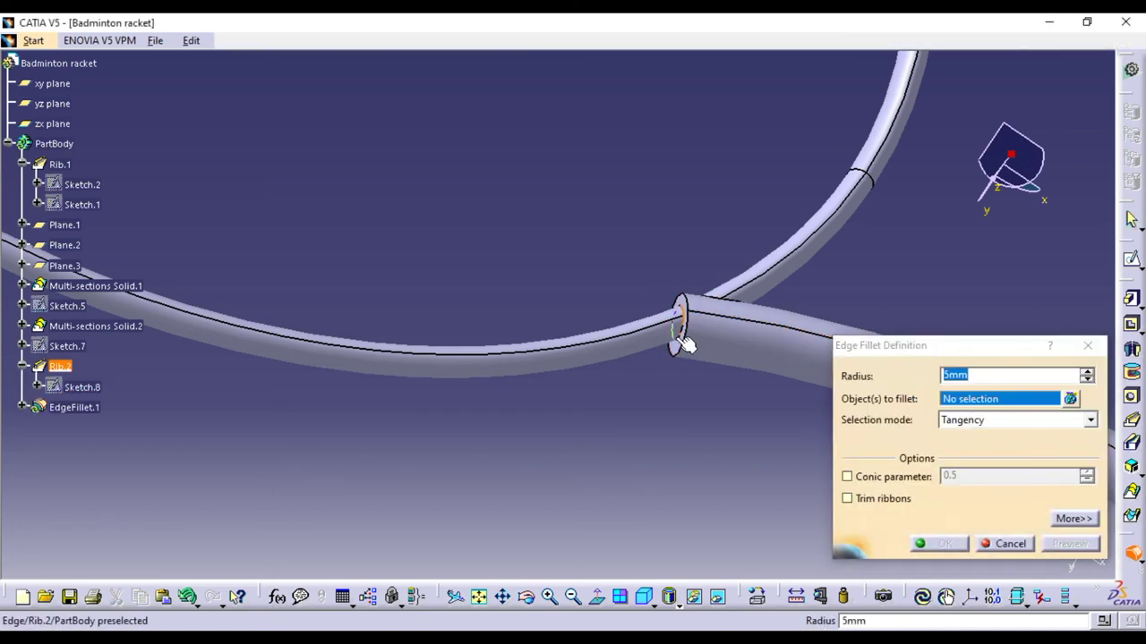
# Fillet the shaft's frame-junction edge with a 3mm radius
pyautogui.click(685, 347)
pyautogui.click(1071, 543)
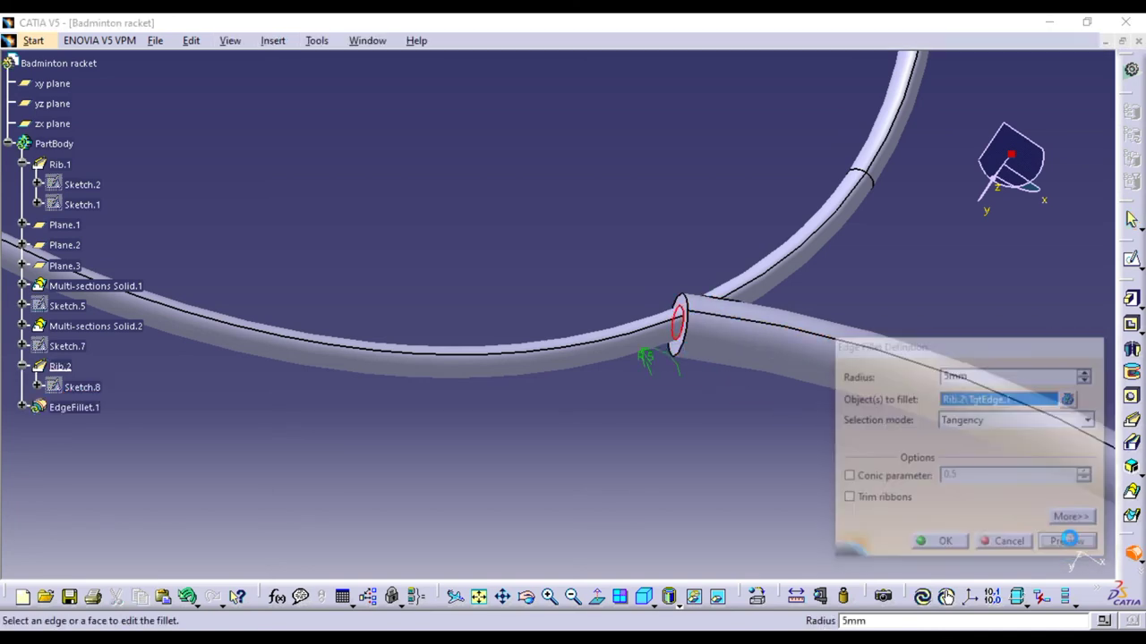
pyautogui.click(661, 369)
pyautogui.write('2')
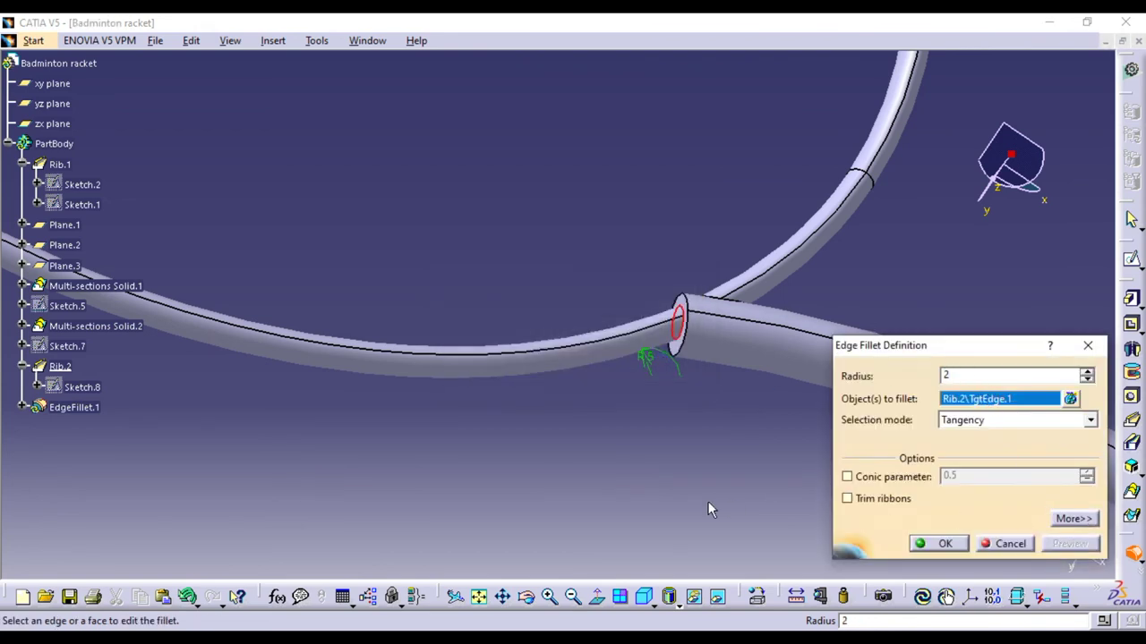
pyautogui.click(1065, 544)
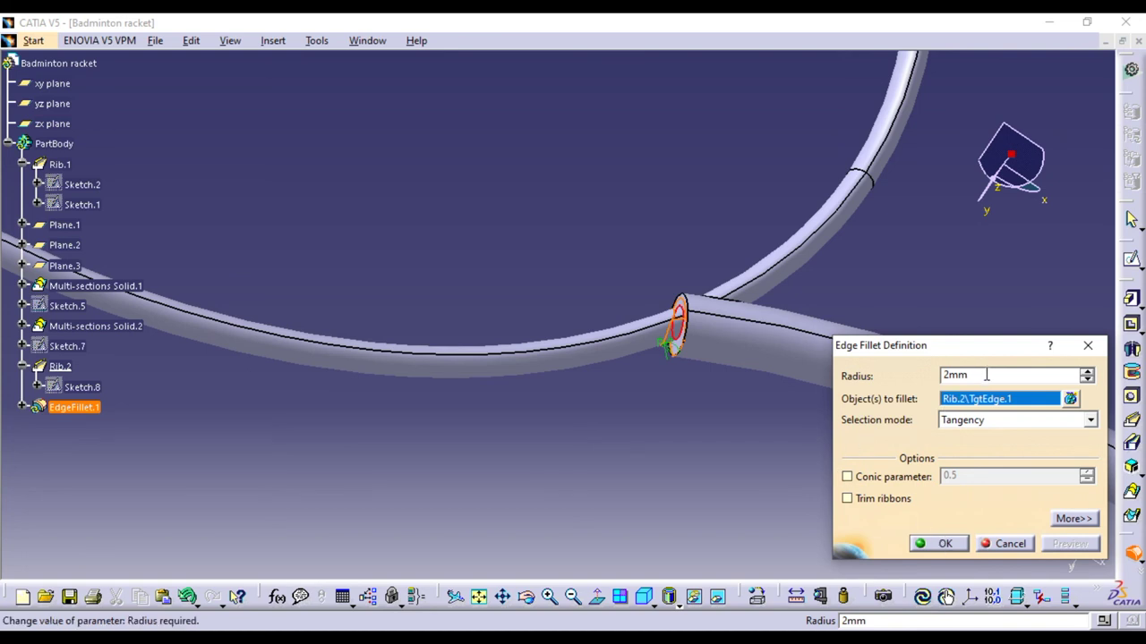
pyautogui.write('3mm')
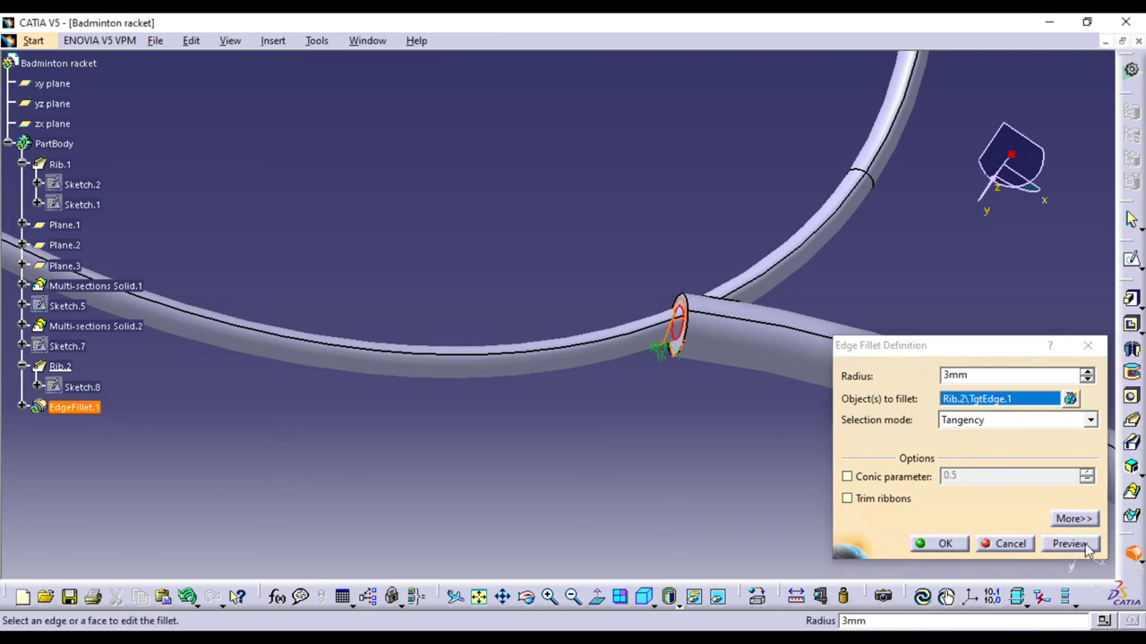
pyautogui.click(1074, 544)
pyautogui.click(959, 548)
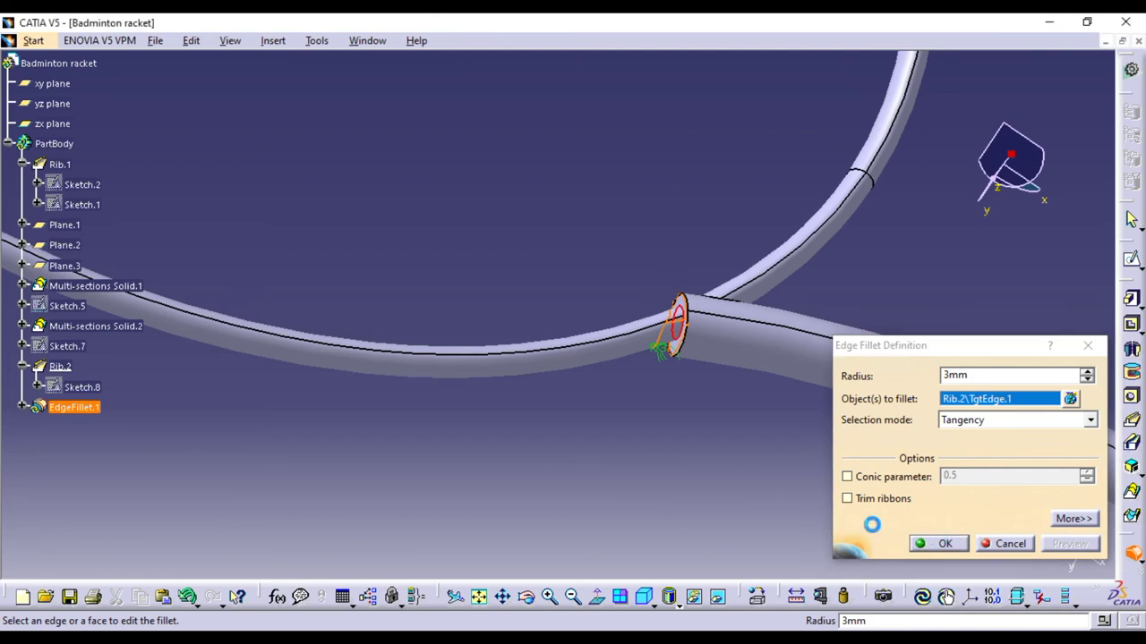
# Reframe the view on shaft and handle, then select Rib.2 and EdgeFillet.1 in the tree
pyautogui.moveTo(721, 464)
pyautogui.mouseDown(button='middle')
pyautogui.moveTo(686, 402)
pyautogui.moveTo(797, 518)
pyautogui.mouseUp(button='middle')
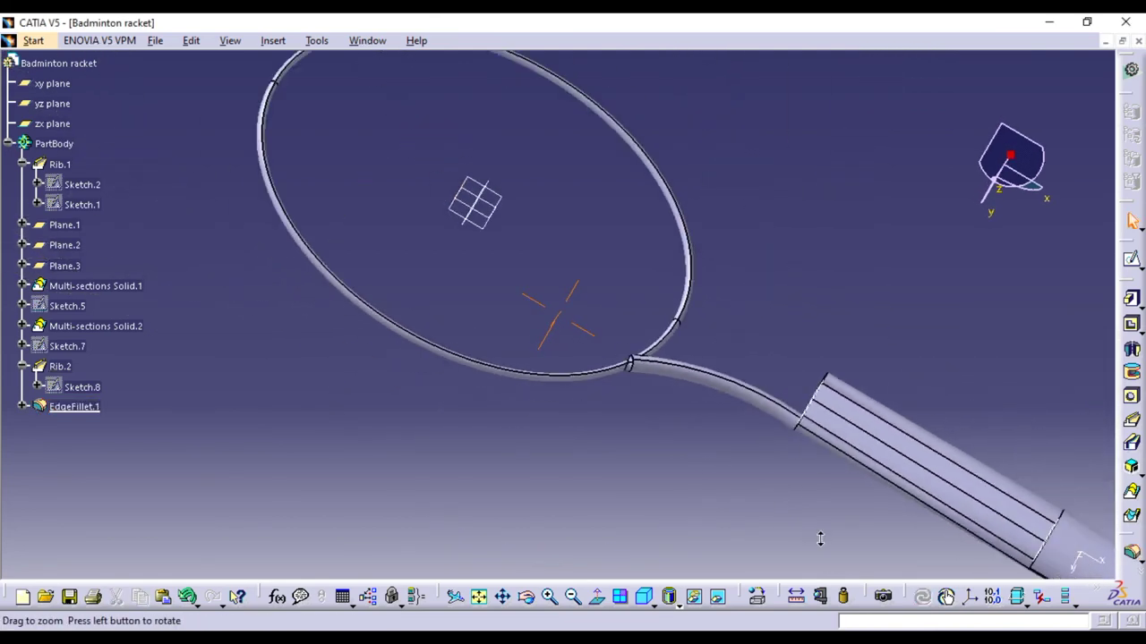
pyautogui.moveTo(796, 518); pyautogui.dragTo(647, 424, button='middle')
pyautogui.click(59, 367)
pyautogui.keyDown('ctrl'); pyautogui.click(75, 407); pyautogui.keyUp('ctrl')
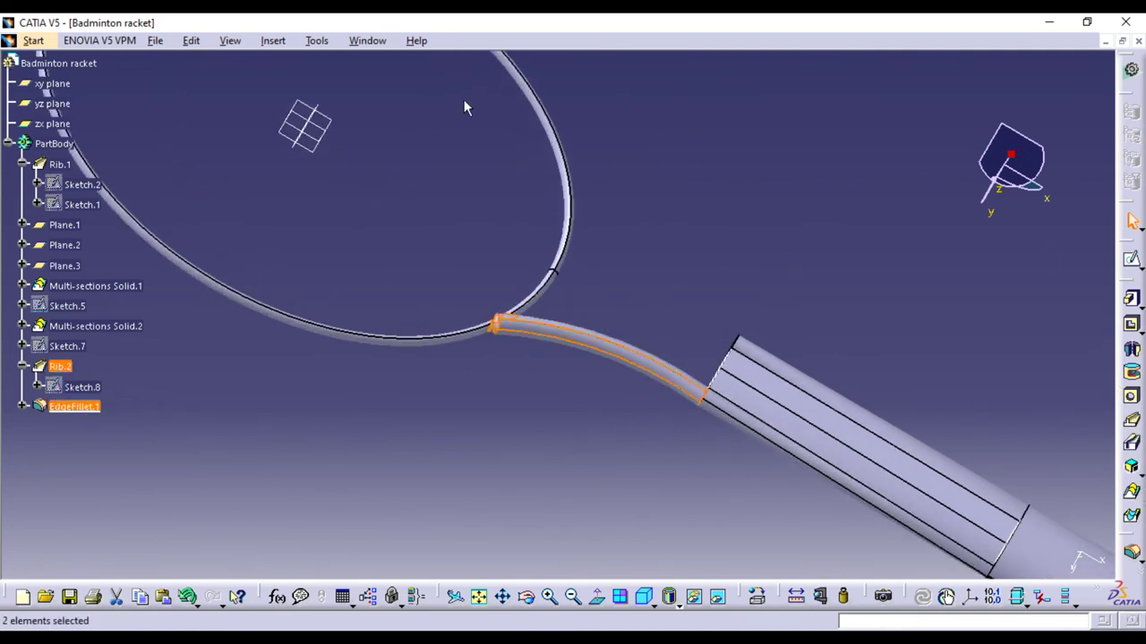
# Mirror Rib.2 and EdgeFillet.1 across the zx plane to create the second shaft
pyautogui.click(273, 41)
pyautogui.moveTo(317, 304)
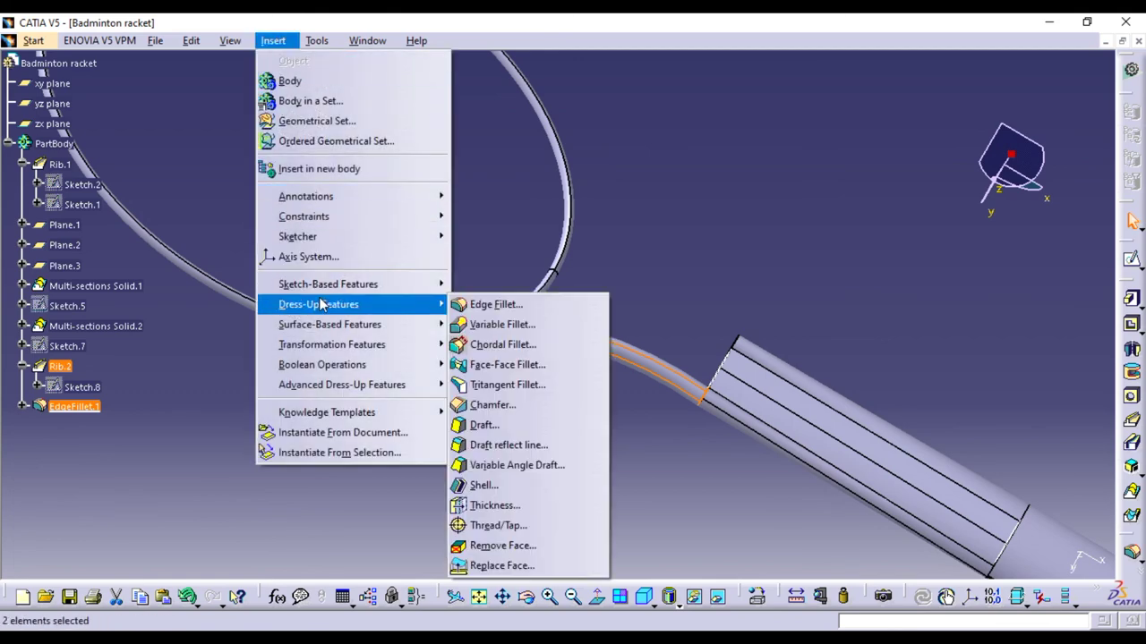
pyautogui.moveTo(332, 344)
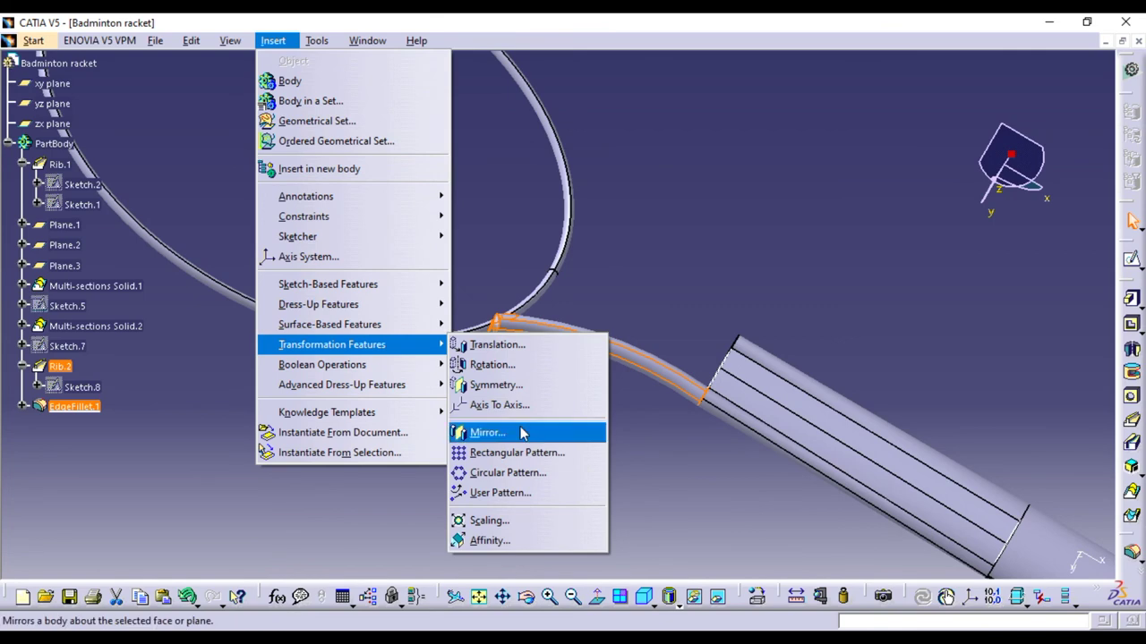
pyautogui.click(487, 432)
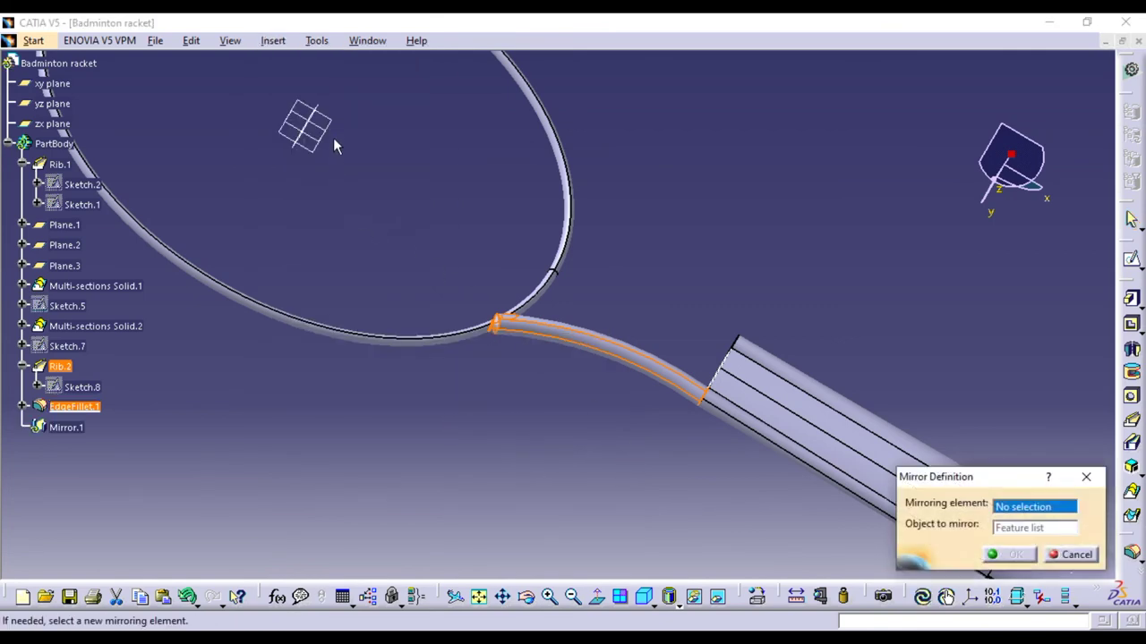
pyautogui.moveTo(581, 511); pyautogui.dragTo(475, 341, button='middle')
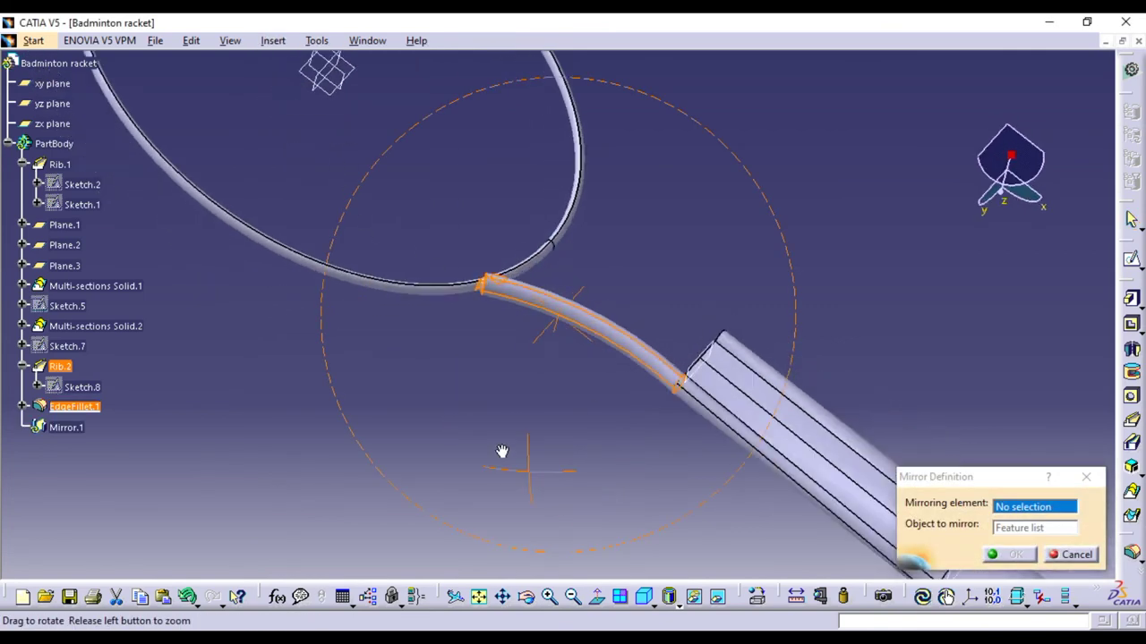
pyautogui.click(410, 126)
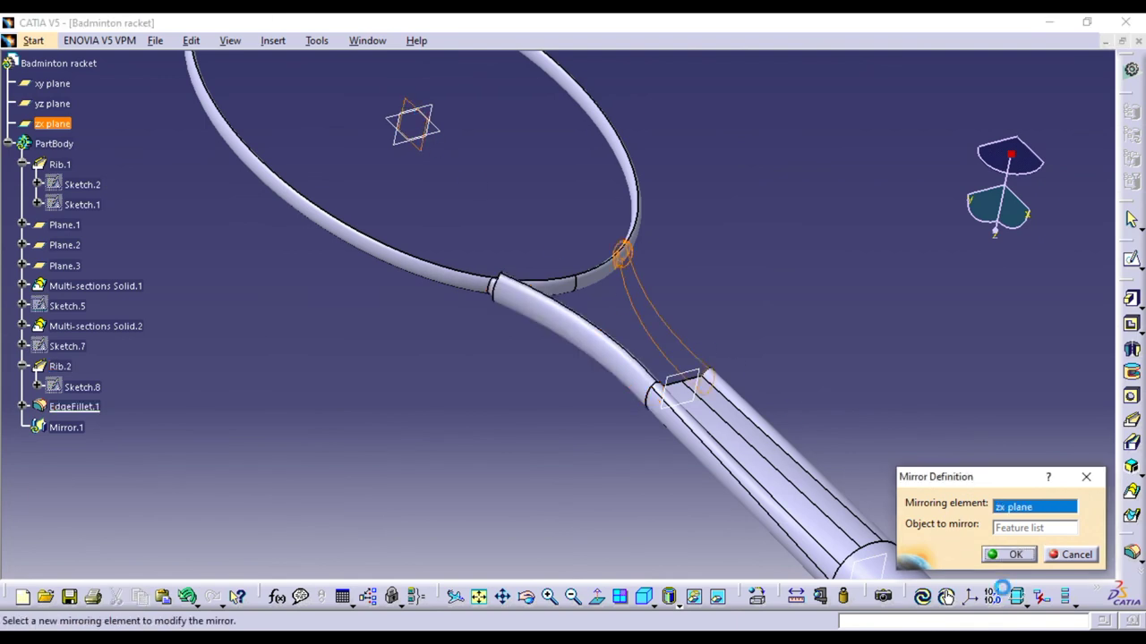
pyautogui.click(1011, 554)
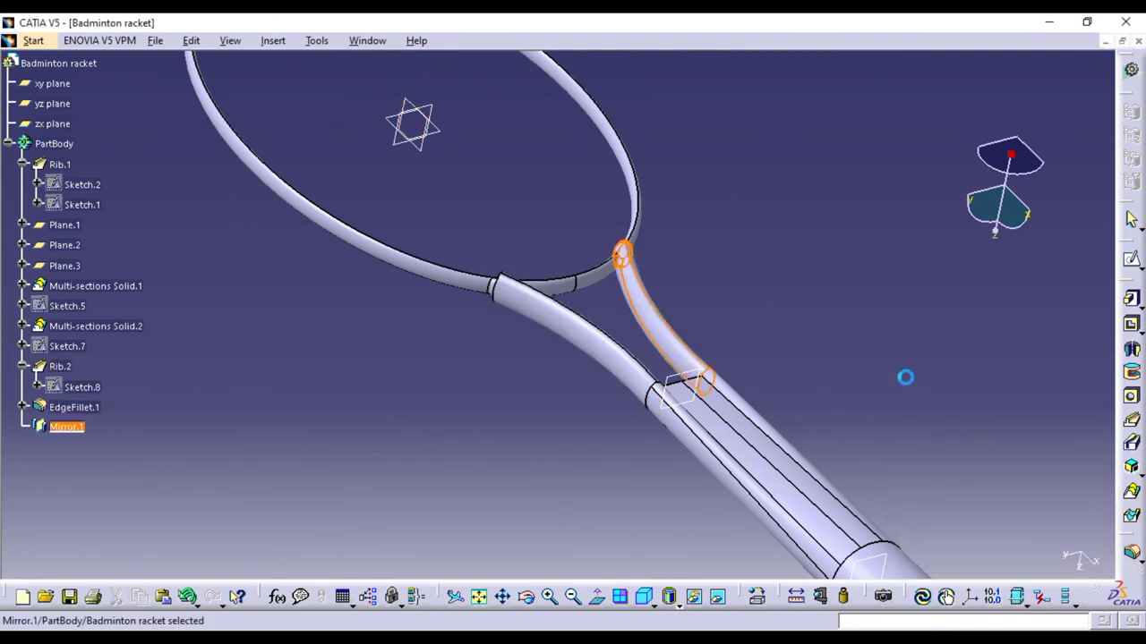
pyautogui.click(1068, 551)
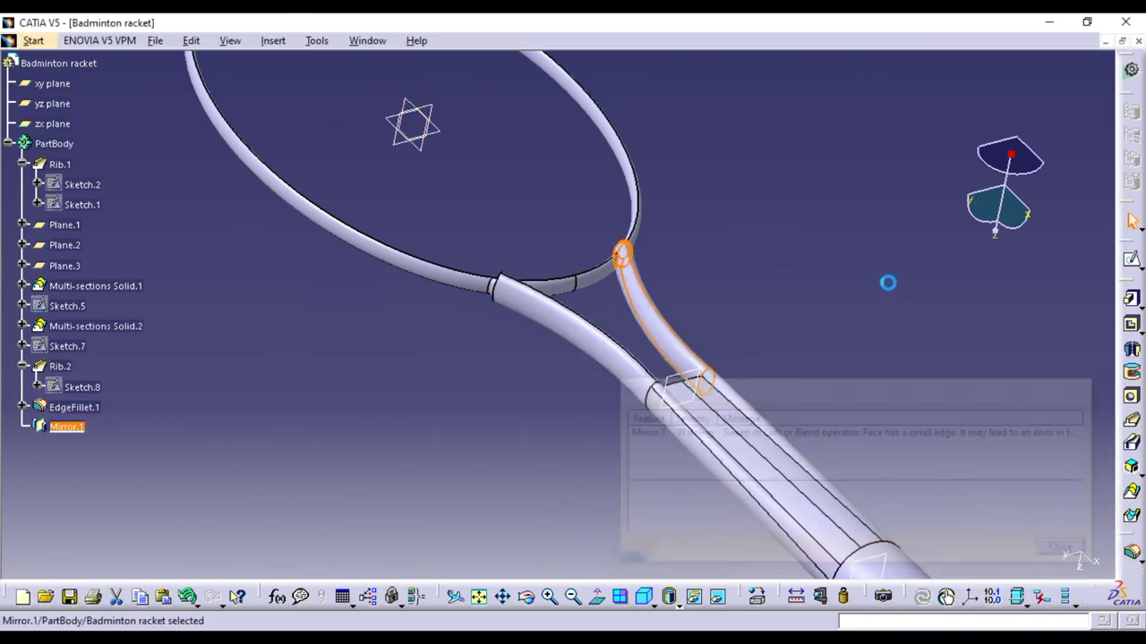
pyautogui.moveTo(873, 282); pyautogui.dragTo(717, 331, button='middle')
pyautogui.moveTo(480, 337)
pyautogui.mouseDown(button='middle')
pyautogui.moveTo(515, 477)
pyautogui.moveTo(495, 371)
pyautogui.mouseUp(button='middle')
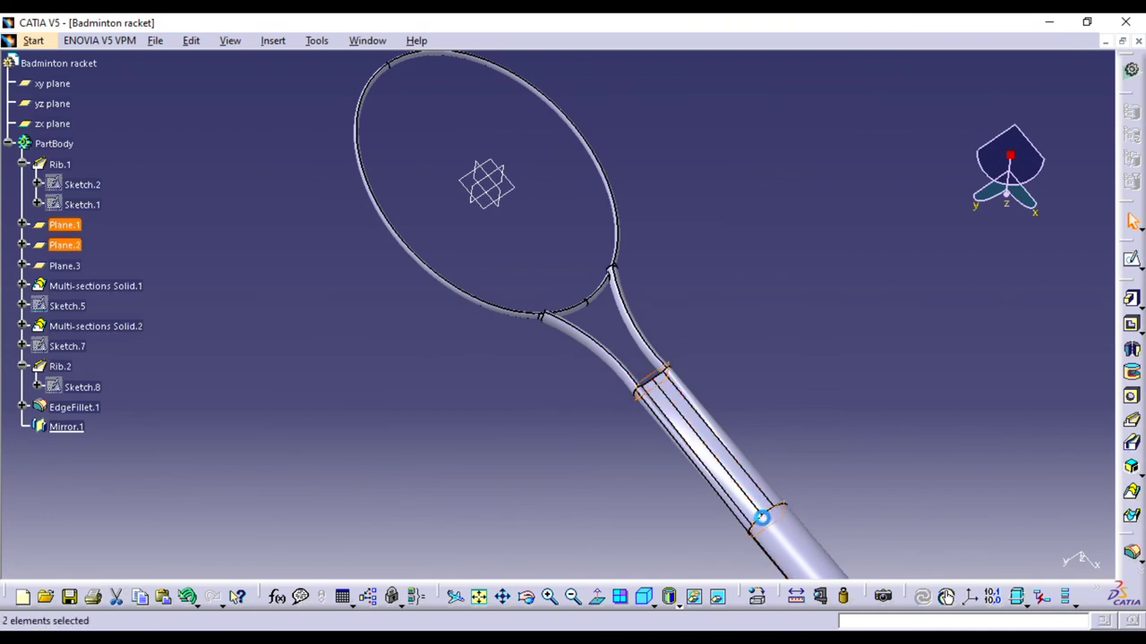
# Hide Plane.1 to Plane.3 and inspect the racket from several angles
pyautogui.moveTo(747, 486); pyautogui.dragTo(675, 361, button='middle')
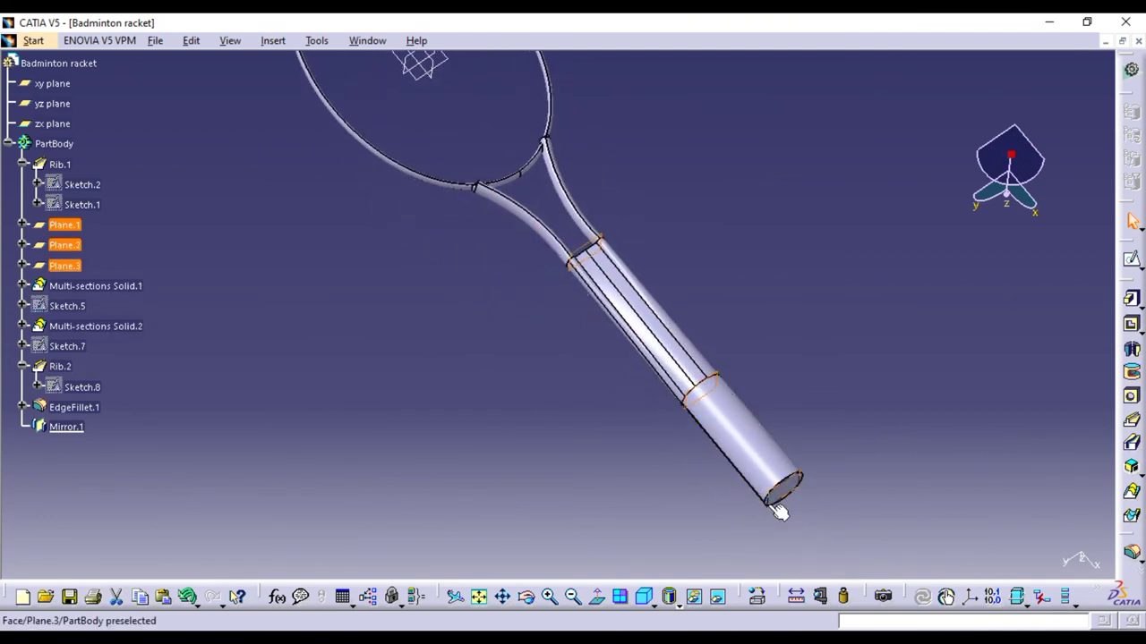
pyautogui.rightClick(772, 509)
pyautogui.click(832, 213)
pyautogui.moveTo(570, 338); pyautogui.dragTo(537, 389, button='middle')
pyautogui.moveTo(527, 350)
pyautogui.mouseDown(button='middle')
pyautogui.moveTo(678, 539)
pyautogui.moveTo(669, 369)
pyautogui.moveTo(677, 421)
pyautogui.moveTo(615, 462)
pyautogui.mouseUp(button='middle')
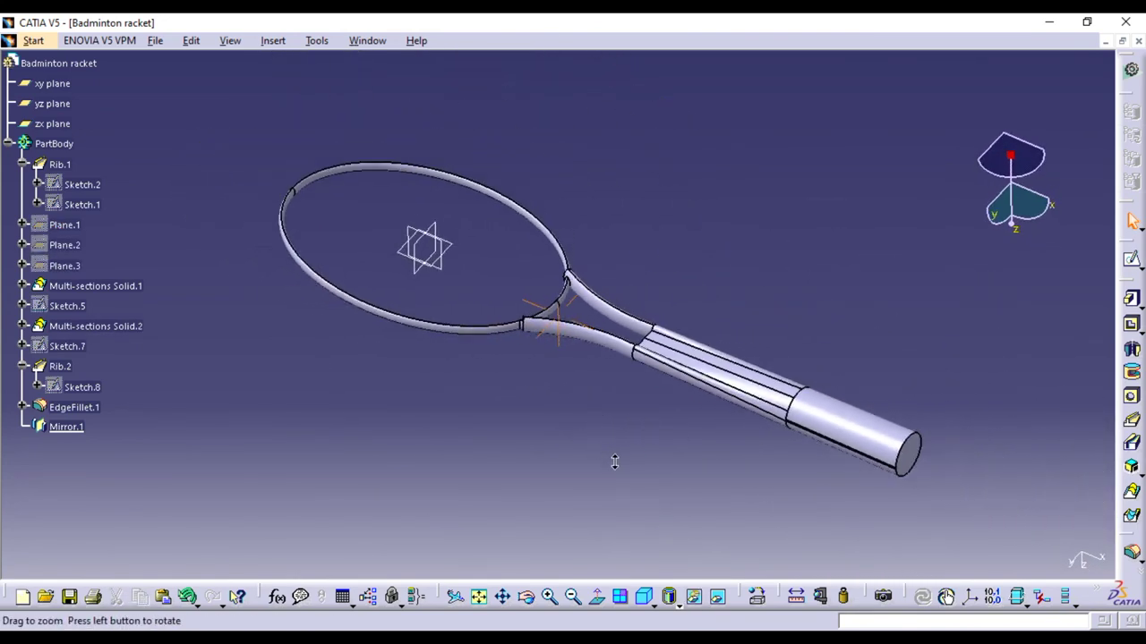
pyautogui.moveTo(606, 417); pyautogui.dragTo(612, 445, button='middle')
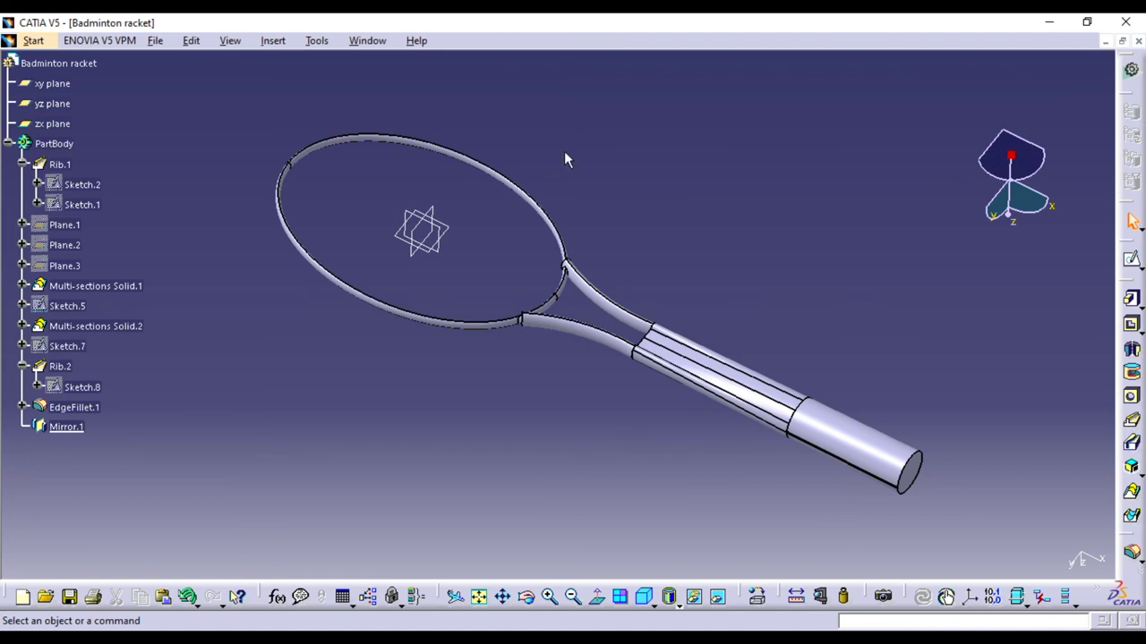
pyautogui.moveTo(510, 375)
pyautogui.mouseDown(button='middle')
pyautogui.moveTo(496, 361)
pyautogui.moveTo(529, 410)
pyautogui.moveTo(511, 374)
pyautogui.mouseUp(button='middle')
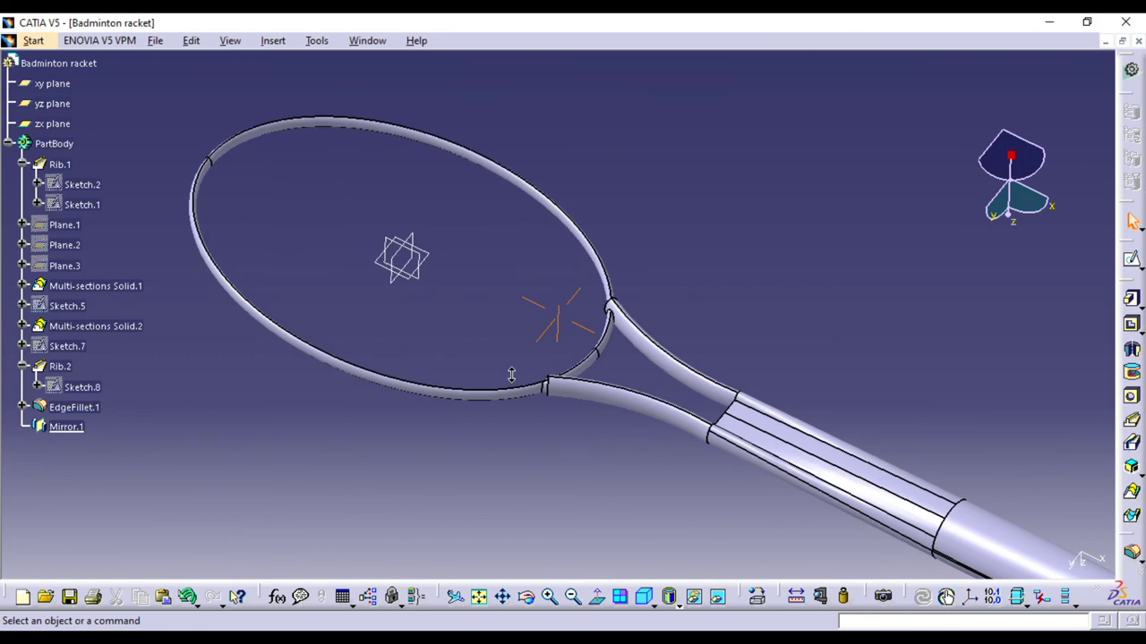
pyautogui.moveTo(511, 375)
pyautogui.mouseDown(button='middle')
pyautogui.moveTo(517, 385)
pyautogui.moveTo(469, 296)
pyautogui.moveTo(481, 340)
pyautogui.moveTo(581, 373)
pyautogui.moveTo(610, 443)
pyautogui.moveTo(553, 409)
pyautogui.moveTo(575, 475)
pyautogui.moveTo(564, 450)
pyautogui.mouseUp(button='middle')
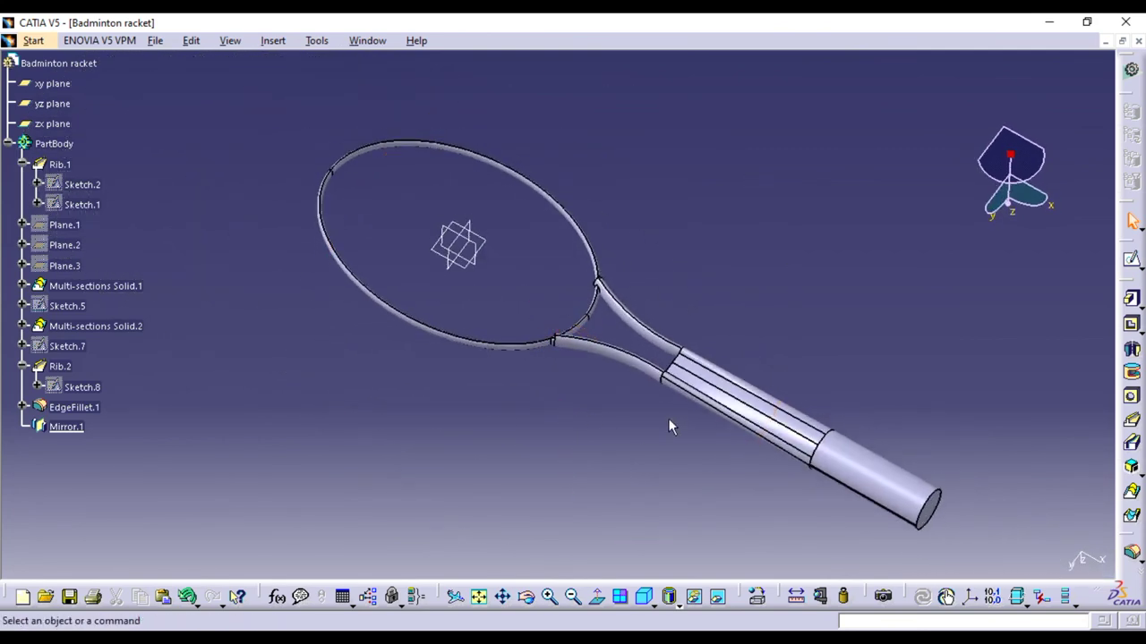
# Select the xy, yz and zx planes in the tree and hide them
pyautogui.keyDown('ctrl'); pyautogui.click(58, 104); pyautogui.keyUp('ctrl')
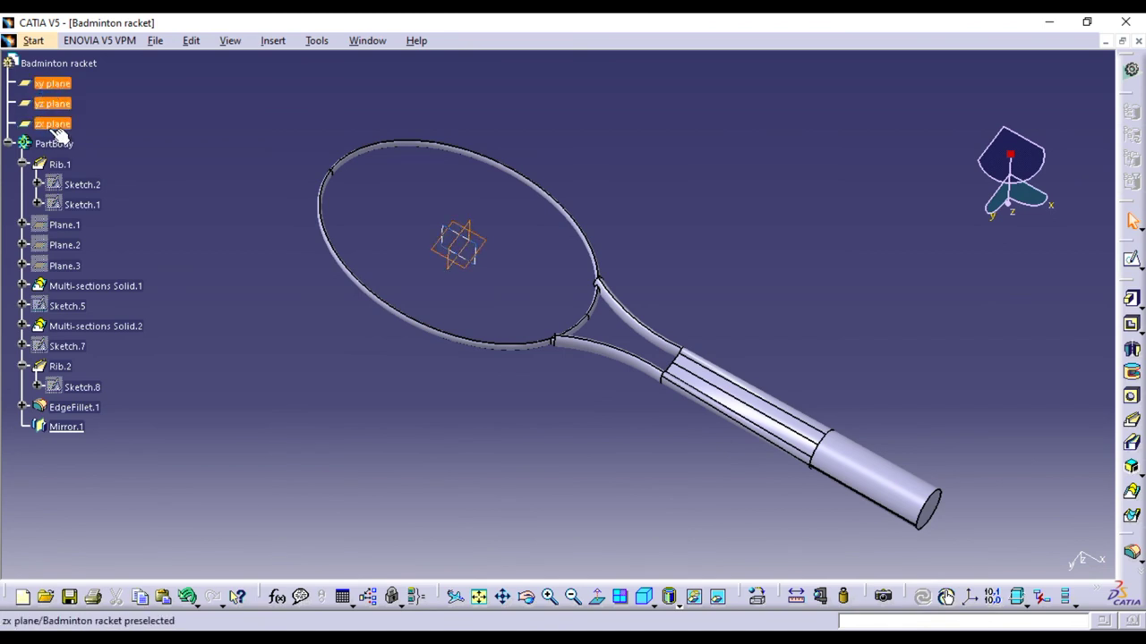
pyautogui.rightClick(59, 126)
pyautogui.click(88, 174)
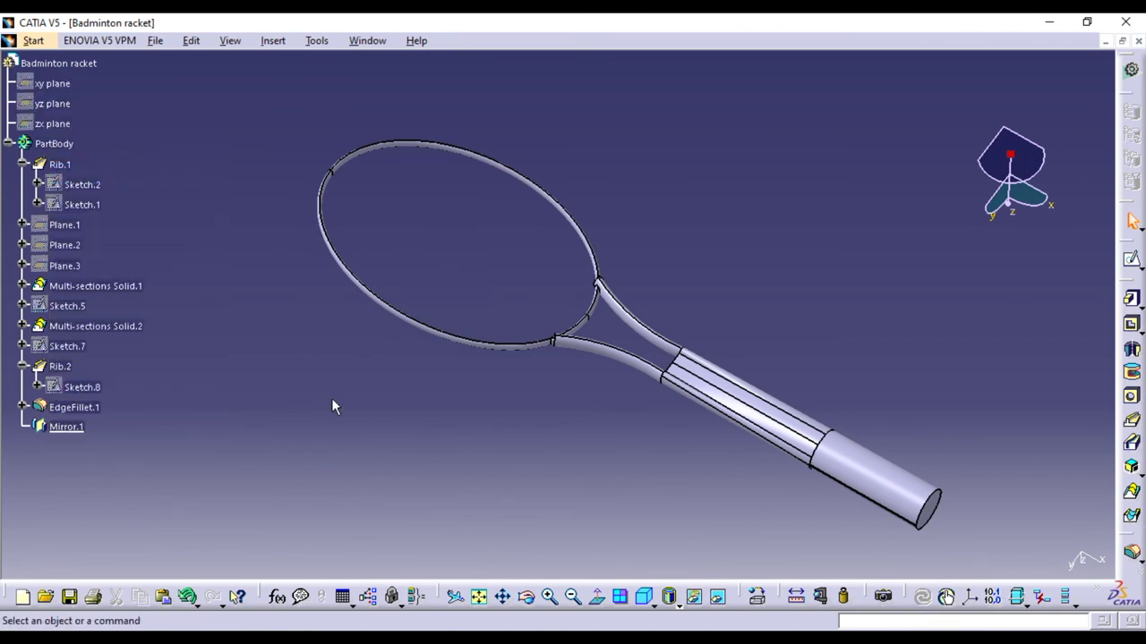
pyautogui.moveTo(299, 409); pyautogui.dragTo(476, 462, button='middle')
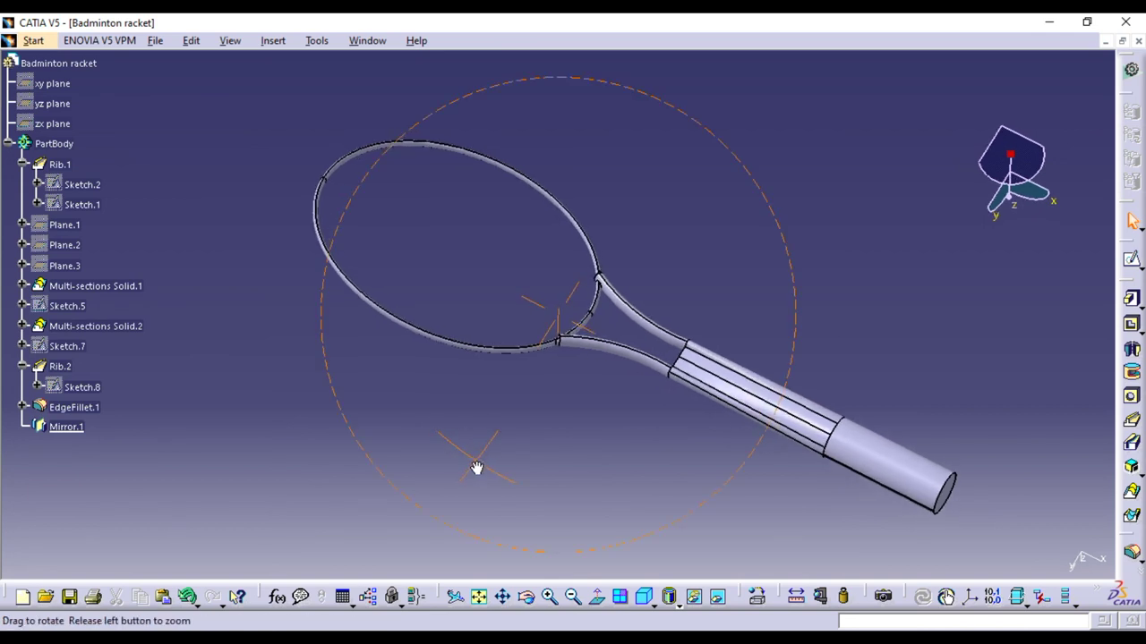
pyautogui.moveTo(557, 464)
pyautogui.mouseDown(button='middle')
pyautogui.moveTo(506, 442)
pyautogui.moveTo(493, 421)
pyautogui.mouseUp(button='middle')
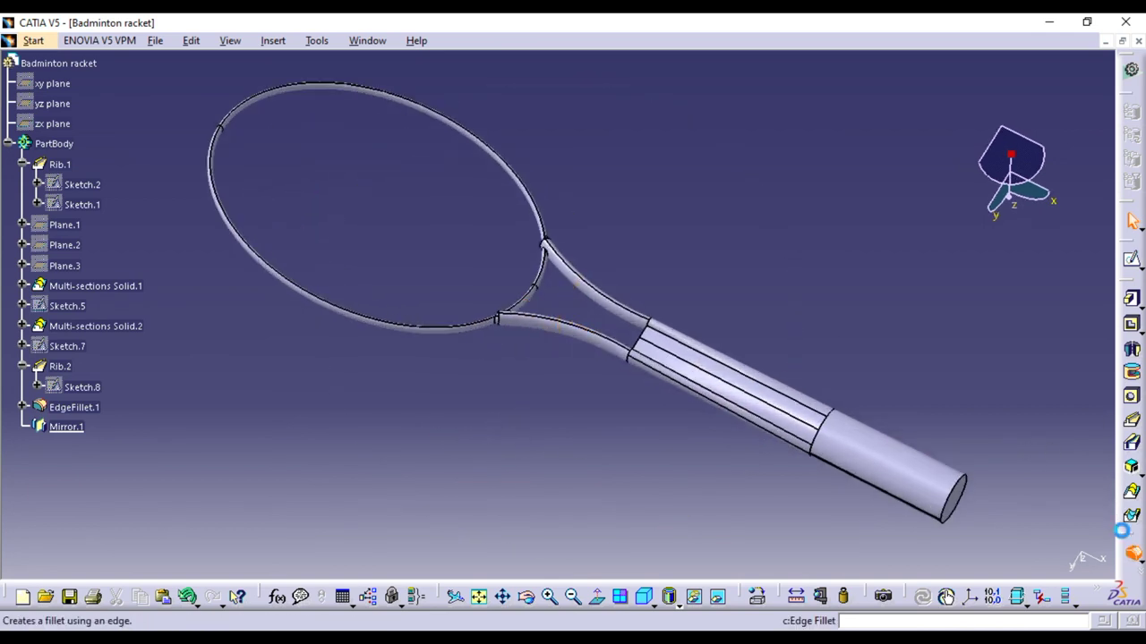
# Round the racket handle's end edge with a 2mm edge fillet
pyautogui.click(1131, 419)
pyautogui.write('2mm')
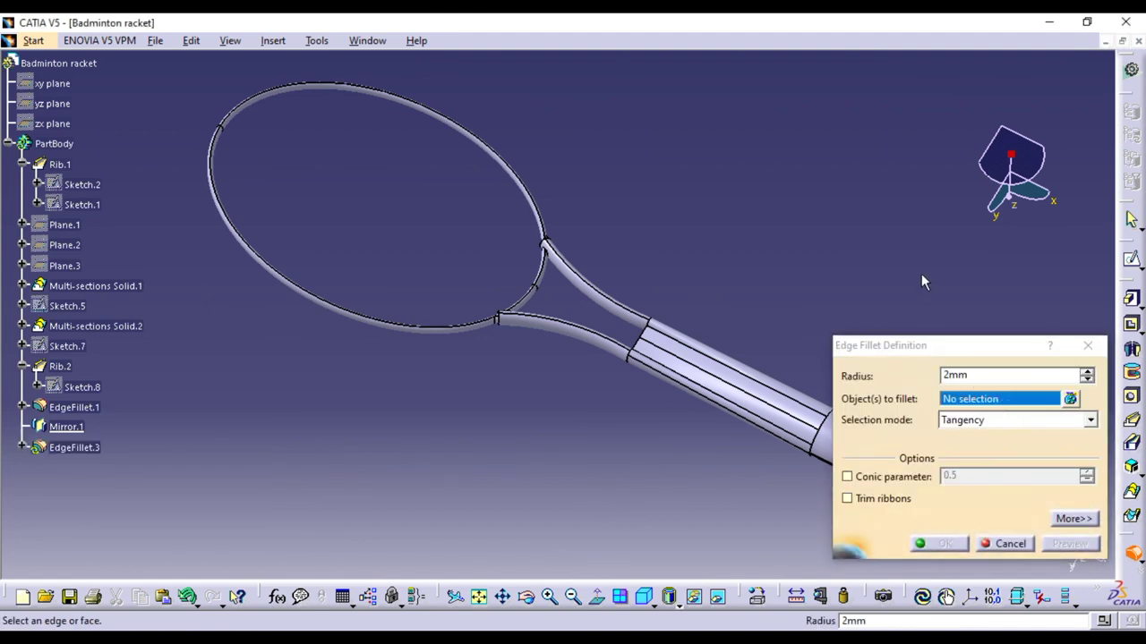
pyautogui.moveTo(741, 490); pyautogui.dragTo(559, 395, button='middle')
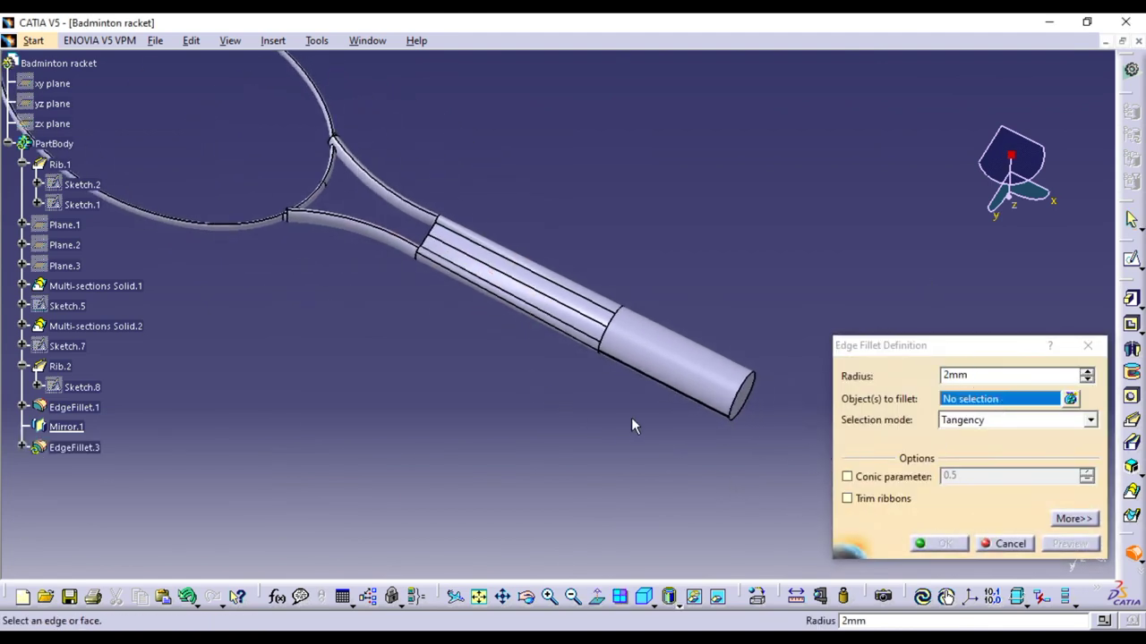
pyautogui.click(745, 394)
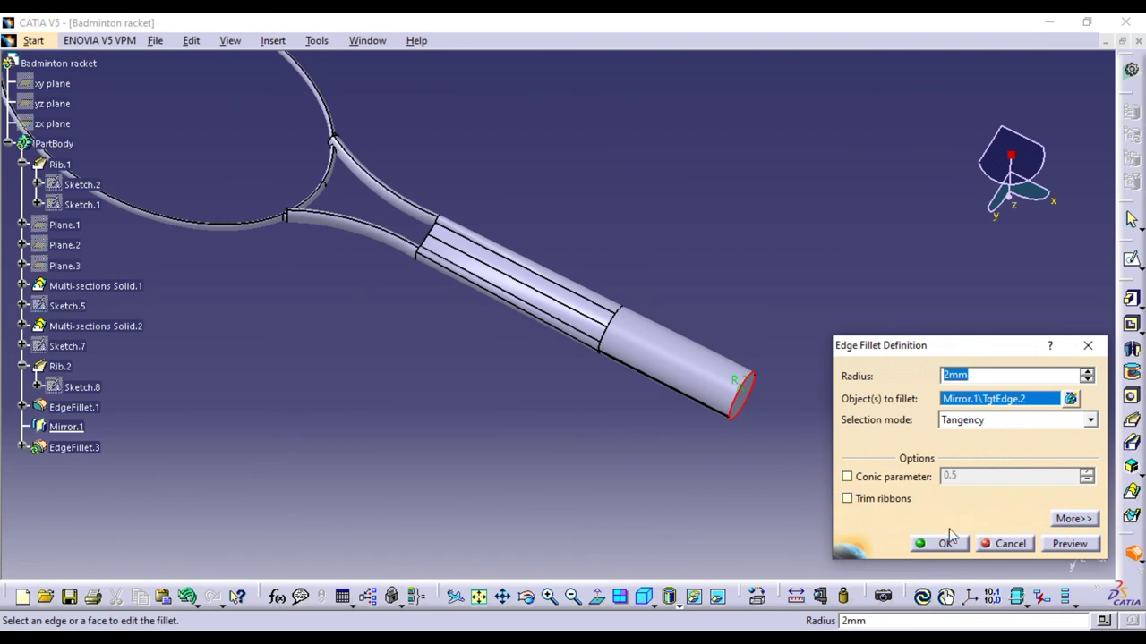
pyautogui.click(1076, 544)
pyautogui.click(950, 550)
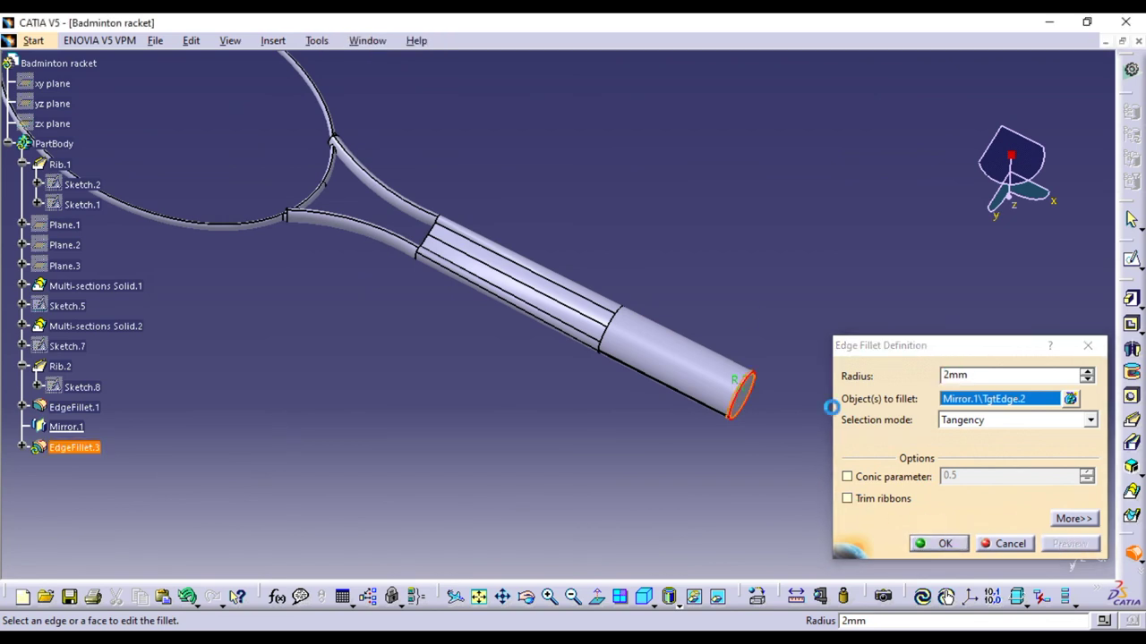
pyautogui.moveTo(680, 231)
pyautogui.mouseDown(button='middle')
pyautogui.moveTo(695, 263)
pyautogui.moveTo(785, 325)
pyautogui.moveTo(757, 277)
pyautogui.moveTo(783, 319)
pyautogui.moveTo(777, 336)
pyautogui.mouseUp(button='middle')
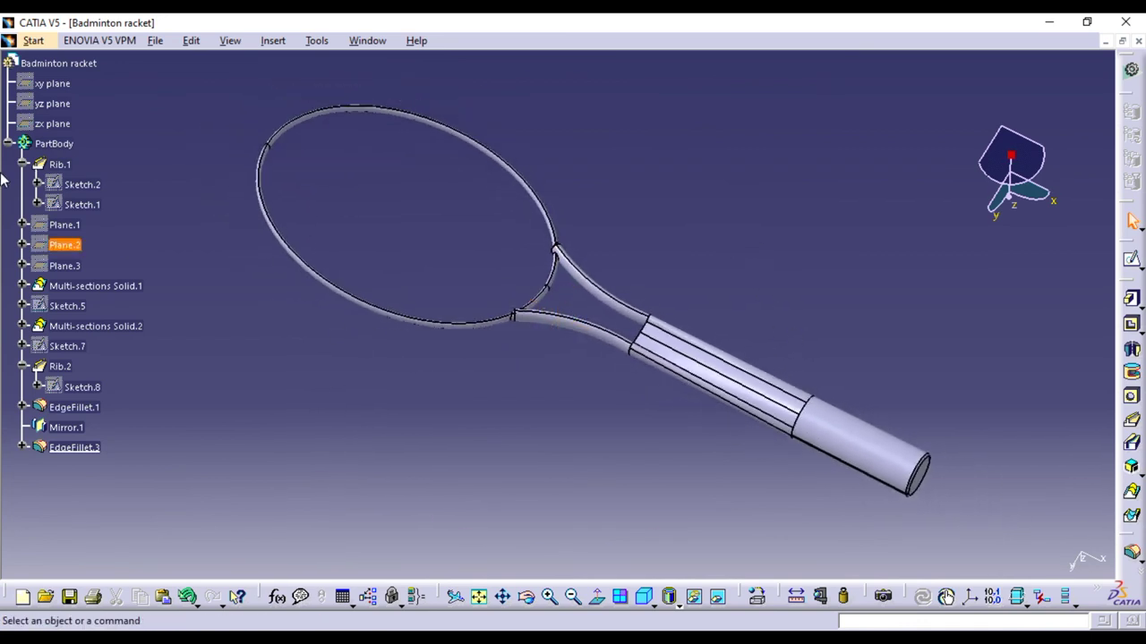
pyautogui.scroll(2, 58, 162)
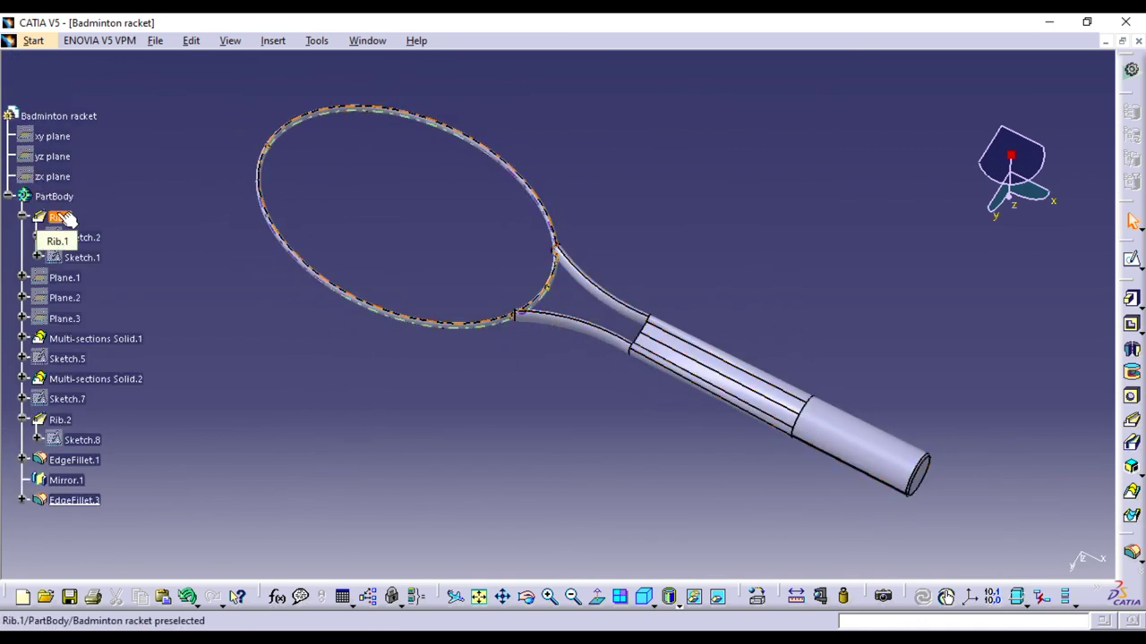
# In PartBody's graphic properties, try yellow, then apply a blue fill colour
pyautogui.rightClick(67, 197)
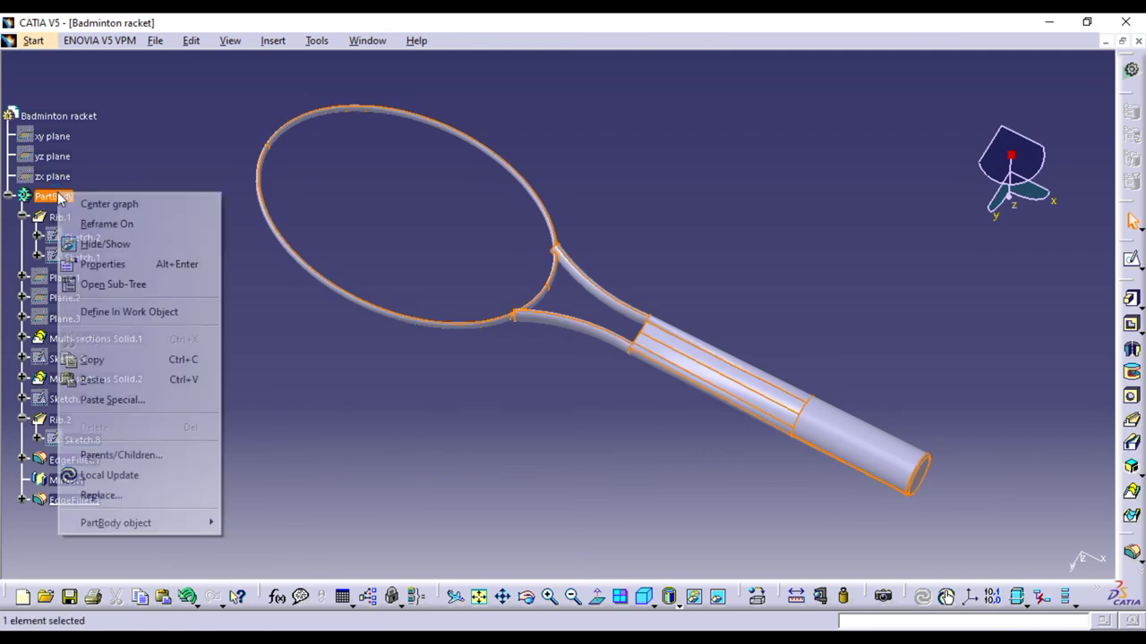
pyautogui.click(109, 263)
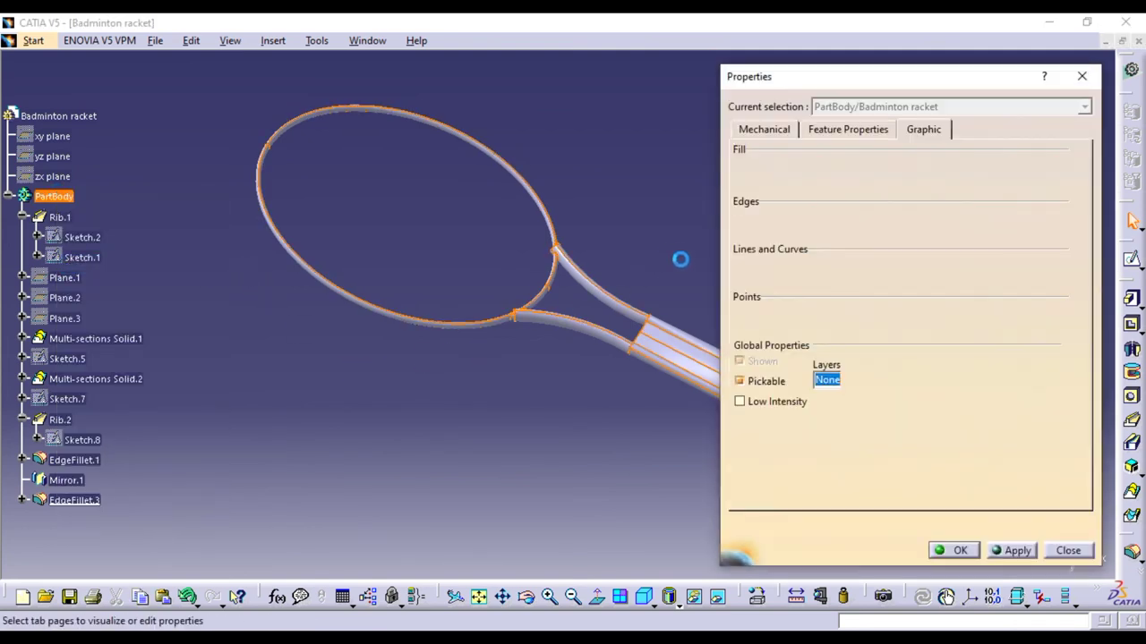
pyautogui.click(833, 183)
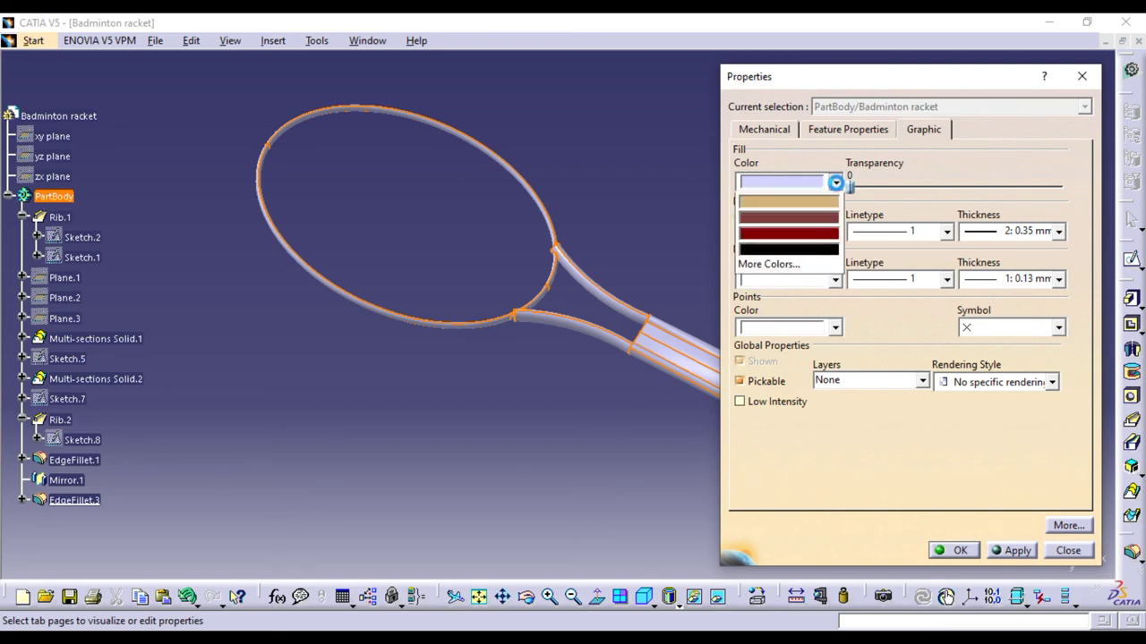
pyautogui.click(813, 234)
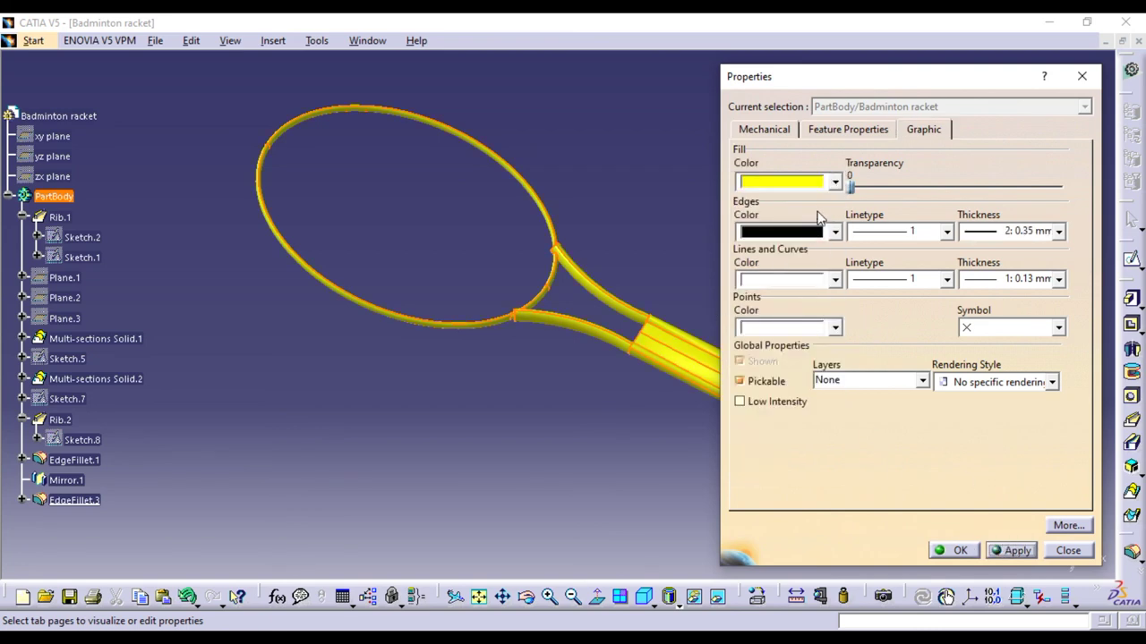
pyautogui.click(832, 183)
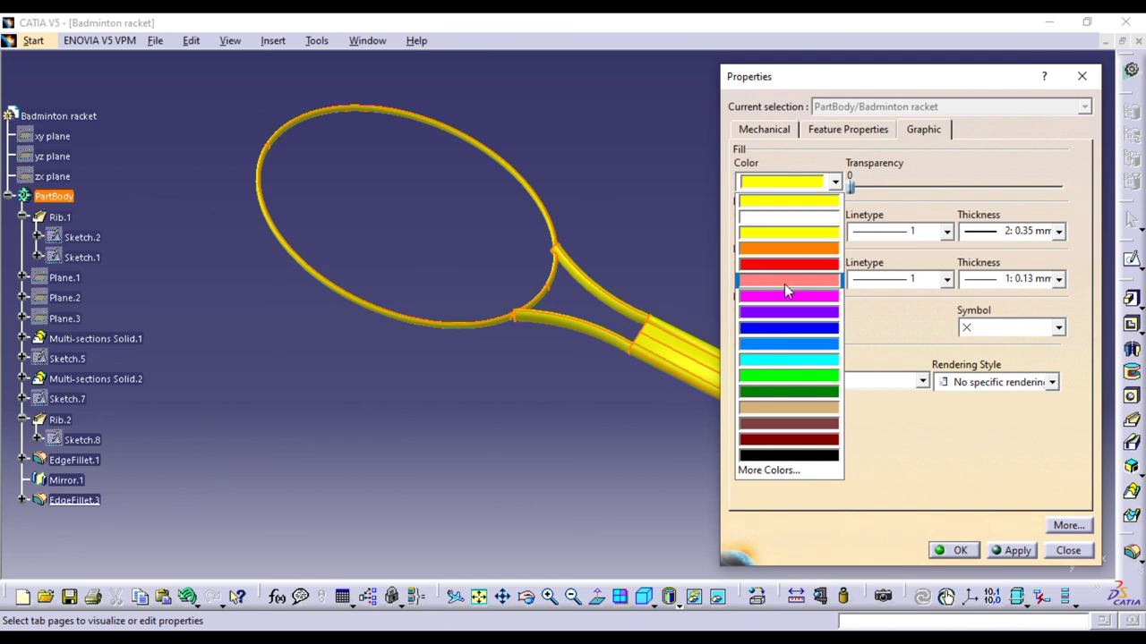
pyautogui.click(796, 330)
pyautogui.click(1011, 550)
# Try green, dark red and cyan fill colours on the racket body
pyautogui.click(806, 182)
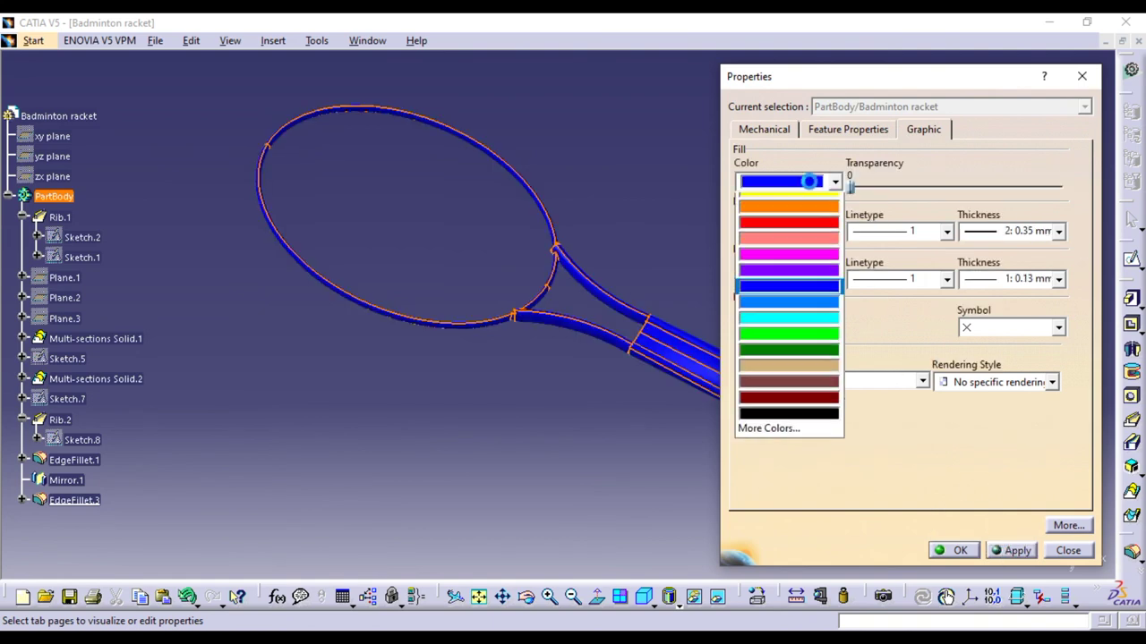
pyautogui.click(793, 379)
pyautogui.click(1010, 551)
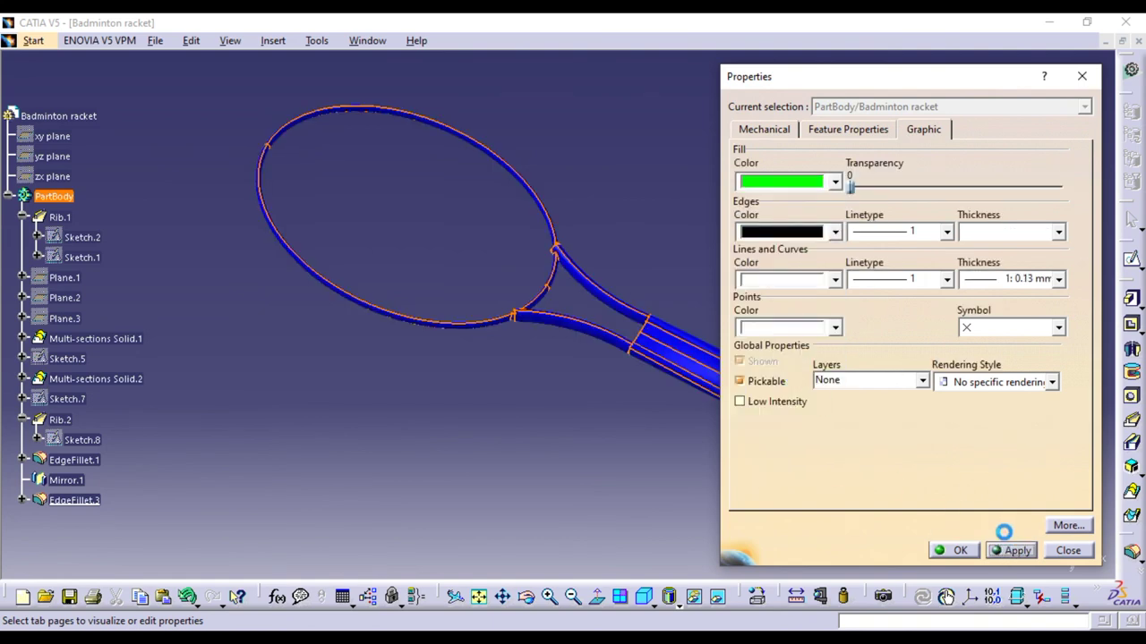
pyautogui.click(792, 182)
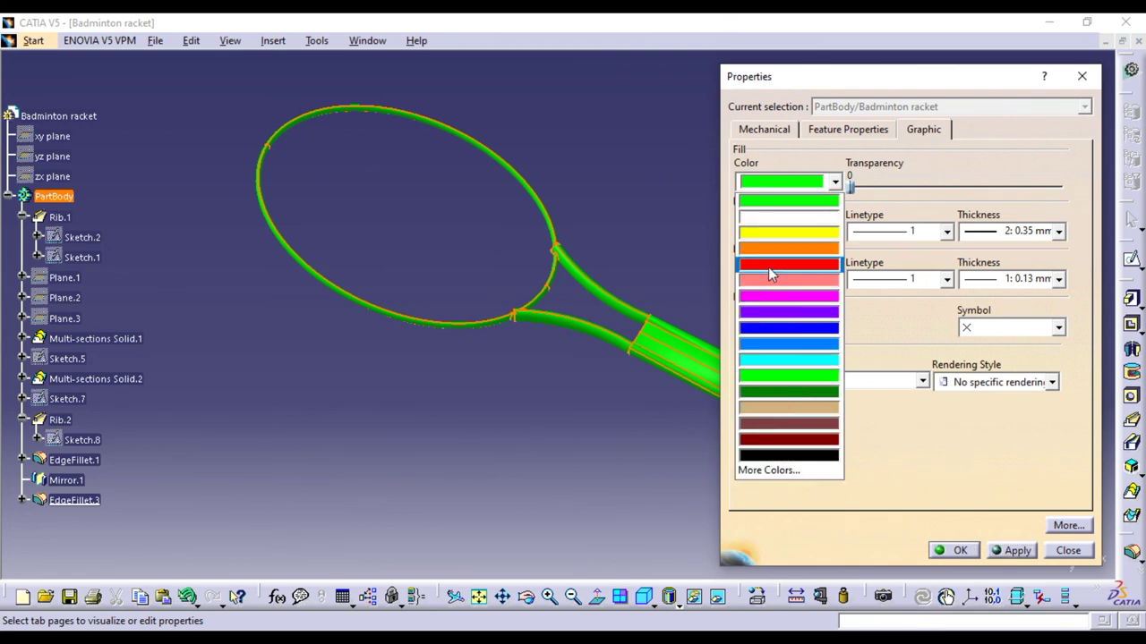
pyautogui.click(810, 440)
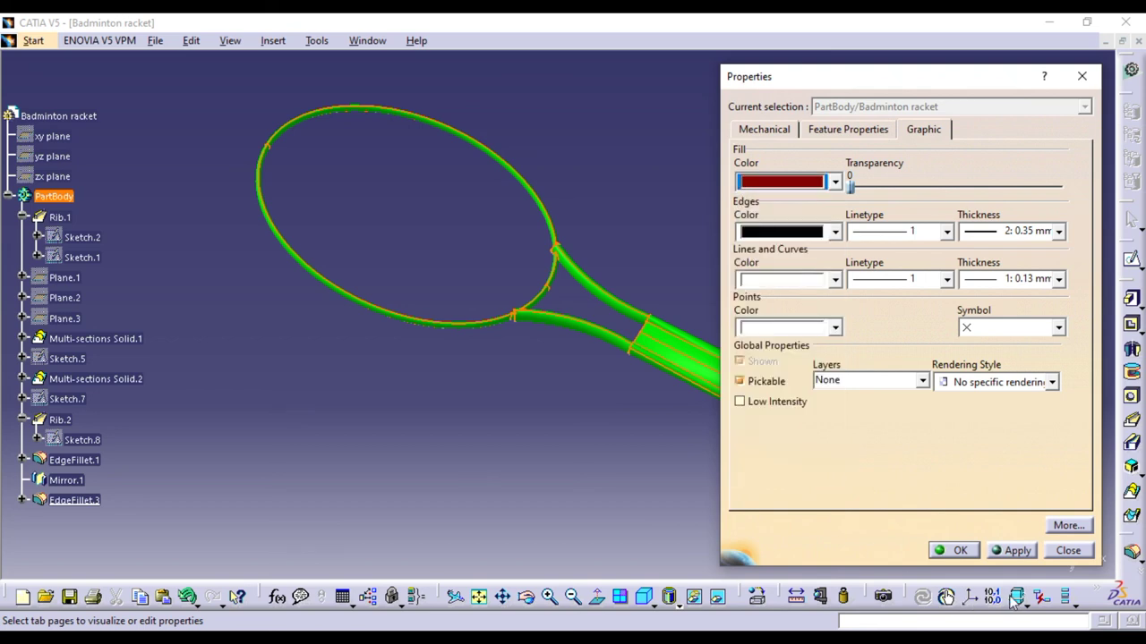
pyautogui.click(1014, 550)
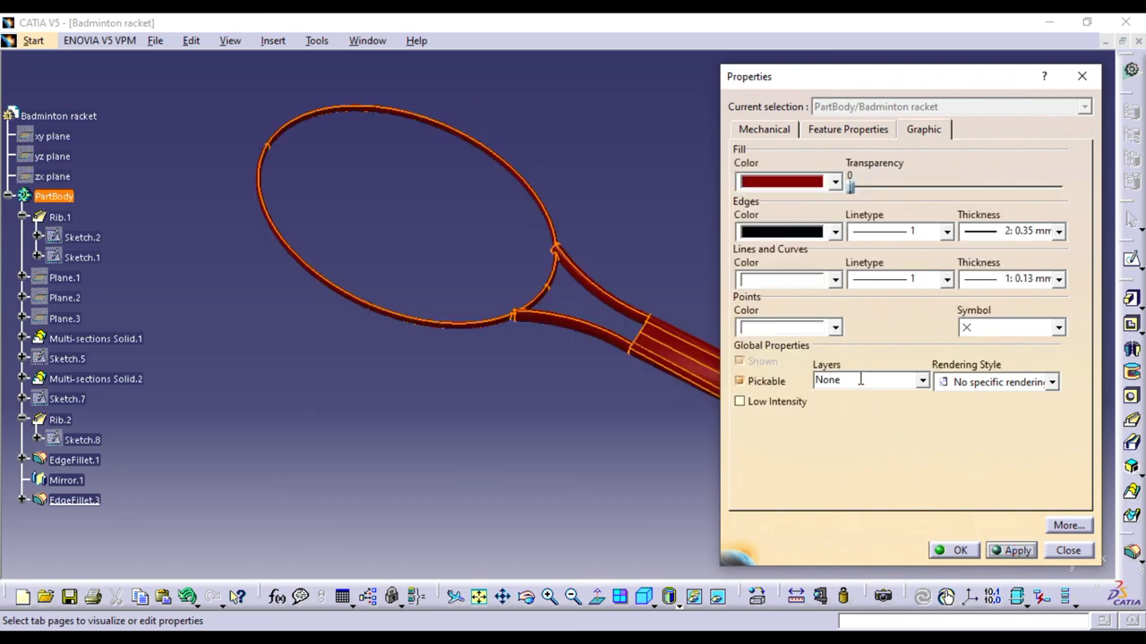
pyautogui.click(833, 182)
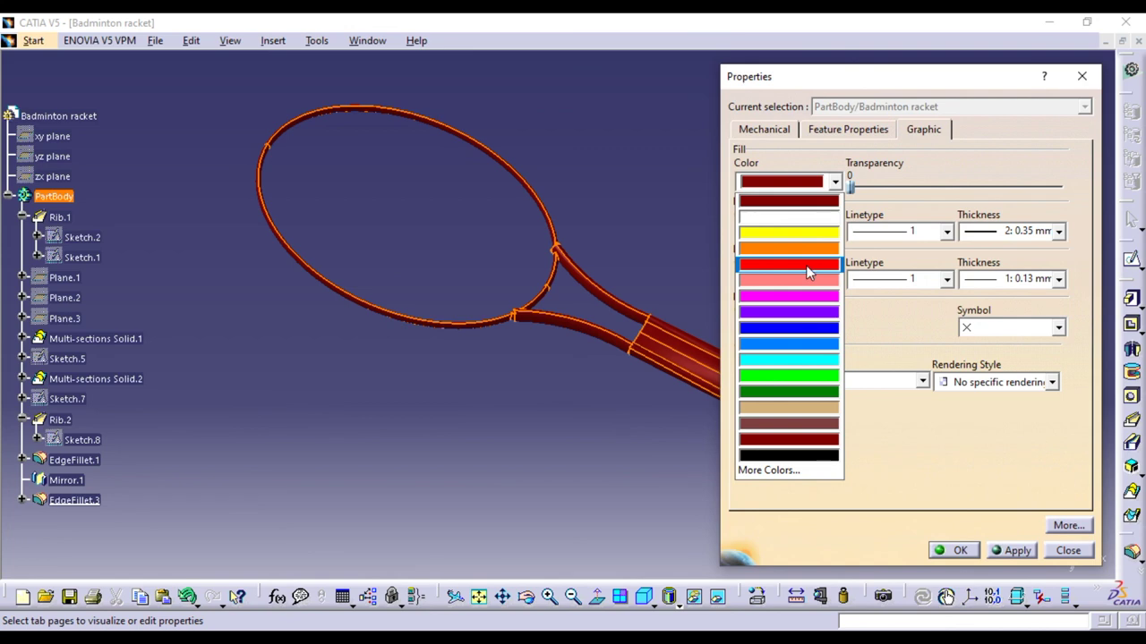
pyautogui.click(778, 359)
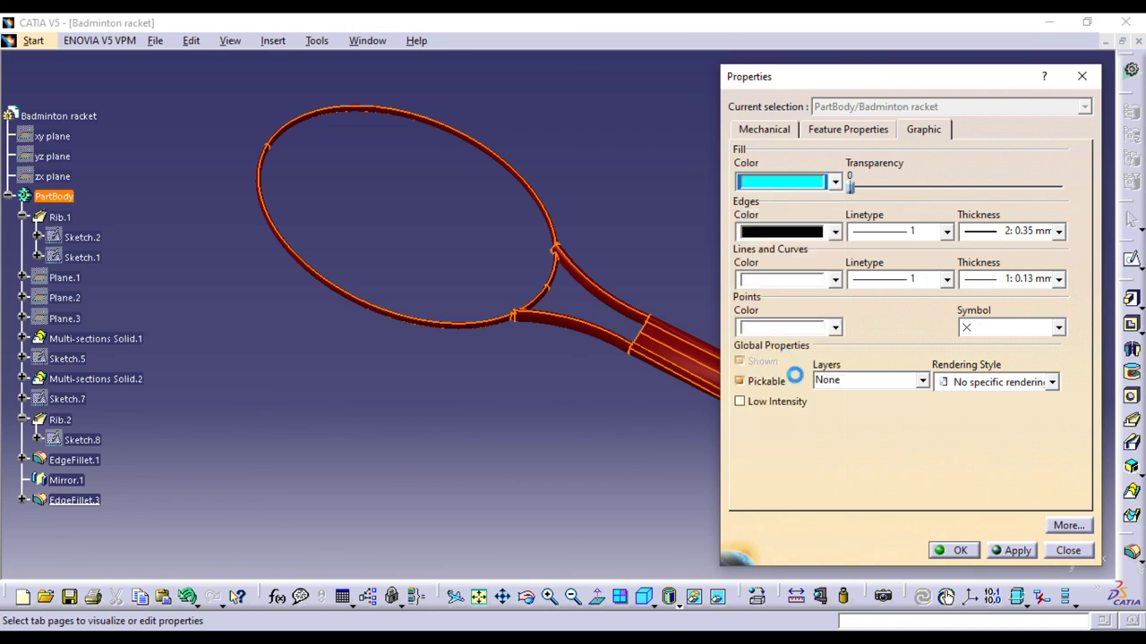
pyautogui.click(1011, 550)
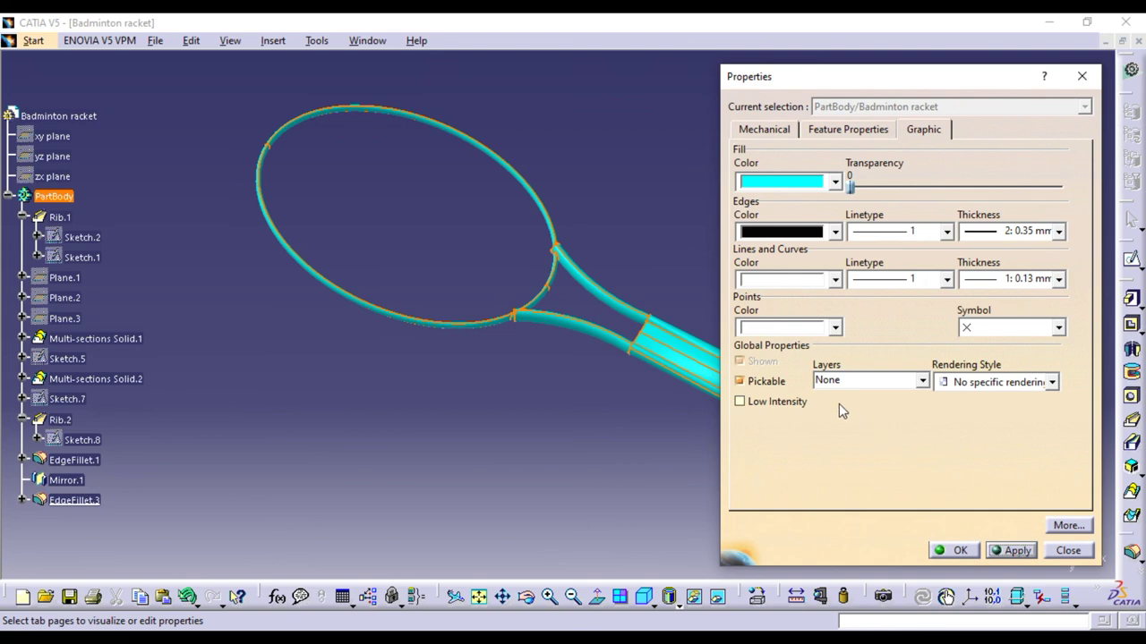
# Apply blue as the final fill colour and close the properties
pyautogui.click(819, 183)
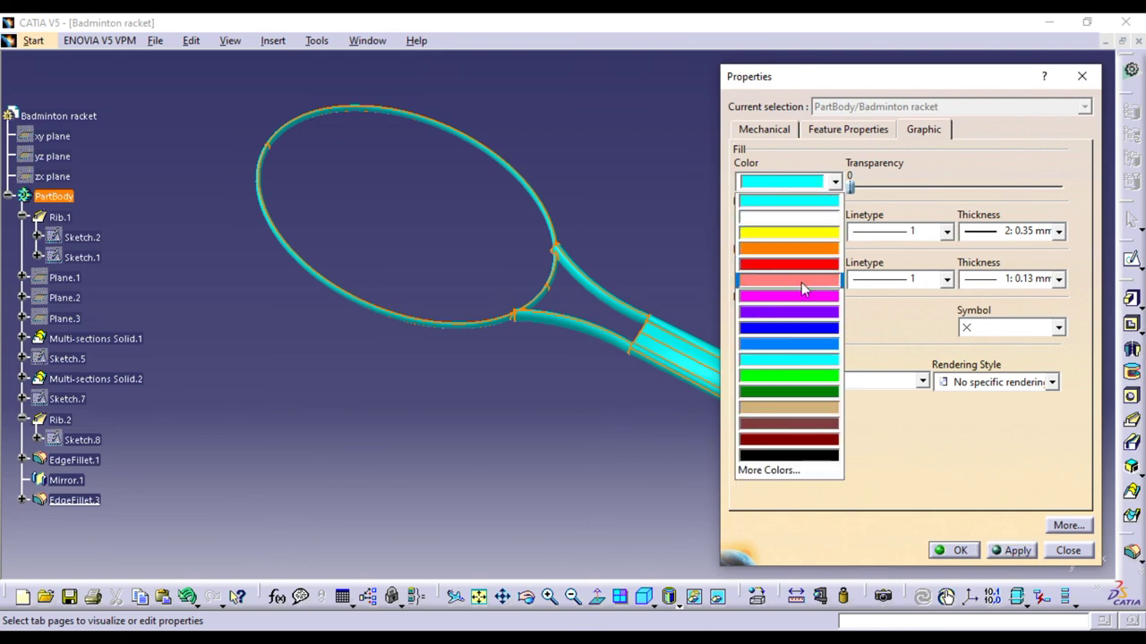
pyautogui.click(799, 343)
pyautogui.click(1016, 549)
pyautogui.click(954, 550)
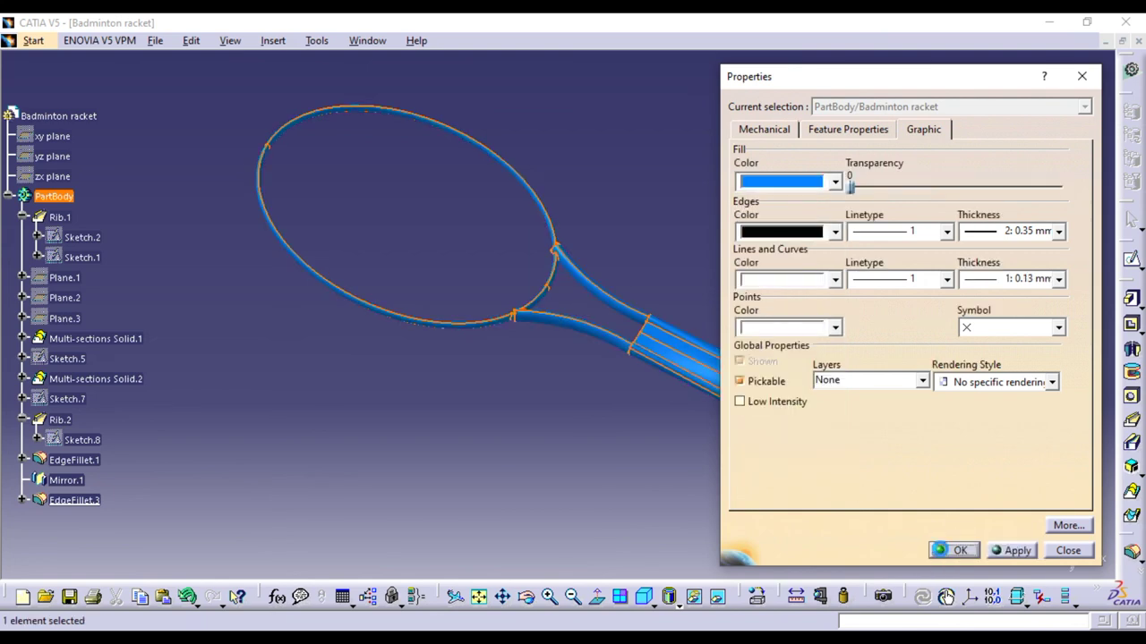
pyautogui.click(594, 408)
pyautogui.moveTo(598, 413)
pyautogui.mouseDown(button='middle')
pyautogui.moveTo(596, 402)
pyautogui.moveTo(614, 463)
pyautogui.moveTo(605, 388)
pyautogui.moveTo(632, 489)
pyautogui.moveTo(609, 409)
pyautogui.moveTo(612, 426)
pyautogui.moveTo(681, 453)
pyautogui.moveTo(803, 260)
pyautogui.mouseUp(button='middle')
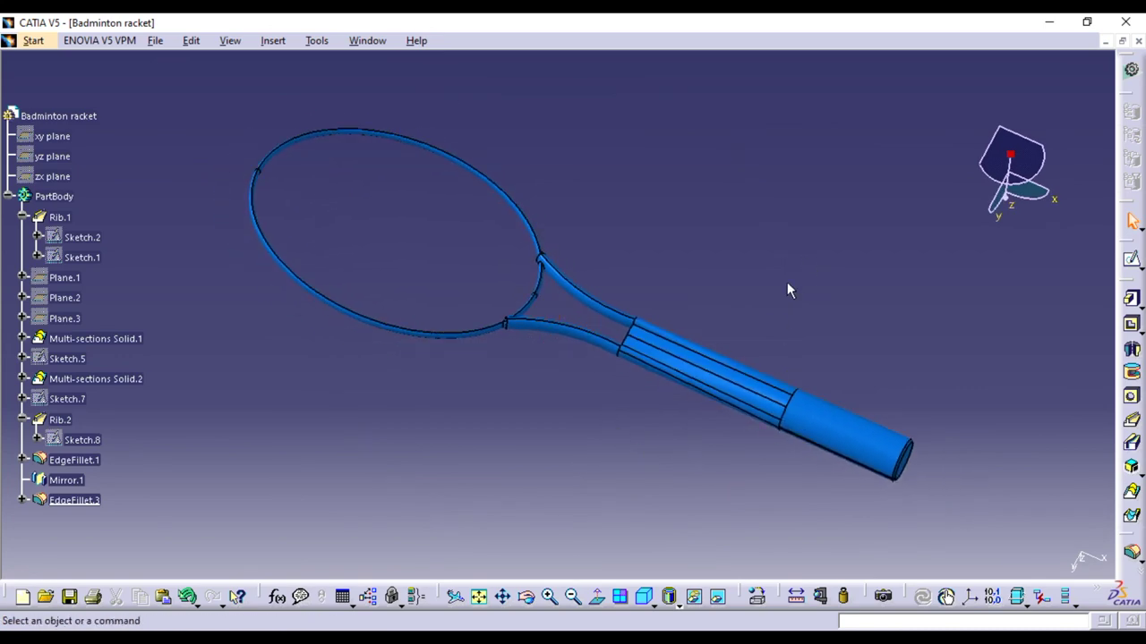
pyautogui.moveTo(670, 422)
pyautogui.mouseDown(button='middle')
pyautogui.moveTo(440, 138)
pyautogui.moveTo(617, 225)
pyautogui.moveTo(708, 340)
pyautogui.moveTo(504, 376)
pyautogui.moveTo(249, 195)
pyautogui.moveTo(338, 422)
pyautogui.moveTo(233, 391)
pyautogui.moveTo(619, 218)
pyautogui.moveTo(641, 307)
pyautogui.moveTo(778, 520)
pyautogui.moveTo(644, 392)
pyautogui.moveTo(781, 298)
pyautogui.moveTo(972, 345)
pyautogui.moveTo(892, 399)
pyautogui.moveTo(964, 452)
pyautogui.mouseUp(button='middle')
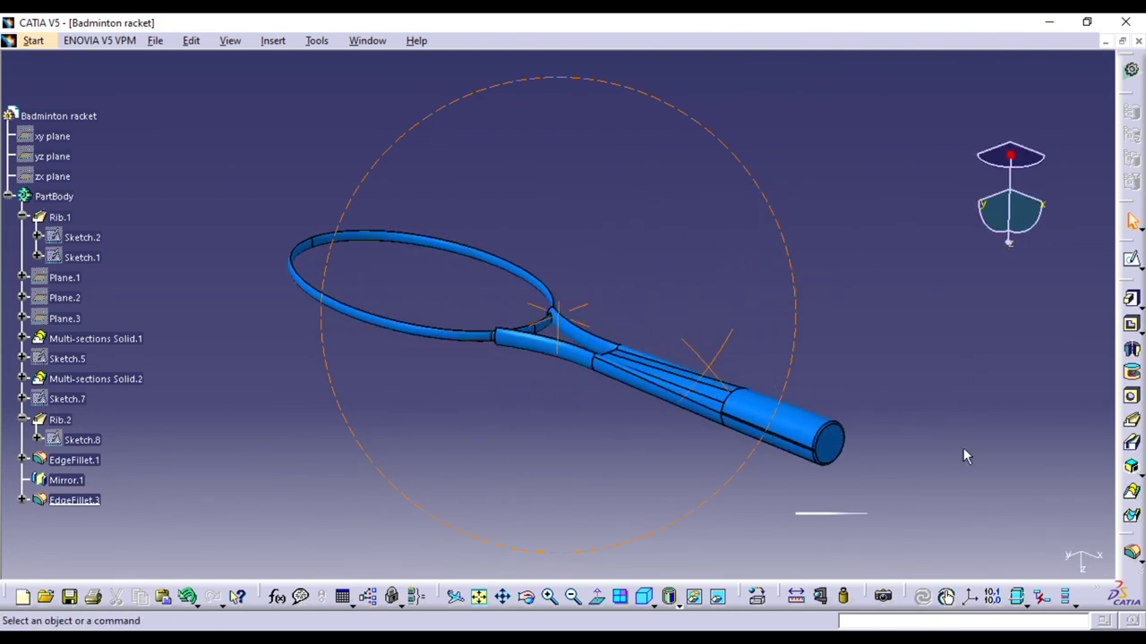
pyautogui.moveTo(537, 430)
pyautogui.mouseDown(button='middle')
pyautogui.moveTo(562, 403)
pyautogui.moveTo(573, 439)
pyautogui.moveTo(550, 404)
pyautogui.moveTo(573, 440)
pyautogui.moveTo(462, 378)
pyautogui.moveTo(504, 399)
pyautogui.moveTo(437, 266)
pyautogui.mouseUp(button='middle')
pyautogui.moveTo(338, 179)
pyautogui.mouseDown(button='middle')
pyautogui.moveTo(294, 212)
pyautogui.moveTo(273, 153)
pyautogui.mouseUp(button='middle')
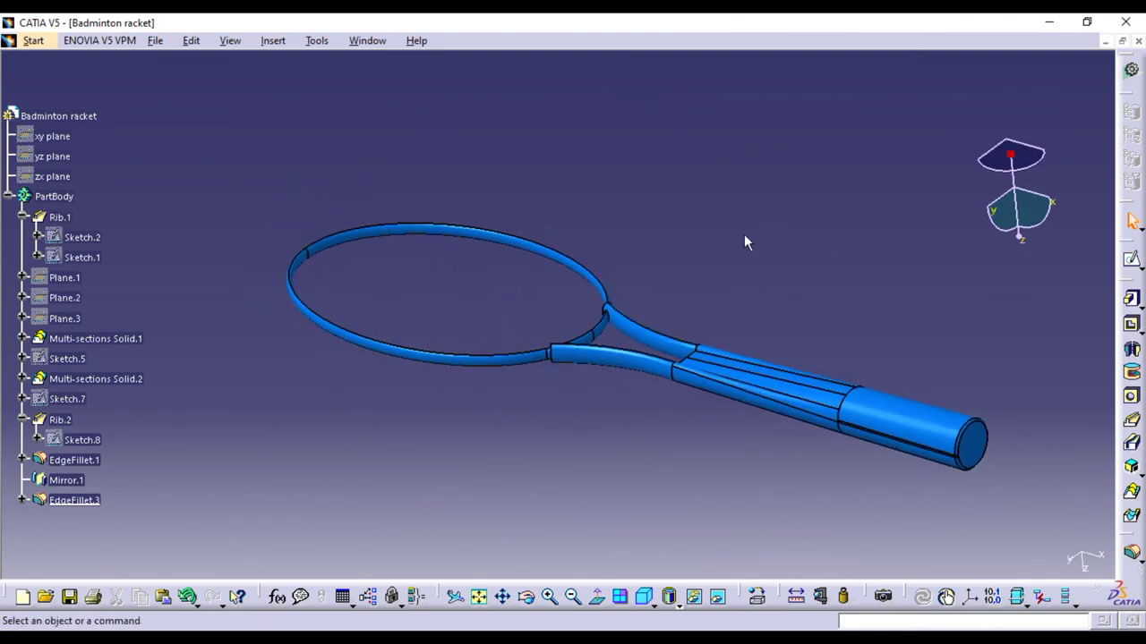
pyautogui.moveTo(811, 248); pyautogui.dragTo(779, 255, button='middle')
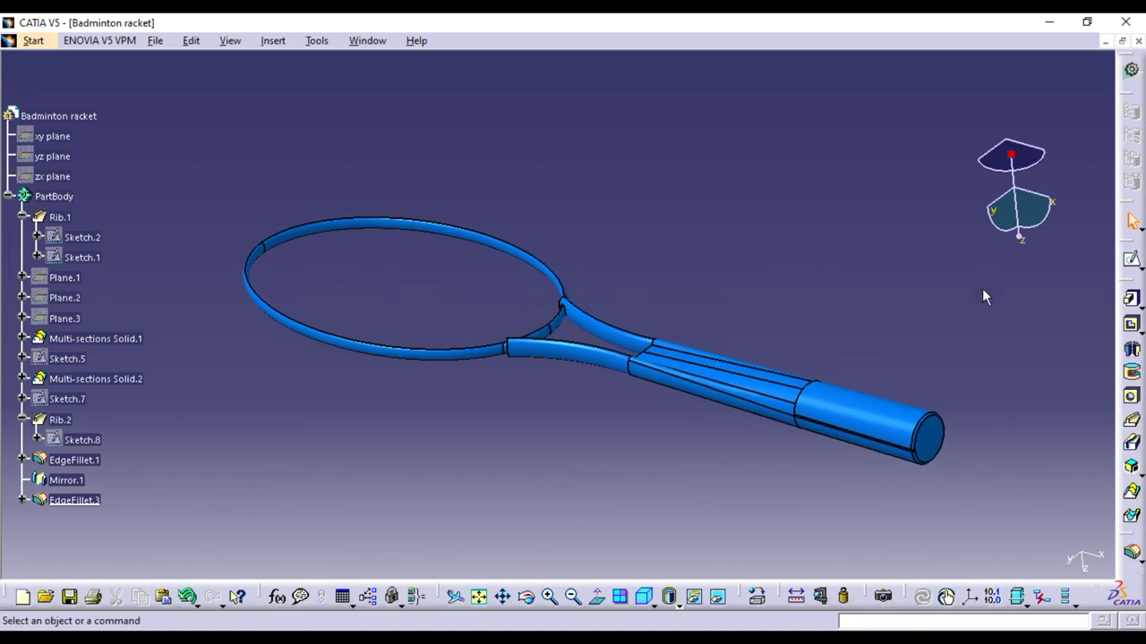